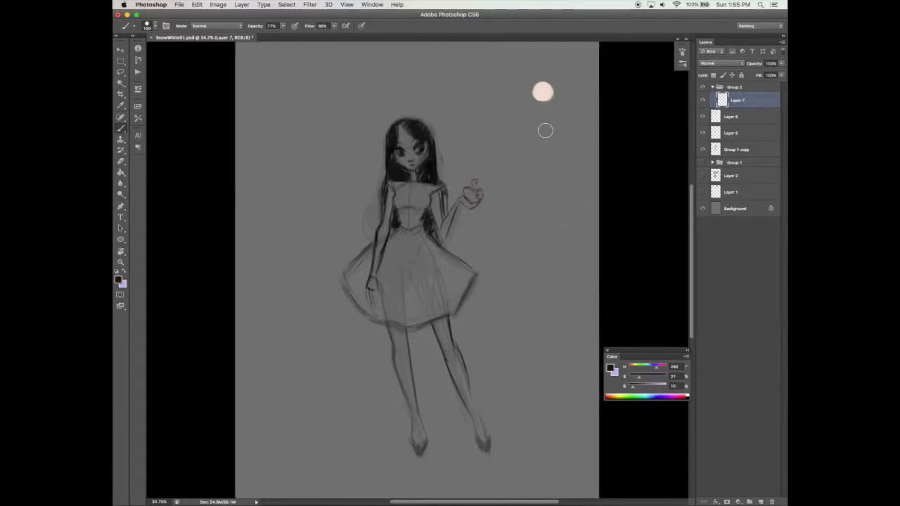
Paint near-black, light pink and plum color swatches below and beside the skin-tone dot
{"action": "left_click", "coordinate": [543, 131]}
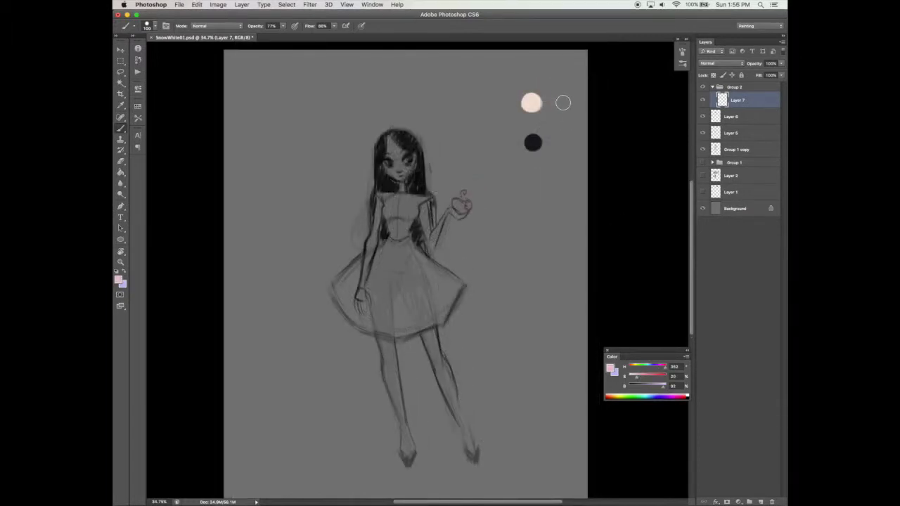
{"action": "left_click", "coordinate": [561, 100]}
{"action": "left_click", "coordinate": [561, 101]}
{"action": "left_click", "coordinate": [562, 146]}
{"action": "left_click_drag", "start_coordinate": [562, 145], "coordinate": [563, 143]}
Shift the plum color to a hue of 330, repaint the plum swatch with it and save the document
{"action": "left_click_drag", "start_coordinate": [540, 306], "coordinate": [526, 321]}
{"action": "left_click", "coordinate": [650, 378]}
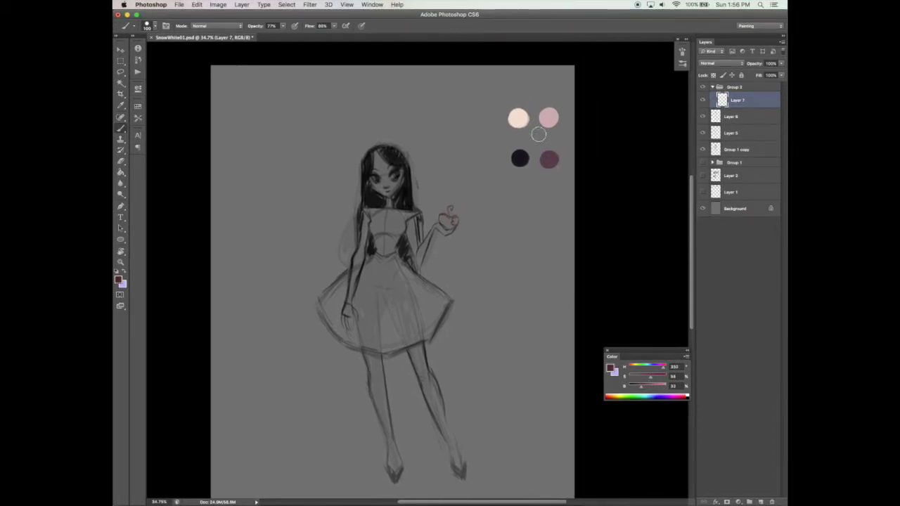
{"action": "left_click", "coordinate": [548, 160]}
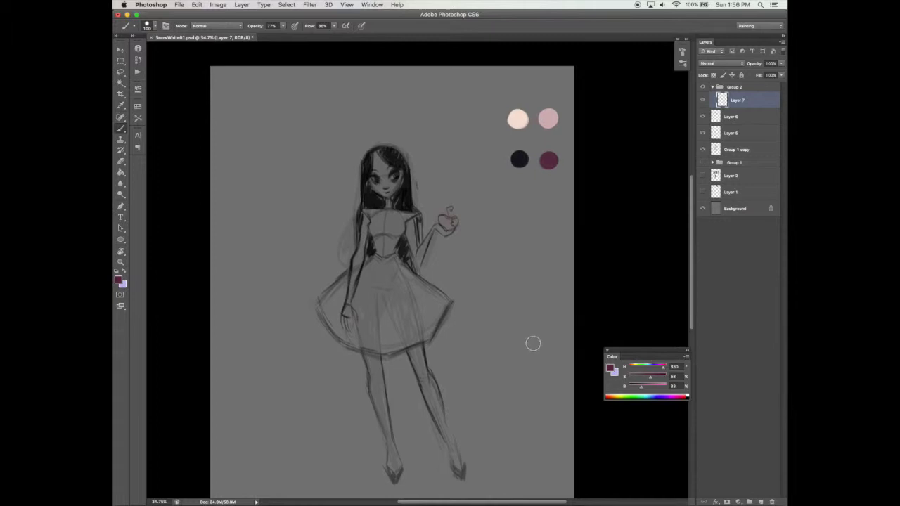
{"action": "key", "text": "super+s"}
Try a dark magenta swatch with hue 315 and brightness 33% below the other dots and undo it
{"action": "left_click", "coordinate": [662, 370]}
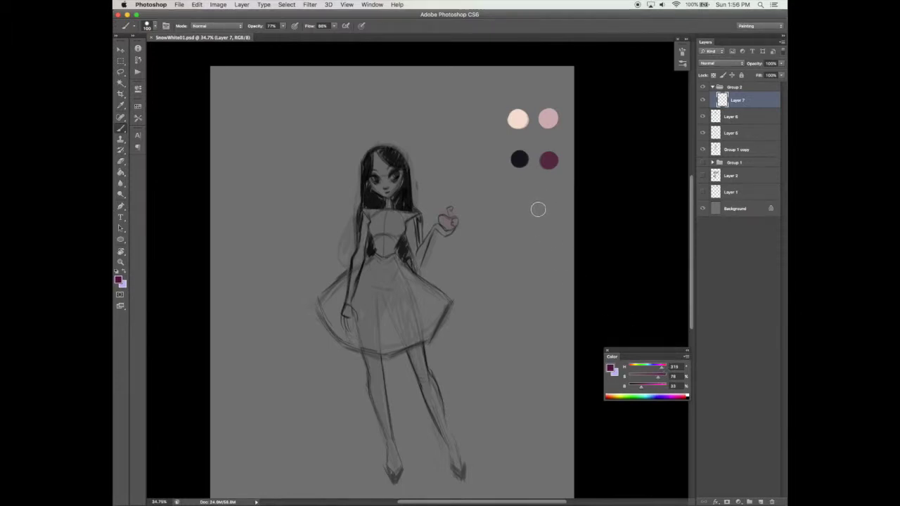
{"action": "left_click_drag", "start_coordinate": [535, 204], "coordinate": [532, 209]}
{"action": "left_click_drag", "start_coordinate": [531, 327], "coordinate": [531, 328]}
{"action": "key", "text": "super+z"}
Paint a dark crimson swatch with hue 335 and brightness 33% below the other color dots
{"action": "left_click", "coordinate": [661, 378]}
{"action": "left_click", "coordinate": [664, 369]}
{"action": "left_click_drag", "start_coordinate": [535, 204], "coordinate": [538, 203]}
{"action": "left_click_drag", "start_coordinate": [536, 332], "coordinate": [532, 334]}
{"action": "mouse_move", "coordinate": [474, 336]}
{"action": "left_mouse_down"}
{"action": "mouse_move", "coordinate": [470, 325]}
{"action": "mouse_move", "coordinate": [492, 326]}
{"action": "left_mouse_up"}
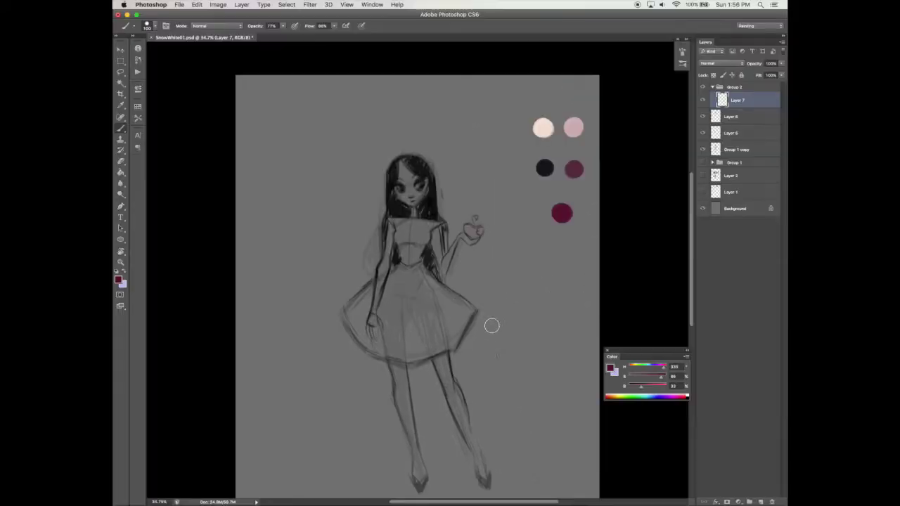
Switch to full-screen mode with the menu bar and add a new layer above the swatch group
{"action": "key", "text": "f"}
{"action": "key", "text": "v"}
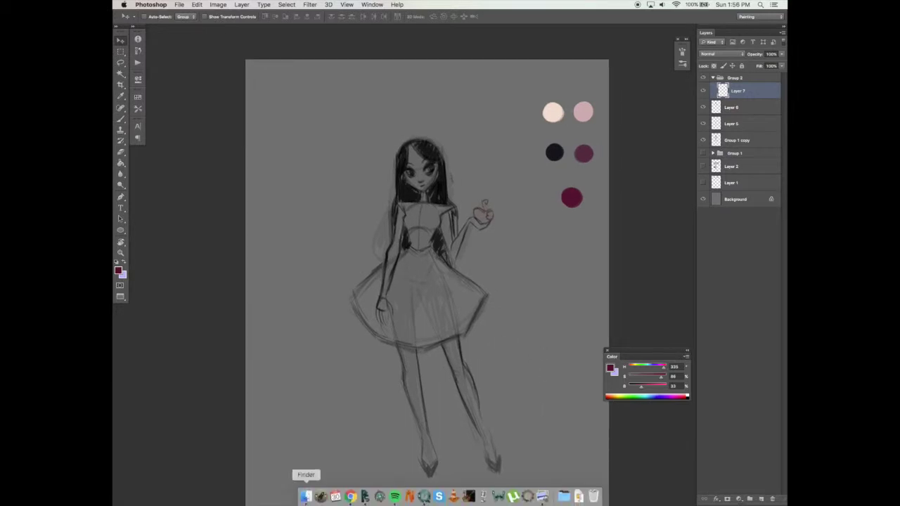
{"action": "left_click", "coordinate": [762, 498]}
{"action": "key", "text": "b"}
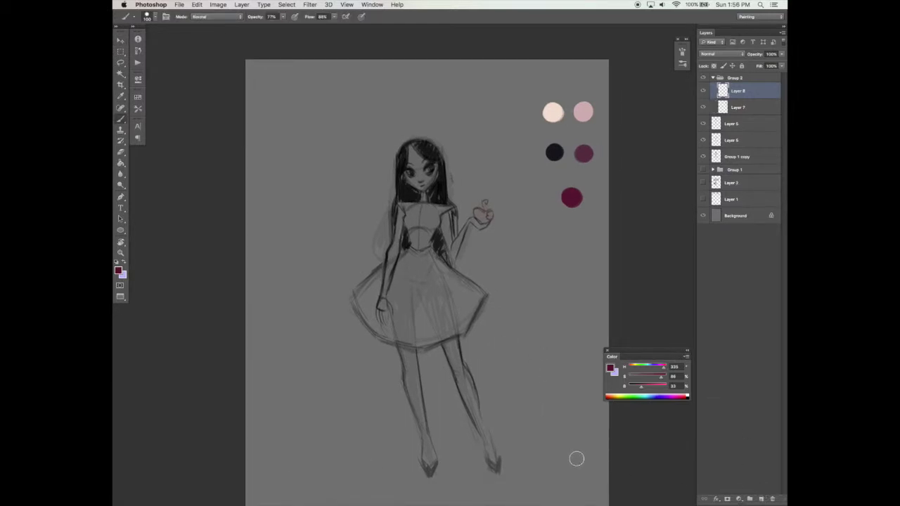
{"action": "left_click_drag", "start_coordinate": [737, 91], "coordinate": [736, 73]}
Collapse the swatch group, rename it as colors and lock it
{"action": "left_click", "coordinate": [713, 94]}
{"action": "double_click", "coordinate": [735, 94]}
{"action": "type", "text": "skin colo"}
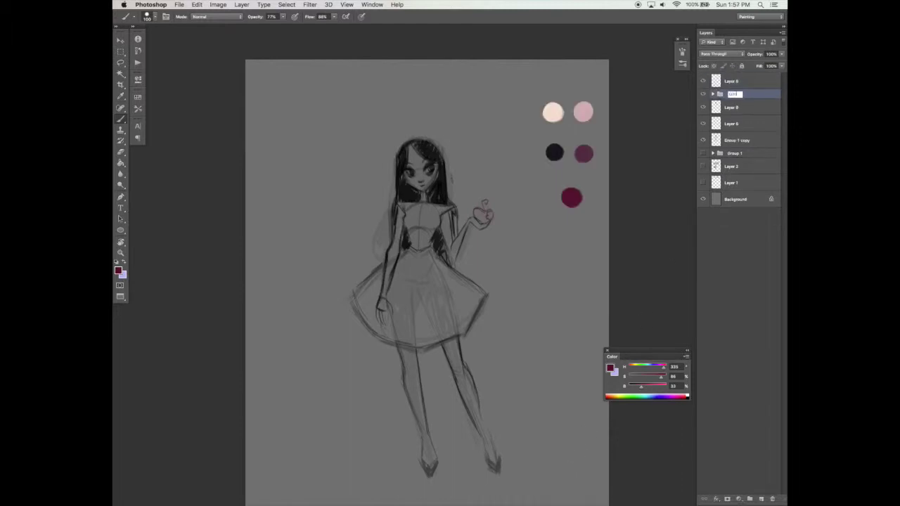
{"action": "type", "text": "rs"}
{"action": "key", "text": "Return"}
{"action": "left_click", "coordinate": [742, 66]}
Move the empty new layer below the sketch layers, then group those sketch layers under the name sketch
{"action": "left_click_drag", "start_coordinate": [756, 83], "coordinate": [756, 146]}
{"action": "left_click", "coordinate": [732, 125]}
{"action": "left_click", "coordinate": [738, 92], "text": "shift"}
{"action": "key", "text": "super+g"}
{"action": "left_click", "coordinate": [703, 88]}
{"action": "left_click", "coordinate": [704, 88]}
{"action": "double_click", "coordinate": [734, 88]}
{"action": "type", "text": "sketch"}
{"action": "key", "text": "Return"}
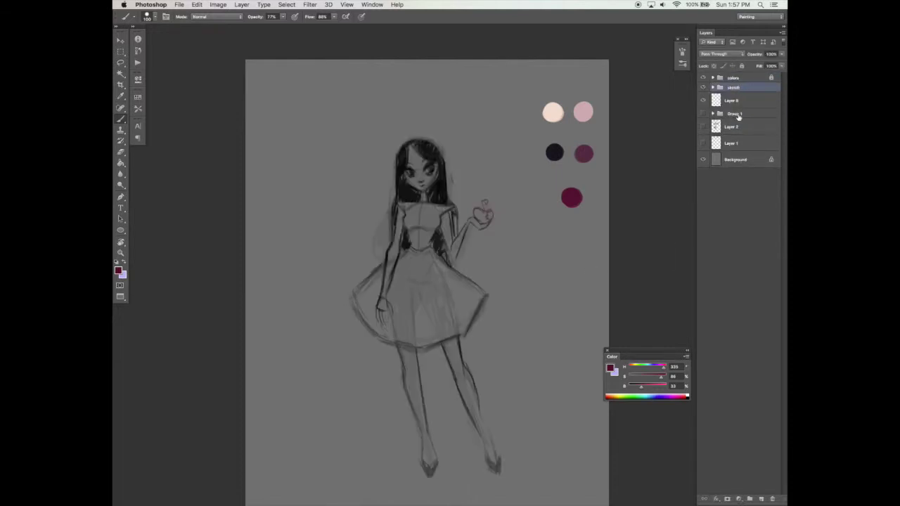
Group the hidden Group 1, Layer 2 and Layer 1 as old, and add a new layer above that group
{"action": "left_click", "coordinate": [737, 115]}
{"action": "left_click", "coordinate": [734, 143], "text": "shift"}
{"action": "key", "text": "super+g"}
{"action": "double_click", "coordinate": [735, 114]}
{"action": "type", "text": "ori"}
{"action": "key", "text": "Return"}
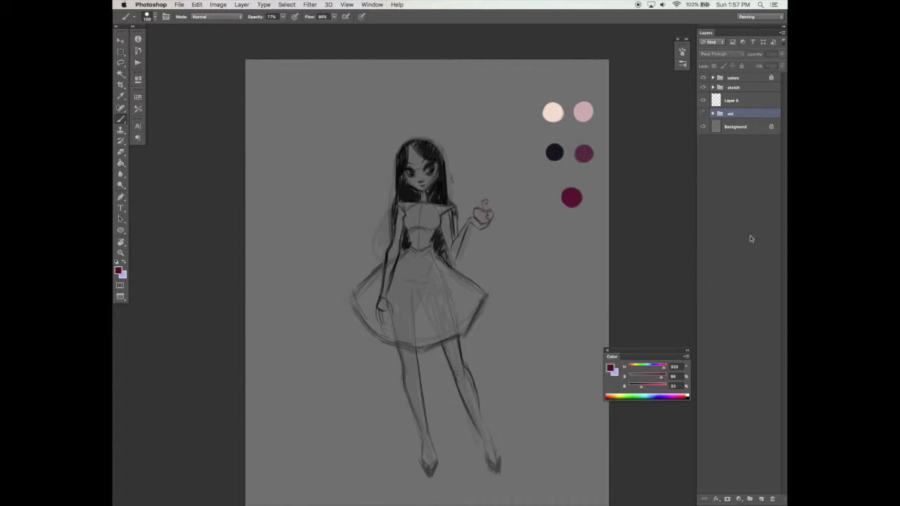
{"action": "left_click", "coordinate": [764, 498]}
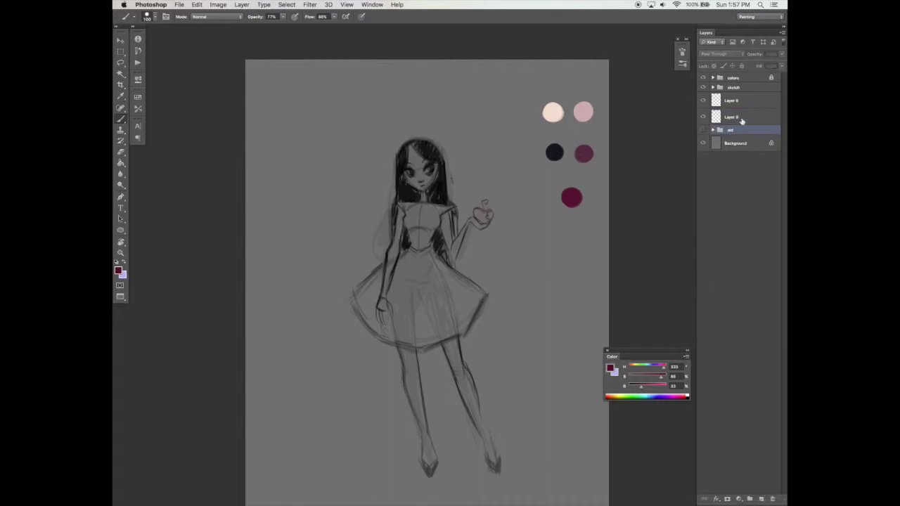
{"action": "scroll", "coordinate": [549, 256], "scroll_direction": "down", "scroll_amount": 2}
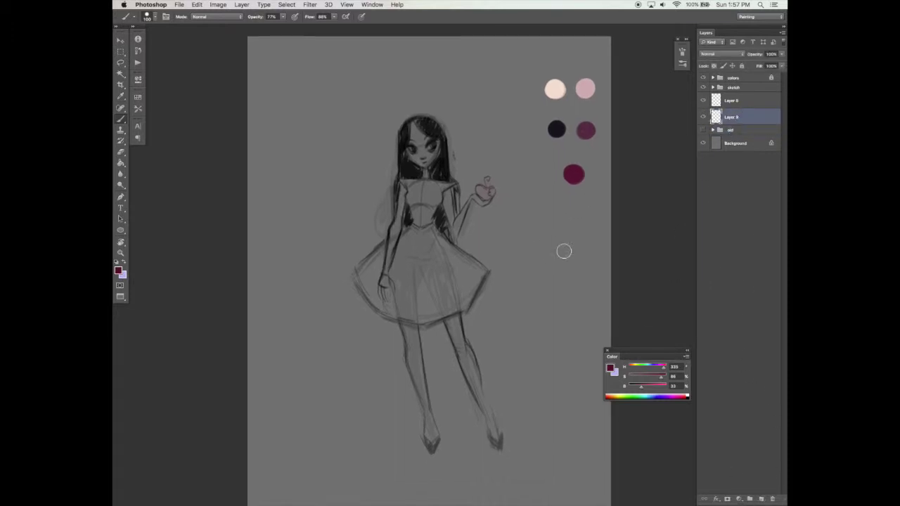
Label the sketch group with the Red color
{"action": "right_click", "coordinate": [704, 115]}
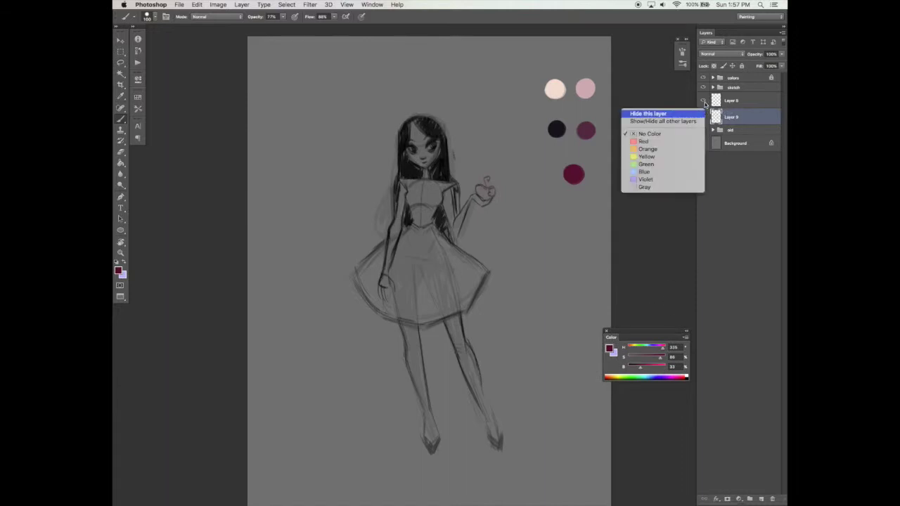
{"action": "left_click", "coordinate": [734, 104]}
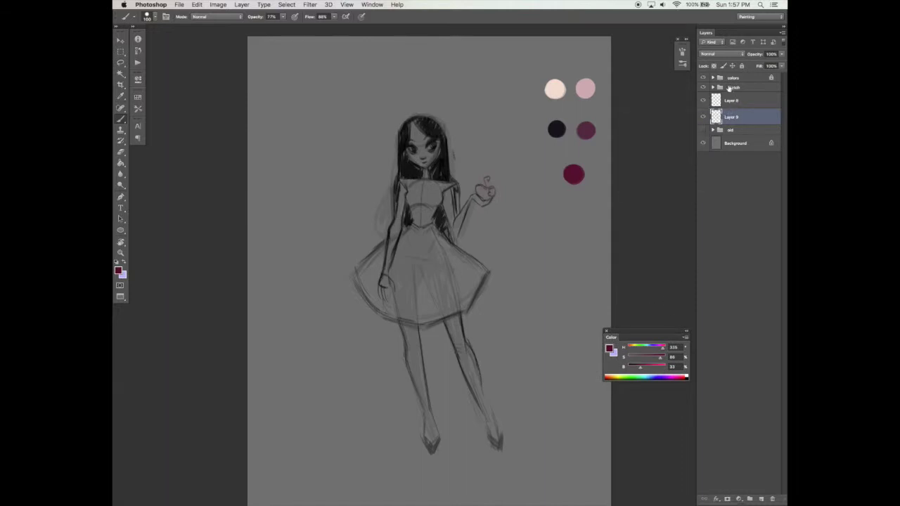
{"action": "left_click", "coordinate": [731, 88]}
{"action": "right_click", "coordinate": [705, 89]}
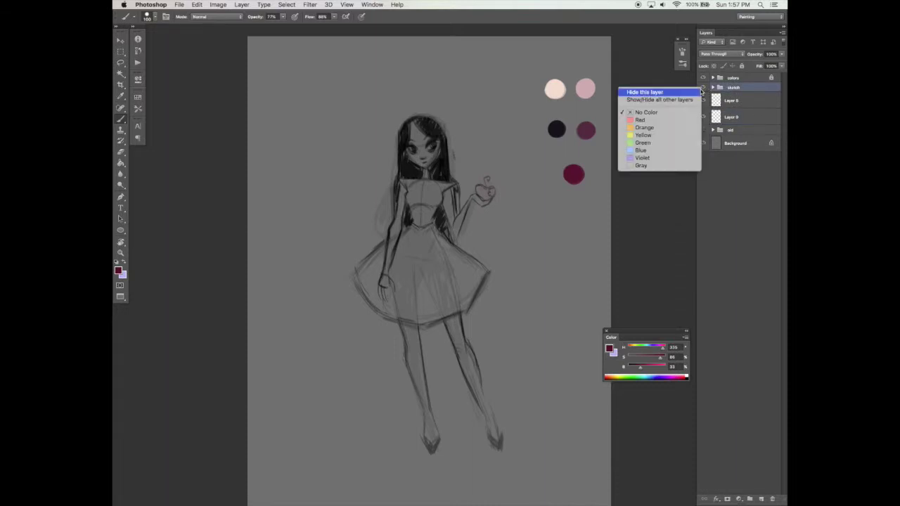
{"action": "left_click", "coordinate": [668, 120]}
Group the two empty layers below the sketch group and rename the colors group as colorscheme
{"action": "left_click", "coordinate": [744, 76]}
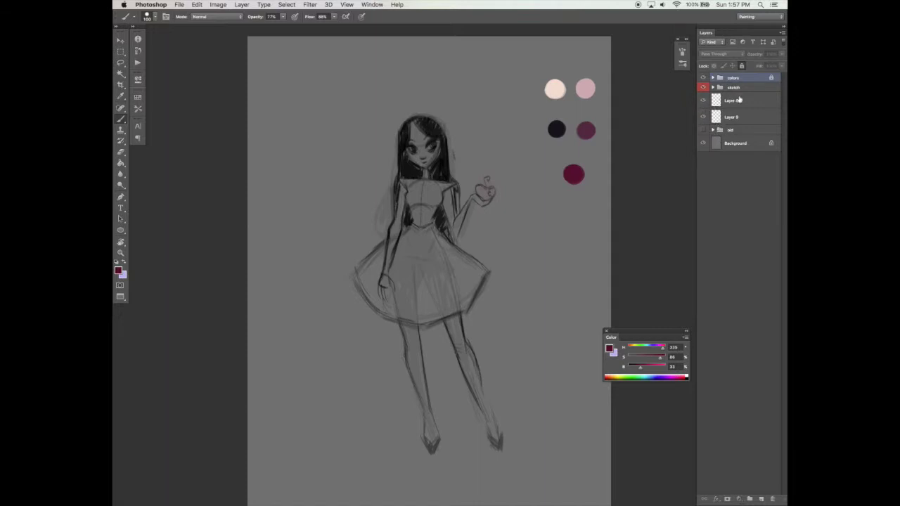
{"action": "left_click", "coordinate": [738, 101]}
{"action": "left_click", "coordinate": [738, 117], "text": "shift"}
{"action": "key", "text": "super+g"}
{"action": "double_click", "coordinate": [733, 78]}
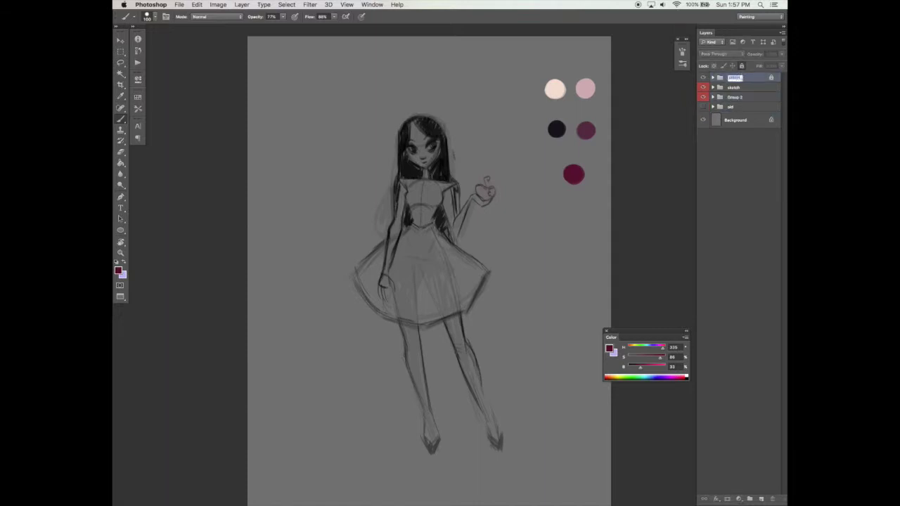
{"action": "key", "text": "Return"}
Label the new group of empty layers Violet and toggle the sketch group's visibility off and on
{"action": "left_click", "coordinate": [737, 98]}
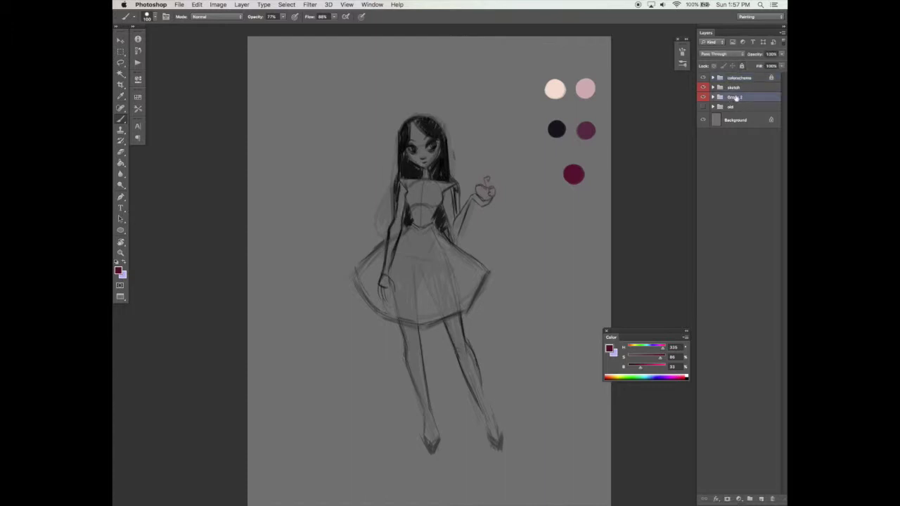
{"action": "right_click", "coordinate": [704, 97]}
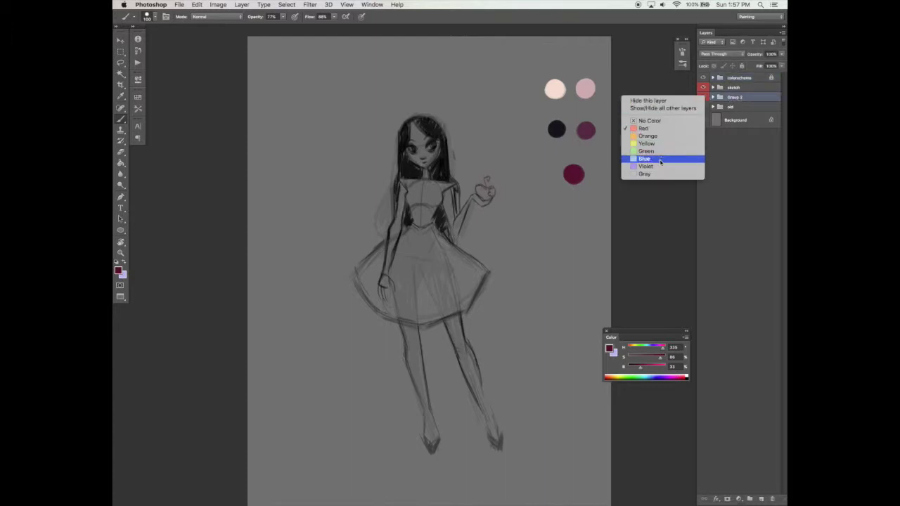
{"action": "left_click", "coordinate": [646, 166]}
{"action": "left_click", "coordinate": [706, 88]}
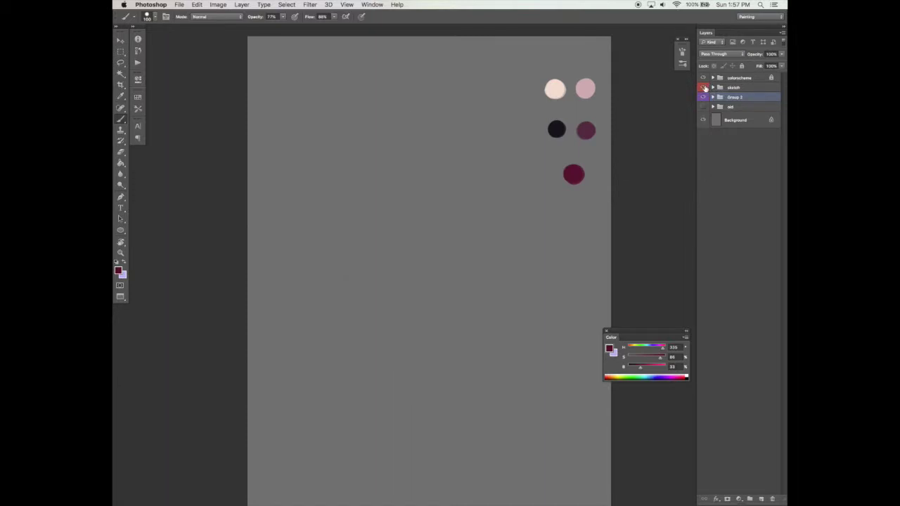
{"action": "left_click", "coordinate": [705, 88]}
Label the sketch group Blue and the group of empty layers below it Red
{"action": "right_click", "coordinate": [705, 87]}
{"action": "key", "text": "Return"}
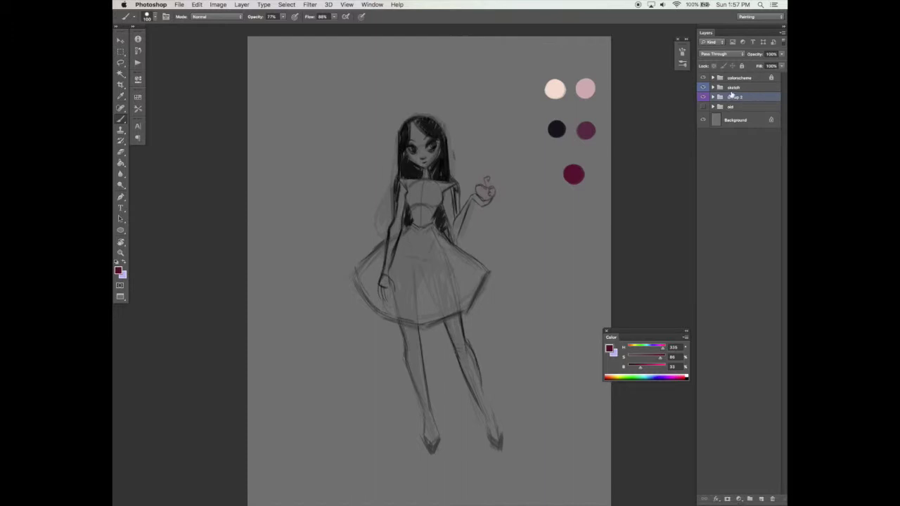
{"action": "right_click", "coordinate": [706, 102]}
{"action": "key", "text": "Down"}
{"action": "key", "text": "Return"}
Expand the red-labelled group and rename it as paint
{"action": "left_click", "coordinate": [711, 98]}
{"action": "double_click", "coordinate": [734, 98]}
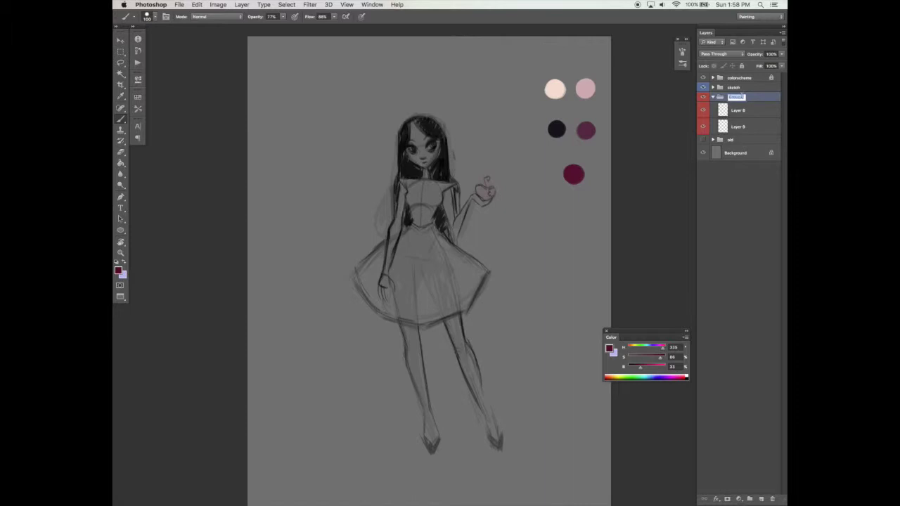
{"action": "type", "text": "paint"}
{"action": "key", "text": "Return"}
{"action": "left_click", "coordinate": [730, 113]}
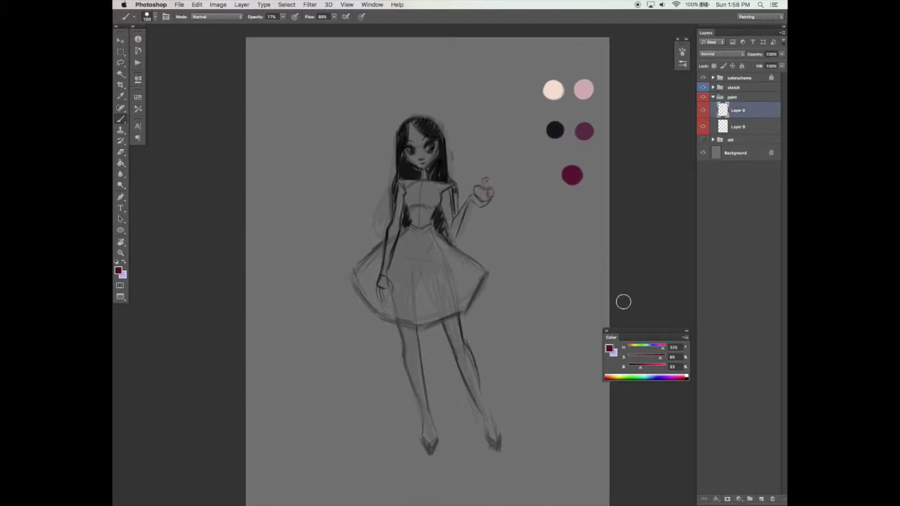
Rename the paint group as underpaint
{"action": "double_click", "coordinate": [732, 97]}
{"action": "type", "text": "underpaint"}
{"action": "key", "text": "Return"}
Sample the skin-tone swatch and paint the face on the upper layer of the underpaint group
{"action": "left_click", "coordinate": [738, 110]}
{"action": "left_click", "coordinate": [557, 91], "text": "alt"}
{"action": "mouse_move", "coordinate": [422, 133]}
{"action": "left_mouse_down"}
{"action": "mouse_move", "coordinate": [412, 160]}
{"action": "mouse_move", "coordinate": [428, 156]}
{"action": "mouse_move", "coordinate": [430, 141]}
{"action": "mouse_move", "coordinate": [410, 127]}
{"action": "mouse_move", "coordinate": [433, 133]}
{"action": "left_mouse_up"}
Enable Dual Brush for the current brush and adjust its spacing
{"action": "left_click", "coordinate": [683, 52]}
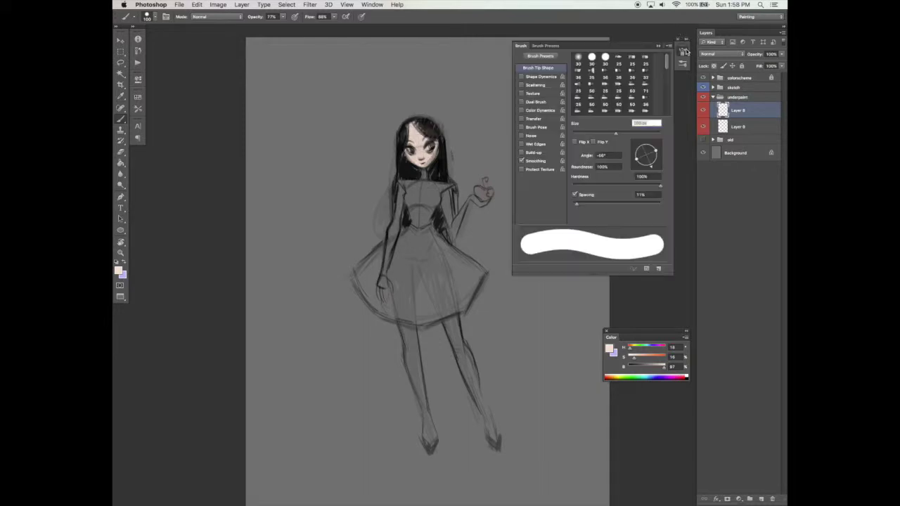
{"action": "left_click", "coordinate": [539, 102]}
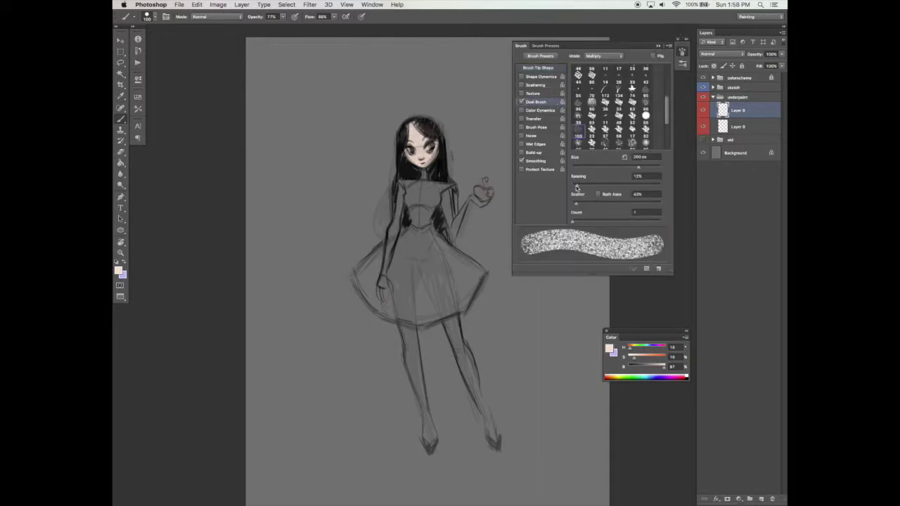
{"action": "left_click_drag", "start_coordinate": [577, 187], "coordinate": [576, 185]}
{"action": "left_click", "coordinate": [658, 45]}
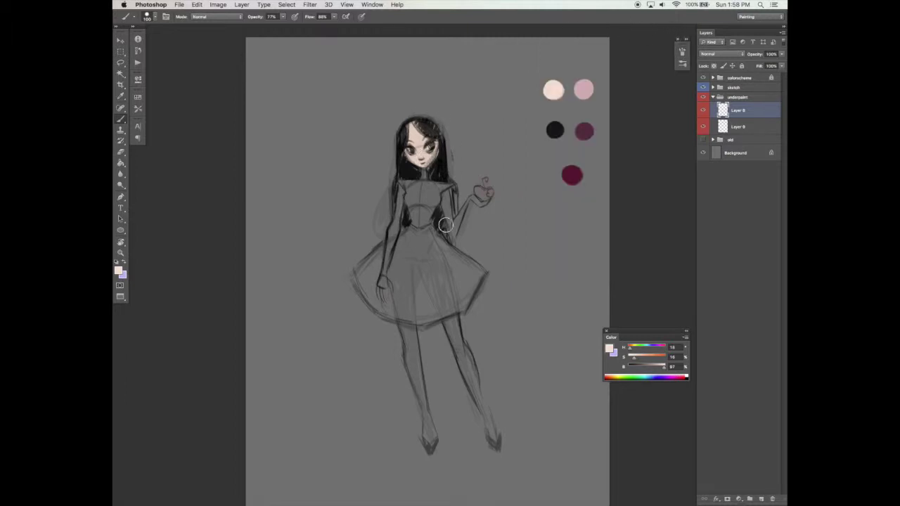
Reduce the brush size and paint the neck, shoulder, both arms and both hands in the skin tone
{"action": "key", "text": "bracketleft"}
{"action": "key", "text": "bracketleft"}
{"action": "key", "text": "bracketleft"}
{"action": "key", "text": "bracketleft"}
{"action": "left_click", "coordinate": [704, 87]}
{"action": "left_click", "coordinate": [704, 87]}
{"action": "left_click_drag", "start_coordinate": [419, 183], "coordinate": [407, 194]}
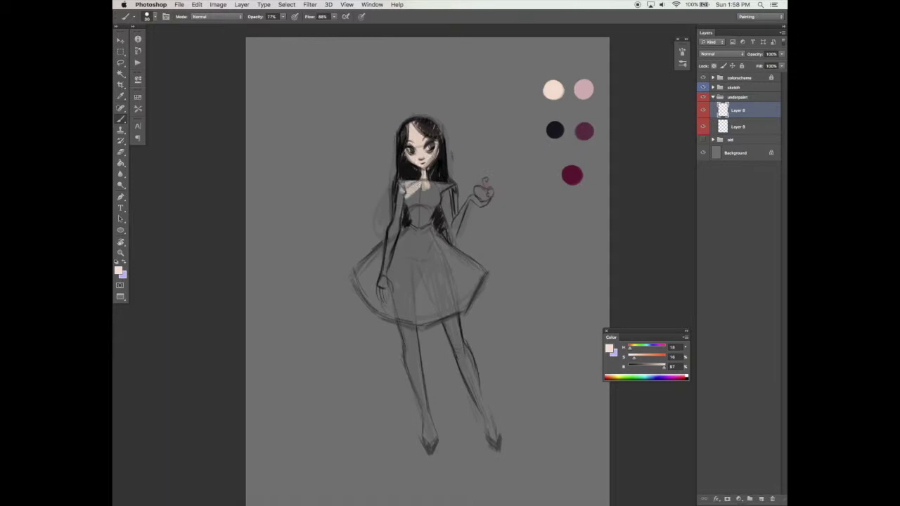
{"action": "mouse_move", "coordinate": [402, 200]}
{"action": "left_mouse_down"}
{"action": "mouse_move", "coordinate": [399, 211]}
{"action": "mouse_move", "coordinate": [401, 185]}
{"action": "mouse_move", "coordinate": [385, 274]}
{"action": "left_mouse_up"}
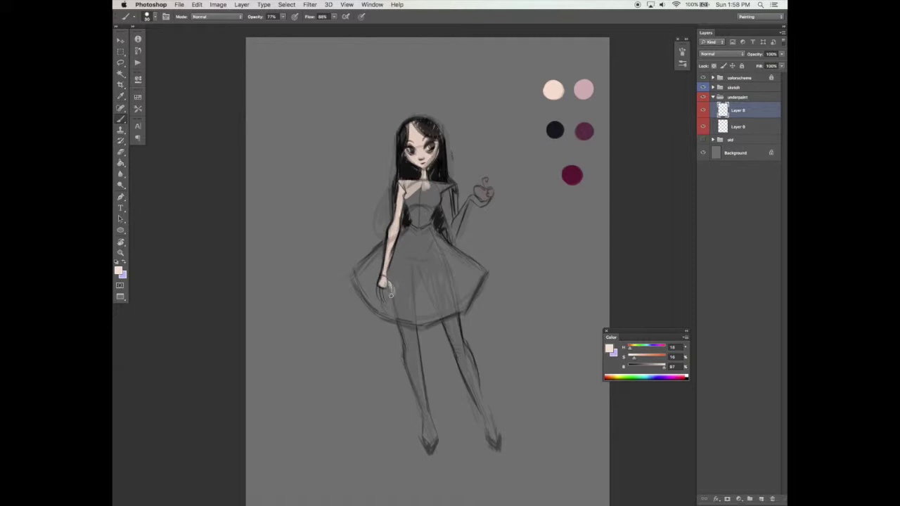
{"action": "mouse_move", "coordinate": [450, 209]}
{"action": "left_mouse_down"}
{"action": "mouse_move", "coordinate": [453, 189]}
{"action": "mouse_move", "coordinate": [455, 232]}
{"action": "mouse_move", "coordinate": [447, 205]}
{"action": "mouse_move", "coordinate": [461, 236]}
{"action": "left_mouse_up"}
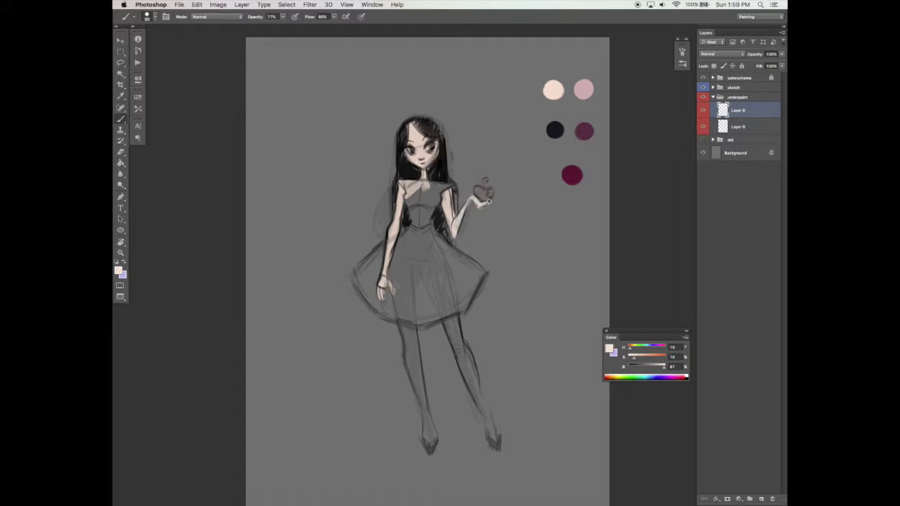
{"action": "key", "text": "e"}
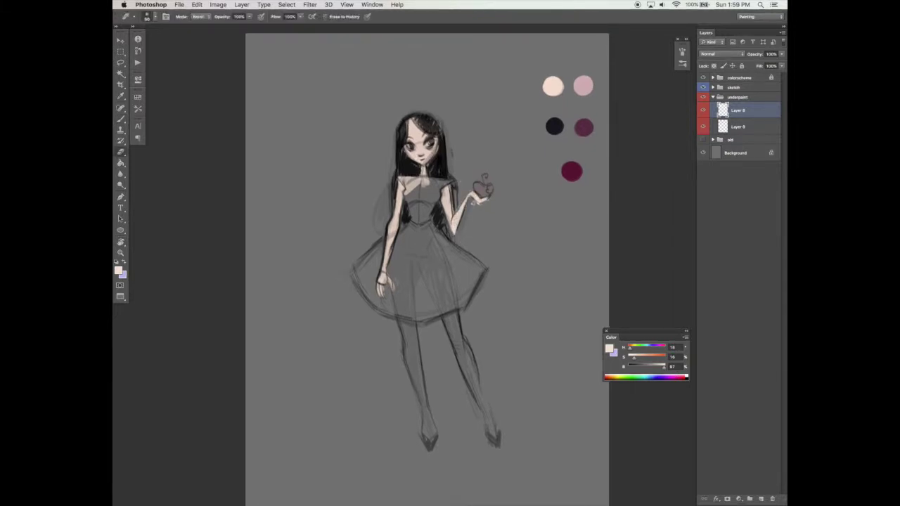
Paint the figure's leg on the left side of the canvas in the skin tone, hiding the sketch briefly to check
{"action": "key", "text": "b"}
{"action": "left_click_drag", "start_coordinate": [422, 337], "coordinate": [403, 307]}
{"action": "left_click_drag", "start_coordinate": [385, 293], "coordinate": [400, 348]}
{"action": "left_click_drag", "start_coordinate": [392, 315], "coordinate": [405, 373]}
{"action": "left_click", "coordinate": [703, 88]}
{"action": "left_click_drag", "start_coordinate": [398, 330], "coordinate": [415, 411]}
{"action": "left_click", "coordinate": [704, 87]}
Paint the other leg in the skin tone and erase the excess paint along its outer edge
{"action": "left_click_drag", "start_coordinate": [429, 290], "coordinate": [450, 359]}
{"action": "left_click_drag", "start_coordinate": [440, 310], "coordinate": [468, 387]}
{"action": "left_click_drag", "start_coordinate": [457, 343], "coordinate": [478, 410]}
{"action": "key", "text": "e"}
{"action": "mouse_move", "coordinate": [468, 368]}
{"action": "left_mouse_down"}
{"action": "mouse_move", "coordinate": [480, 408]}
{"action": "mouse_move", "coordinate": [482, 384]}
{"action": "left_mouse_up"}
{"action": "key", "text": "b"}
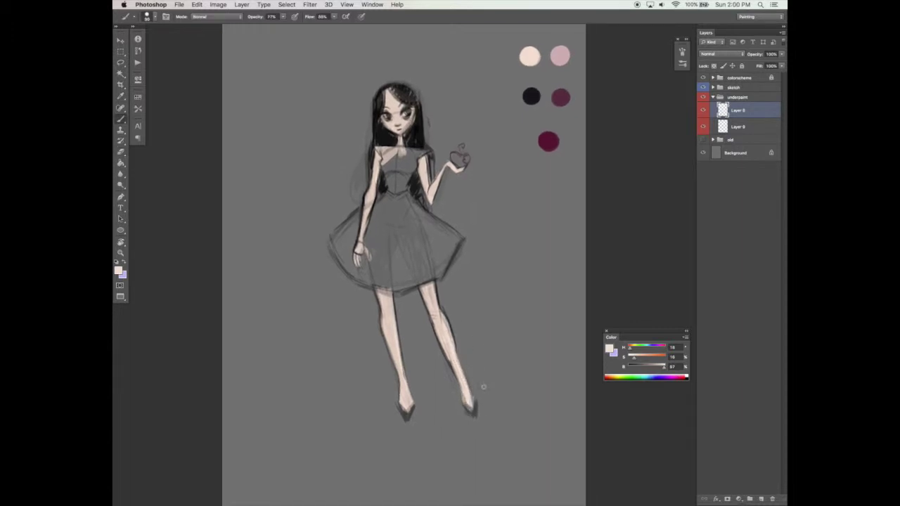
Add a layer in the underpaint group and paint the dress bodice and skirt with the near-black swatch color
{"action": "left_click_drag", "start_coordinate": [405, 253], "coordinate": [403, 258]}
{"action": "left_click", "coordinate": [761, 499]}
{"action": "left_click", "coordinate": [532, 97], "text": "alt"}
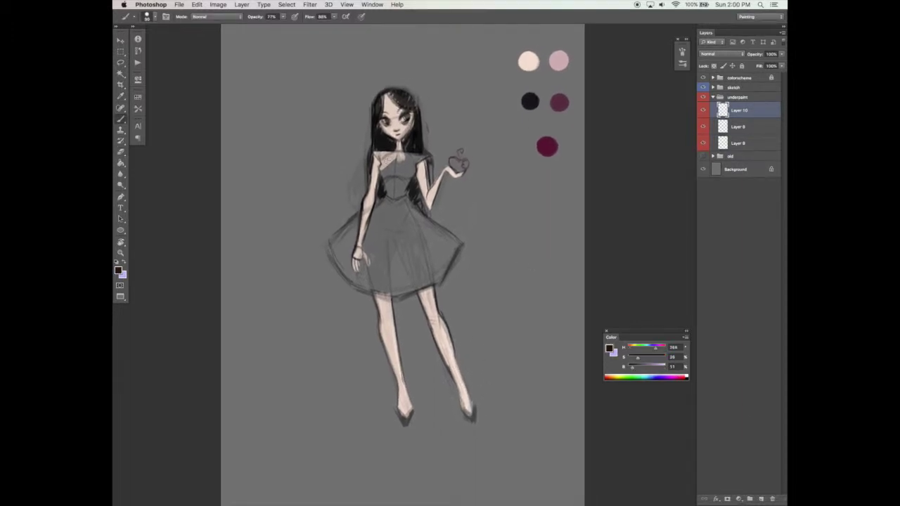
{"action": "mouse_move", "coordinate": [383, 166]}
{"action": "left_mouse_down"}
{"action": "mouse_move", "coordinate": [393, 187]}
{"action": "mouse_move", "coordinate": [403, 175]}
{"action": "mouse_move", "coordinate": [387, 159]}
{"action": "mouse_move", "coordinate": [391, 169]}
{"action": "mouse_move", "coordinate": [397, 152]}
{"action": "mouse_move", "coordinate": [423, 156]}
{"action": "mouse_move", "coordinate": [396, 203]}
{"action": "mouse_move", "coordinate": [389, 182]}
{"action": "mouse_move", "coordinate": [388, 193]}
{"action": "mouse_move", "coordinate": [413, 214]}
{"action": "mouse_move", "coordinate": [409, 201]}
{"action": "mouse_move", "coordinate": [413, 212]}
{"action": "mouse_move", "coordinate": [376, 204]}
{"action": "mouse_move", "coordinate": [364, 247]}
{"action": "mouse_move", "coordinate": [376, 266]}
{"action": "mouse_move", "coordinate": [369, 251]}
{"action": "mouse_move", "coordinate": [363, 266]}
{"action": "mouse_move", "coordinate": [389, 282]}
{"action": "mouse_move", "coordinate": [381, 137]}
{"action": "mouse_move", "coordinate": [382, 206]}
{"action": "mouse_move", "coordinate": [369, 251]}
{"action": "mouse_move", "coordinate": [380, 265]}
{"action": "mouse_move", "coordinate": [398, 264]}
{"action": "mouse_move", "coordinate": [401, 235]}
{"action": "mouse_move", "coordinate": [387, 244]}
{"action": "mouse_move", "coordinate": [353, 225]}
{"action": "mouse_move", "coordinate": [352, 249]}
{"action": "mouse_move", "coordinate": [334, 238]}
{"action": "mouse_move", "coordinate": [331, 271]}
{"action": "mouse_move", "coordinate": [337, 243]}
{"action": "mouse_move", "coordinate": [359, 282]}
{"action": "left_mouse_up"}
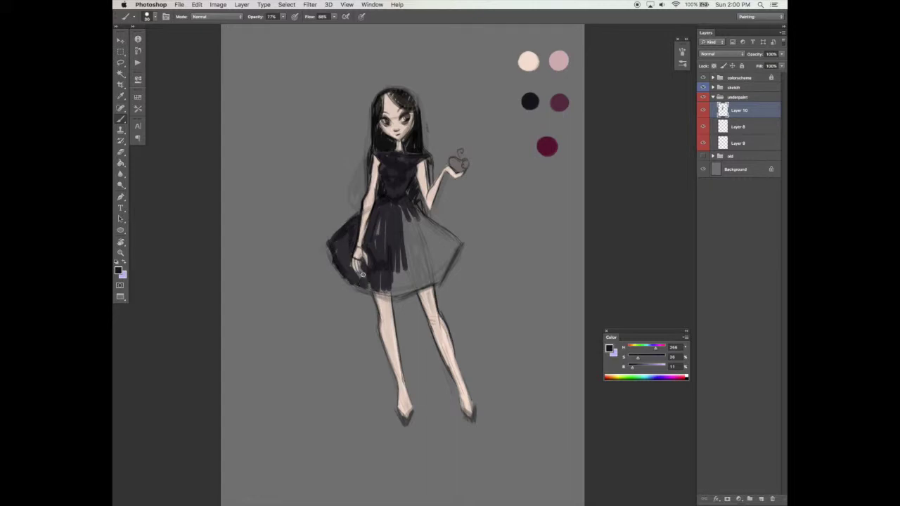
{"action": "mouse_move", "coordinate": [380, 219]}
{"action": "left_mouse_down"}
{"action": "mouse_move", "coordinate": [411, 268]}
{"action": "mouse_move", "coordinate": [429, 211]}
{"action": "mouse_move", "coordinate": [422, 255]}
{"action": "mouse_move", "coordinate": [427, 224]}
{"action": "mouse_move", "coordinate": [397, 296]}
{"action": "mouse_move", "coordinate": [425, 277]}
{"action": "mouse_move", "coordinate": [436, 232]}
{"action": "mouse_move", "coordinate": [399, 207]}
{"action": "mouse_move", "coordinate": [415, 184]}
{"action": "mouse_move", "coordinate": [372, 230]}
{"action": "mouse_move", "coordinate": [394, 164]}
{"action": "mouse_move", "coordinate": [392, 208]}
{"action": "mouse_move", "coordinate": [348, 276]}
{"action": "mouse_move", "coordinate": [450, 251]}
{"action": "mouse_move", "coordinate": [430, 248]}
{"action": "left_mouse_up"}
{"action": "key", "text": "]"}
{"action": "key", "text": "]"}
{"action": "key", "text": "]"}
Add a new layer directly above the Background and fill it with white
{"action": "left_click_drag", "start_coordinate": [565, 272], "coordinate": [561, 272]}
{"action": "key", "text": "v"}
{"action": "left_click", "coordinate": [727, 169]}
{"action": "left_click", "coordinate": [761, 499]}
{"action": "key", "text": "g"}
{"action": "left_click", "coordinate": [687, 376]}
{"action": "left_click", "coordinate": [541, 401]}
{"action": "key", "text": "v"}
{"action": "scroll", "coordinate": [561, 426], "scroll_direction": "up", "scroll_amount": 1}
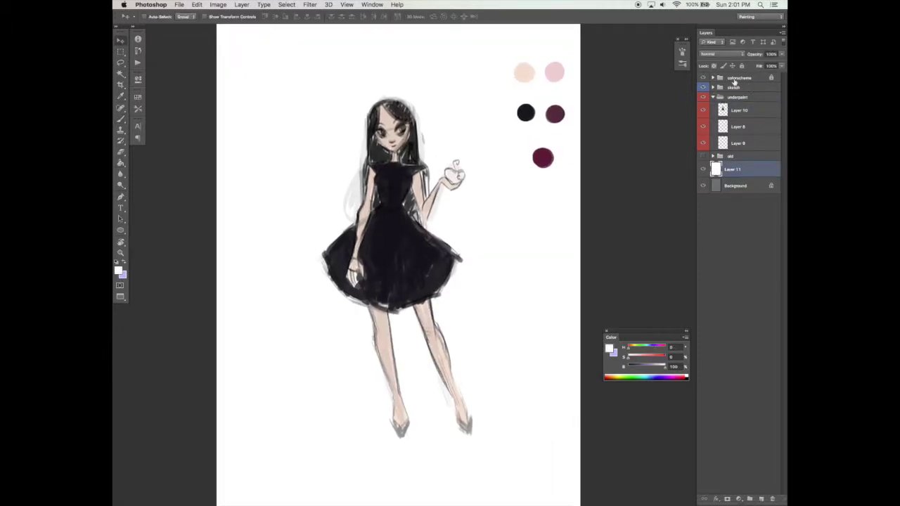
Compare the underpainting with and without the sketch group visible
{"action": "left_click", "coordinate": [704, 87]}
{"action": "left_click", "coordinate": [704, 87]}
{"action": "left_click", "coordinate": [704, 87]}
{"action": "left_click", "coordinate": [704, 87]}
Fill Layer 11 with a light gray-blue background color at hue 196 and 82% brightness
{"action": "key", "text": "b"}
{"action": "scroll", "coordinate": [657, 261], "scroll_direction": "up", "scroll_amount": 1}
{"action": "key", "text": "g"}
{"action": "left_click_drag", "start_coordinate": [662, 370], "coordinate": [660, 369]}
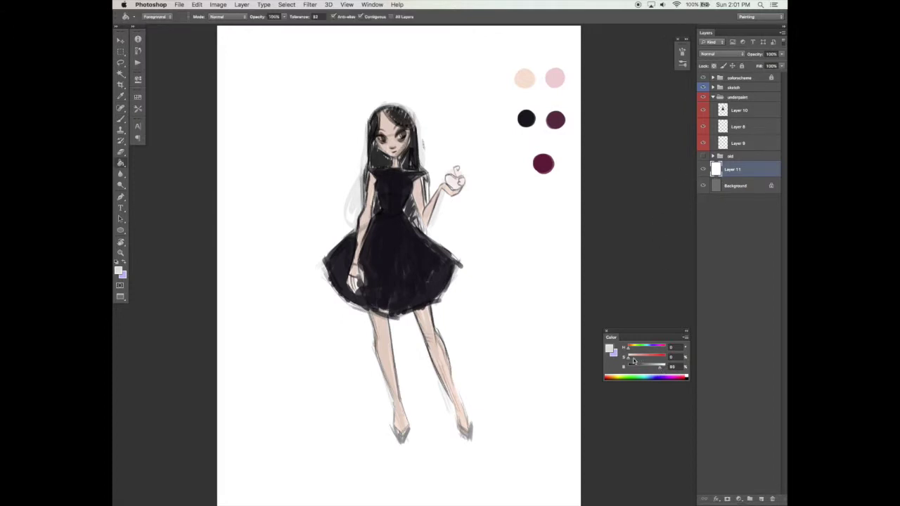
{"action": "left_click", "coordinate": [651, 349]}
{"action": "left_click", "coordinate": [551, 393]}
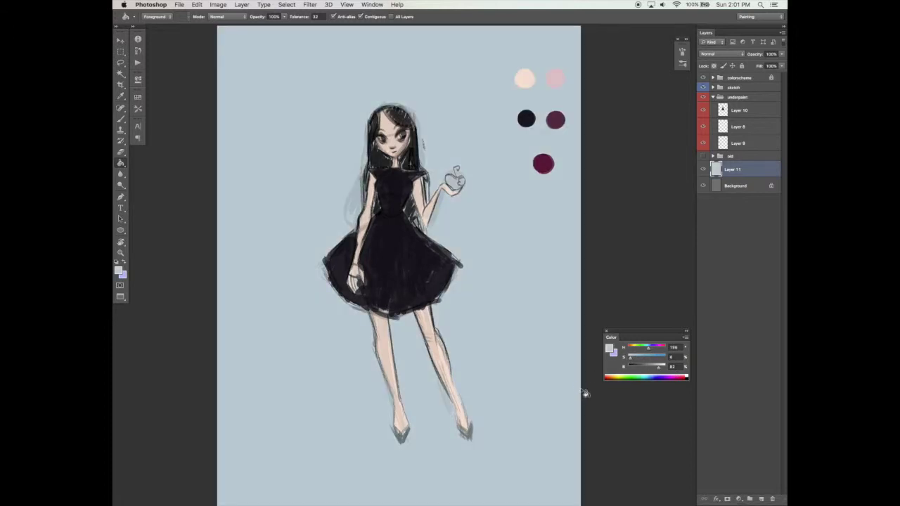
{"action": "key", "text": "v"}
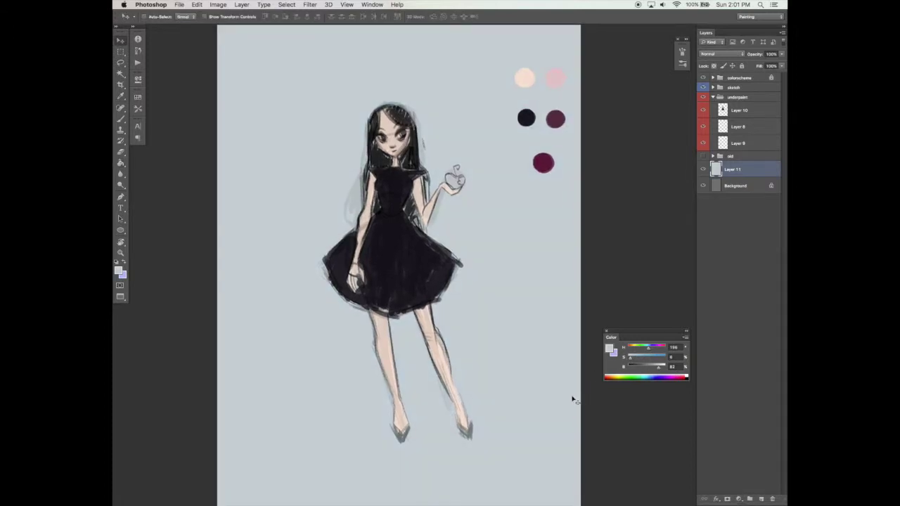
{"action": "left_click_drag", "start_coordinate": [564, 400], "coordinate": [564, 401]}
{"action": "scroll", "coordinate": [567, 399], "scroll_direction": "up", "scroll_amount": 1}
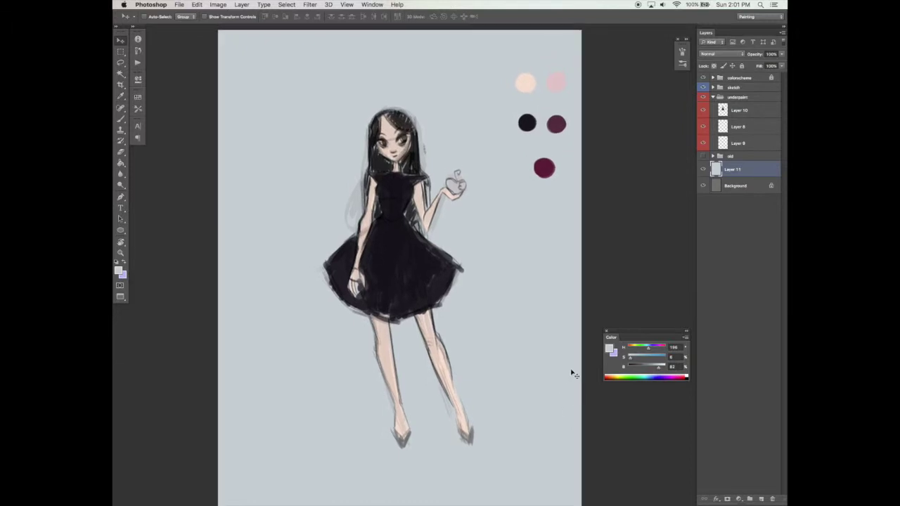
Turn off the Dual Brush option for the brush and show its tip shape settings
{"action": "mouse_move", "coordinate": [484, 401]}
{"action": "left_mouse_down"}
{"action": "mouse_move", "coordinate": [467, 382]}
{"action": "mouse_move", "coordinate": [494, 369]}
{"action": "mouse_move", "coordinate": [454, 384]}
{"action": "left_mouse_up"}
{"action": "key", "text": "b"}
{"action": "left_click", "coordinate": [473, 382], "text": "alt"}
{"action": "left_click", "coordinate": [682, 51]}
{"action": "left_click", "coordinate": [521, 101]}
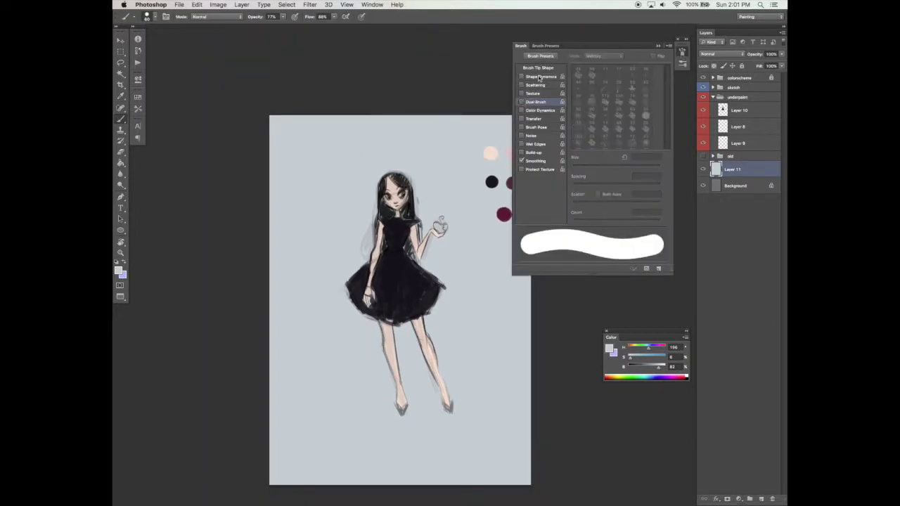
{"action": "left_click", "coordinate": [545, 67]}
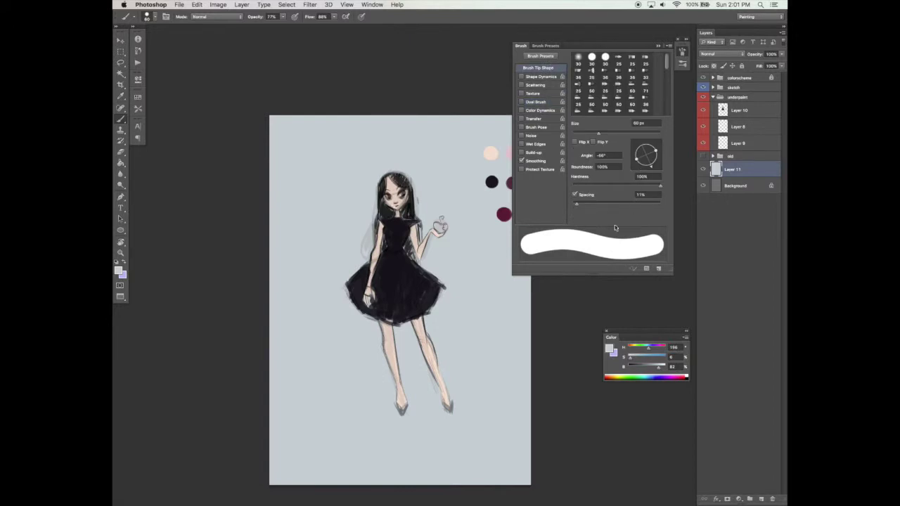
{"action": "scroll", "coordinate": [488, 312], "scroll_direction": "right", "scroll_amount": 5}
Unlock the colorscheme group, then move the color swatches to the other side of the head and scale them down
{"action": "left_click", "coordinate": [745, 79]}
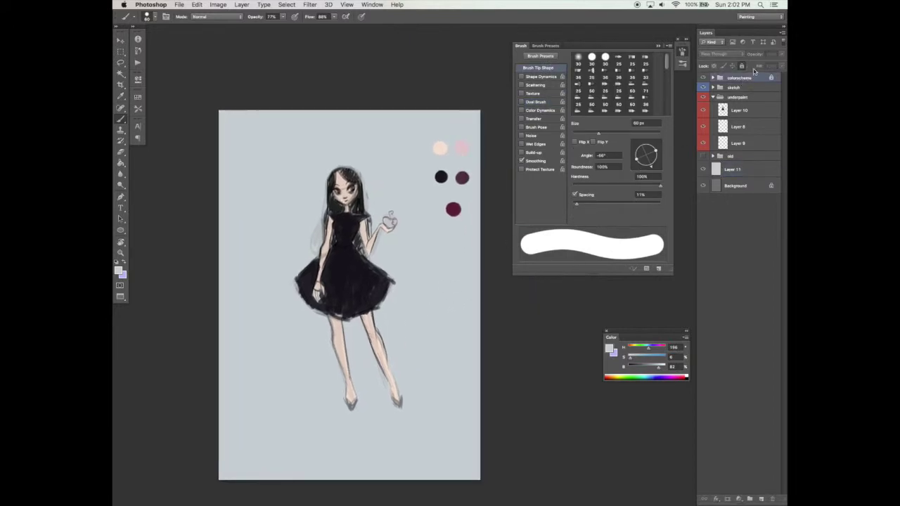
{"action": "key", "text": "v"}
{"action": "mouse_move", "coordinate": [452, 208]}
{"action": "left_mouse_down"}
{"action": "mouse_move", "coordinate": [386, 196]}
{"action": "mouse_move", "coordinate": [289, 232]}
{"action": "mouse_move", "coordinate": [289, 206]}
{"action": "mouse_move", "coordinate": [317, 200]}
{"action": "left_mouse_up"}
{"action": "key", "text": "super+t"}
{"action": "key", "text": "Return"}
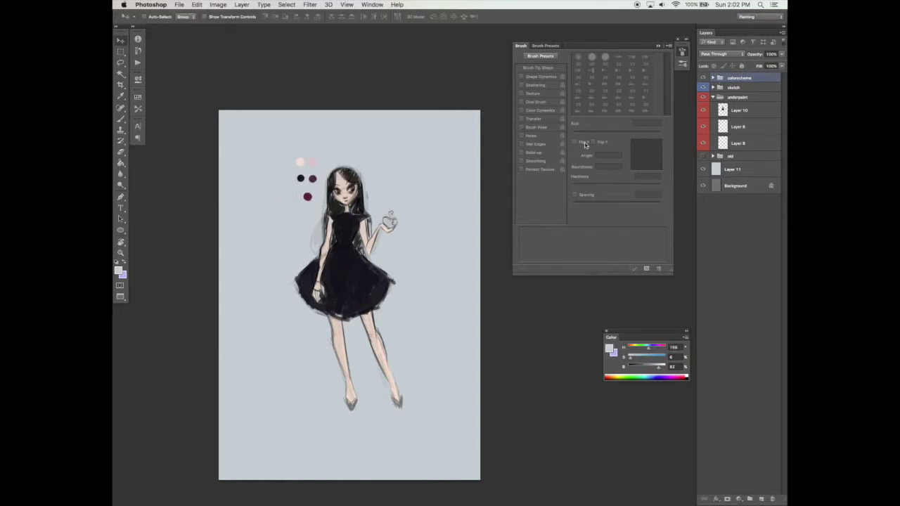
Crop the canvas closer around the figure, trimming the empty background at the sides, top and bottom
{"action": "key", "text": "c"}
{"action": "mouse_move", "coordinate": [482, 110]}
{"action": "left_mouse_down"}
{"action": "mouse_move", "coordinate": [475, 133]}
{"action": "mouse_move", "coordinate": [482, 120]}
{"action": "left_mouse_up"}
{"action": "left_click_drag", "start_coordinate": [352, 465], "coordinate": [353, 442]}
{"action": "left_click_drag", "start_coordinate": [219, 296], "coordinate": [239, 285]}
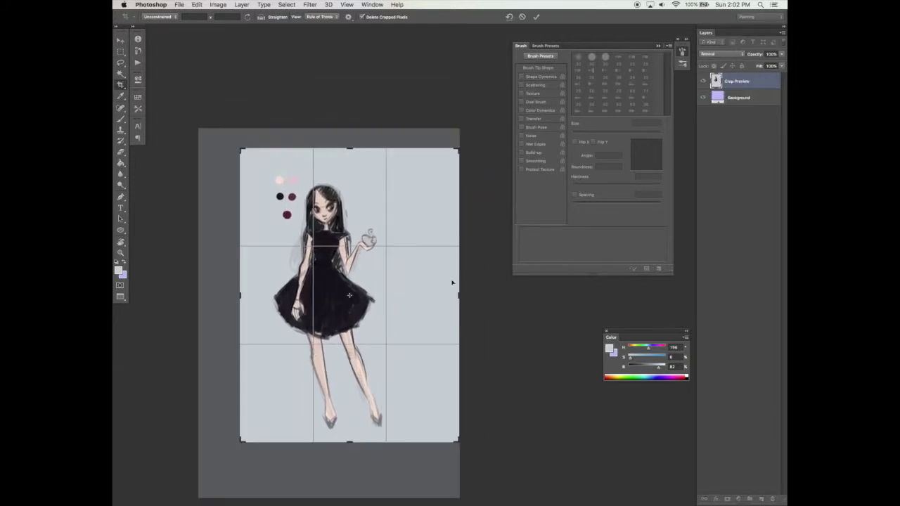
{"action": "key", "text": "Return"}
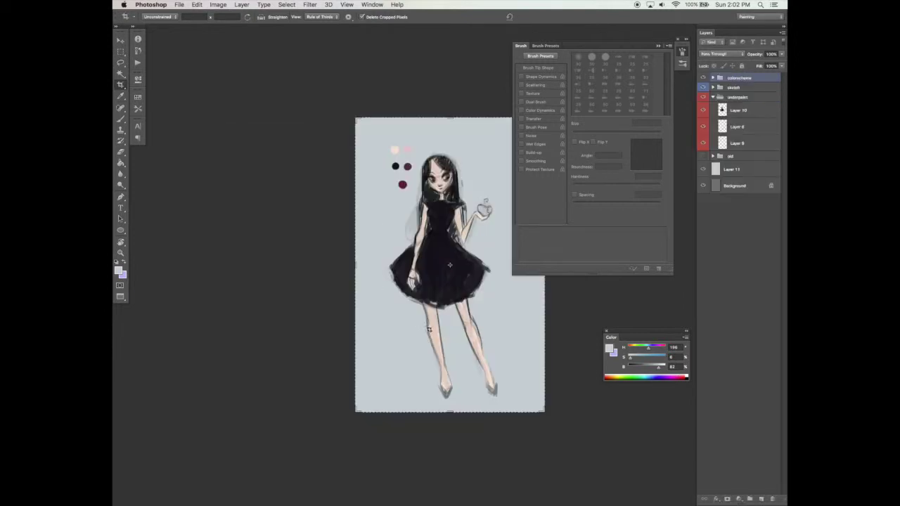
{"action": "key", "text": "v"}
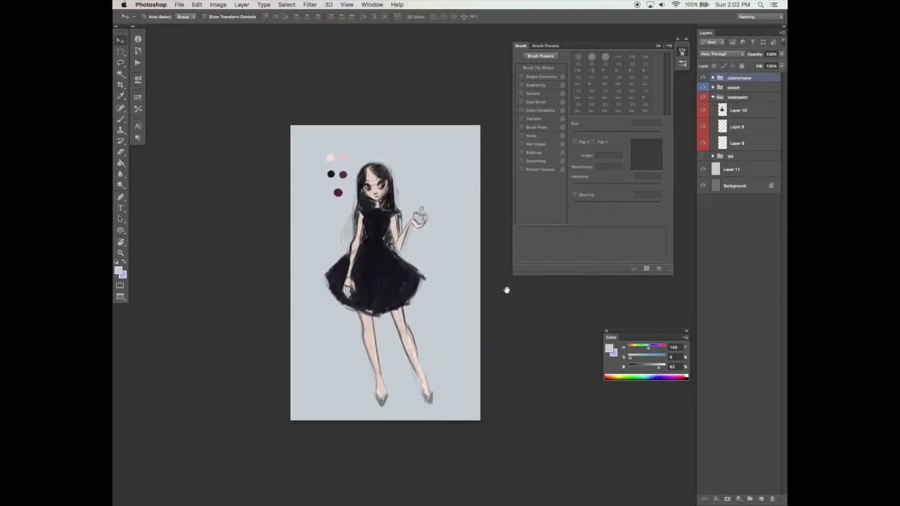
{"action": "key", "text": "z"}
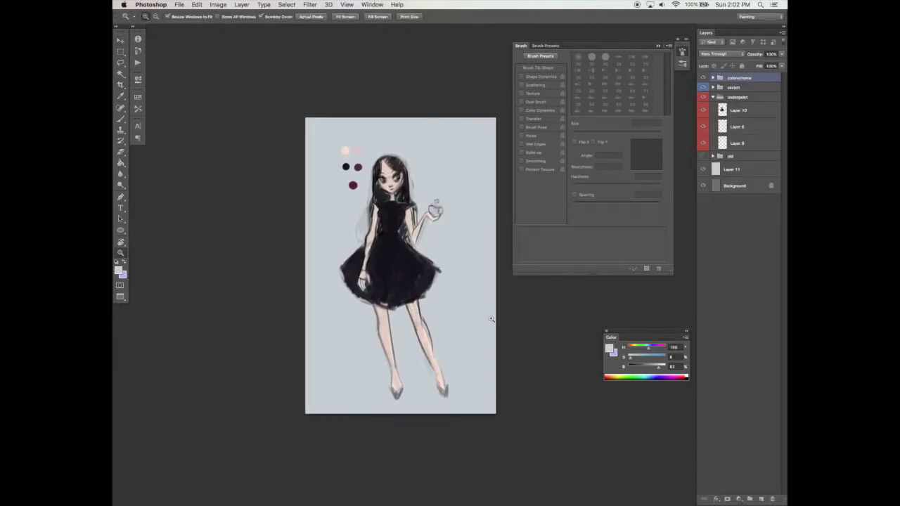
{"action": "left_click_drag", "start_coordinate": [488, 316], "coordinate": [508, 338]}
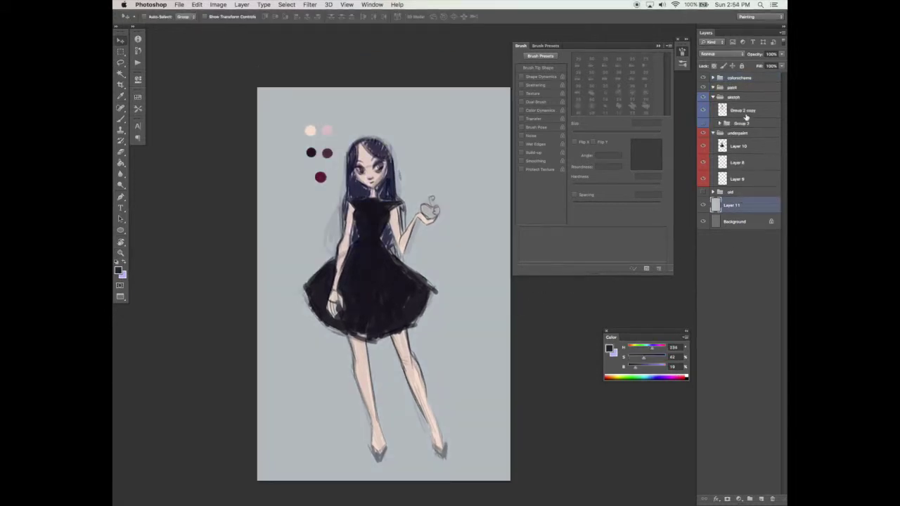
Expand the paint group and add a new layer inside it for painting
{"action": "left_click", "coordinate": [746, 116]}
{"action": "left_click", "coordinate": [729, 88]}
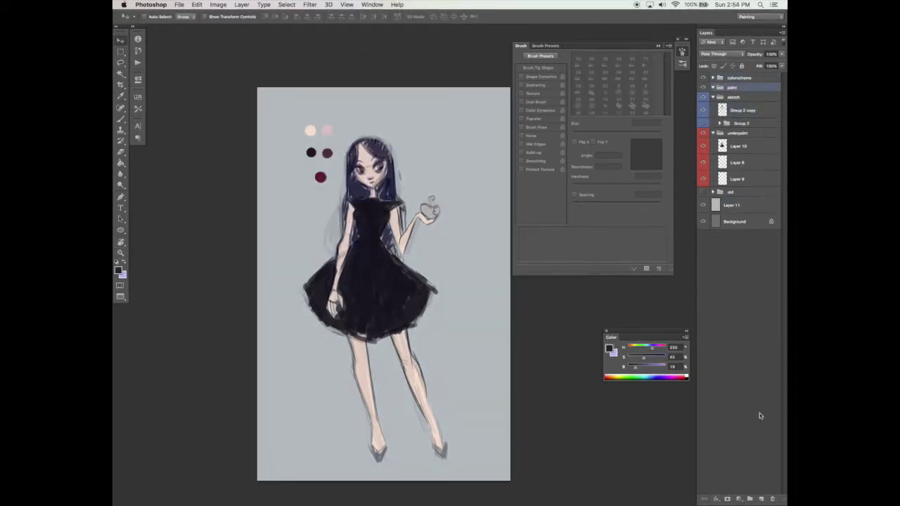
{"action": "left_click", "coordinate": [760, 499]}
{"action": "key", "text": "b"}
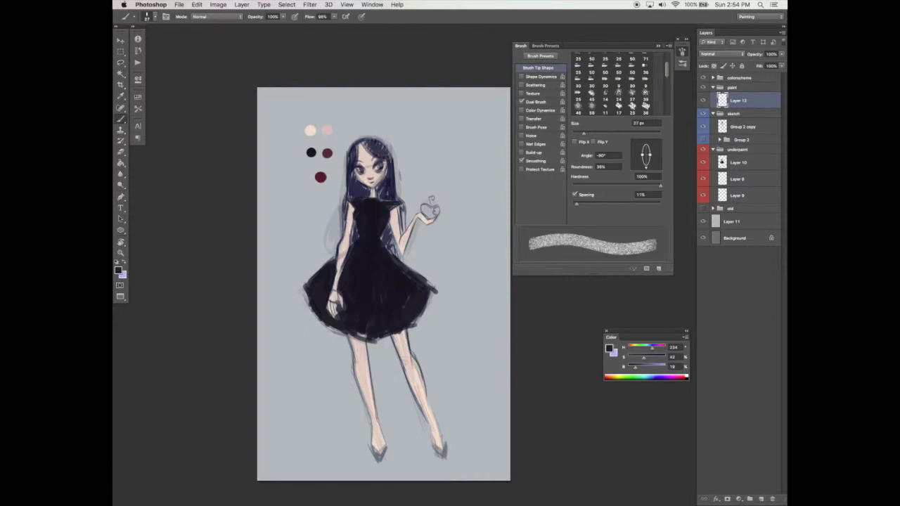
Color-label the paint group yellow, reselect Layer 12 inside it, and collapse the underpaint and sketch groups
{"action": "left_click", "coordinate": [735, 88]}
{"action": "right_click", "coordinate": [703, 87]}
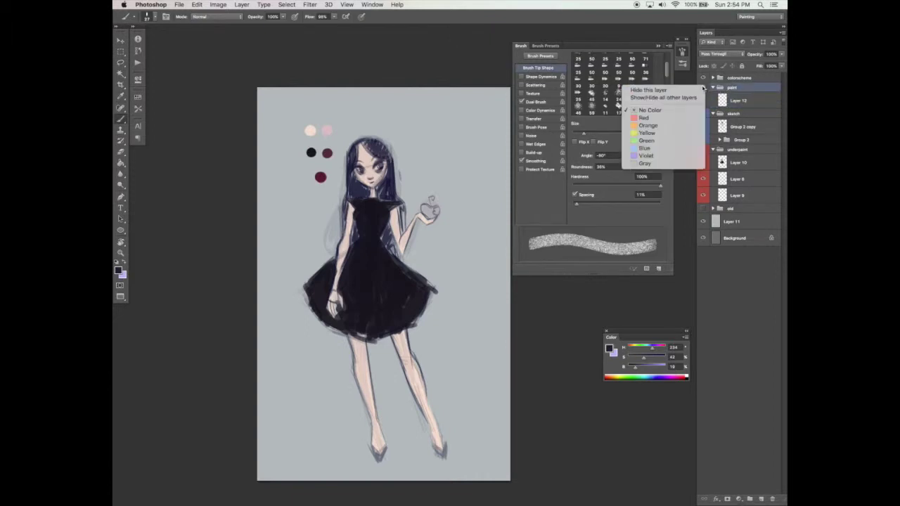
{"action": "left_click", "coordinate": [672, 133]}
{"action": "left_click", "coordinate": [738, 101]}
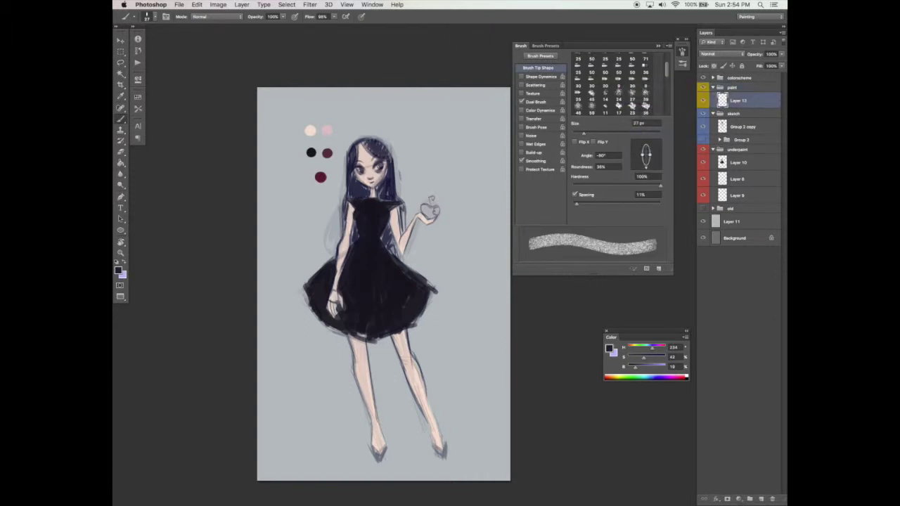
{"action": "left_click", "coordinate": [714, 151]}
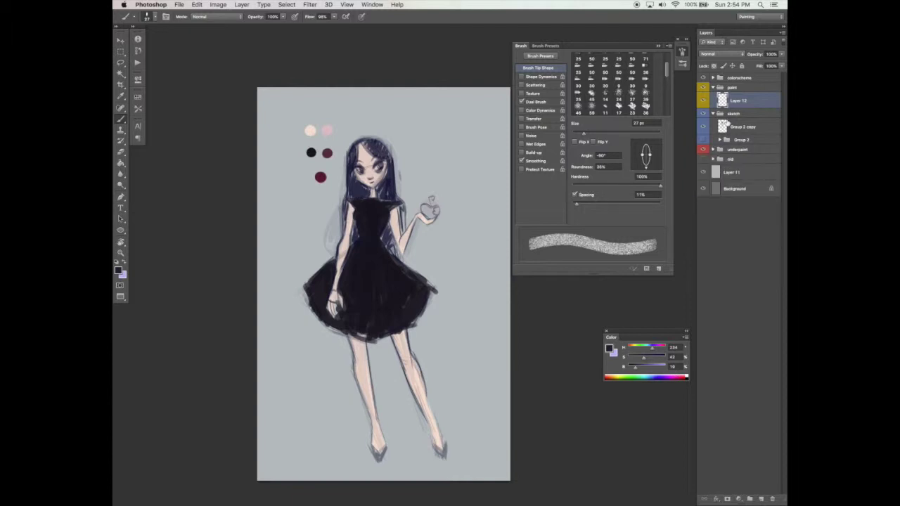
{"action": "left_click", "coordinate": [715, 113]}
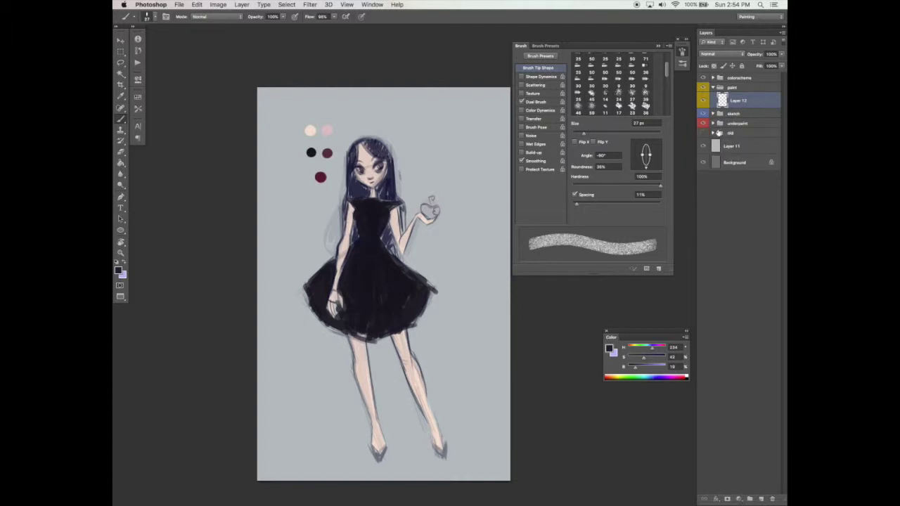
Switch to the standard Pen tool and delete the existing path
{"action": "key", "text": "p"}
{"action": "right_click", "coordinate": [406, 232]}
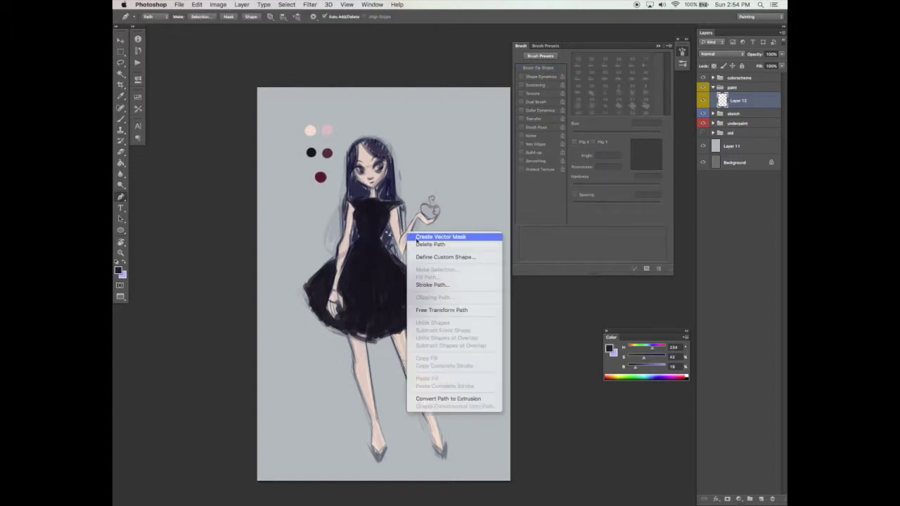
{"action": "left_click", "coordinate": [446, 245]}
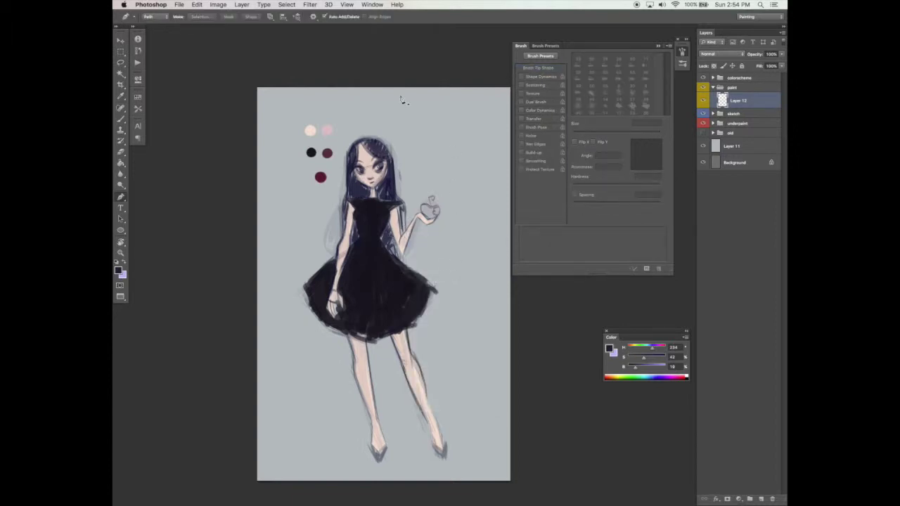
{"action": "right_click", "coordinate": [123, 200]}
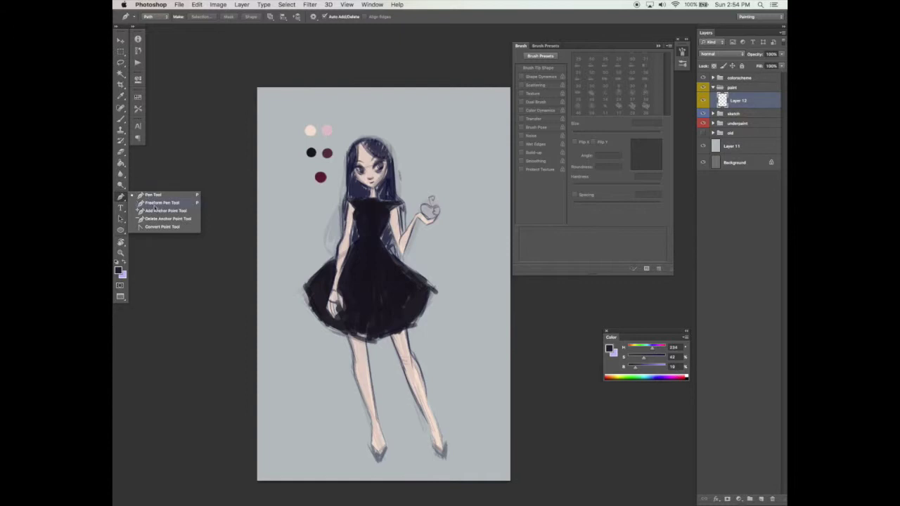
{"action": "left_click", "coordinate": [308, 83]}
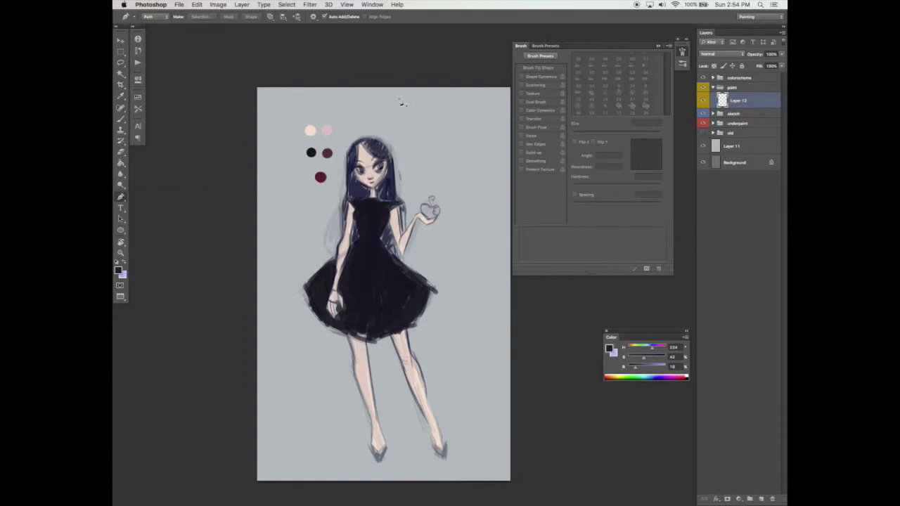
Trace a Pen path from the shoulder down the outer edge of the lowered arm to the hand
{"action": "scroll", "coordinate": [406, 141], "scroll_direction": "down", "scroll_amount": 1}
{"action": "key", "text": "z"}
{"action": "scroll", "coordinate": [422, 179], "scroll_direction": "up", "scroll_amount": 2}
{"action": "scroll", "coordinate": [419, 179], "scroll_direction": "down", "scroll_amount": 1}
{"action": "left_click_drag", "start_coordinate": [419, 179], "coordinate": [423, 148]}
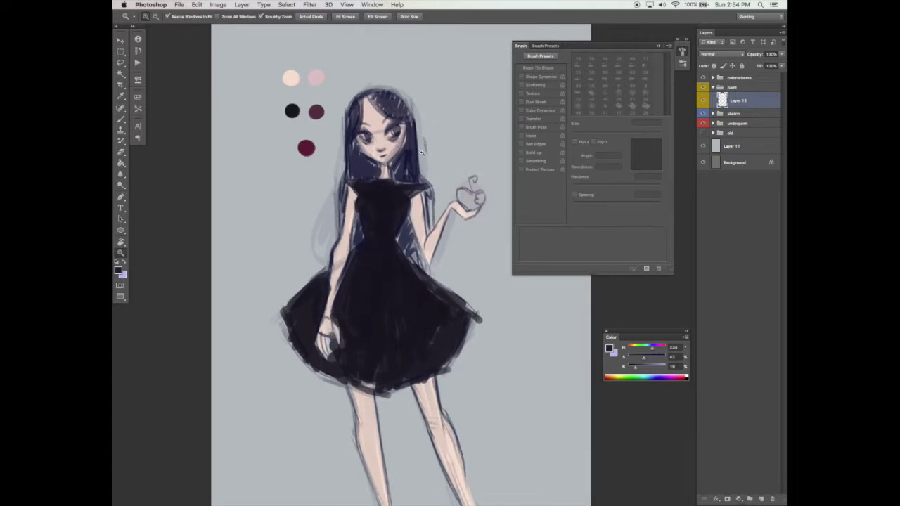
{"action": "key", "text": "p"}
{"action": "left_click", "coordinate": [348, 189]}
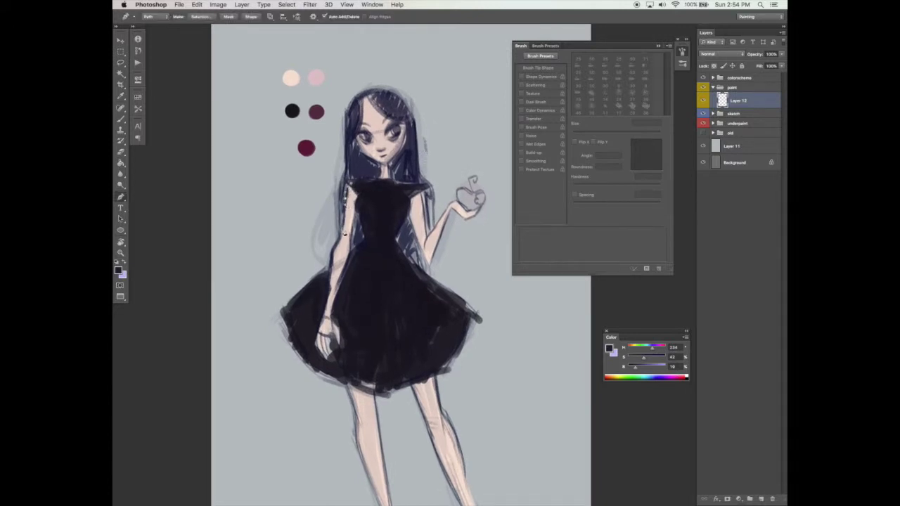
{"action": "left_click_drag", "start_coordinate": [381, 219], "coordinate": [416, 187]}
{"action": "key", "text": "z"}
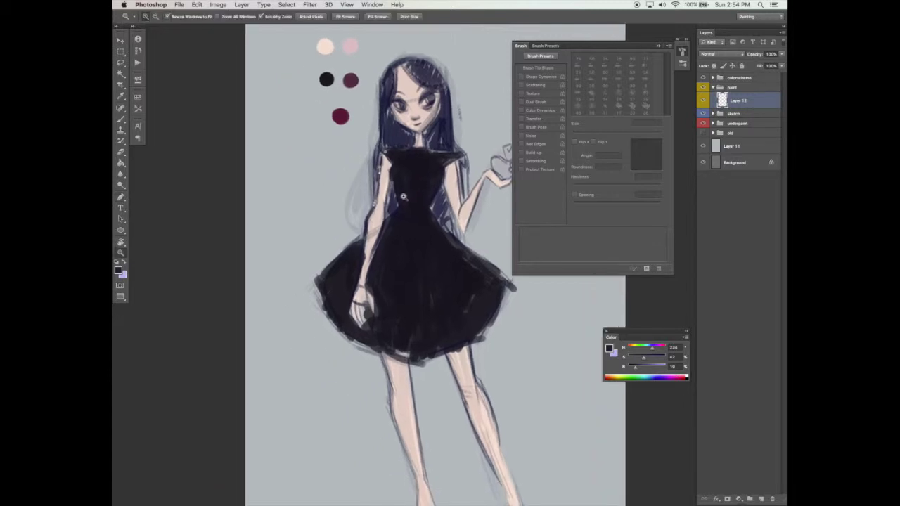
{"action": "left_click", "coordinate": [403, 199]}
{"action": "key", "text": "p"}
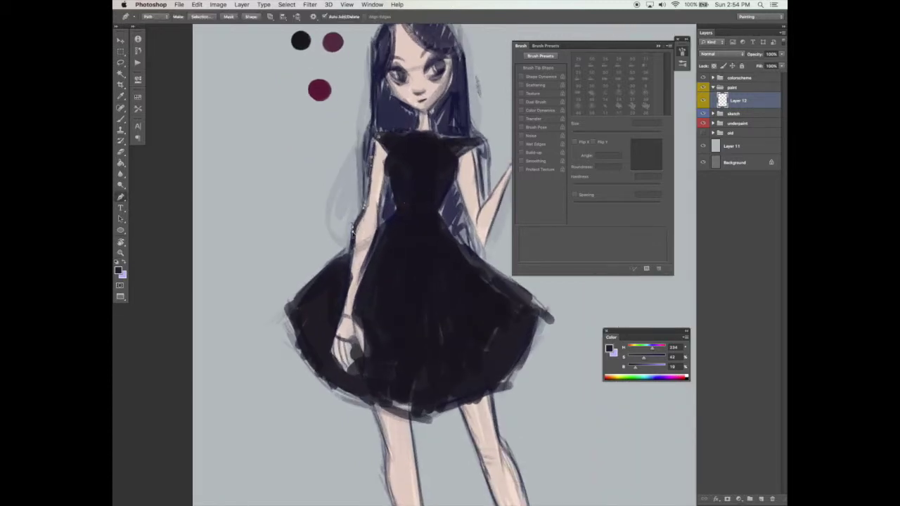
{"action": "left_click", "coordinate": [346, 292]}
{"action": "left_click", "coordinate": [333, 349]}
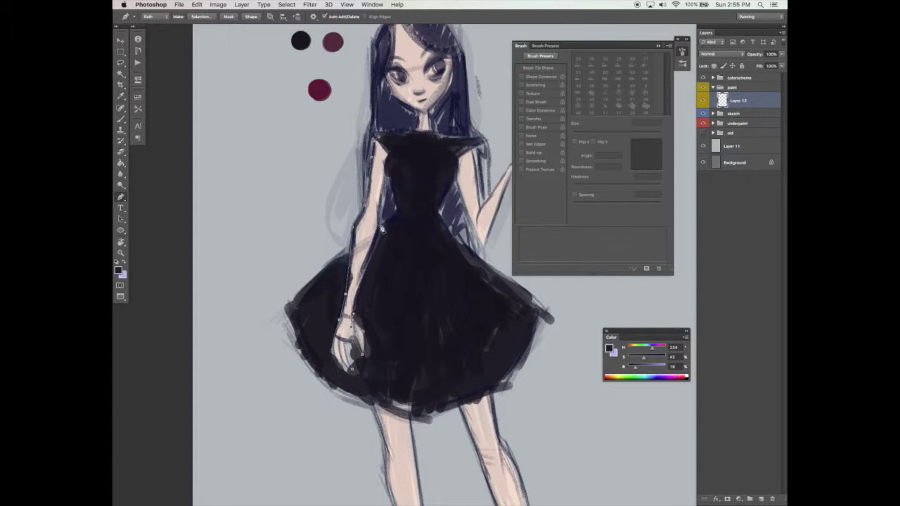
Continue the path up the inner edge of the lowered arm and close it at the shoulder
{"action": "left_click", "coordinate": [381, 229]}
{"action": "left_click", "coordinate": [378, 215]}
{"action": "left_click", "coordinate": [387, 163]}
{"action": "left_click_drag", "start_coordinate": [387, 144], "coordinate": [381, 140]}
Create a vector mask on Layer 12 from the arm path and turn the path into a selection
{"action": "right_click", "coordinate": [428, 146]}
{"action": "left_click", "coordinate": [468, 190]}
{"action": "right_click", "coordinate": [477, 172]}
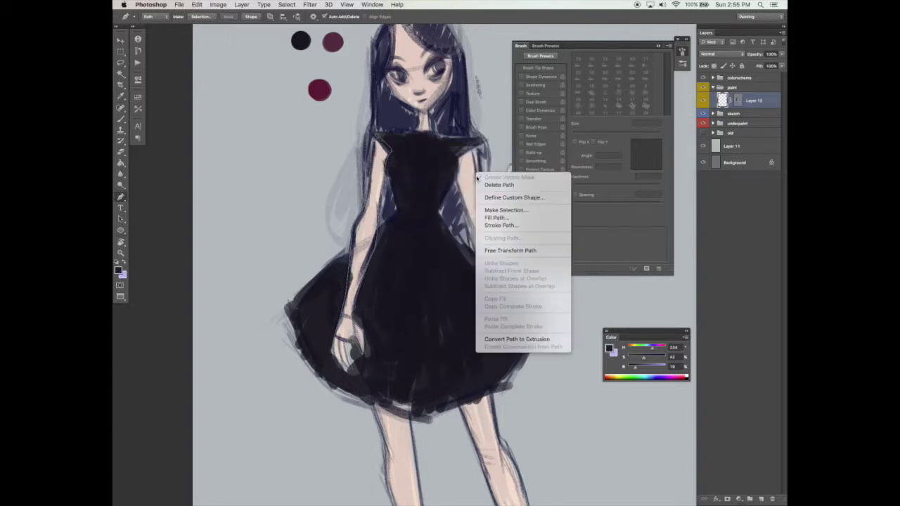
{"action": "left_click", "coordinate": [502, 212]}
{"action": "left_click", "coordinate": [500, 212]}
Fill the arm selection on Layer 12 with the peach skin color sampled from the swatch, and deselect
{"action": "key", "text": "g"}
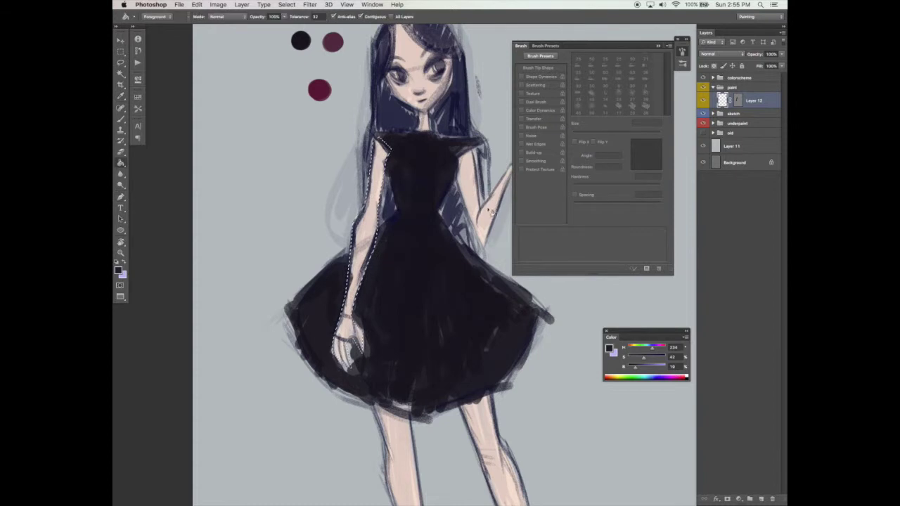
{"action": "scroll", "coordinate": [421, 184], "scroll_direction": "up", "scroll_amount": 4}
{"action": "scroll", "coordinate": [422, 184], "scroll_direction": "right", "scroll_amount": 2}
{"action": "left_click", "coordinate": [280, 53], "text": "alt"}
{"action": "left_click", "coordinate": [360, 219]}
{"action": "key", "text": "super+d"}
{"action": "key", "text": "z"}
{"action": "left_click", "coordinate": [410, 292], "text": "alt"}
{"action": "left_click_drag", "start_coordinate": [410, 302], "coordinate": [402, 303]}
{"action": "key", "text": "v"}
{"action": "left_click_drag", "start_coordinate": [432, 275], "coordinate": [421, 270]}
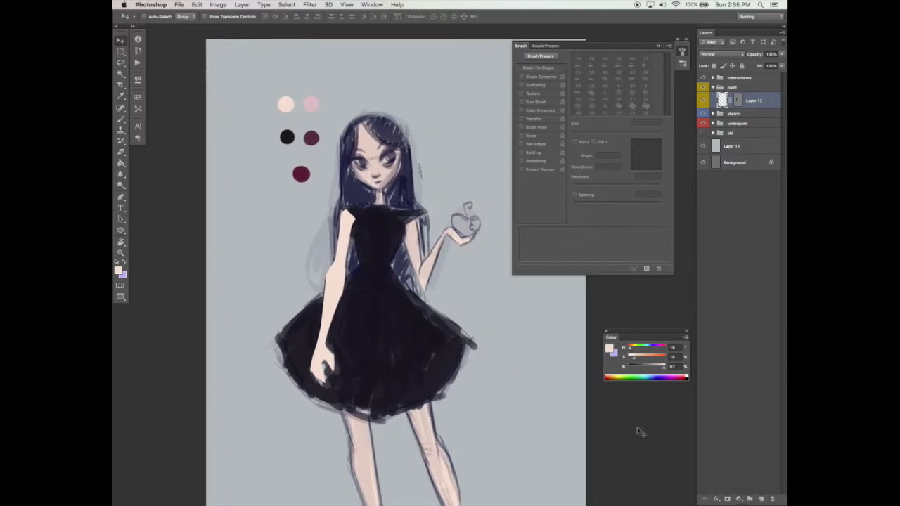
Add a layer above Layer 12, then step back through its creation, the arm fill, the selection and the vector mask
{"action": "left_click", "coordinate": [761, 498]}
{"action": "key", "text": "alt+super+z"}
{"action": "key", "text": "alt+super+z"}
{"action": "key", "text": "alt+super+z"}
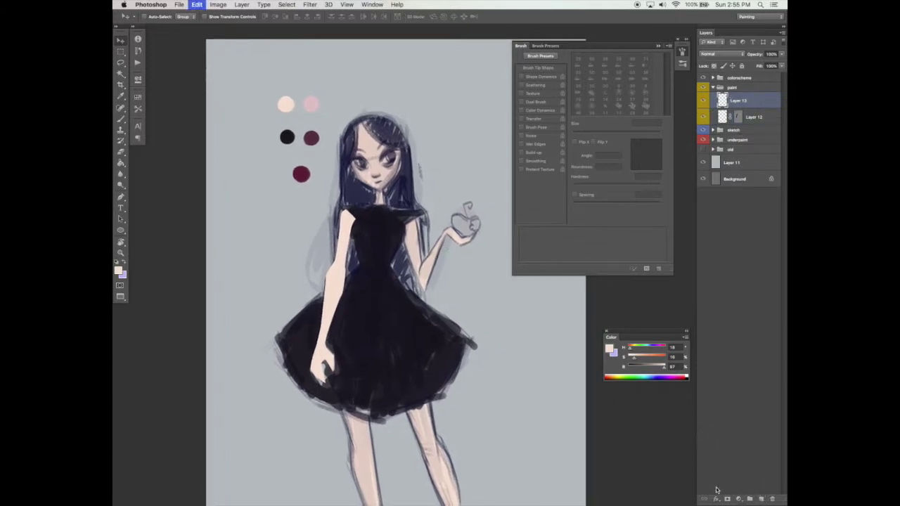
{"action": "key", "text": "ctrl+alt+z"}
{"action": "key", "text": "ctrl+alt+z"}
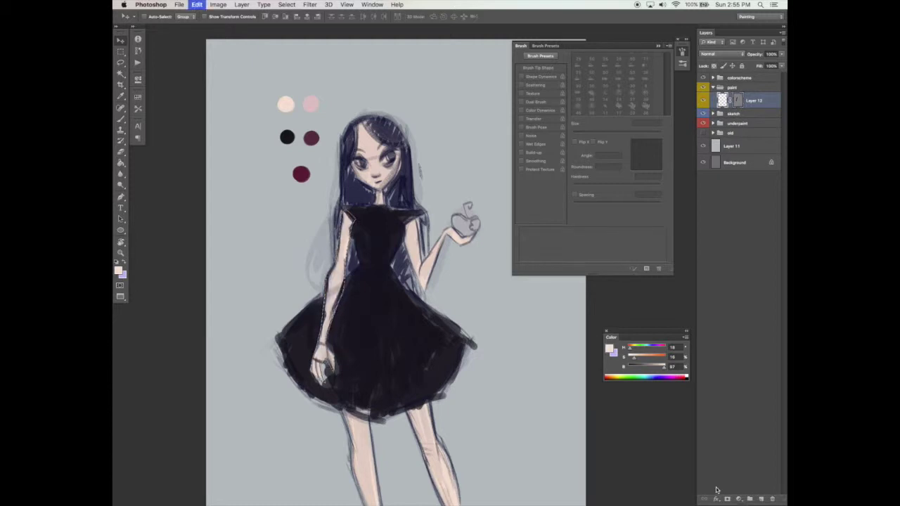
{"action": "key", "text": "ctrl+alt+z"}
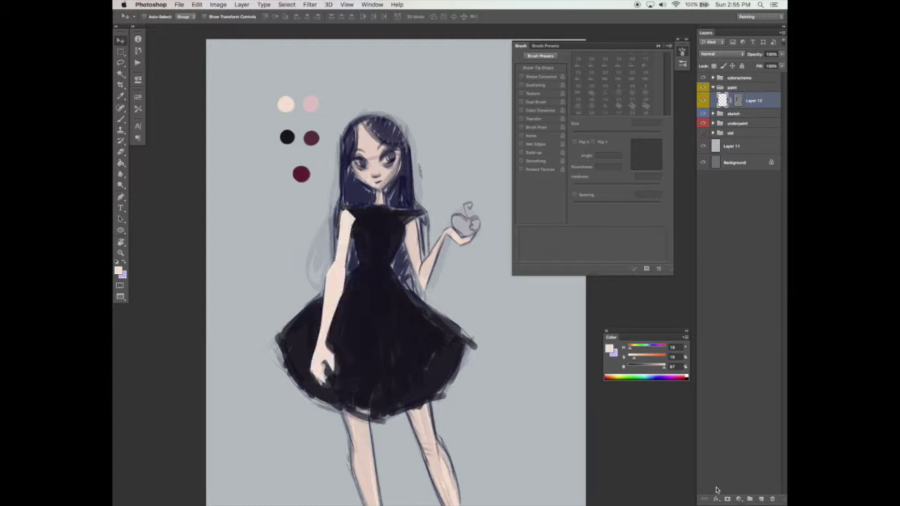
{"action": "key", "text": "shift+super+z"}
{"action": "key", "text": "shift+super+z"}
{"action": "key", "text": "ctrl+alt+z"}
{"action": "key", "text": "ctrl+shift+z"}
{"action": "key", "text": "ctrl+alt+z"}
{"action": "key", "text": "ctrl+alt+z"}
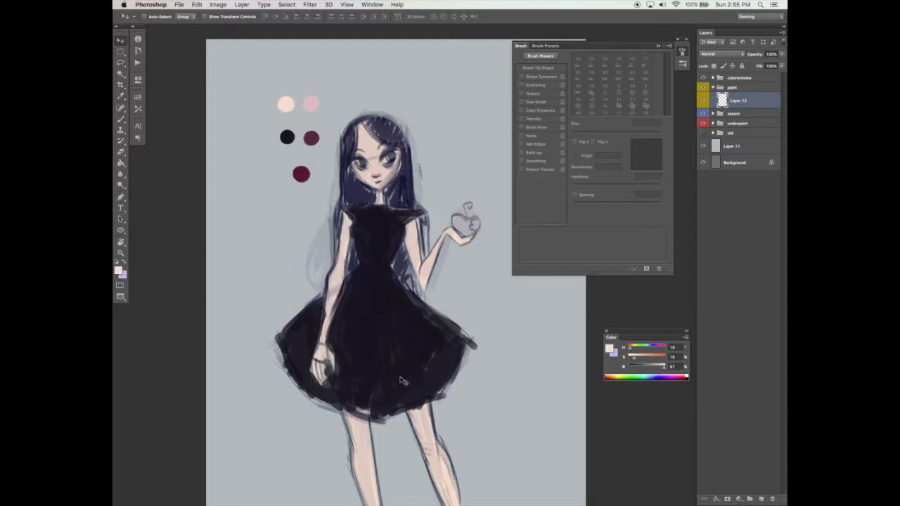
Turn the lowered arm's path into a selection, fill it on Layer 12 with the peach skin color, and deselect
{"action": "key", "text": "p"}
{"action": "right_click", "coordinate": [380, 289]}
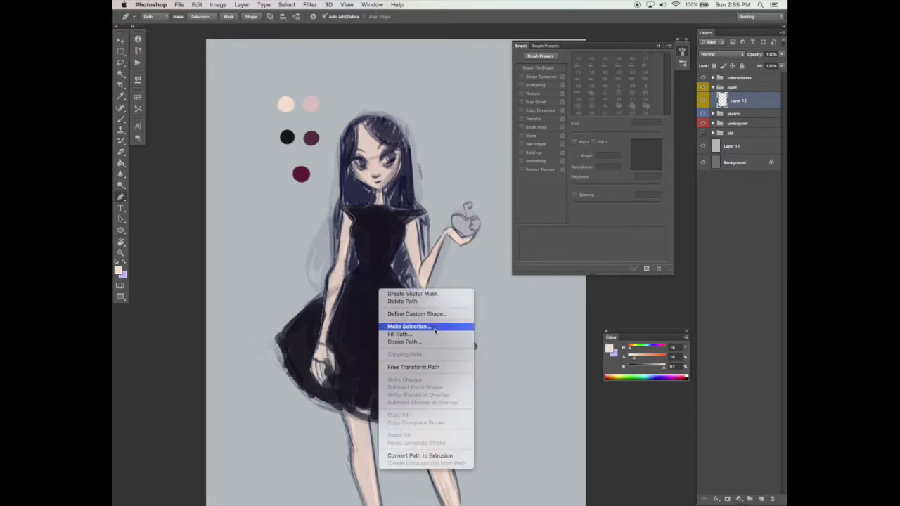
{"action": "left_click", "coordinate": [434, 329]}
{"action": "key", "text": "Return"}
{"action": "key", "text": "g"}
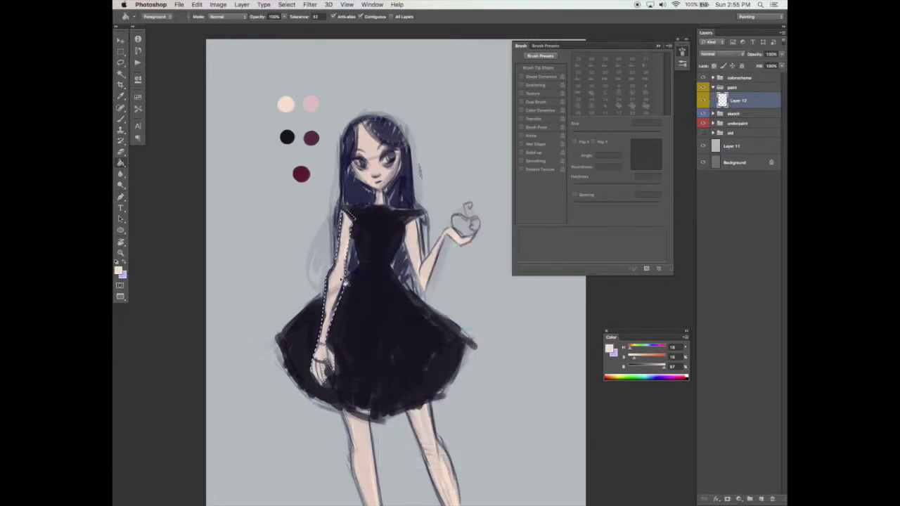
{"action": "left_click", "coordinate": [346, 284]}
{"action": "key", "text": "v"}
{"action": "key", "text": "ctrl+d"}
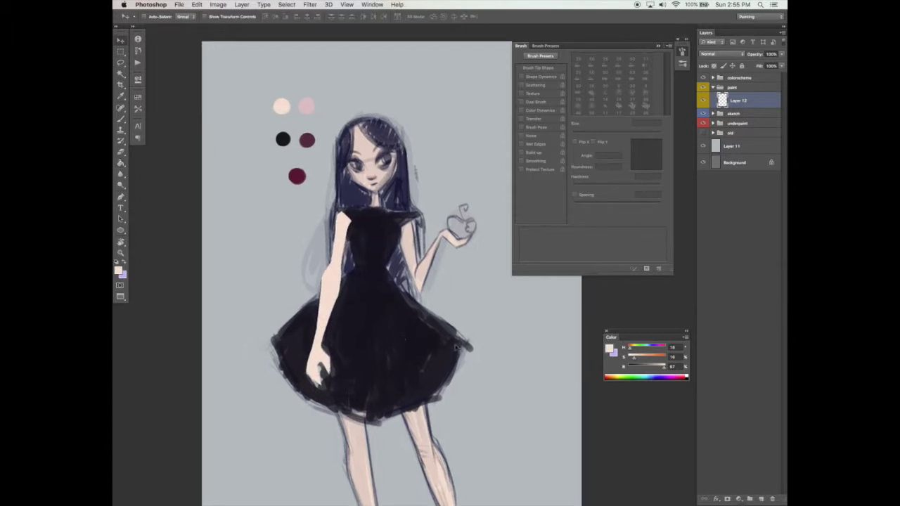
Add a layer above Layer 12 and trace the raised arm with a closed Pen path from the sleeve around the hand and elbow
{"action": "left_click", "coordinate": [761, 498]}
{"action": "key", "text": "p"}
{"action": "left_click", "coordinate": [413, 223]}
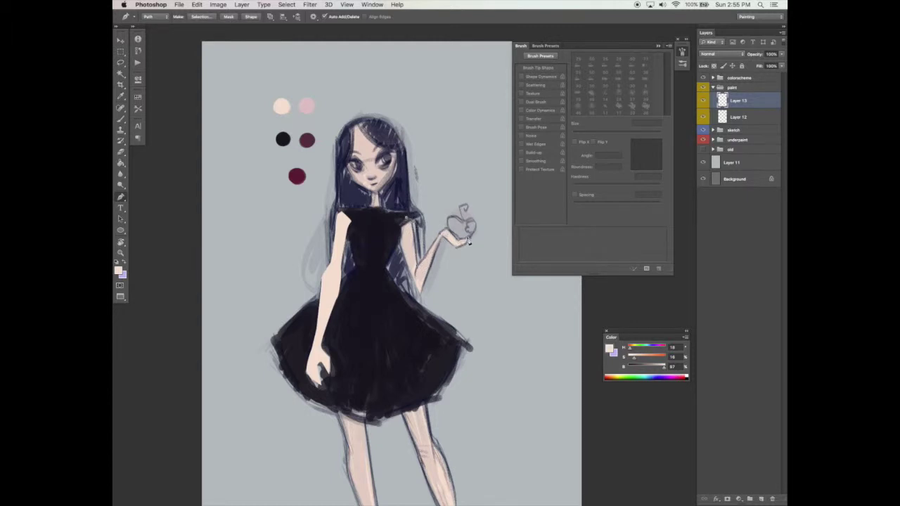
{"action": "left_click", "coordinate": [493, 205], "text": "super"}
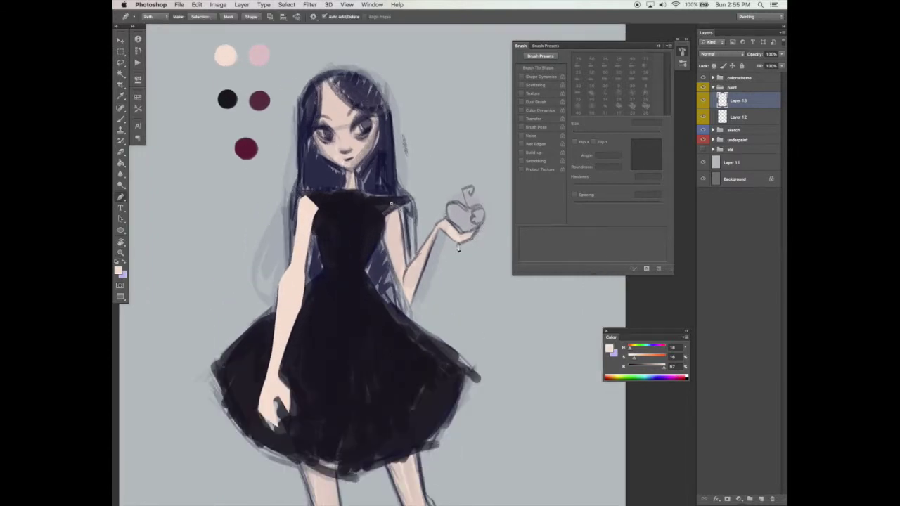
{"action": "key", "text": "super+z"}
{"action": "left_click", "coordinate": [410, 304]}
{"action": "left_click", "coordinate": [382, 232]}
{"action": "left_click", "coordinate": [381, 207]}
{"action": "left_click", "coordinate": [392, 204]}
Create a vector mask on Layer 13 from the raised arm path, make a selection from it and fill it with the peach skin color
{"action": "right_click", "coordinate": [420, 204]}
{"action": "left_click", "coordinate": [451, 209]}
{"action": "key", "text": "super+z"}
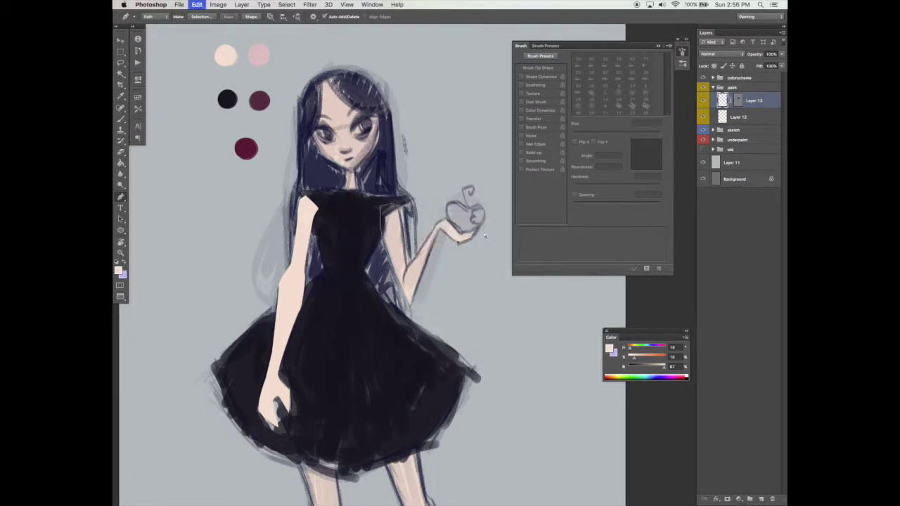
{"action": "right_click", "coordinate": [483, 242]}
{"action": "left_click", "coordinate": [490, 274]}
{"action": "key", "text": "Return"}
{"action": "key", "text": "g"}
{"action": "left_click", "coordinate": [427, 261]}
{"action": "left_click", "coordinate": [443, 281], "text": "alt+super"}
{"action": "left_click_drag", "start_coordinate": [440, 322], "coordinate": [428, 229]}
Add a new layer above Layer 13 for the leg on the lowered-arm side, with the Pen tool active
{"action": "key", "text": "p"}
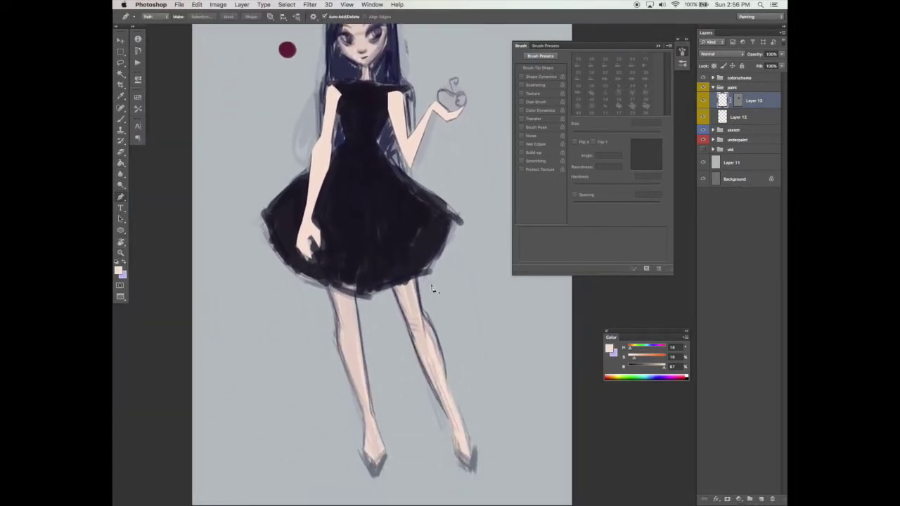
{"action": "left_click", "coordinate": [761, 499]}
{"action": "left_click", "coordinate": [326, 253]}
{"action": "left_click", "coordinate": [327, 283]}
{"action": "left_click", "coordinate": [332, 299]}
{"action": "key", "text": "super+z"}
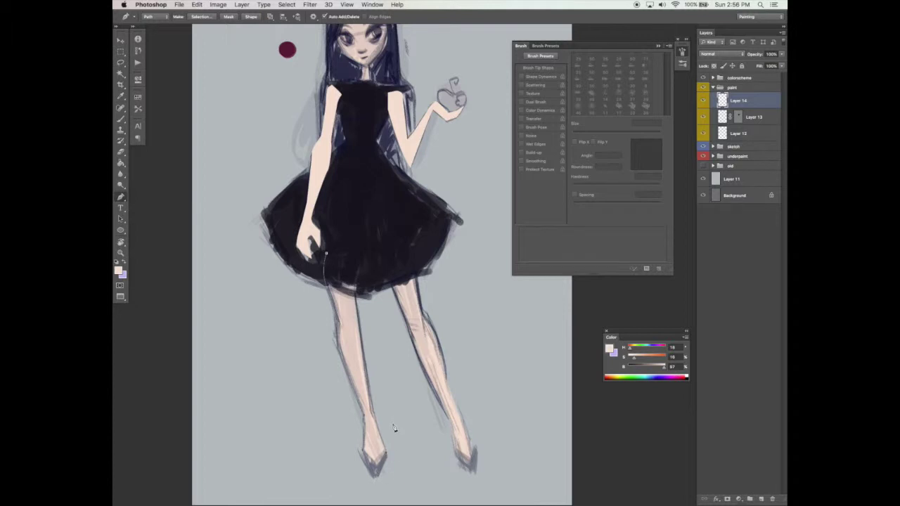
{"action": "key", "text": "super+z"}
{"action": "key", "text": "Tab"}
{"action": "key", "text": "Tab"}
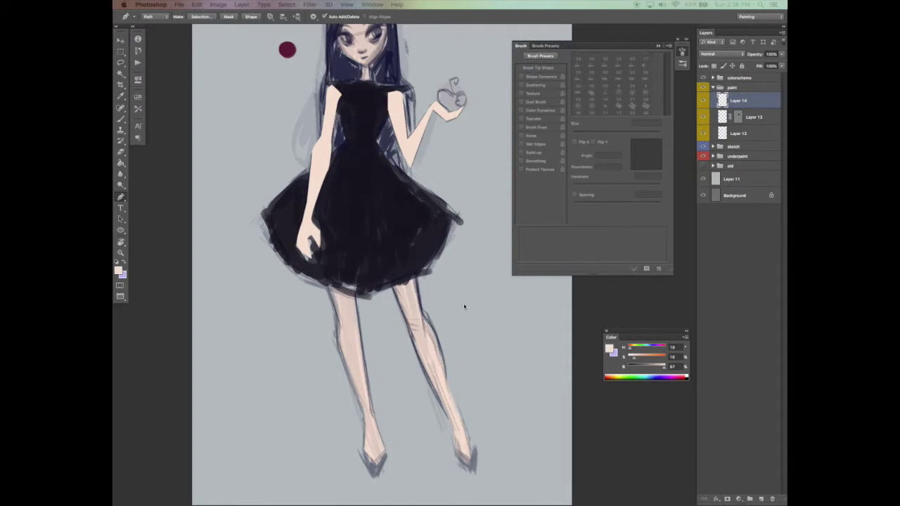
{"action": "key", "text": "super+z"}
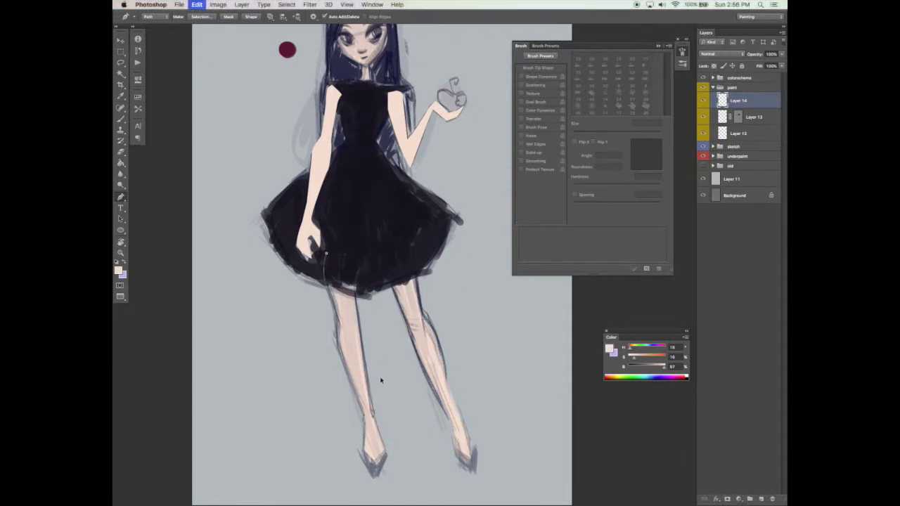
{"action": "right_click", "coordinate": [382, 378]}
{"action": "left_click", "coordinate": [420, 377]}
Trace the leg on the lowered-arm side with a closed Pen path, starting inside the hem and going around the foot
{"action": "left_click", "coordinate": [329, 287]}
{"action": "left_click", "coordinate": [328, 283]}
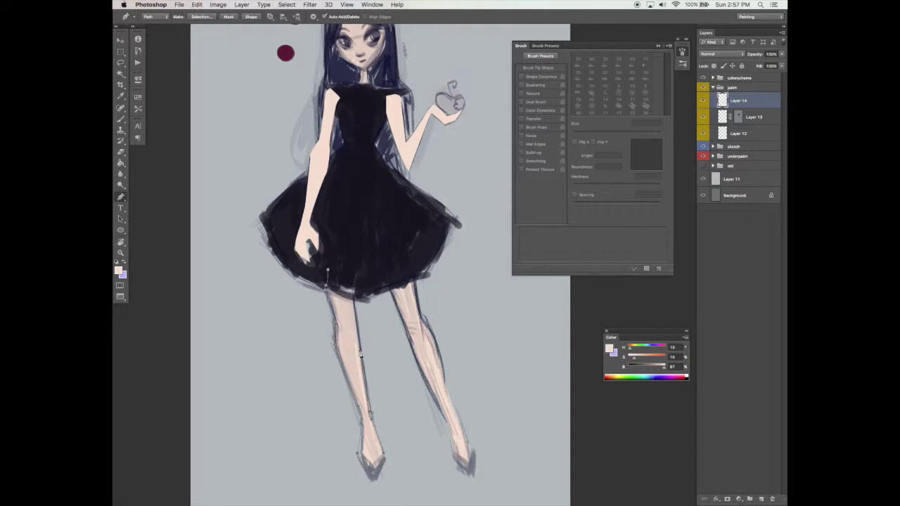
{"action": "left_click", "coordinate": [354, 280]}
{"action": "left_click", "coordinate": [327, 270]}
Create a vector mask on Layer 14 from the leg path, select the path's area, fill it with the peach skin color, and deselect
{"action": "right_click", "coordinate": [366, 229]}
{"action": "left_click", "coordinate": [394, 237]}
{"action": "key", "text": "super+z"}
{"action": "right_click", "coordinate": [396, 246]}
{"action": "left_click", "coordinate": [424, 283]}
{"action": "key", "text": "Return"}
{"action": "key", "text": "g"}
{"action": "left_click", "coordinate": [347, 314]}
{"action": "key", "text": "super+d"}
Add a layer above Layer 14 and start a Pen path from the hem down the inner edge of the other leg
{"action": "left_click_drag", "start_coordinate": [386, 346], "coordinate": [373, 316]}
{"action": "left_click", "coordinate": [388, 342], "text": "alt+super"}
{"action": "scroll", "coordinate": [385, 352], "scroll_direction": "up", "scroll_amount": 1}
{"action": "key", "text": "p"}
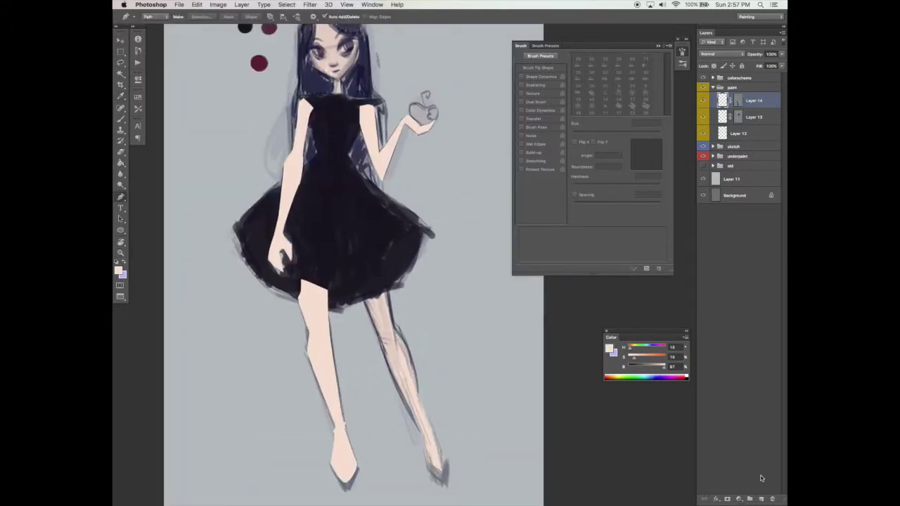
{"action": "left_click", "coordinate": [761, 498]}
{"action": "left_click_drag", "start_coordinate": [379, 339], "coordinate": [394, 381]}
{"action": "key", "text": "super+z"}
{"action": "left_click", "coordinate": [379, 337]}
{"action": "scroll", "coordinate": [403, 395], "scroll_direction": "down", "scroll_amount": 2}
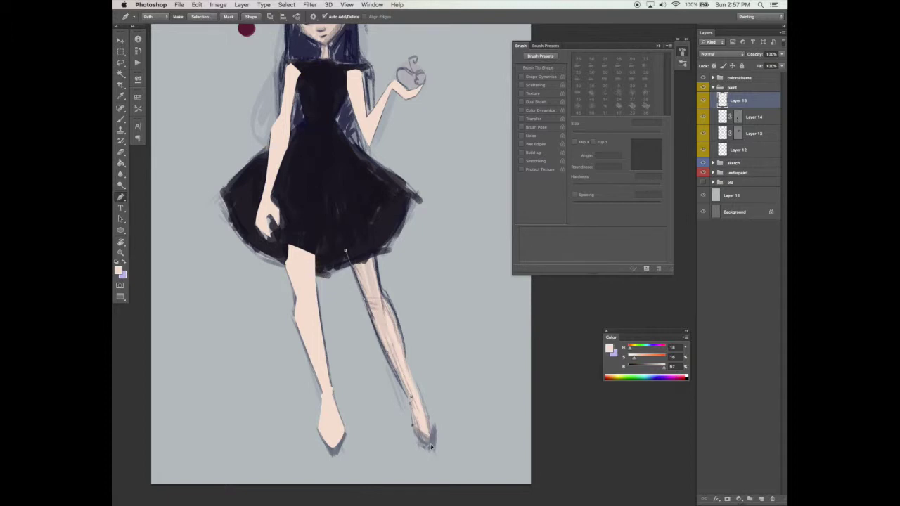
Continue the path around the foot and up the outer edge of the leg, and close it at the hem
{"action": "left_click", "coordinate": [425, 403]}
{"action": "key", "text": "super+z"}
{"action": "key", "text": "super+z"}
{"action": "left_click_drag", "start_coordinate": [405, 357], "coordinate": [400, 340]}
{"action": "left_click", "coordinate": [346, 250]}
Turn the second leg's path into a selection, fill it on Layer 15 with the peach skin color, and deselect
{"action": "right_click", "coordinate": [469, 282]}
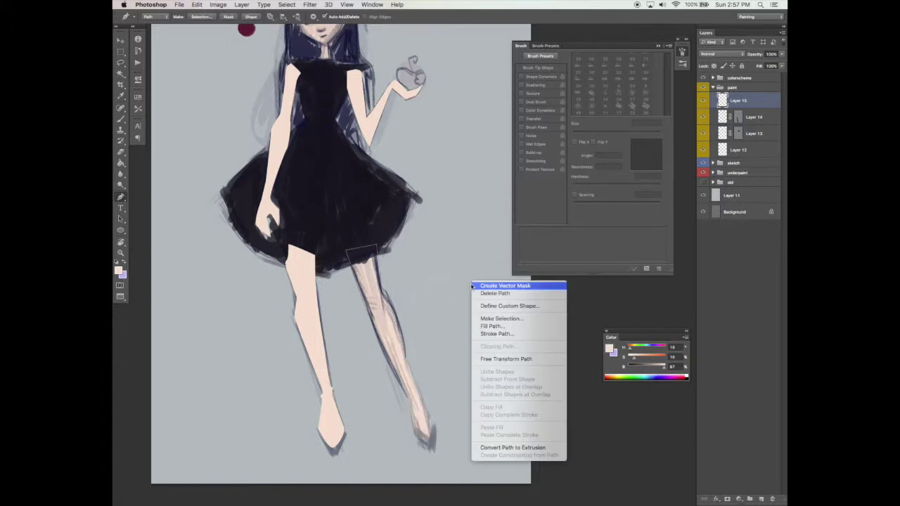
{"action": "left_click", "coordinate": [500, 322]}
{"action": "key", "text": "Return"}
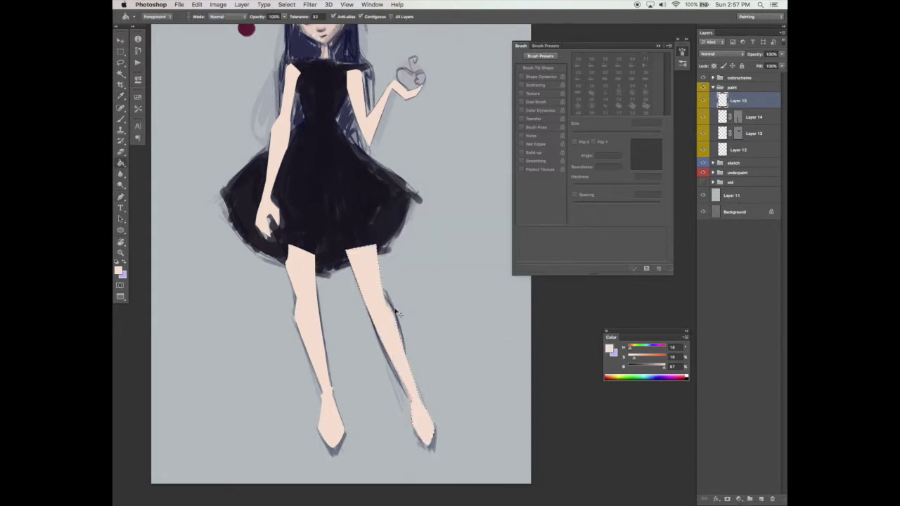
{"action": "key", "text": "super+0"}
Examine the filled arms and legs up close and in the full figure
{"action": "key", "text": "b"}
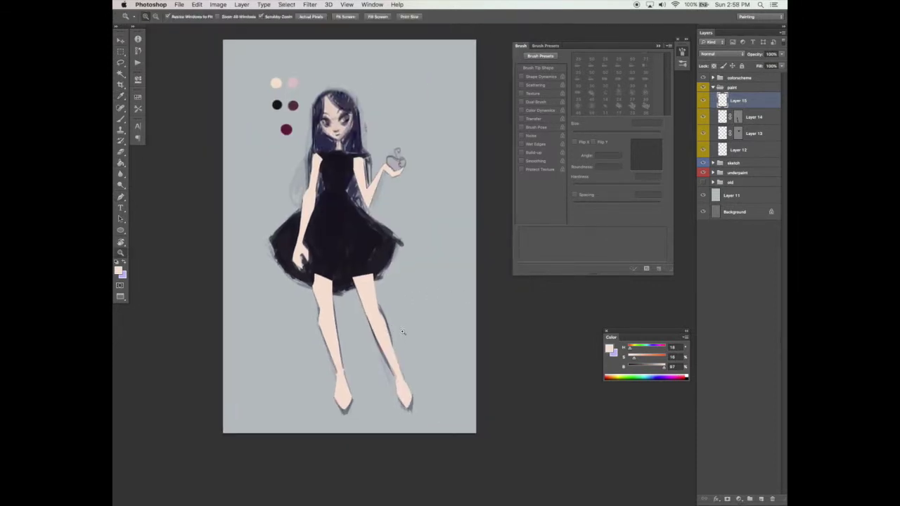
{"action": "scroll", "coordinate": [406, 323], "scroll_direction": "up", "scroll_amount": 2}
{"action": "key", "text": "z"}
{"action": "left_click", "coordinate": [397, 391], "text": "alt"}
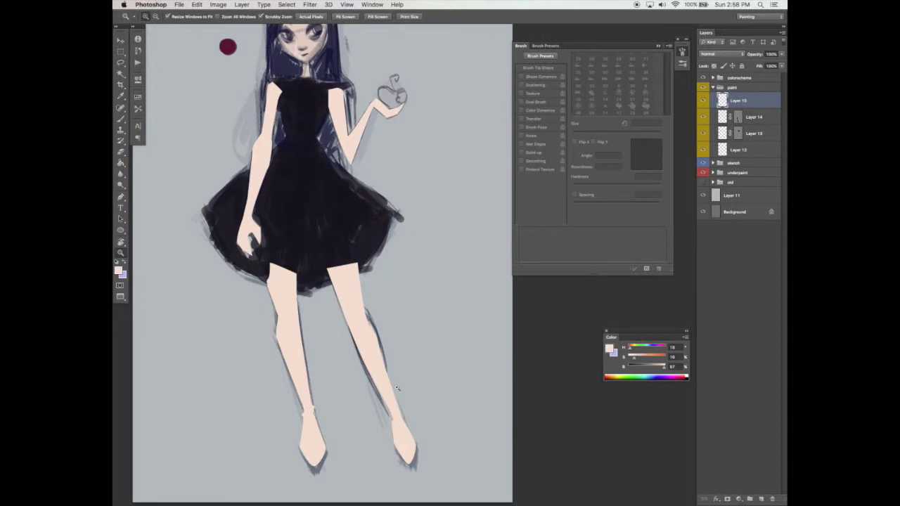
{"action": "left_click", "coordinate": [398, 374], "text": "alt"}
{"action": "left_click_drag", "start_coordinate": [382, 345], "coordinate": [415, 386]}
{"action": "key", "text": "v"}
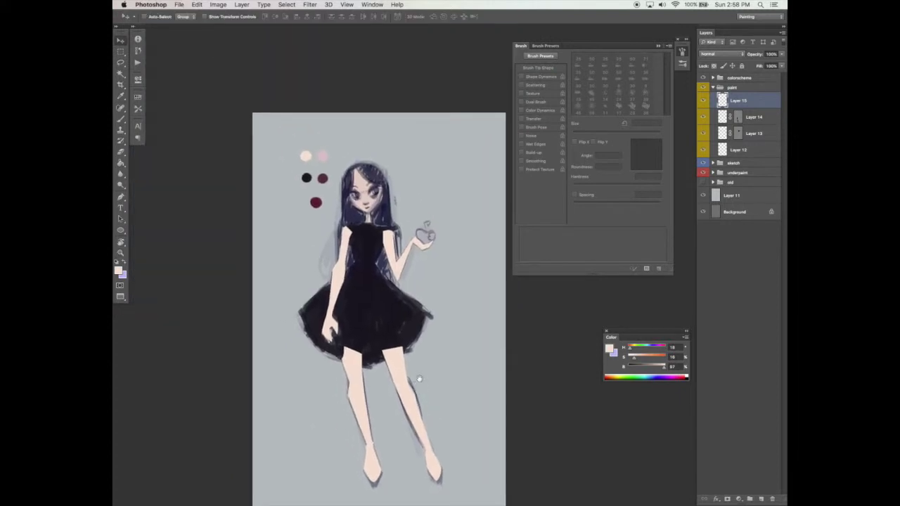
{"action": "scroll", "coordinate": [413, 355], "scroll_direction": "down", "scroll_amount": 2}
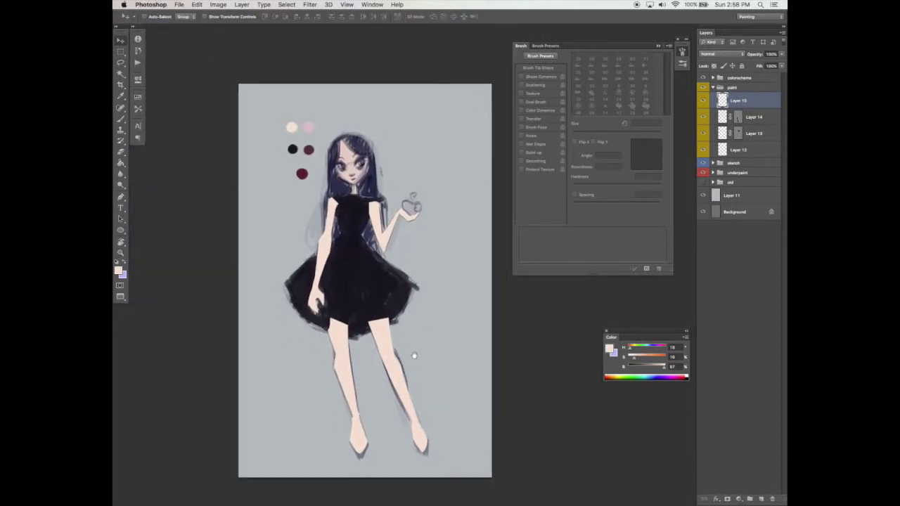
Add a new layer above Layer 15 for the dress and hide Layers 12 to 15
{"action": "left_click", "coordinate": [761, 497]}
{"action": "key", "text": "p"}
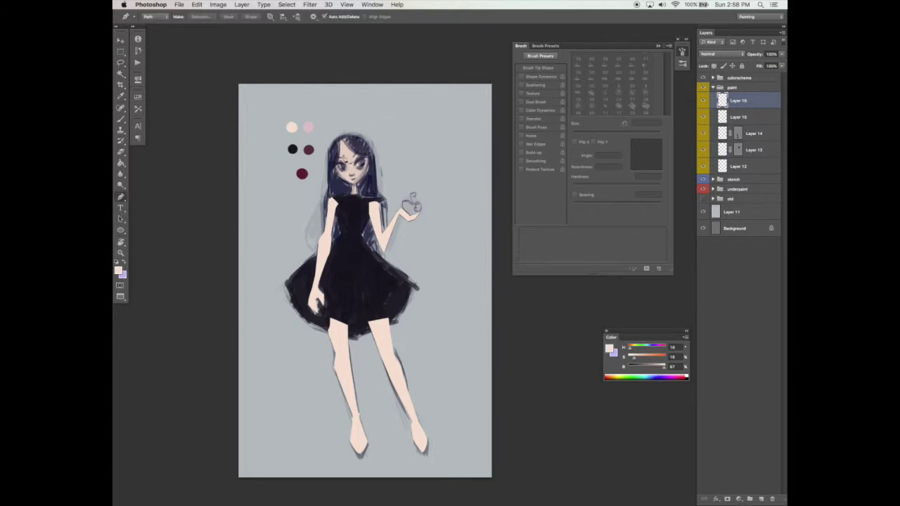
{"action": "left_click_drag", "start_coordinate": [703, 118], "coordinate": [703, 166]}
Trace the dress with the Pen tool along the neckline, down the raised-arm side of the bodice and around the skirt hem
{"action": "left_click", "coordinate": [339, 199]}
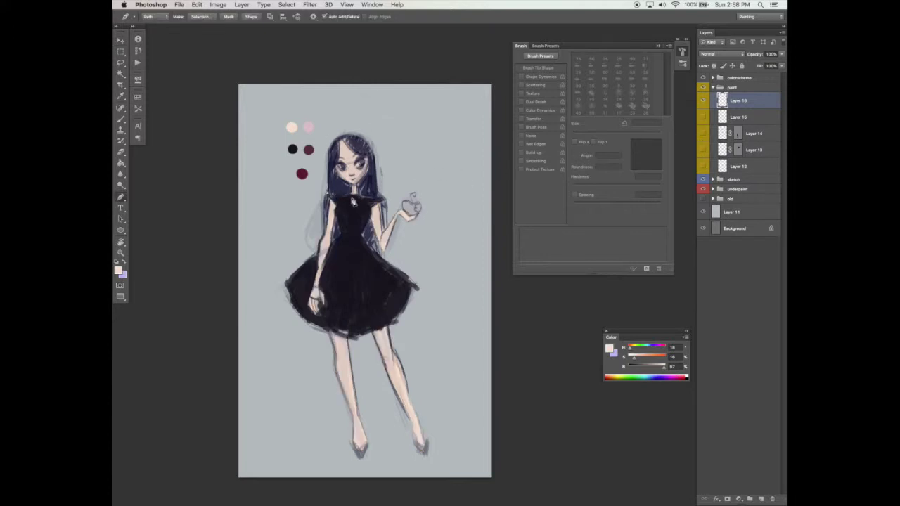
{"action": "left_click", "coordinate": [354, 199]}
{"action": "left_click", "coordinate": [358, 195]}
{"action": "left_click", "coordinate": [384, 198]}
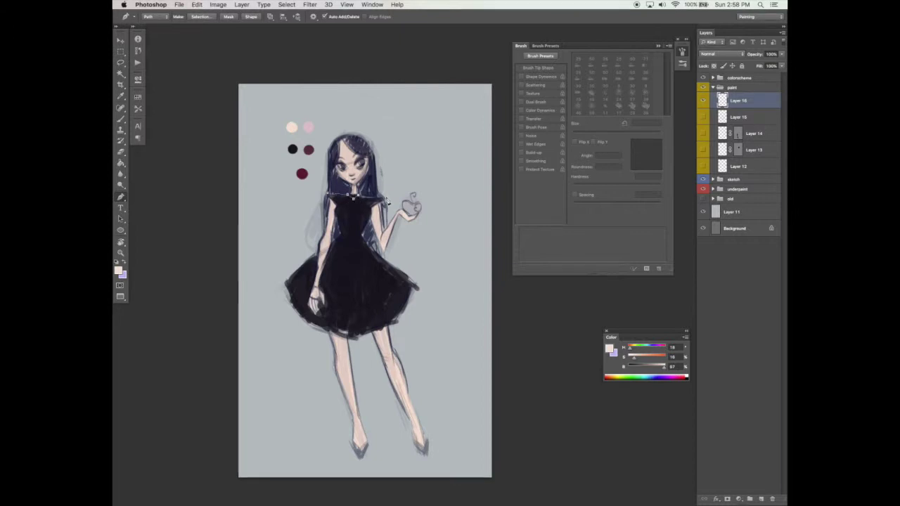
{"action": "left_click", "coordinate": [361, 231]}
{"action": "left_click", "coordinate": [377, 257]}
{"action": "left_click", "coordinate": [395, 321]}
{"action": "left_click", "coordinate": [286, 287]}
Continue the dress path up the skirt and waist on the lowered-arm side, redo the waist point, and close it at the shoulder
{"action": "left_click", "coordinate": [316, 262]}
{"action": "left_click", "coordinate": [342, 237]}
{"action": "key", "text": "super+z"}
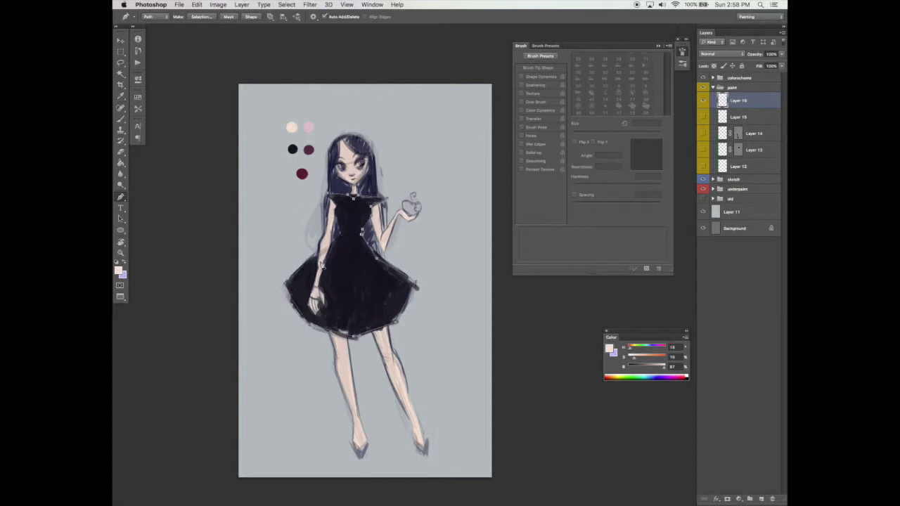
{"action": "left_click", "coordinate": [322, 254]}
{"action": "left_click", "coordinate": [342, 235]}
{"action": "left_click", "coordinate": [339, 227]}
{"action": "left_click", "coordinate": [335, 205]}
{"action": "left_click", "coordinate": [329, 193]}
Turn the dress path into a selection, fill it on Layer 16 with the near-black color sampled from the swatch, and deselect
{"action": "right_click", "coordinate": [369, 263]}
{"action": "left_click", "coordinate": [404, 308]}
{"action": "key", "text": "Return"}
{"action": "key", "text": "g"}
{"action": "left_click", "coordinate": [293, 149], "text": "alt"}
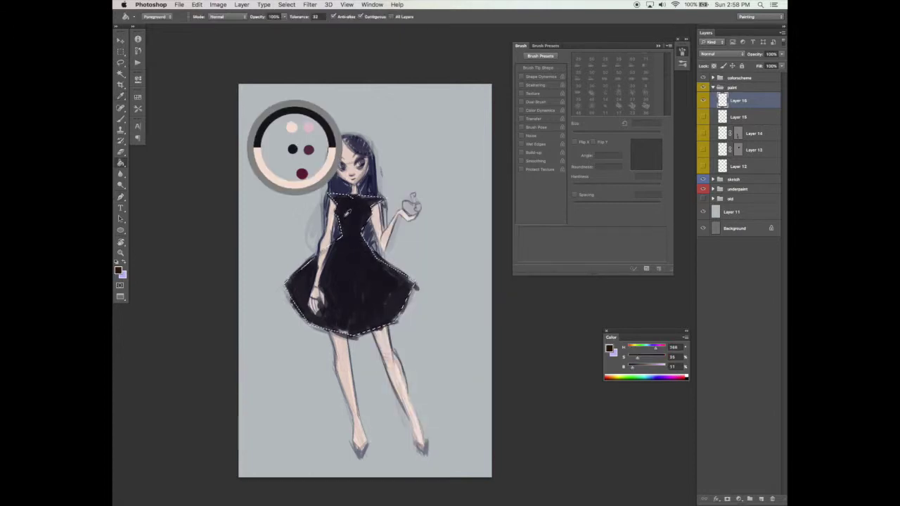
{"action": "left_click", "coordinate": [347, 213]}
{"action": "key", "text": "super+d"}
Move the dress Layer 16 below Layer 12 and show the hidden arm and leg layers again
{"action": "key", "text": "v"}
{"action": "scroll", "coordinate": [373, 302], "scroll_direction": "up", "scroll_amount": 1}
{"action": "left_click_drag", "start_coordinate": [736, 102], "coordinate": [737, 171]}
{"action": "left_click_drag", "start_coordinate": [703, 101], "coordinate": [742, 168]}
{"action": "left_click", "coordinate": [703, 147]}
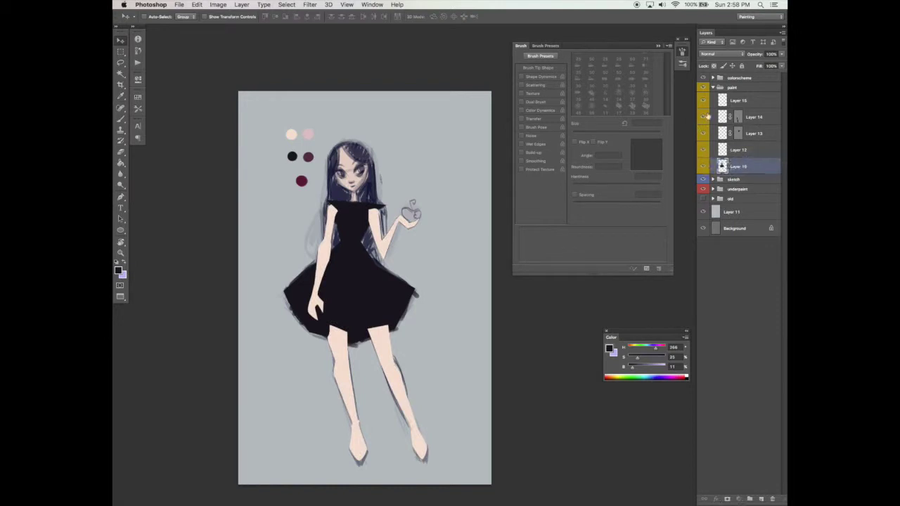
Reorder the paint group from top to bottom as Layer 12, Layer 16, Layer 13, Layer 15 and Layer 14
{"action": "left_click", "coordinate": [746, 103]}
{"action": "left_click", "coordinate": [764, 121], "text": "shift"}
{"action": "mouse_move", "coordinate": [764, 121]}
{"action": "left_mouse_down"}
{"action": "mouse_move", "coordinate": [746, 174]}
{"action": "mouse_move", "coordinate": [763, 131]}
{"action": "mouse_move", "coordinate": [758, 95]}
{"action": "left_mouse_up"}
{"action": "left_click", "coordinate": [704, 118]}
{"action": "left_click", "coordinate": [704, 118]}
{"action": "left_click", "coordinate": [704, 134]}
{"action": "left_click", "coordinate": [704, 134]}
{"action": "left_click_drag", "start_coordinate": [739, 133], "coordinate": [738, 97]}
Rename Layer 12 as "left arm" and add a new layer below Layer 14
{"action": "double_click", "coordinate": [739, 102]}
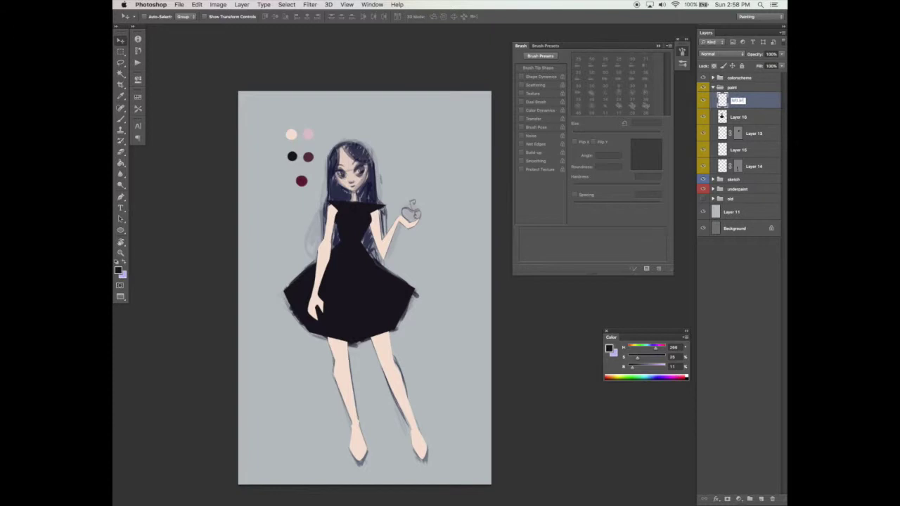
{"action": "key", "text": "Return"}
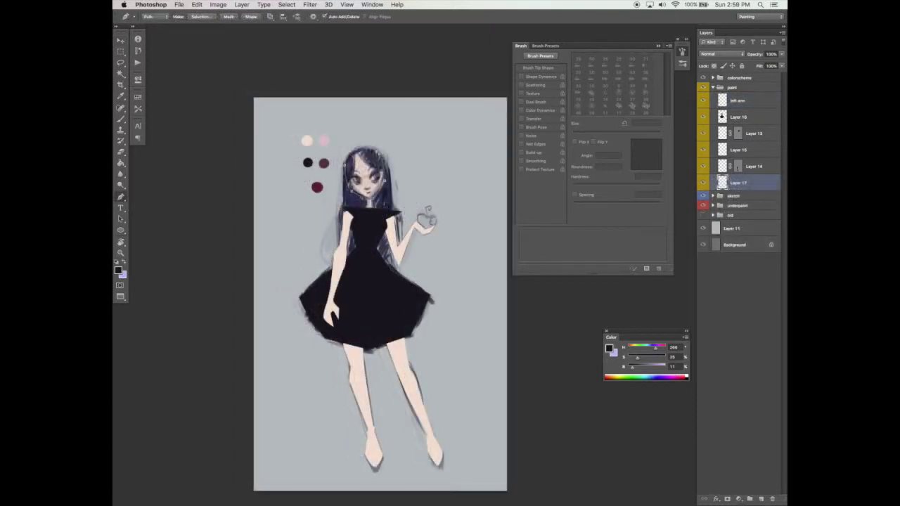
{"action": "key", "text": "super+z"}
{"action": "key", "text": "z"}
{"action": "left_click", "coordinate": [393, 136]}
{"action": "left_click_drag", "start_coordinate": [393, 136], "coordinate": [454, 115]}
{"action": "key", "text": "p"}
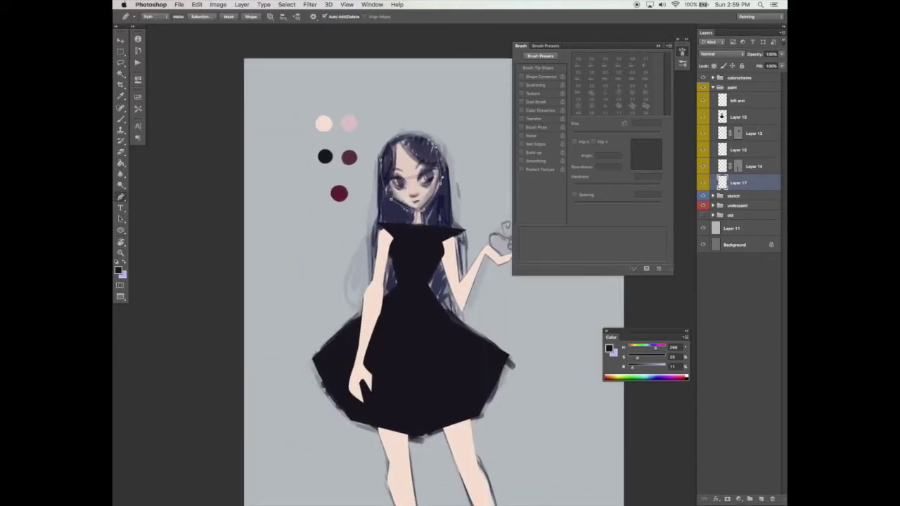
{"action": "right_click", "coordinate": [474, 221]}
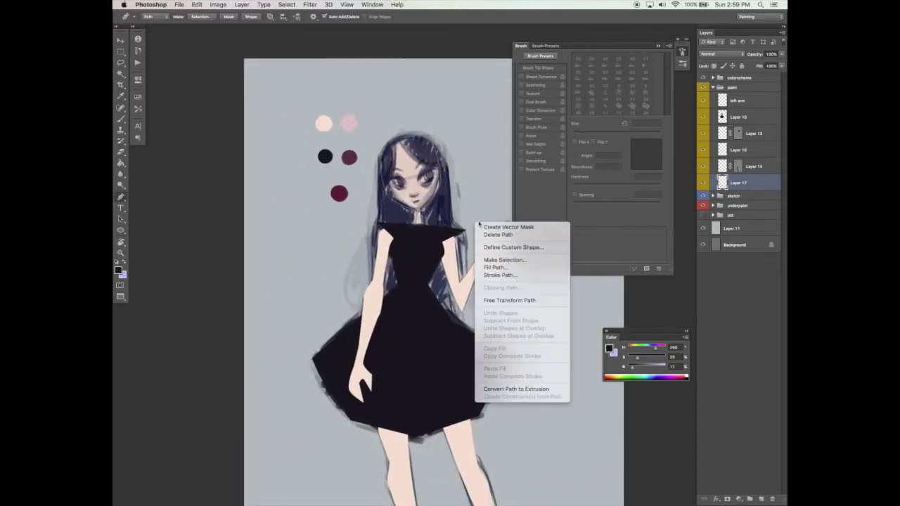
{"action": "left_click", "coordinate": [521, 263]}
{"action": "left_click", "coordinate": [499, 225]}
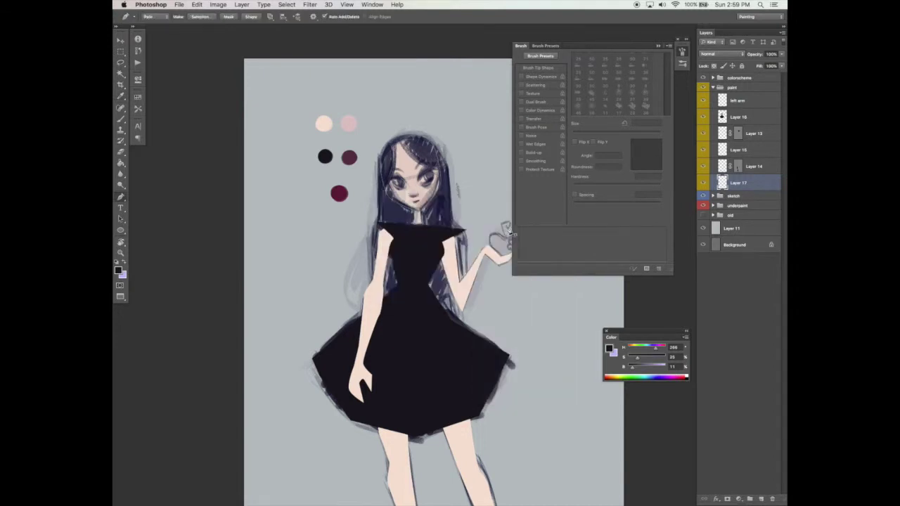
{"action": "right_click", "coordinate": [504, 233]}
{"action": "left_click", "coordinate": [553, 245]}
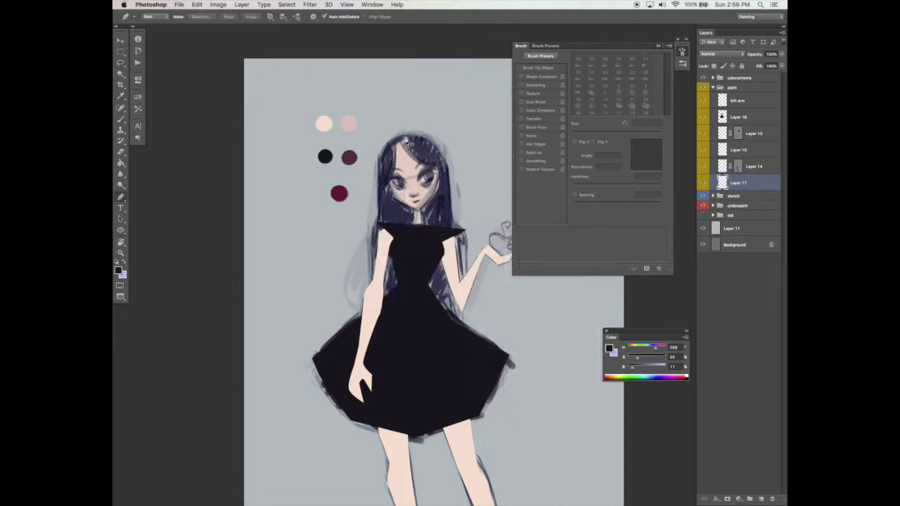
Trace the head outline on Layer 17 with a closed Pen path and turn it into a selection with 0 px feather
{"action": "left_click_drag", "start_coordinate": [381, 166], "coordinate": [417, 211]}
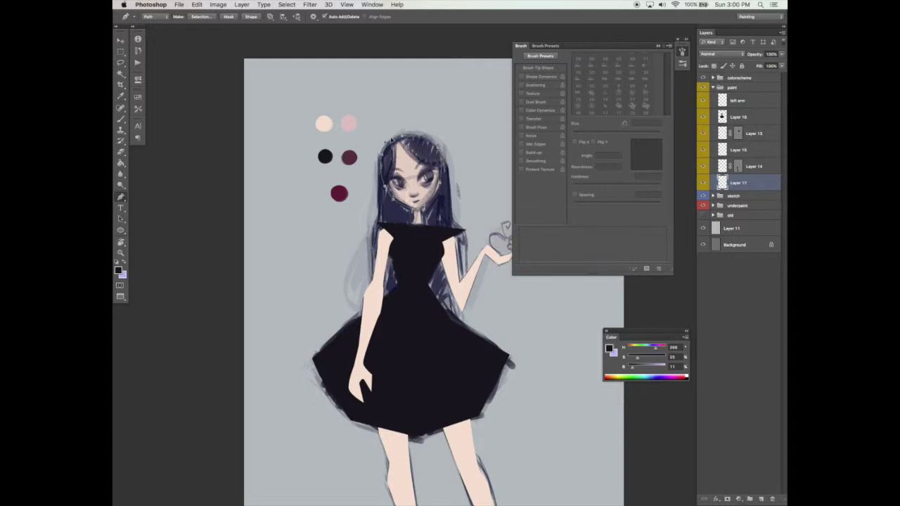
{"action": "right_click", "coordinate": [467, 193]}
{"action": "left_click", "coordinate": [526, 233]}
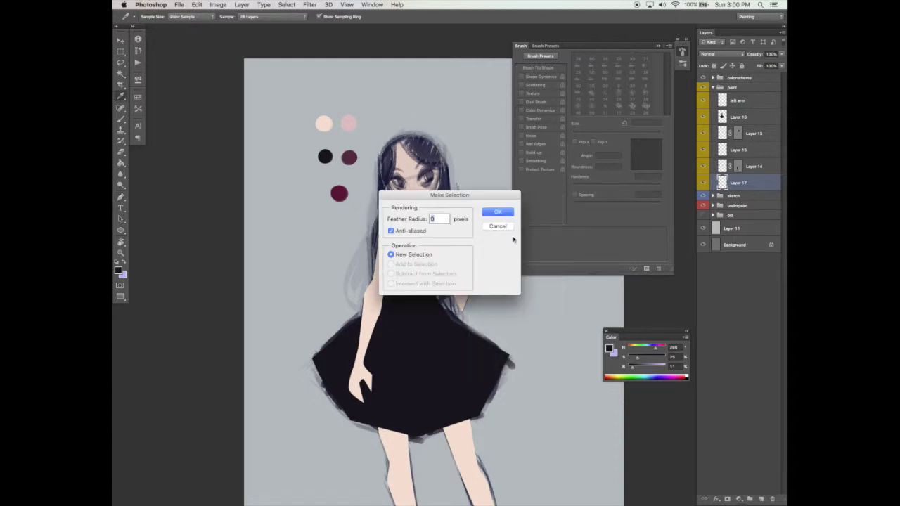
{"action": "key", "text": "Return"}
Fill the head selection on Layer 17 with the sampled peach skin color, and deselect
{"action": "key", "text": "g"}
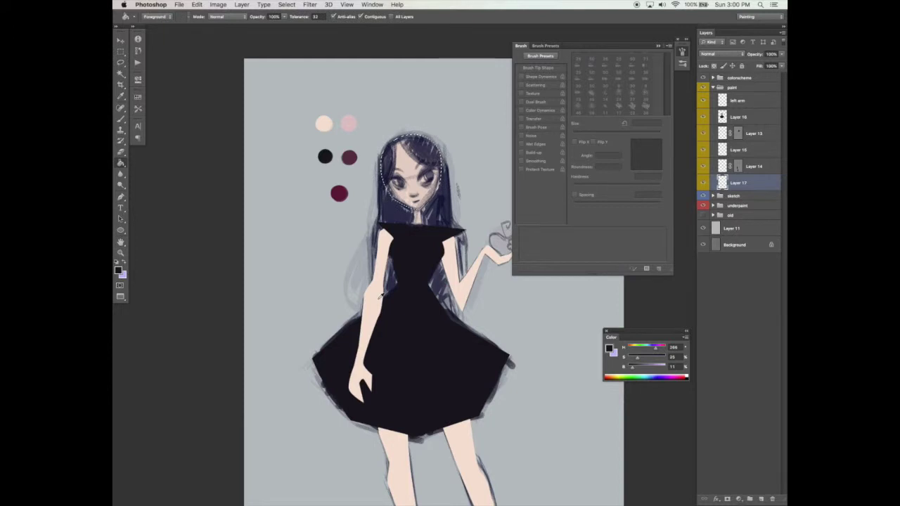
{"action": "left_click", "coordinate": [424, 179]}
{"action": "key", "text": "super+d"}
{"action": "key", "text": "v"}
{"action": "left_click_drag", "start_coordinate": [418, 265], "coordinate": [406, 263]}
{"action": "key", "text": "z"}
{"action": "scroll", "coordinate": [432, 220], "scroll_direction": "up", "scroll_amount": 3}
{"action": "scroll", "coordinate": [415, 261], "scroll_direction": "up", "scroll_amount": 3}
{"action": "key", "text": "b"}
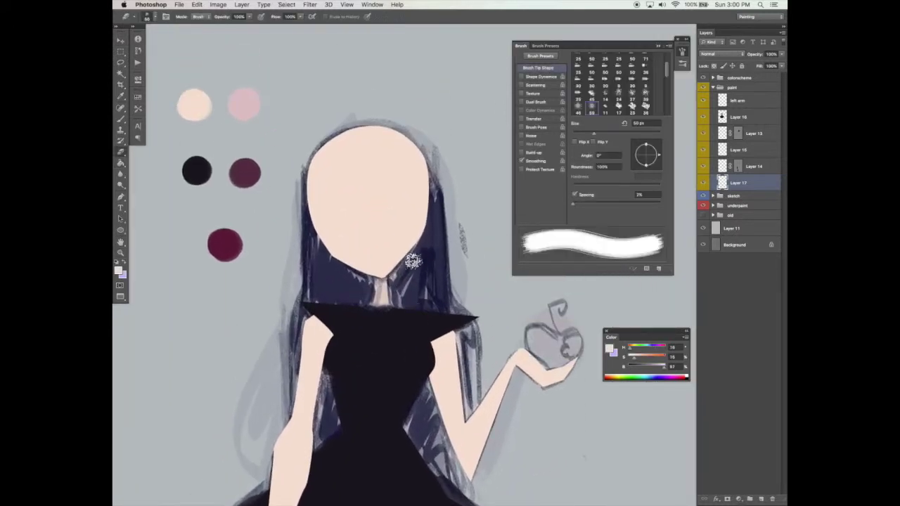
Switch the eraser to a hard round tip, and set the textured brush to 17 px
{"action": "left_click_drag", "start_coordinate": [666, 69], "coordinate": [663, 54]}
{"action": "left_click", "coordinate": [592, 59]}
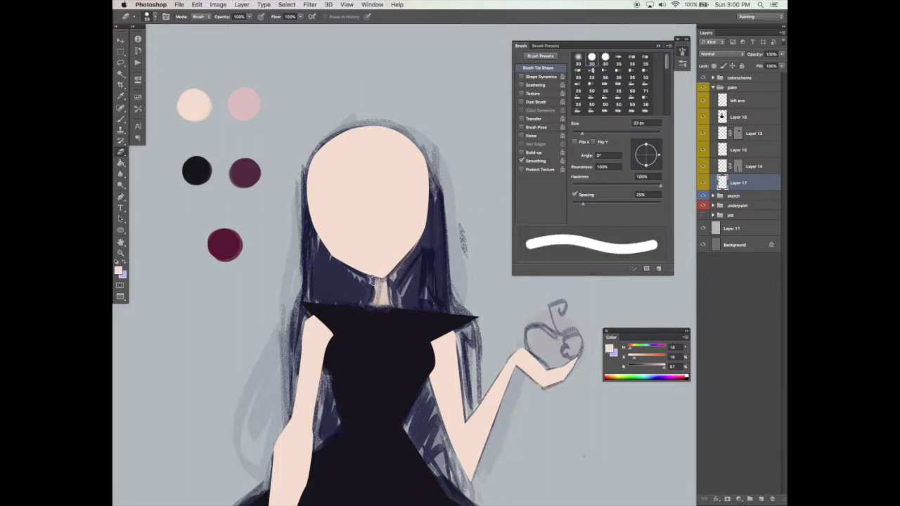
{"action": "key", "text": "b"}
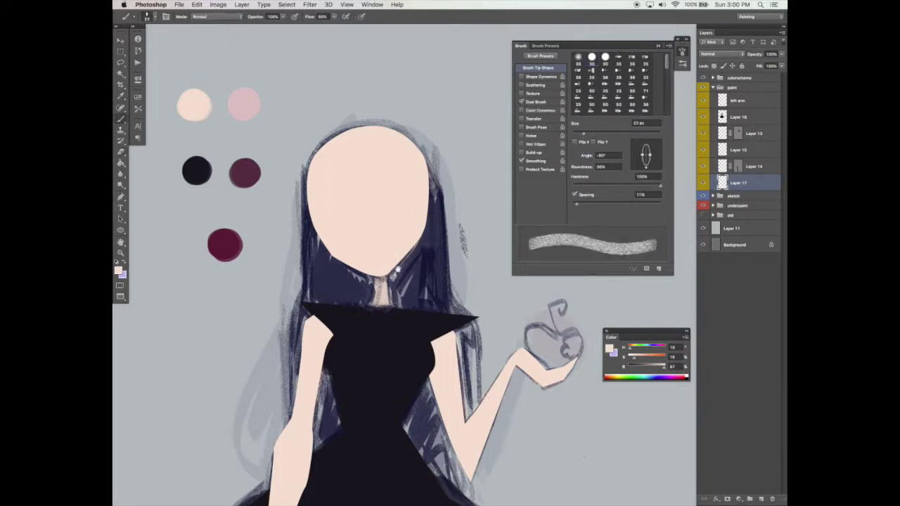
{"action": "left_click_drag", "start_coordinate": [582, 135], "coordinate": [578, 134]}
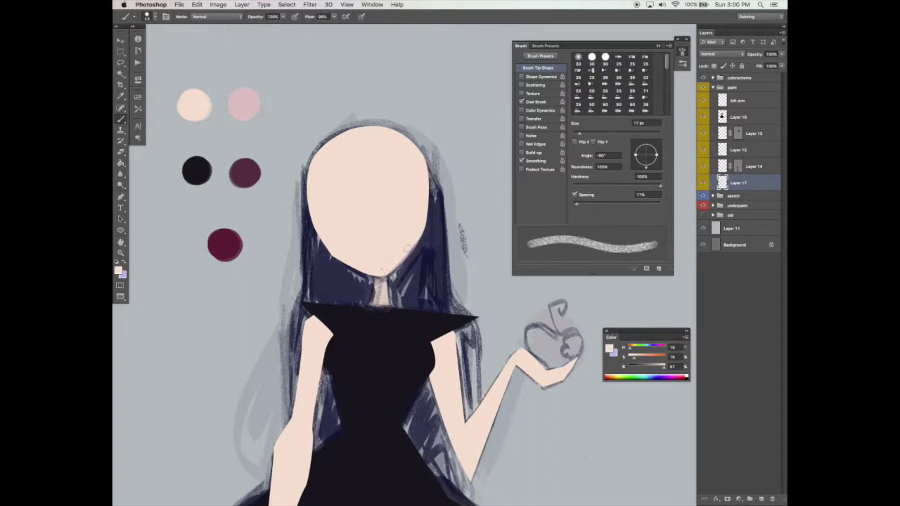
Smooth the head shape's jawline and chin on Layer 17 with peach brush strokes
{"action": "left_click_drag", "start_coordinate": [417, 238], "coordinate": [389, 270]}
{"action": "left_click_drag", "start_coordinate": [422, 235], "coordinate": [391, 268]}
{"action": "left_click_drag", "start_coordinate": [419, 236], "coordinate": [392, 267]}
{"action": "mouse_move", "coordinate": [378, 277]}
{"action": "left_mouse_down"}
{"action": "mouse_move", "coordinate": [327, 249]}
{"action": "mouse_move", "coordinate": [345, 223]}
{"action": "left_mouse_up"}
{"action": "key", "text": "super+z"}
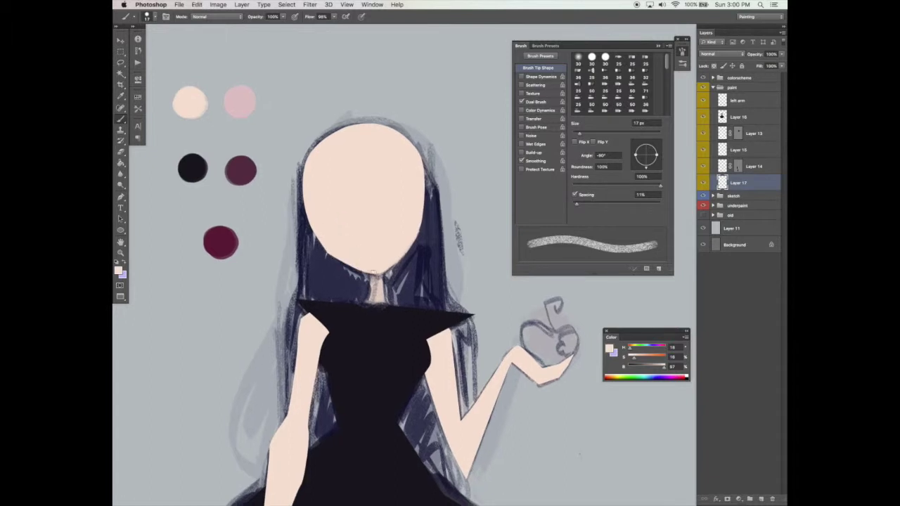
{"action": "mouse_move", "coordinate": [377, 270]}
{"action": "left_mouse_down"}
{"action": "mouse_move", "coordinate": [333, 249]}
{"action": "mouse_move", "coordinate": [370, 269]}
{"action": "left_mouse_up"}
Hide the head shape on Layer 17 and add a new layer directly above it
{"action": "key", "text": "z"}
{"action": "left_click", "coordinate": [481, 330], "text": "alt"}
{"action": "left_click", "coordinate": [482, 329], "text": "alt"}
{"action": "mouse_move", "coordinate": [490, 439]}
{"action": "left_mouse_down"}
{"action": "mouse_move", "coordinate": [485, 325]}
{"action": "mouse_move", "coordinate": [469, 416]}
{"action": "left_mouse_up"}
{"action": "key", "text": "v"}
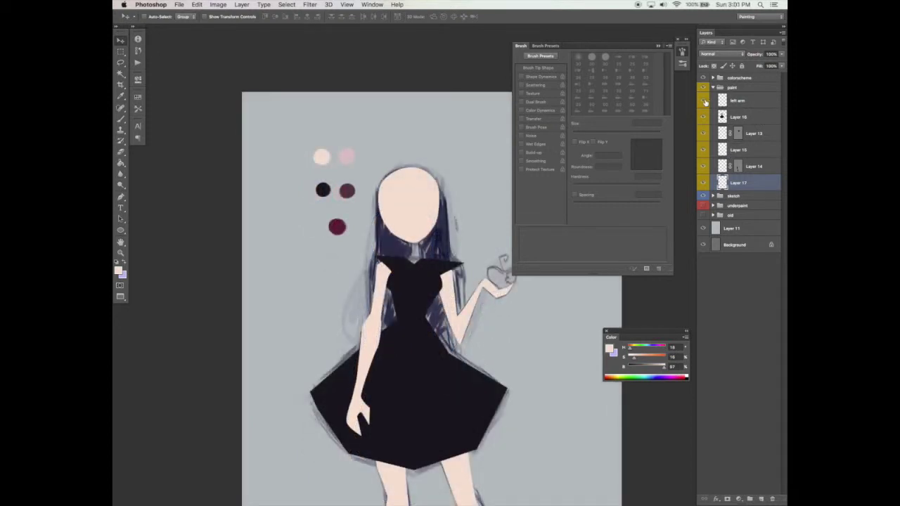
{"action": "left_click", "coordinate": [705, 102]}
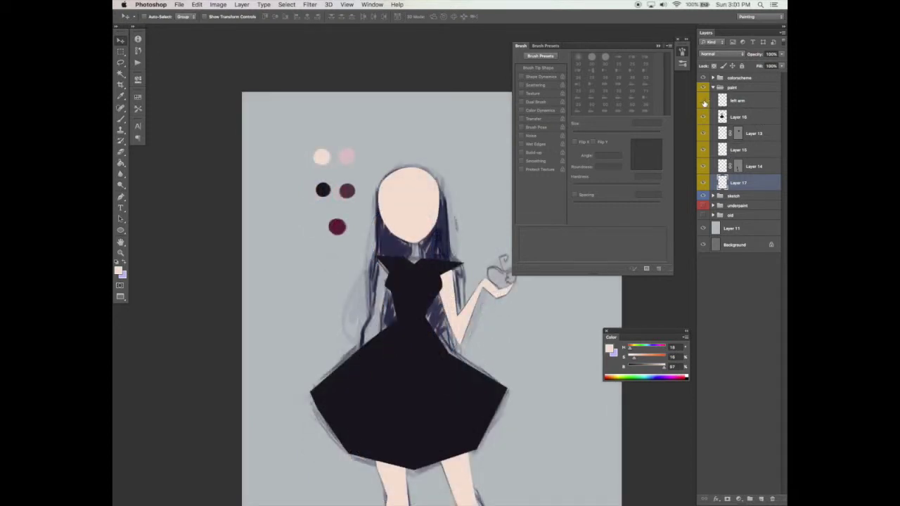
{"action": "left_click", "coordinate": [704, 102]}
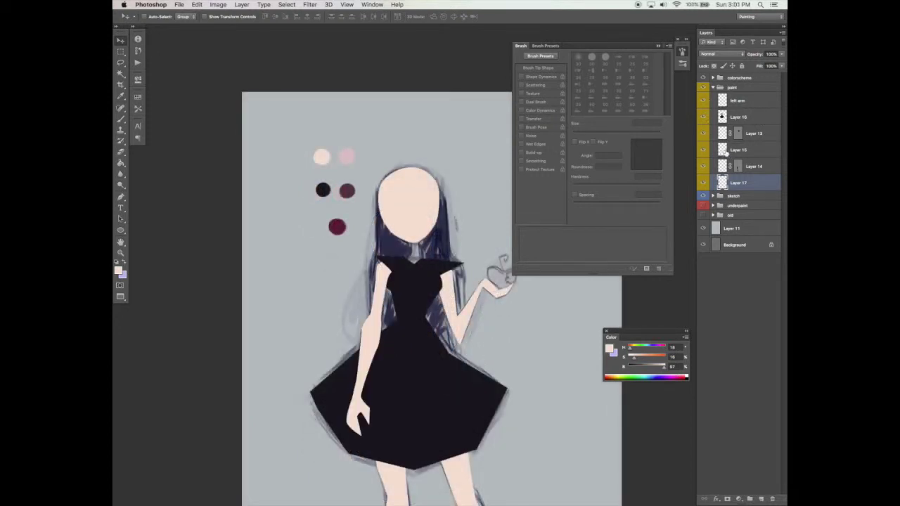
{"action": "left_click", "coordinate": [704, 184]}
{"action": "left_click", "coordinate": [761, 499]}
Start a Pen path on the new layer along the hair's outer edge behind the viewer's-left arm and into the waist
{"action": "key", "text": "z"}
{"action": "left_click", "coordinate": [402, 199]}
{"action": "key", "text": "p"}
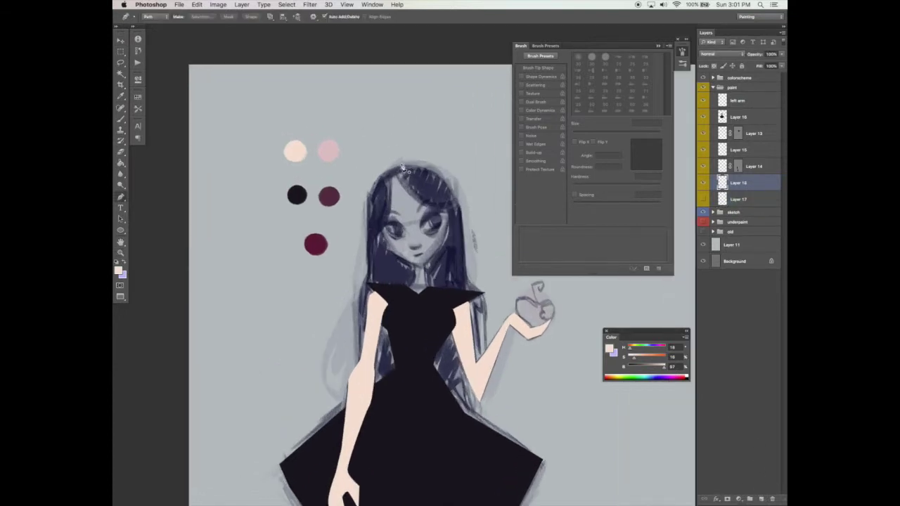
{"action": "left_click", "coordinate": [367, 204]}
{"action": "left_click", "coordinate": [369, 282]}
{"action": "left_click_drag", "start_coordinate": [350, 319], "coordinate": [350, 347]}
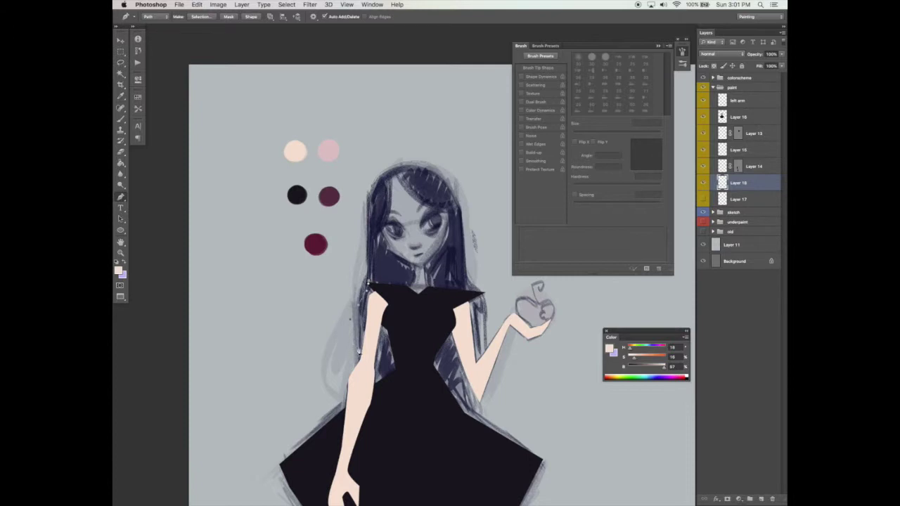
{"action": "left_click_drag", "start_coordinate": [402, 387], "coordinate": [414, 386]}
{"action": "key", "text": "super+z"}
{"action": "left_click_drag", "start_coordinate": [393, 384], "coordinate": [406, 385]}
{"action": "left_click", "coordinate": [386, 358]}
Continue the hair path in a curve across the waist and up the hair's other side to beside the head
{"action": "left_click_drag", "start_coordinate": [403, 386], "coordinate": [445, 360]}
{"action": "key", "text": "ctrl+alt+z"}
{"action": "key", "text": "ctrl+alt+z"}
{"action": "left_click_drag", "start_coordinate": [417, 388], "coordinate": [448, 388]}
{"action": "left_click", "coordinate": [469, 338]}
{"action": "key", "text": "super+z"}
{"action": "key", "text": "ctrl+alt+z"}
{"action": "left_click_drag", "start_coordinate": [463, 258], "coordinate": [462, 236]}
{"action": "left_click", "coordinate": [459, 206]}
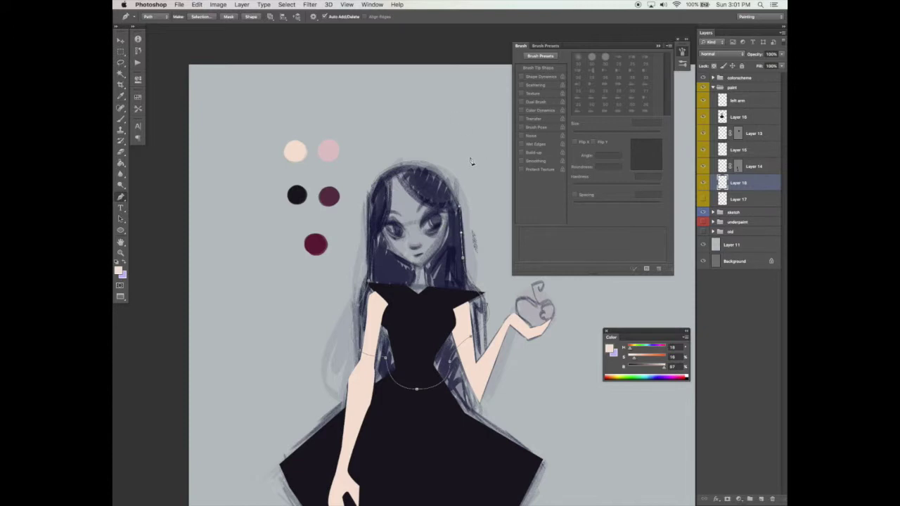
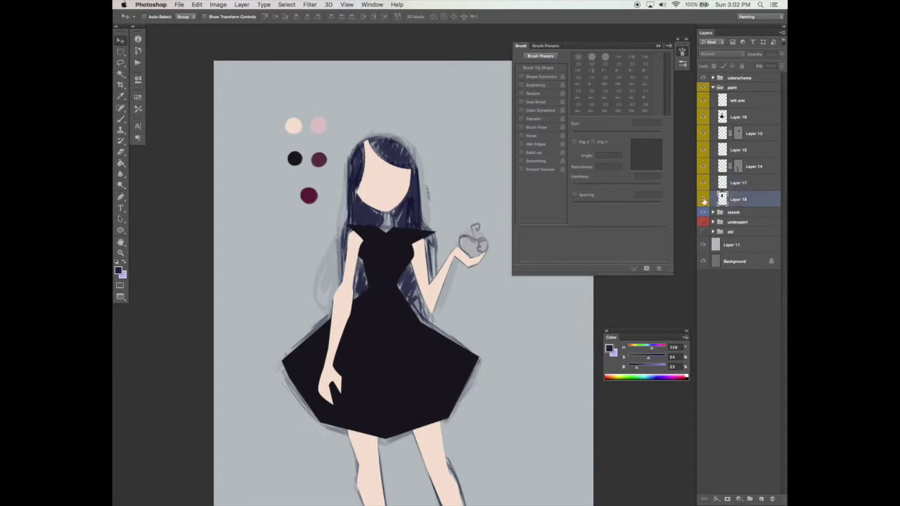
Move the sketch group above the paint group and hide it
{"action": "left_click_drag", "start_coordinate": [752, 212], "coordinate": [733, 87]}
{"action": "left_click", "coordinate": [704, 88]}
{"action": "left_click", "coordinate": [704, 88]}
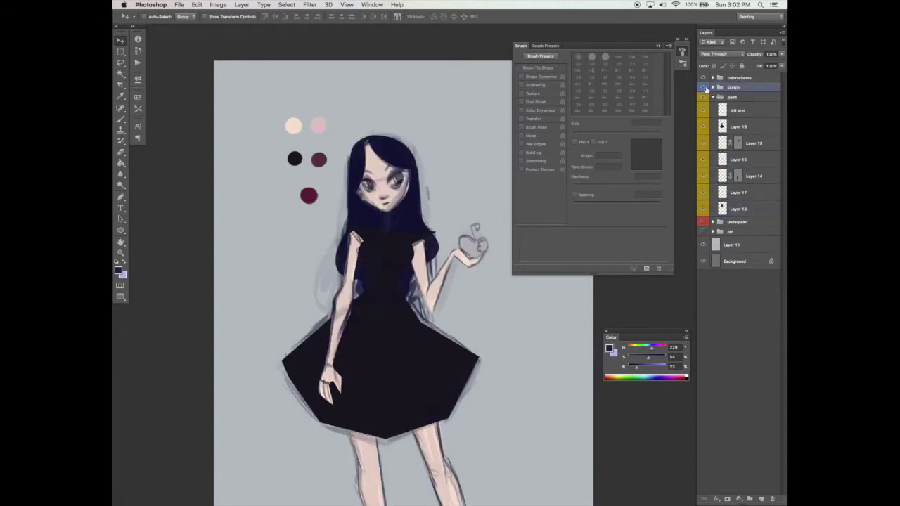
{"action": "left_click", "coordinate": [704, 87]}
Select the face shape's Layer 17 and set the hard round eraser to 41 px with tighter spacing
{"action": "key", "text": "super+minus"}
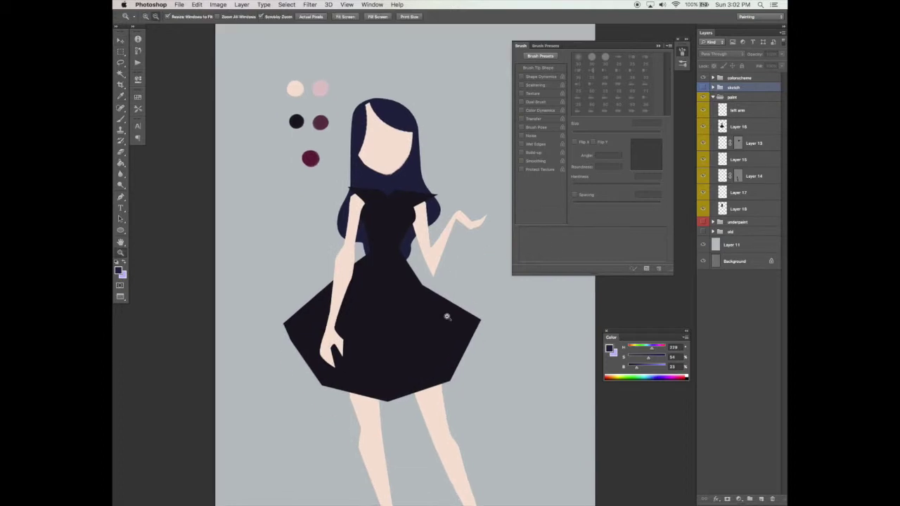
{"action": "left_click", "coordinate": [416, 176], "text": "super"}
{"action": "left_click_drag", "start_coordinate": [412, 179], "coordinate": [418, 210]}
{"action": "left_click", "coordinate": [418, 210], "text": "super"}
{"action": "left_click", "coordinate": [705, 126]}
{"action": "left_click", "coordinate": [705, 126]}
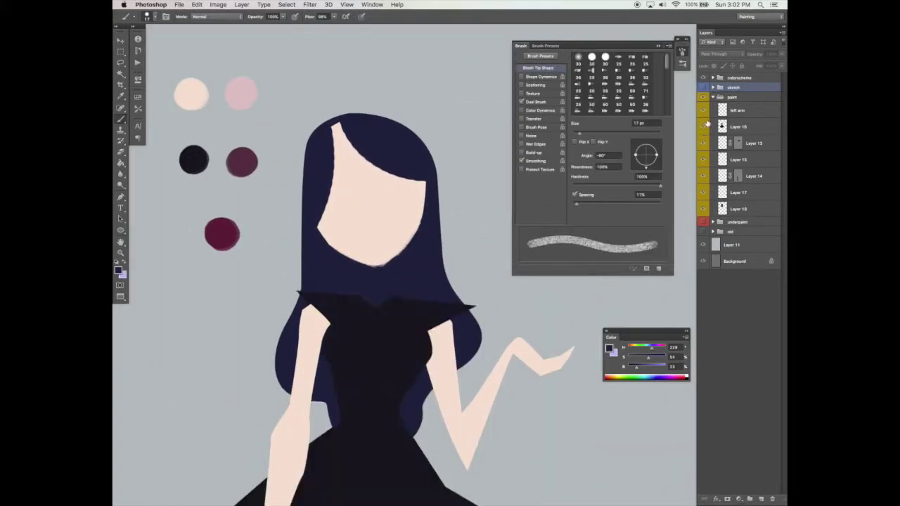
{"action": "left_click", "coordinate": [704, 192]}
{"action": "left_click", "coordinate": [703, 192]}
{"action": "left_click", "coordinate": [738, 192]}
{"action": "key", "text": "e"}
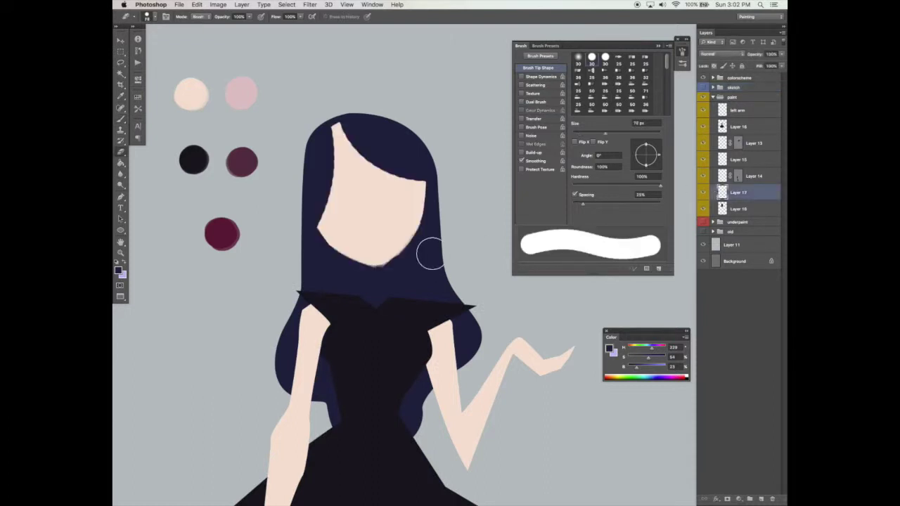
{"action": "left_click", "coordinate": [591, 134]}
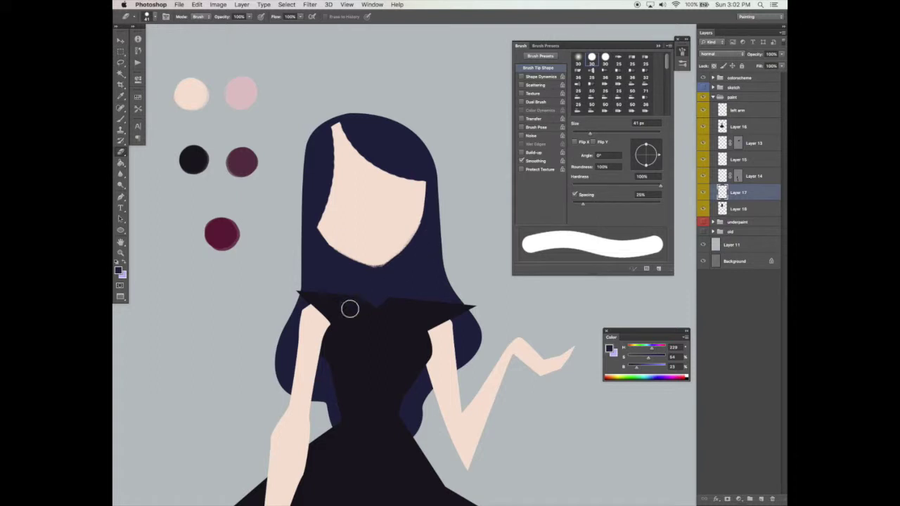
{"action": "left_click_drag", "start_coordinate": [583, 204], "coordinate": [575, 205]}
{"action": "key", "text": "r"}
{"action": "mouse_move", "coordinate": [328, 342]}
{"action": "left_mouse_down"}
{"action": "mouse_move", "coordinate": [317, 322]}
{"action": "mouse_move", "coordinate": [318, 231]}
{"action": "left_mouse_up"}
{"action": "left_click_drag", "start_coordinate": [371, 153], "coordinate": [415, 243]}
{"action": "key", "text": "super+z"}
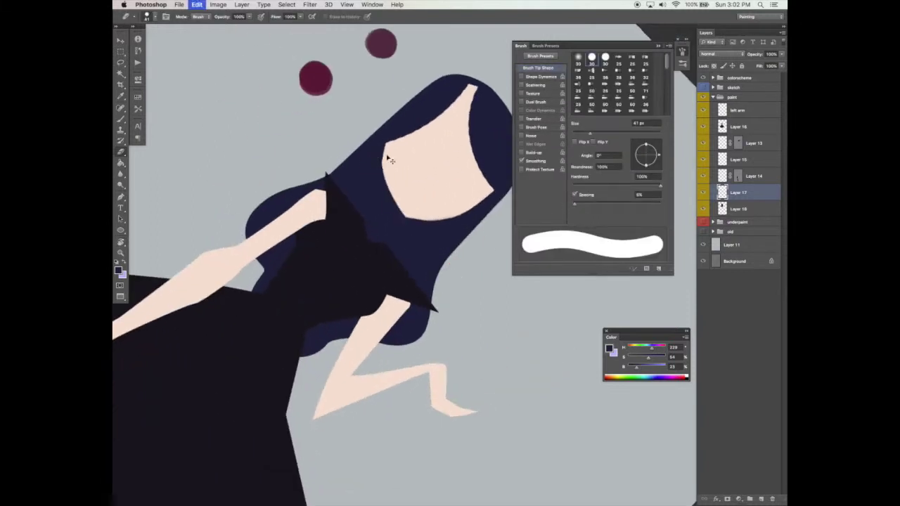
{"action": "key", "text": "r"}
{"action": "mouse_move", "coordinate": [386, 310]}
{"action": "left_mouse_down"}
{"action": "mouse_move", "coordinate": [429, 295]}
{"action": "mouse_move", "coordinate": [452, 272]}
{"action": "mouse_move", "coordinate": [465, 275]}
{"action": "left_mouse_up"}
{"action": "key", "text": "Escape"}
{"action": "left_click_drag", "start_coordinate": [416, 227], "coordinate": [488, 223]}
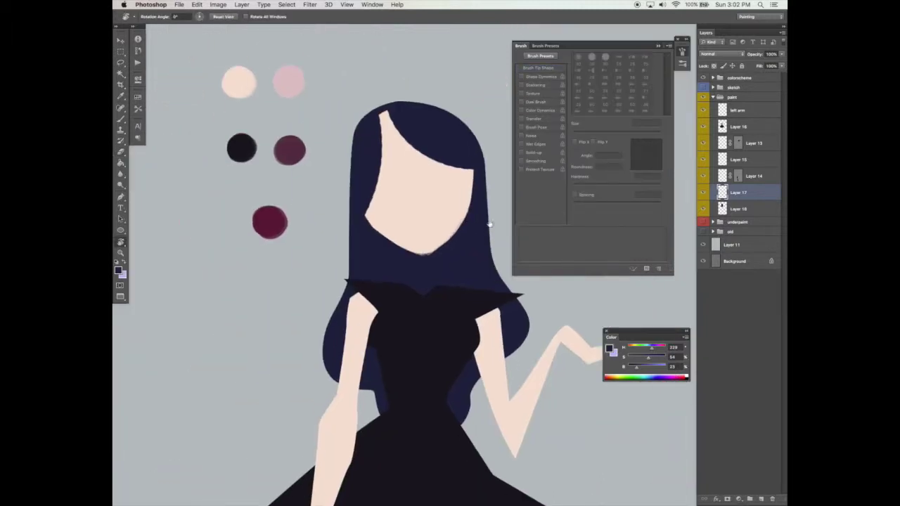
Erase a sliver along the face's viewer's-left edge on Layer 17, from the hair parting to the cheek
{"action": "key", "text": "e"}
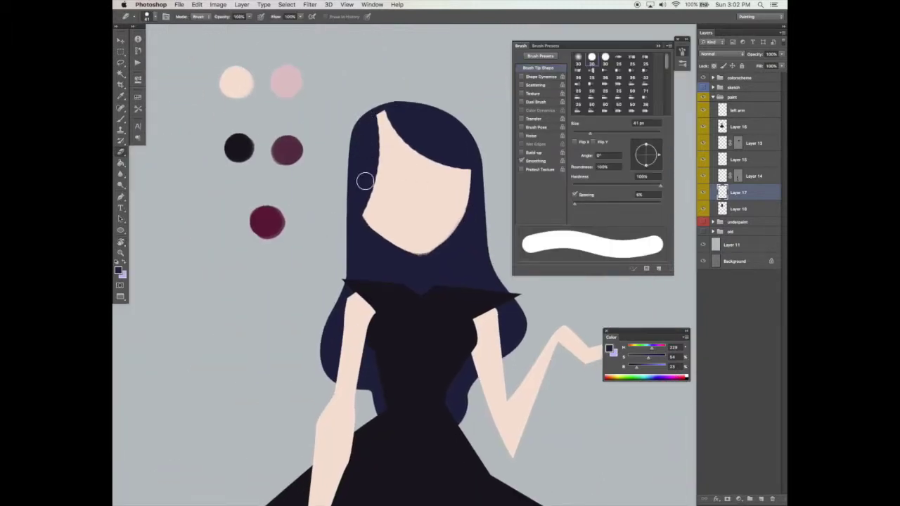
{"action": "left_click_drag", "start_coordinate": [370, 115], "coordinate": [354, 221]}
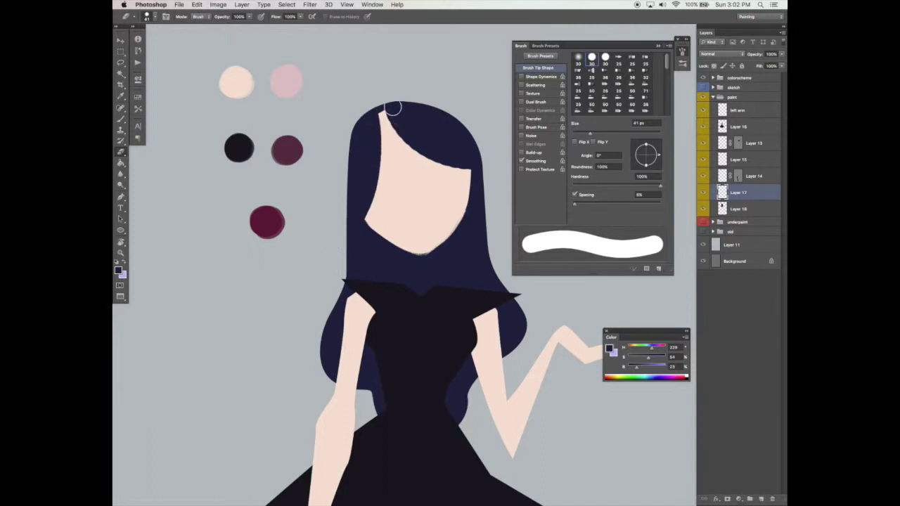
{"action": "left_click", "coordinate": [495, 319], "text": "alt"}
{"action": "key", "text": "Return"}
Examine the whole figure's flat color shapes from the hair down to the feet
{"action": "key", "text": "z"}
{"action": "left_click", "coordinate": [506, 299], "text": "alt"}
{"action": "left_click_drag", "start_coordinate": [510, 337], "coordinate": [486, 297]}
{"action": "scroll", "coordinate": [485, 297], "scroll_direction": "down", "scroll_amount": 5}
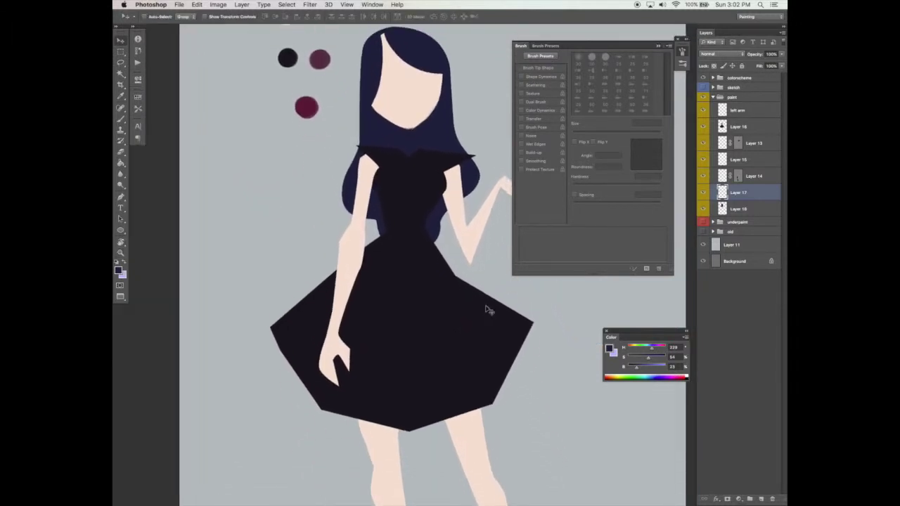
{"action": "scroll", "coordinate": [489, 321], "scroll_direction": "down", "scroll_amount": 3}
{"action": "left_click", "coordinate": [488, 318]}
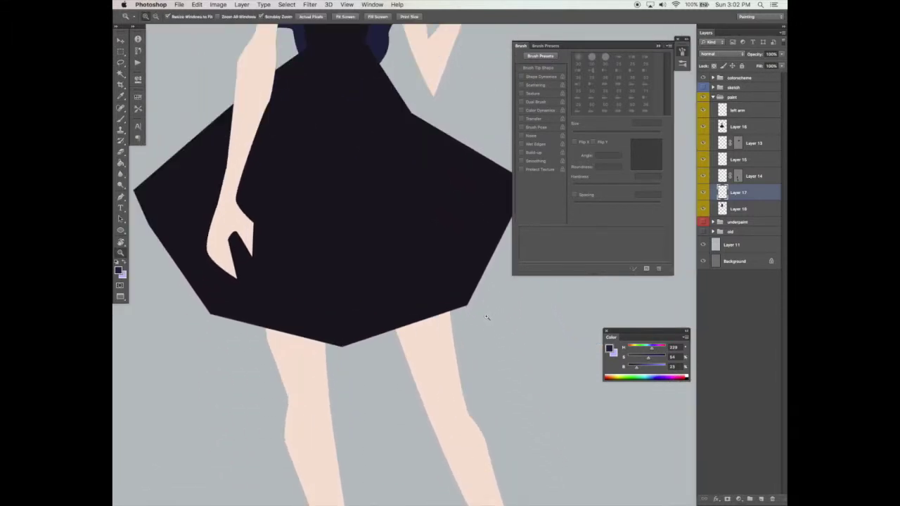
{"action": "left_click", "coordinate": [487, 320], "text": "alt"}
{"action": "left_click", "coordinate": [487, 320], "text": "alt"}
{"action": "key", "text": "v"}
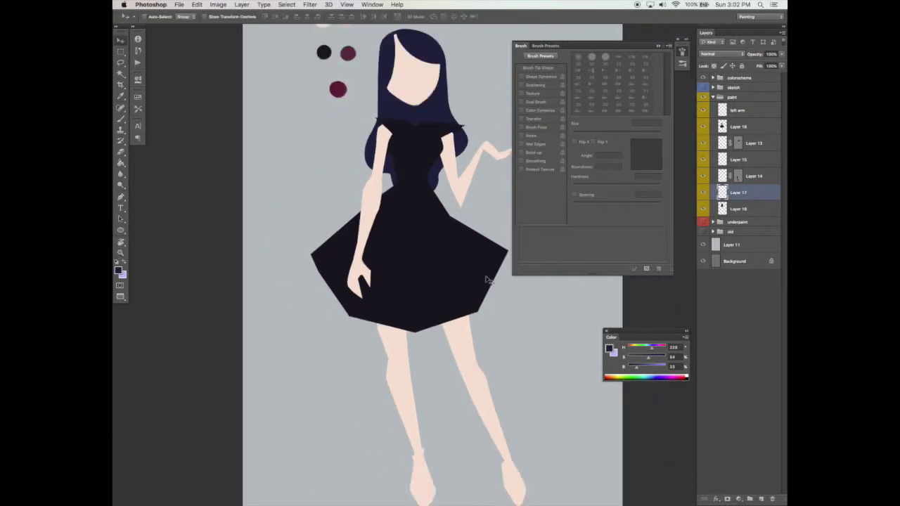
{"action": "mouse_move", "coordinate": [431, 374]}
{"action": "left_mouse_down"}
{"action": "mouse_move", "coordinate": [412, 334]}
{"action": "mouse_move", "coordinate": [389, 317]}
{"action": "left_mouse_up"}
{"action": "left_click_drag", "start_coordinate": [410, 390], "coordinate": [398, 415]}
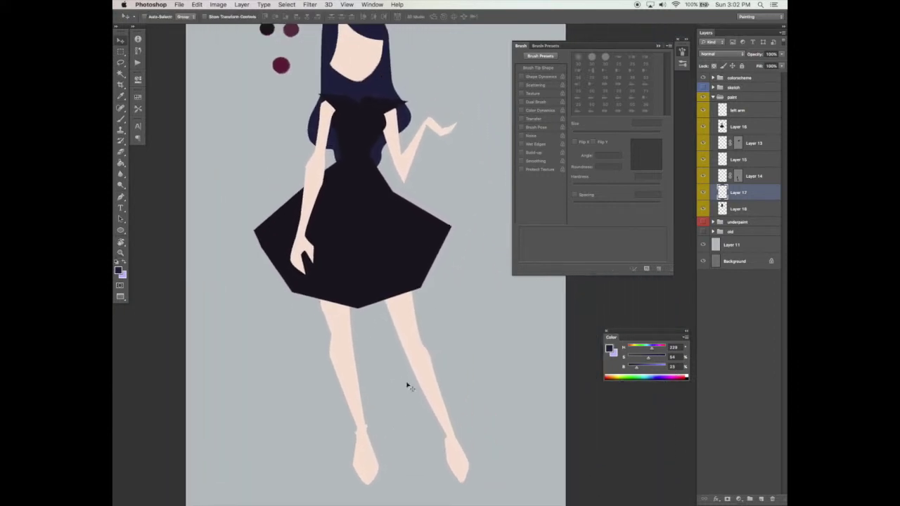
Sample the peach skin color and toggle Layer 17's visibility to check the face shape against the full figure
{"action": "key", "text": "b"}
{"action": "left_click", "coordinate": [417, 366], "text": "alt"}
{"action": "scroll", "coordinate": [428, 360], "scroll_direction": "up", "scroll_amount": 3}
{"action": "scroll", "coordinate": [427, 360], "scroll_direction": "left", "scroll_amount": 3}
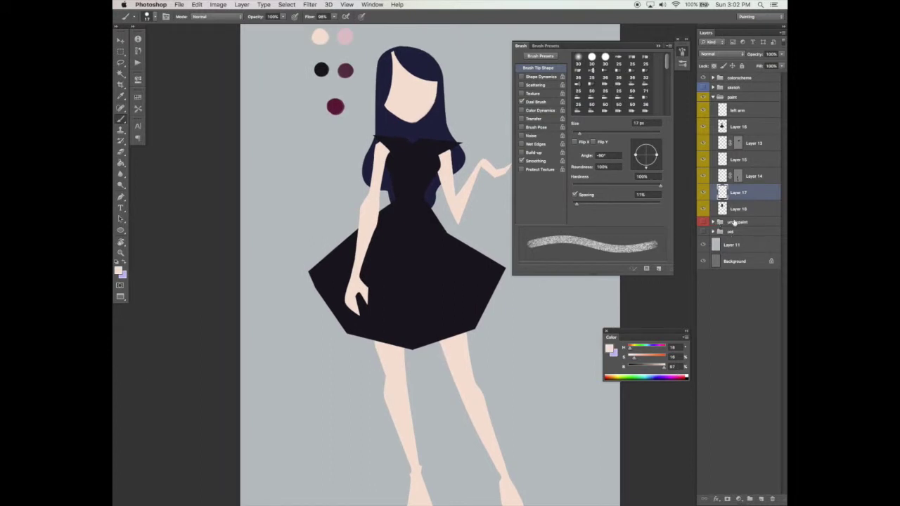
{"action": "left_click", "coordinate": [705, 193]}
{"action": "left_click", "coordinate": [705, 194]}
{"action": "scroll", "coordinate": [470, 338], "scroll_direction": "down", "scroll_amount": 2}
{"action": "scroll", "coordinate": [471, 337], "scroll_direction": "right", "scroll_amount": 3}
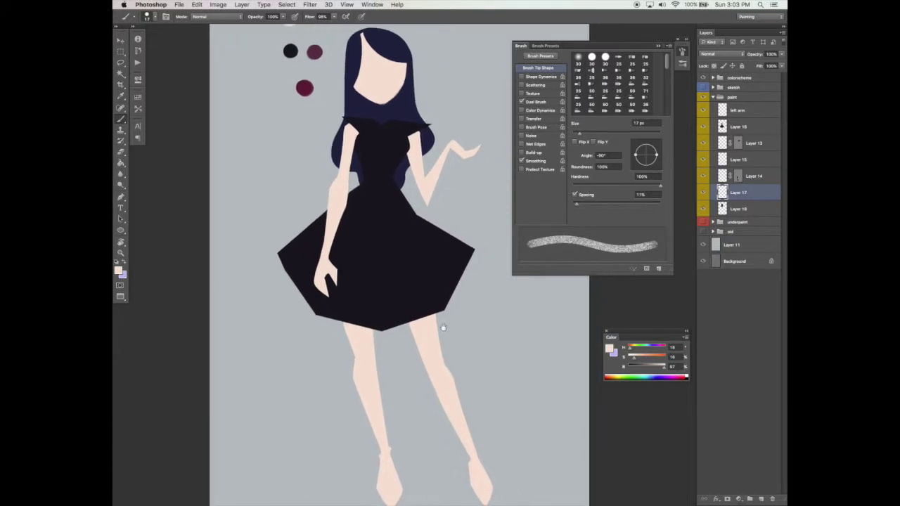
{"action": "key", "text": "v"}
{"action": "scroll", "coordinate": [450, 337], "scroll_direction": "up", "scroll_amount": 4}
{"action": "scroll", "coordinate": [459, 353], "scroll_direction": "up", "scroll_amount": 4}
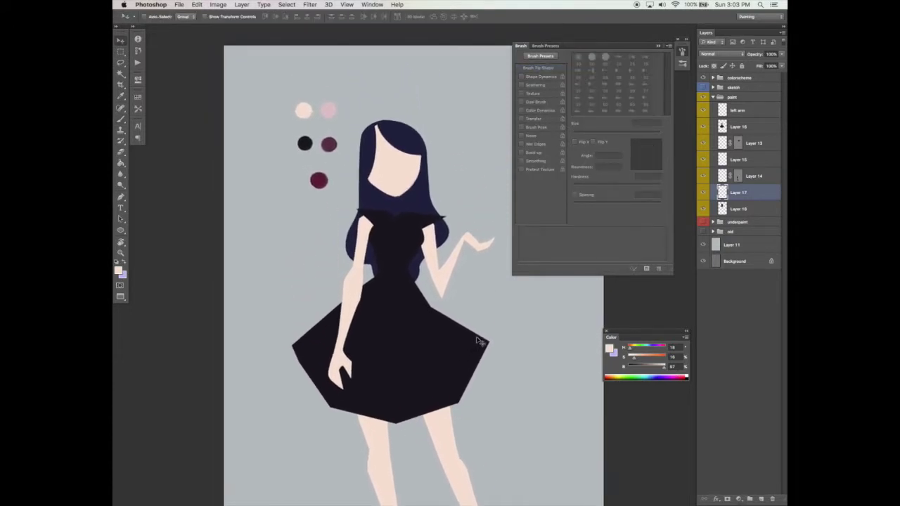
{"action": "scroll", "coordinate": [474, 349], "scroll_direction": "up", "scroll_amount": 4}
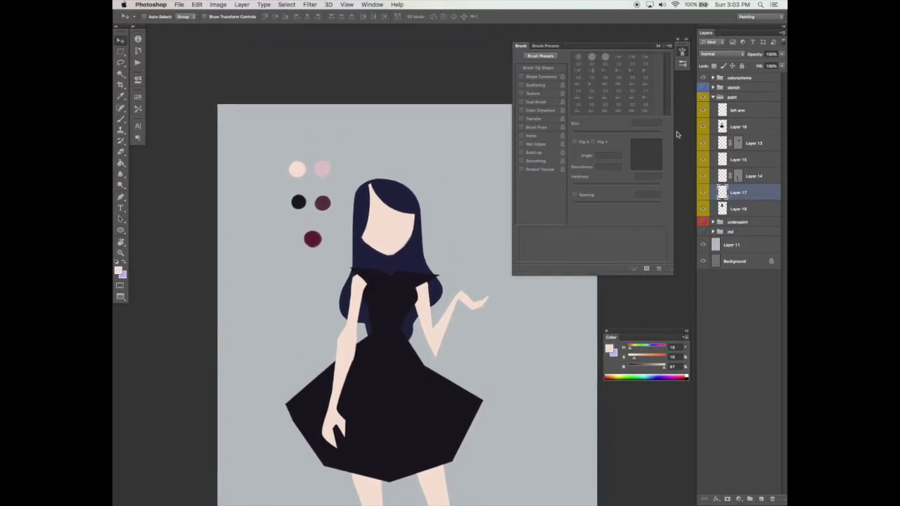
Show the sketch group over the color shapes and select the "left arm" layer
{"action": "left_click", "coordinate": [705, 87]}
{"action": "key", "text": "z"}
{"action": "left_click", "coordinate": [398, 212]}
{"action": "left_click", "coordinate": [398, 213]}
{"action": "key", "text": "b"}
{"action": "left_click", "coordinate": [742, 111]}
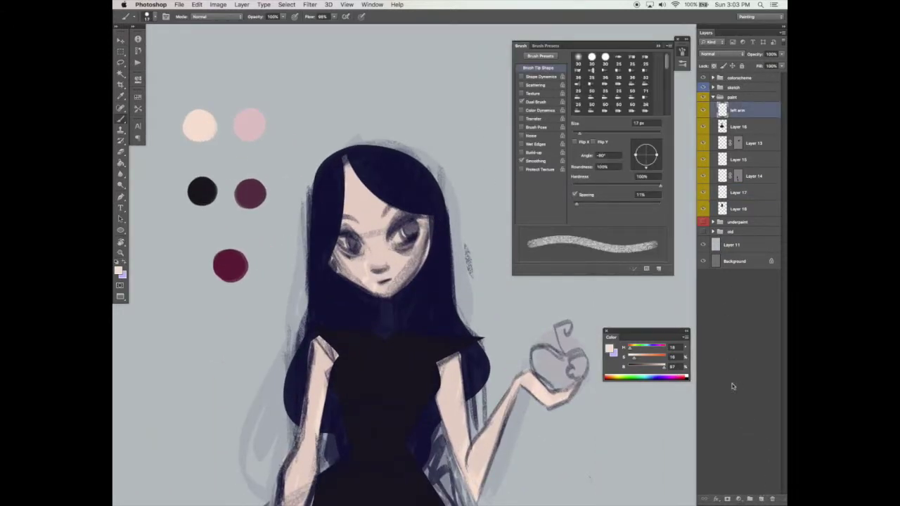
Put the face shape's Layer 17 in a new group named "face" and reselect the layer
{"action": "left_click", "coordinate": [706, 192]}
{"action": "left_click", "coordinate": [706, 192]}
{"action": "left_click", "coordinate": [735, 193]}
{"action": "key", "text": "super+g"}
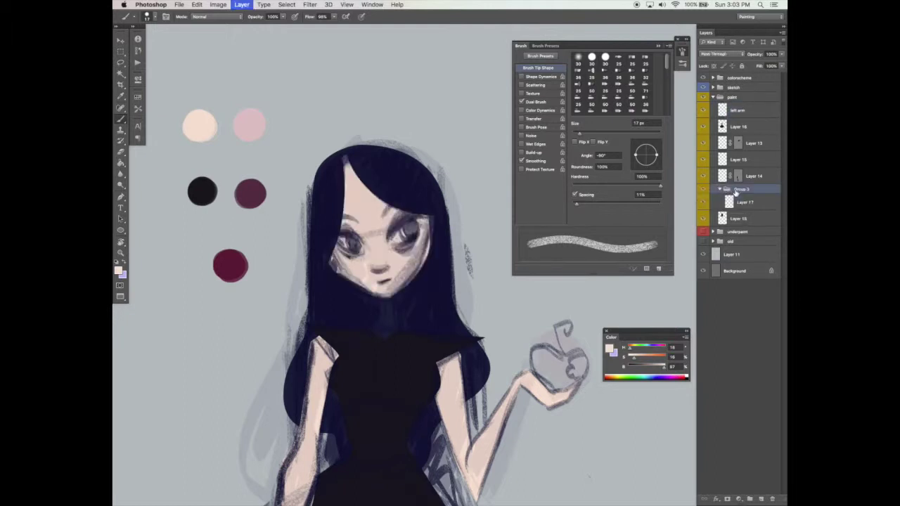
{"action": "double_click", "coordinate": [741, 191]}
{"action": "type", "text": "face"}
{"action": "key", "text": "Return"}
{"action": "left_click", "coordinate": [753, 206]}
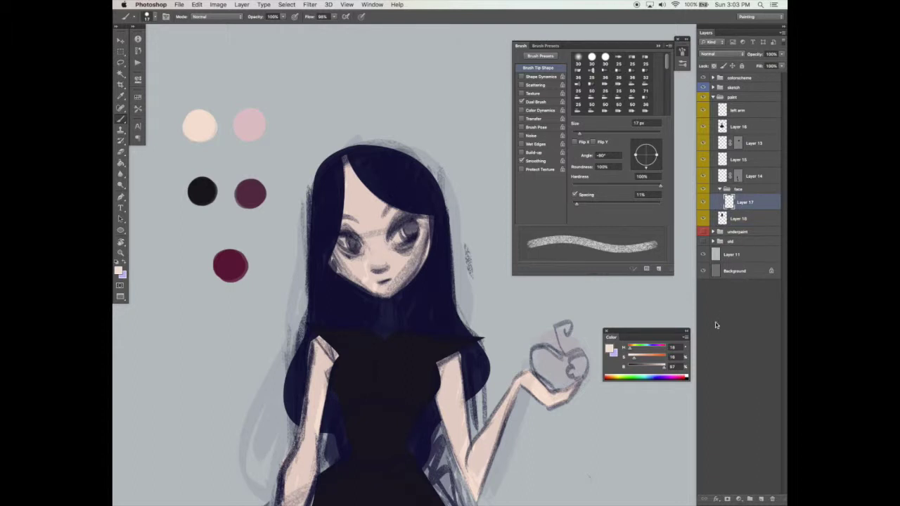
Lower the sketch group's opacity to about 40%
{"action": "left_click", "coordinate": [738, 88]}
{"action": "left_click", "coordinate": [782, 54]}
{"action": "left_click", "coordinate": [760, 62]}
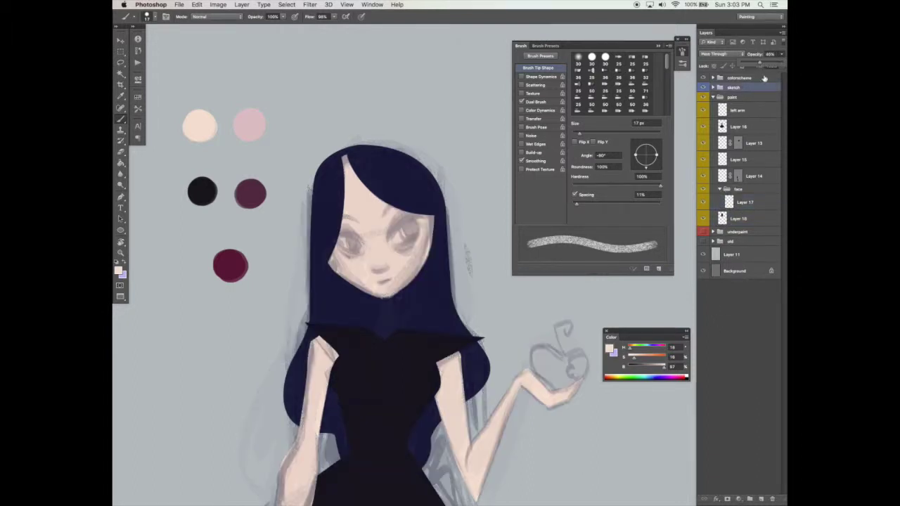
With Layer 17 selected, set the brush to 14 px with Shape Dynamics and sample the dress's near-black color
{"action": "left_click", "coordinate": [748, 203]}
{"action": "left_click", "coordinate": [536, 101]}
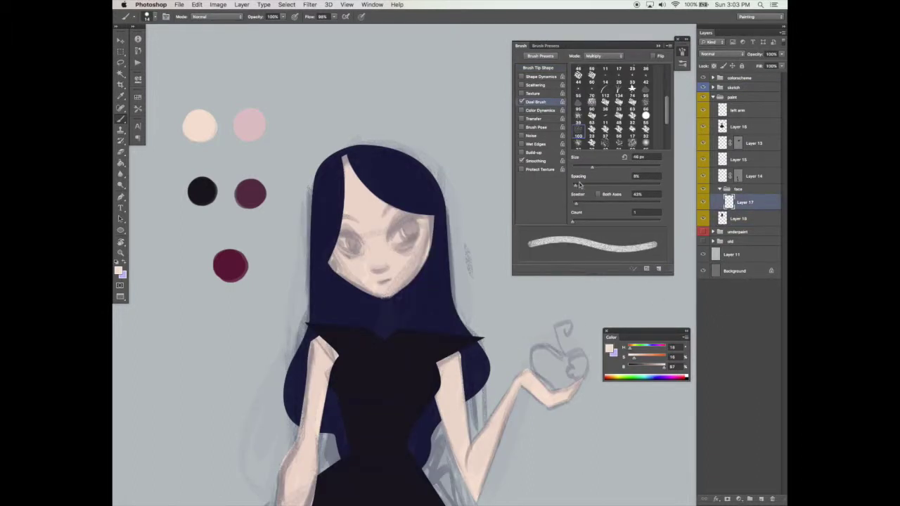
{"action": "left_click", "coordinate": [539, 67]}
{"action": "left_click", "coordinate": [415, 351], "text": "alt"}
{"action": "left_click_drag", "start_coordinate": [426, 321], "coordinate": [472, 306]}
{"action": "left_click", "coordinate": [472, 306], "text": "alt"}
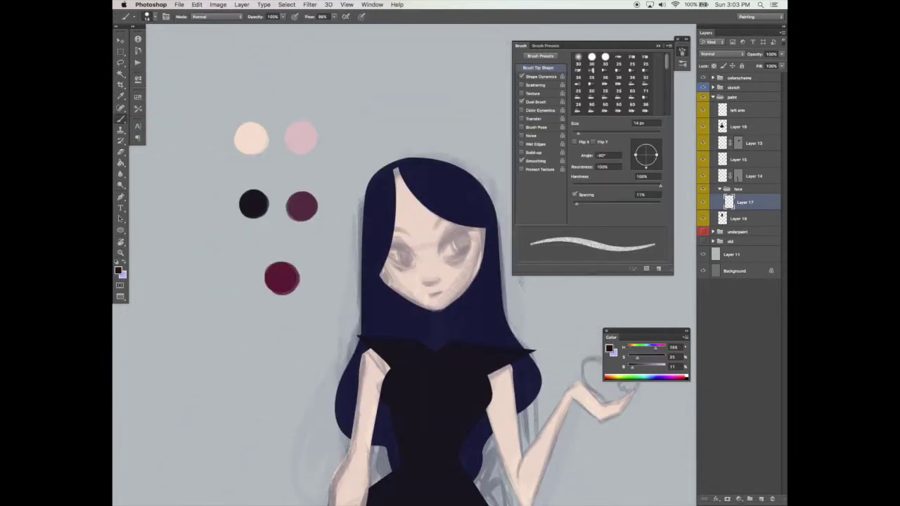
{"action": "key", "text": "p"}
{"action": "left_click_drag", "start_coordinate": [463, 222], "coordinate": [490, 217]}
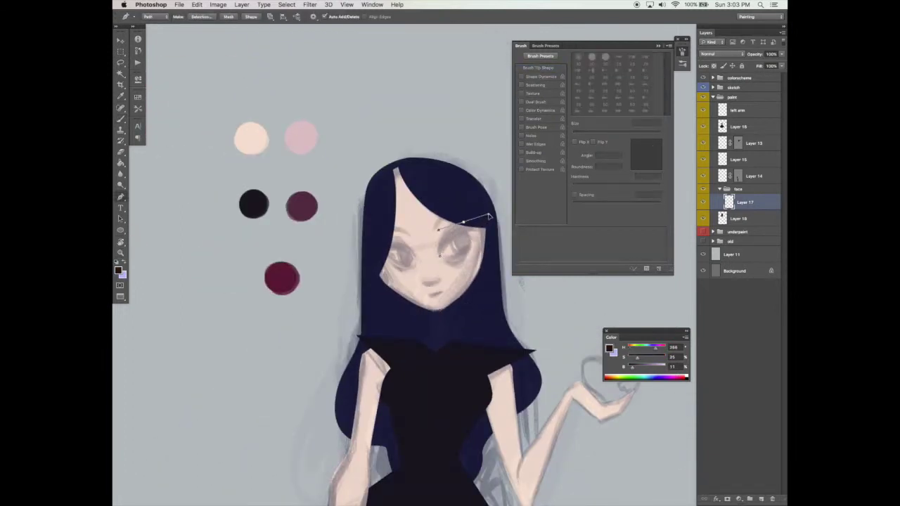
{"action": "right_click", "coordinate": [479, 202]}
{"action": "left_click", "coordinate": [503, 213]}
Sample the canvas's background gray and adjust it to a light blue-gray with about 9% saturation and 80% brightness
{"action": "key", "text": "b"}
{"action": "left_click", "coordinate": [601, 316], "text": "alt"}
{"action": "left_click_drag", "start_coordinate": [635, 361], "coordinate": [659, 366]}
{"action": "key", "text": "p"}
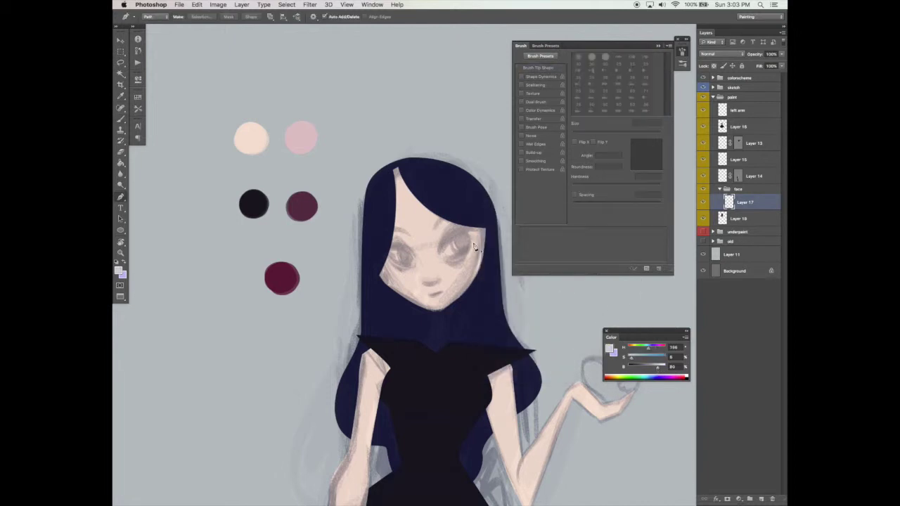
{"action": "left_click", "coordinate": [441, 255]}
{"action": "right_click", "coordinate": [458, 229]}
{"action": "left_click", "coordinate": [480, 245]}
{"action": "left_click", "coordinate": [441, 256]}
{"action": "left_click_drag", "start_coordinate": [455, 222], "coordinate": [473, 210]}
{"action": "left_click_drag", "start_coordinate": [474, 241], "coordinate": [442, 265]}
{"action": "key", "text": "super+z"}
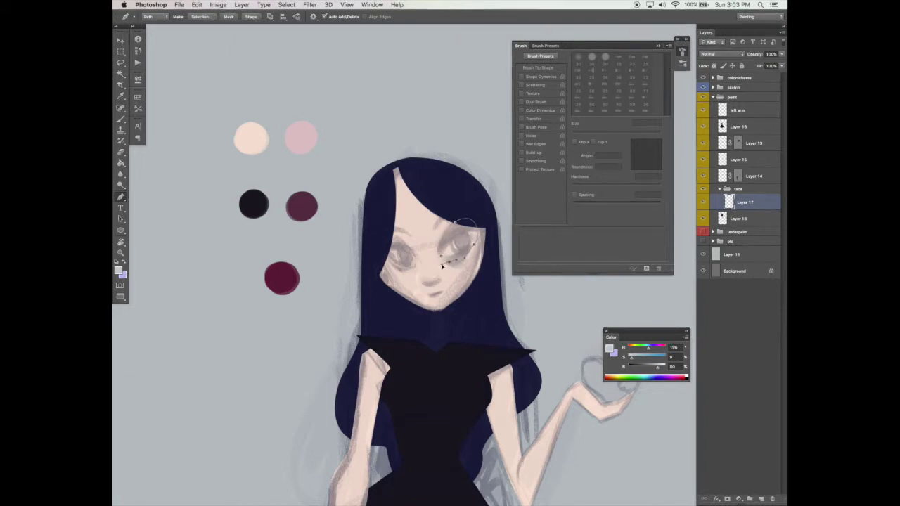
{"action": "right_click", "coordinate": [472, 250], "text": "super"}
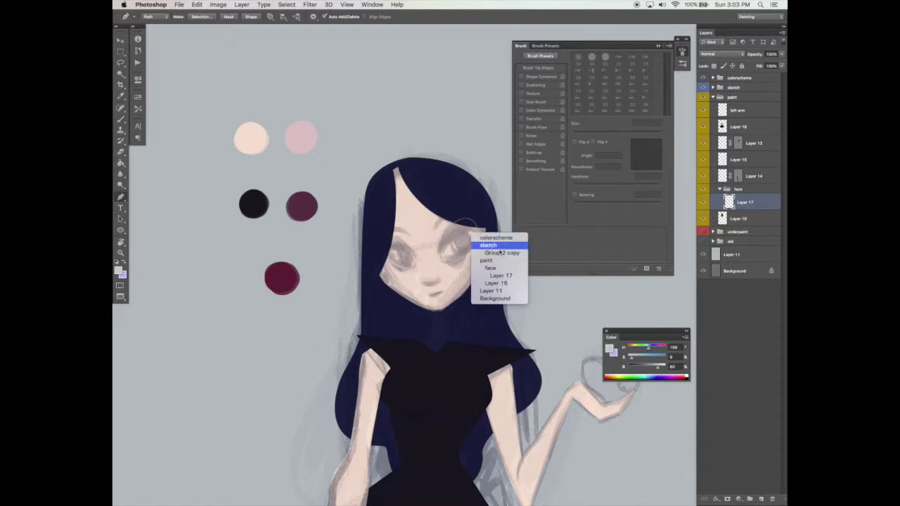
{"action": "key", "text": "Escape"}
{"action": "right_click", "coordinate": [449, 258], "text": "super"}
{"action": "left_click", "coordinate": [505, 238]}
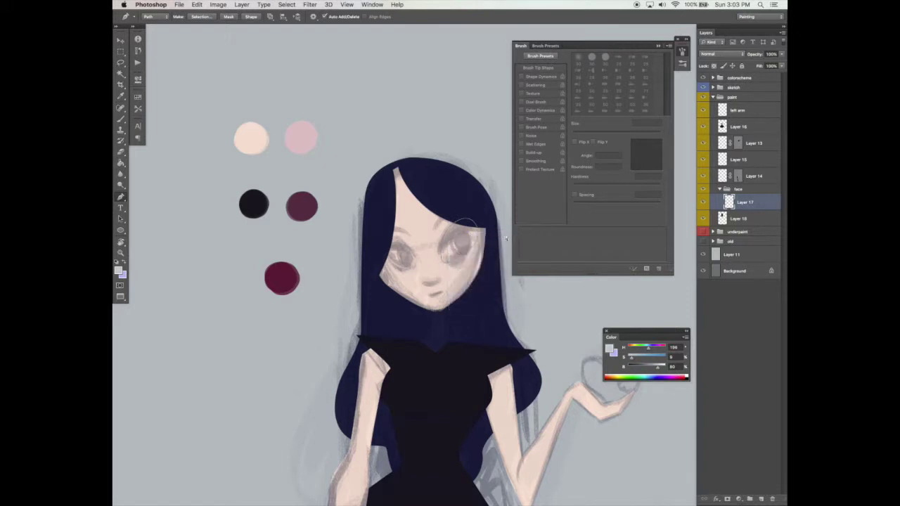
{"action": "right_click", "coordinate": [491, 284]}
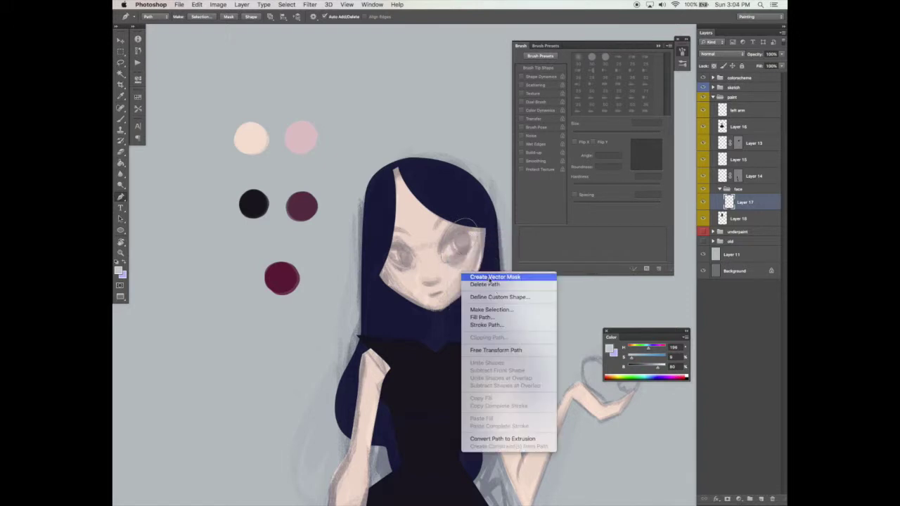
{"action": "left_click", "coordinate": [495, 284]}
Outline the larger eye with a Pen path, convert it to a selection and fill it with the light blue-gray
{"action": "left_click", "coordinate": [463, 222]}
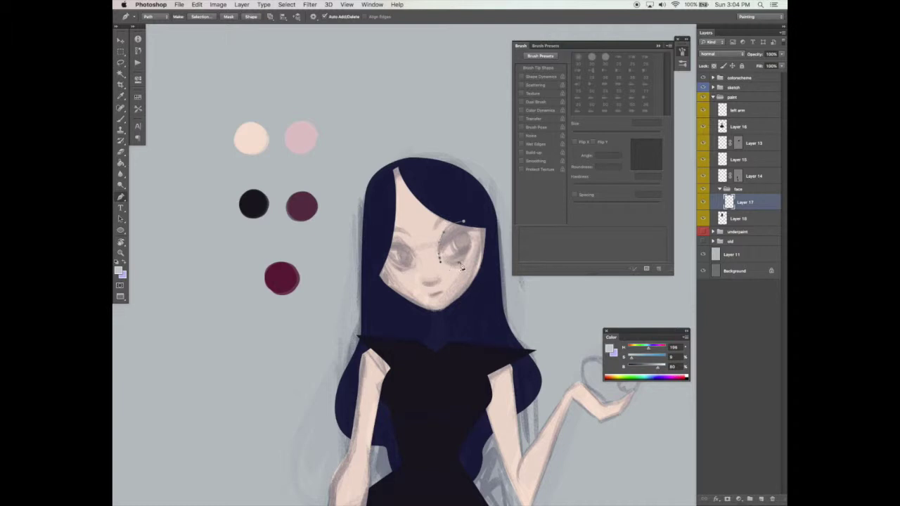
{"action": "right_click", "coordinate": [486, 217]}
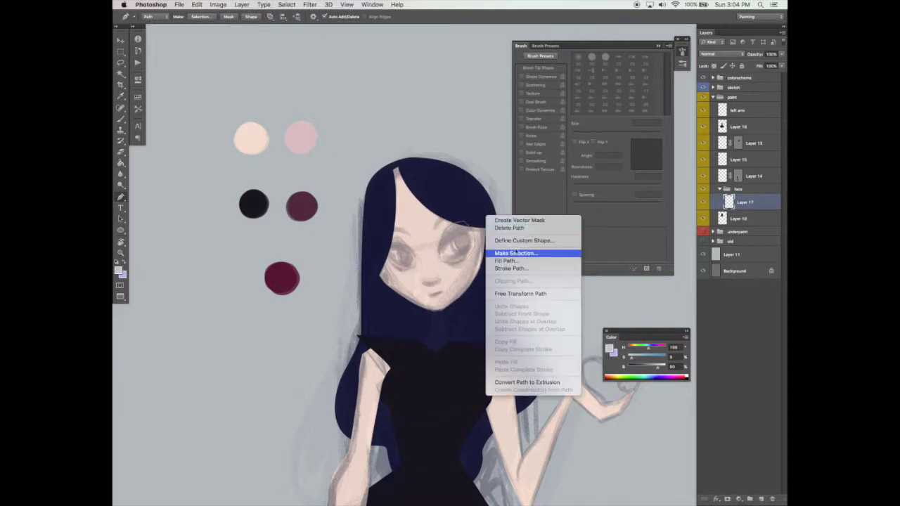
{"action": "left_click", "coordinate": [516, 253]}
{"action": "key", "text": "Return"}
{"action": "key", "text": "g"}
{"action": "left_click", "coordinate": [463, 246]}
{"action": "key", "text": "super+d"}
{"action": "key", "text": "v"}
Outline the smaller, partly covered eye with a Pen path, make it a selection and fill it light blue-gray
{"action": "key", "text": "p"}
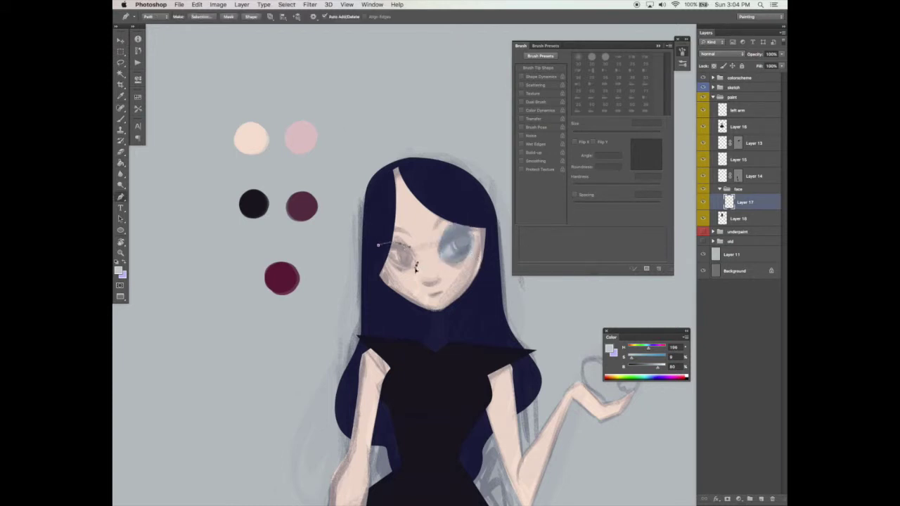
{"action": "left_click", "coordinate": [377, 246]}
{"action": "right_click", "coordinate": [391, 209]}
{"action": "left_click", "coordinate": [434, 251]}
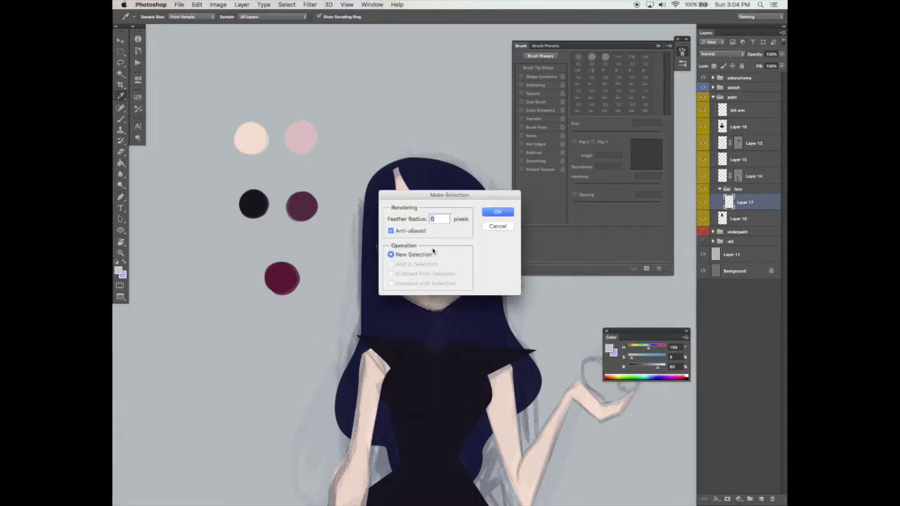
{"action": "key", "text": "Return"}
{"action": "key", "text": "v"}
Undo the eye fills and refill the larger eye's selection with light blue-gray on a new layer above Layer 17
{"action": "left_click", "coordinate": [703, 87]}
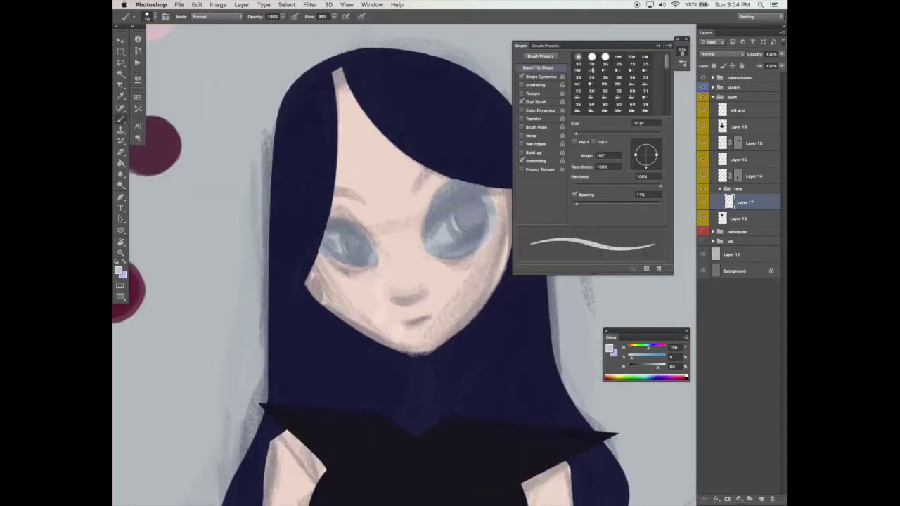
{"action": "key", "text": "Tab"}
{"action": "key", "text": "f"}
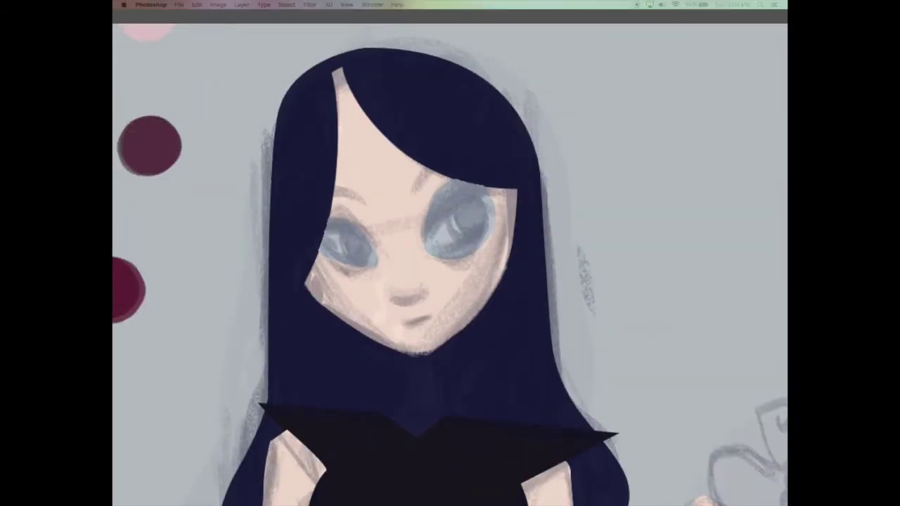
{"action": "key", "text": "Tab"}
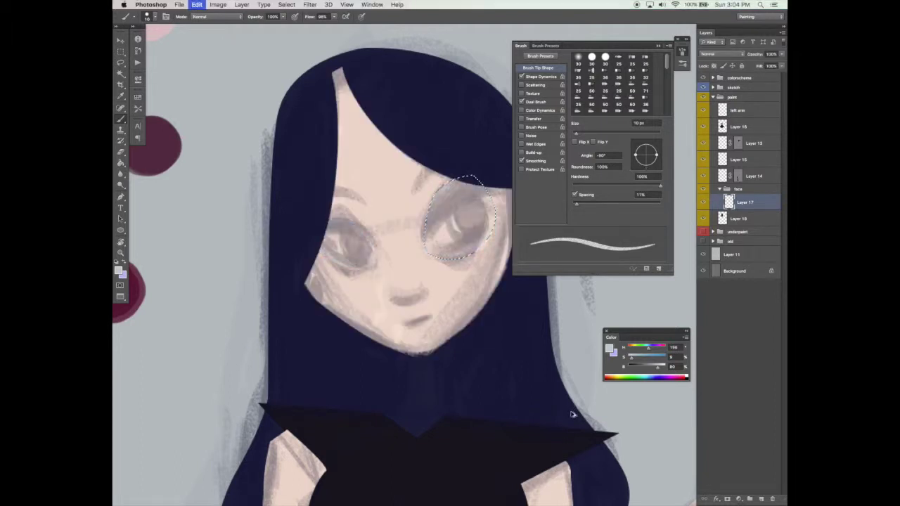
{"action": "left_click", "coordinate": [473, 231]}
{"action": "key", "text": "super+d"}
Redraw the smaller eye's outline with the Pen, turn it into a selection and fill it light blue-gray on Layer 19
{"action": "key", "text": "p"}
{"action": "left_click", "coordinate": [318, 219]}
{"action": "left_click_drag", "start_coordinate": [343, 214], "coordinate": [357, 217]}
{"action": "left_click_drag", "start_coordinate": [377, 261], "coordinate": [379, 275]}
{"action": "left_click_drag", "start_coordinate": [310, 237], "coordinate": [296, 195]}
{"action": "left_click", "coordinate": [318, 219]}
{"action": "right_click", "coordinate": [357, 205]}
{"action": "left_click", "coordinate": [384, 242]}
{"action": "key", "text": "Return"}
{"action": "key", "text": "g"}
{"action": "left_click", "coordinate": [351, 242]}
{"action": "key", "text": "super+d"}
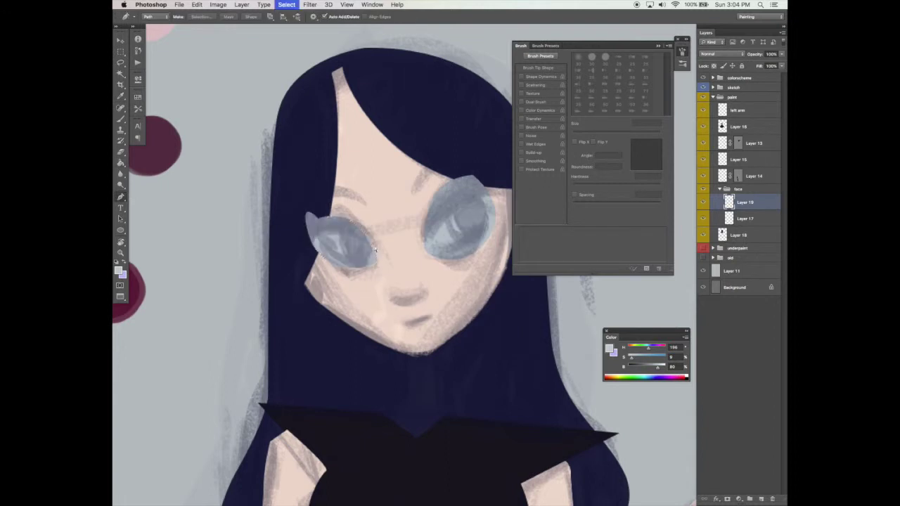
Erase the parts of both eye shapes that overlap the hair, comparing with the sketch hidden
{"action": "key", "text": "e"}
{"action": "left_click_drag", "start_coordinate": [308, 214], "coordinate": [298, 255]}
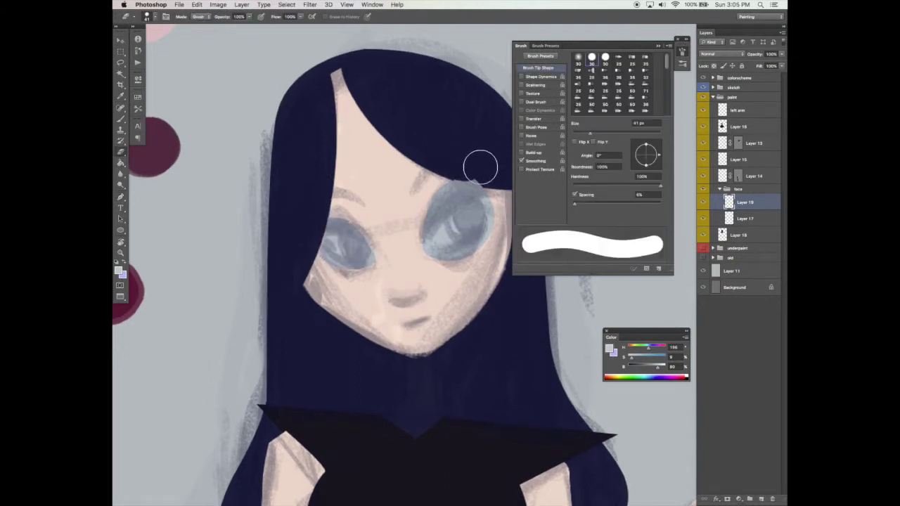
{"action": "key", "text": "v"}
{"action": "left_click", "coordinate": [703, 88]}
{"action": "left_click", "coordinate": [704, 88]}
Add a new layer above the eye shapes, sample the dress's near-black and reduce the brush to 9 px
{"action": "key", "text": "b"}
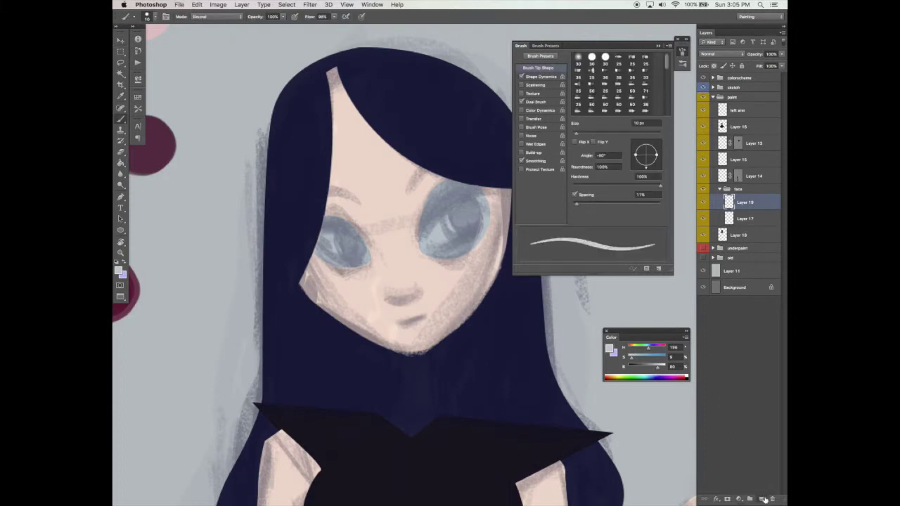
{"action": "left_click", "coordinate": [760, 498]}
{"action": "left_click", "coordinate": [371, 439], "text": "alt"}
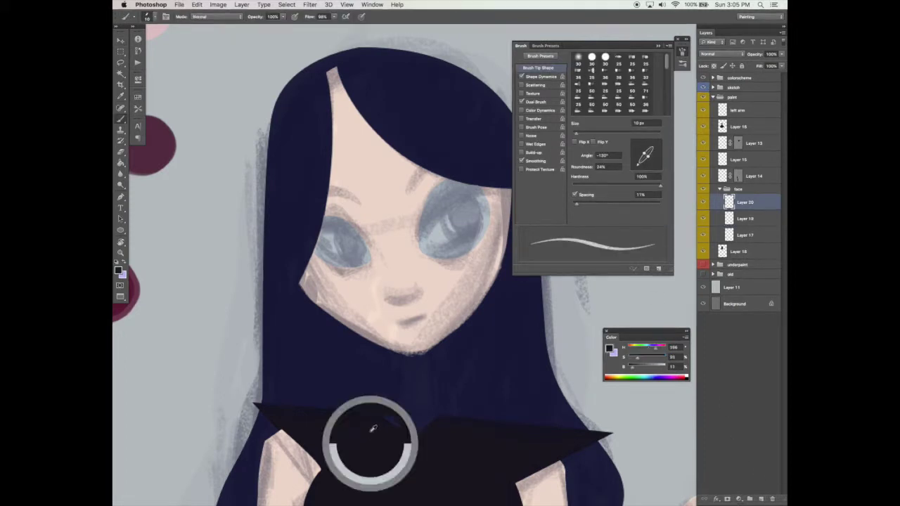
{"action": "key", "text": "bracketleft"}
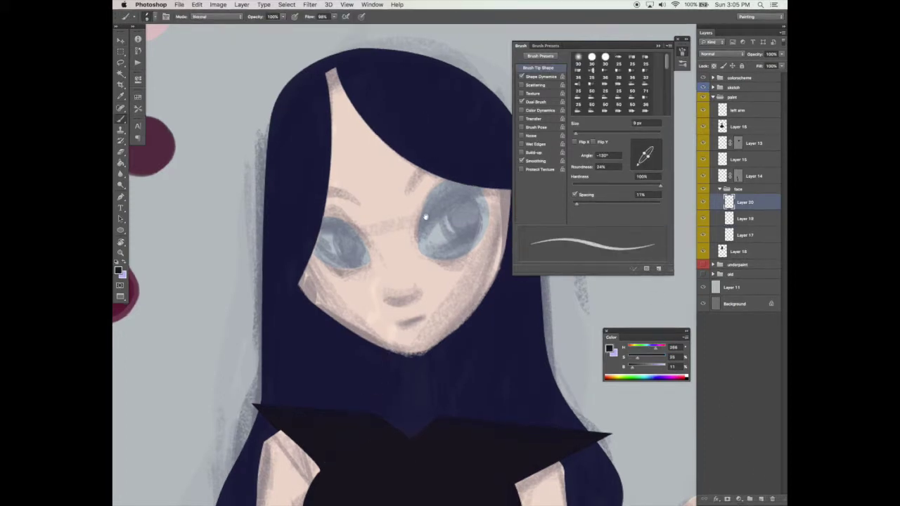
Trace the larger eye's upper lid and outer lashes with a Pen path, redoing misplaced anchor points
{"action": "key", "text": "p"}
{"action": "left_click", "coordinate": [416, 252]}
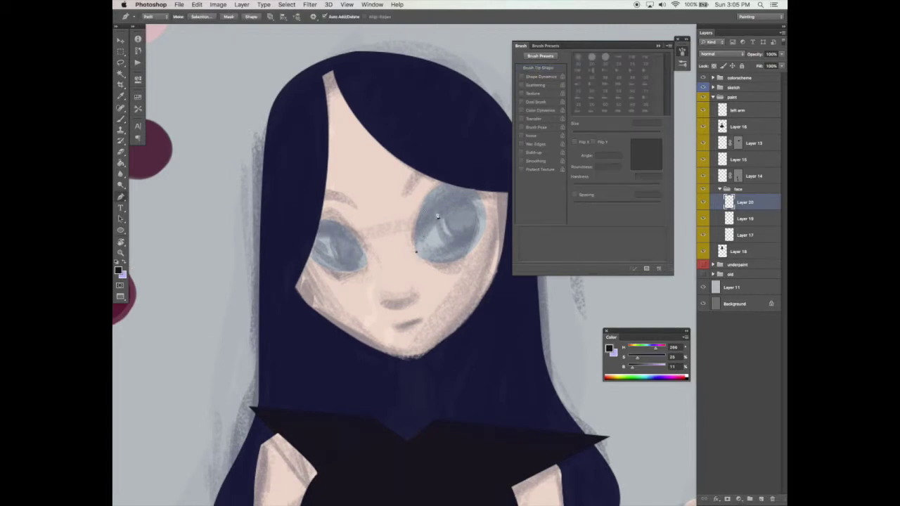
{"action": "key", "text": "super+z"}
{"action": "left_click", "coordinate": [415, 252]}
{"action": "key", "text": "super+z"}
{"action": "left_click_drag", "start_coordinate": [481, 182], "coordinate": [483, 173]}
{"action": "key", "text": "super+z"}
{"action": "key", "text": "super+z"}
{"action": "left_click_drag", "start_coordinate": [481, 185], "coordinate": [485, 177]}
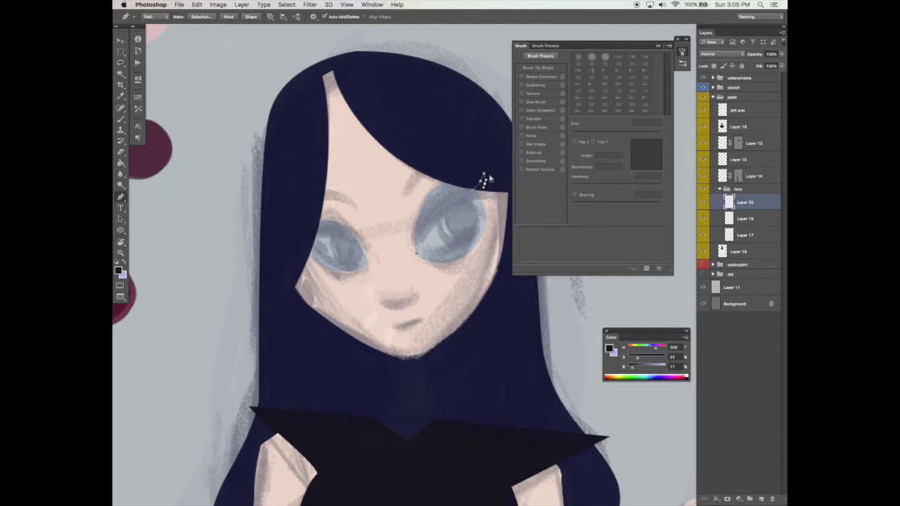
{"action": "left_click_drag", "start_coordinate": [490, 176], "coordinate": [491, 170]}
Convert the larger eye's lash path to a selection, fill it with near-black and deselect
{"action": "right_click", "coordinate": [471, 203]}
{"action": "left_click", "coordinate": [506, 243]}
{"action": "key", "text": "Return"}
{"action": "key", "text": "alt+BackSpace"}
{"action": "key", "text": "super+d"}
Trace the curve of the smaller eye's upper lid with the Pen, starting at its outer corner
{"action": "left_click_drag", "start_coordinate": [458, 350], "coordinate": [447, 356]}
{"action": "left_click", "coordinate": [299, 230]}
{"action": "key", "text": "super+z"}
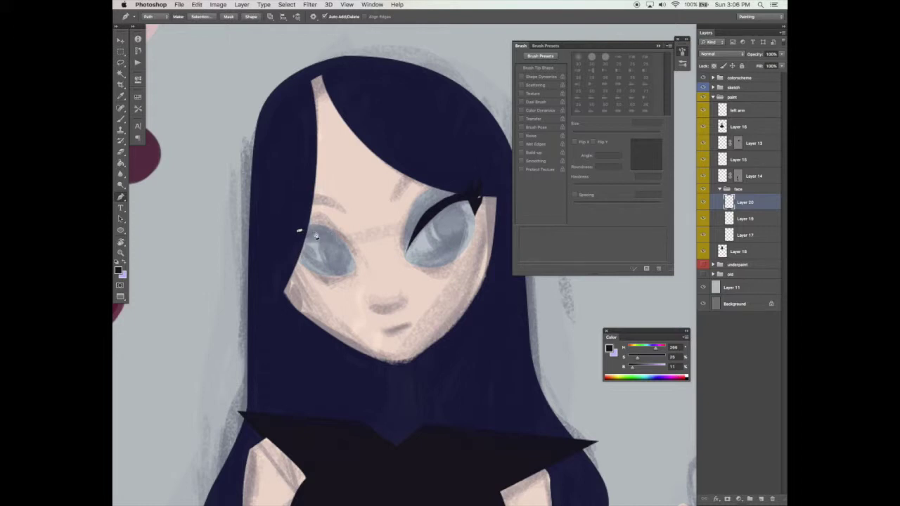
{"action": "key", "text": "super+z"}
{"action": "left_click_drag", "start_coordinate": [329, 234], "coordinate": [332, 236]}
{"action": "left_click", "coordinate": [355, 261]}
{"action": "left_click_drag", "start_coordinate": [329, 226], "coordinate": [317, 221]}
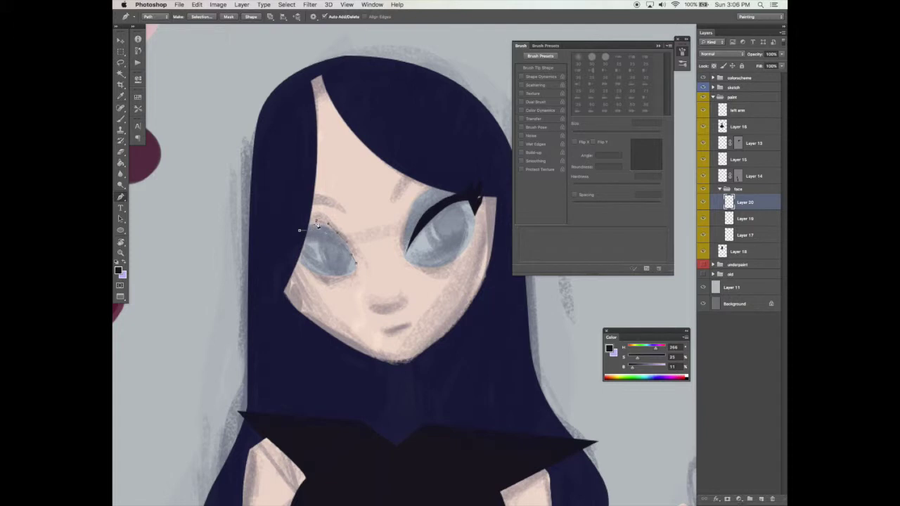
Add pointed lashes at the smaller eye's outer corner and close the Pen path
{"action": "left_click", "coordinate": [301, 225]}
{"action": "left_click", "coordinate": [283, 222]}
{"action": "key", "text": "super+z"}
{"action": "left_click", "coordinate": [289, 224]}
{"action": "left_click", "coordinate": [279, 219]}
{"action": "left_click", "coordinate": [287, 233]}
{"action": "left_click", "coordinate": [293, 236]}
{"action": "left_click", "coordinate": [286, 236]}
{"action": "mouse_move", "coordinate": [290, 245]}
{"action": "left_mouse_down"}
{"action": "mouse_move", "coordinate": [323, 281]}
{"action": "mouse_move", "coordinate": [304, 247]}
{"action": "left_mouse_up"}
{"action": "left_click", "coordinate": [300, 231]}
Turn the smaller eye's lash path into a selection, fill it with near-black and deselect
{"action": "right_click", "coordinate": [315, 200]}
{"action": "left_click", "coordinate": [346, 238]}
{"action": "key", "text": "Return"}
{"action": "key", "text": "alt+BackSpace"}
{"action": "key", "text": "super+d"}
Erase the smaller eye's lash shape where it overlaps the hair, reducing the eraser to 27 px
{"action": "key", "text": "e"}
{"action": "left_click_drag", "start_coordinate": [434, 313], "coordinate": [430, 318]}
{"action": "key", "text": "bracketleft"}
{"action": "key", "text": "bracketleft"}
{"action": "key", "text": "bracketleft"}
Select Layer 19, hide the sketch group and sample the eye's light blue-gray for an 11 px brush, undoing the test stroke
{"action": "left_click", "coordinate": [738, 219]}
{"action": "left_click", "coordinate": [704, 88]}
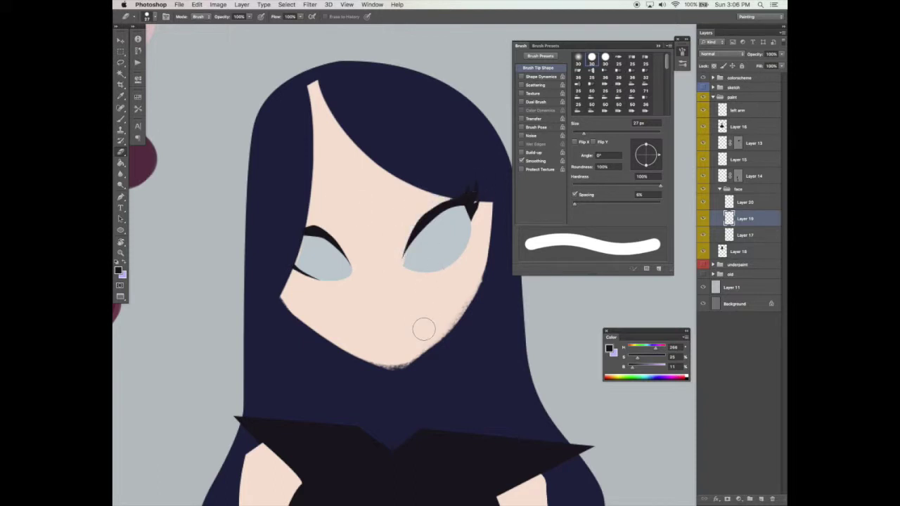
{"action": "left_click_drag", "start_coordinate": [422, 323], "coordinate": [423, 325]}
{"action": "key", "text": "b"}
{"action": "left_click", "coordinate": [462, 229], "text": "alt"}
{"action": "left_click_drag", "start_coordinate": [577, 132], "coordinate": [576, 133]}
{"action": "left_click_drag", "start_coordinate": [656, 163], "coordinate": [637, 165]}
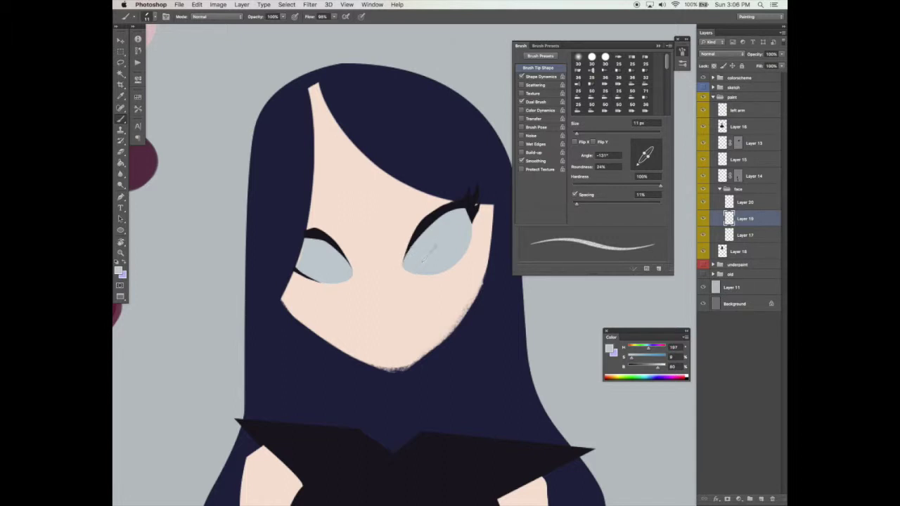
{"action": "key", "text": "super+z"}
Trim the larger eye's inner corner with a small eraser and smooth its lower edge with a round 11 px brush without Shape Dynamics
{"action": "key", "text": "e"}
{"action": "left_click_drag", "start_coordinate": [581, 133], "coordinate": [577, 133]}
{"action": "left_click_drag", "start_coordinate": [403, 263], "coordinate": [410, 279]}
{"action": "key", "text": "b"}
{"action": "left_click", "coordinate": [521, 76]}
{"action": "left_click_drag", "start_coordinate": [643, 152], "coordinate": [636, 147]}
{"action": "key", "text": "super+z"}
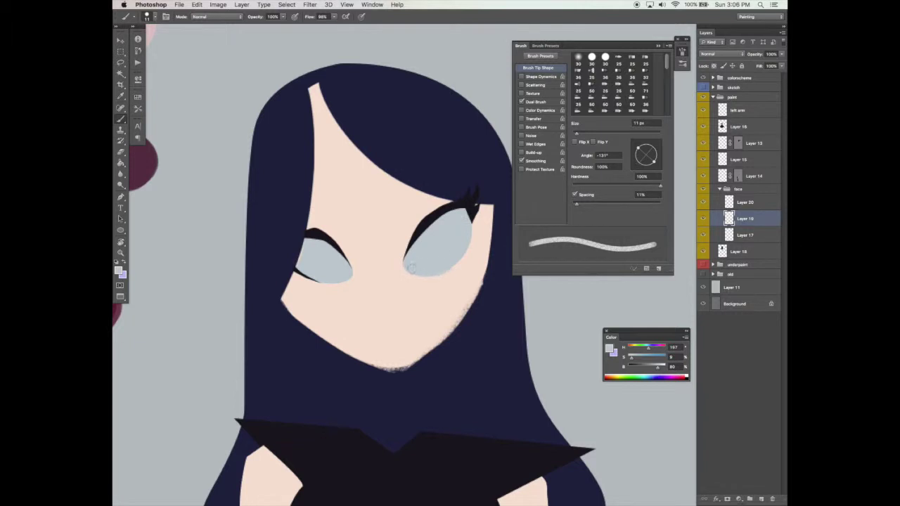
{"action": "left_click_drag", "start_coordinate": [418, 271], "coordinate": [461, 254]}
Add a new layer below Layer 17, enlarge and flatten the brush, and sample the dark plum swatch
{"action": "left_click", "coordinate": [747, 235]}
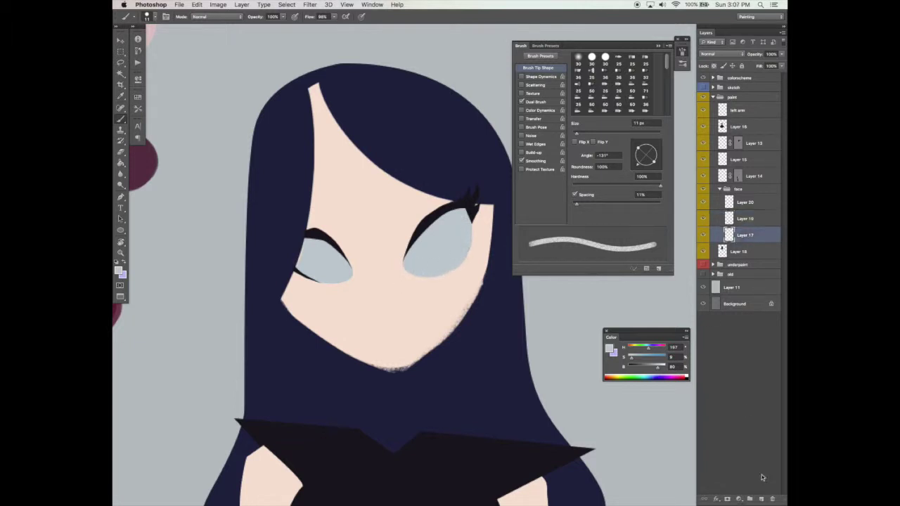
{"action": "left_click", "coordinate": [761, 499], "text": "super"}
{"action": "left_click_drag", "start_coordinate": [654, 162], "coordinate": [635, 159]}
{"action": "key", "text": "]"}
{"action": "key", "text": "]"}
{"action": "key", "text": "]"}
{"action": "key", "text": "super+Tab"}
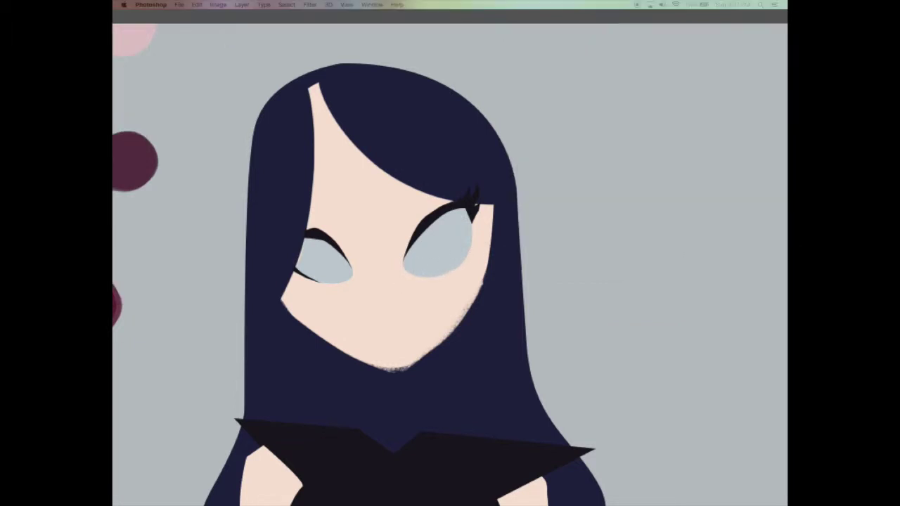
{"action": "key", "text": "super+Tab"}
{"action": "key", "text": "g"}
{"action": "left_click_drag", "start_coordinate": [418, 293], "coordinate": [531, 327]}
{"action": "left_click", "coordinate": [262, 179], "text": "alt"}
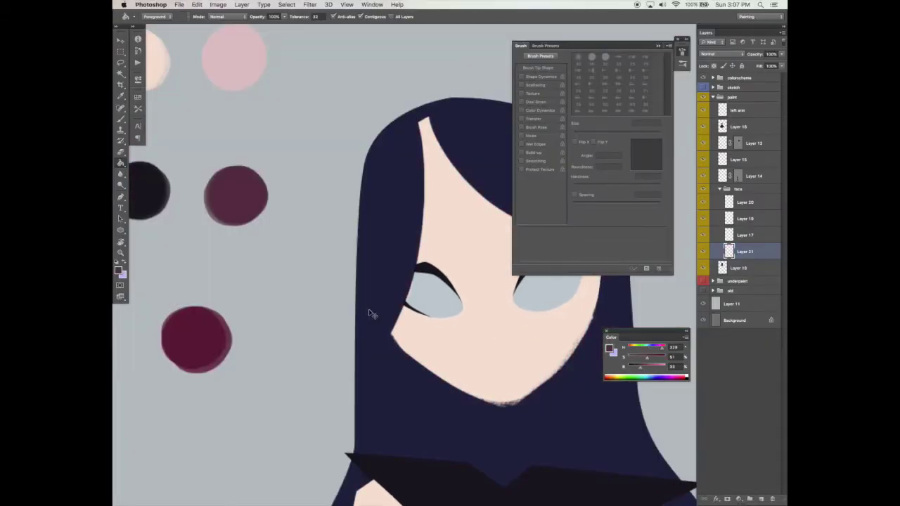
Move Layer 21 to the top of the face group and load Layer 17's face shape as a selection
{"action": "scroll", "coordinate": [387, 331], "scroll_direction": "right", "scroll_amount": 5}
{"action": "key", "text": "b"}
{"action": "left_click_drag", "start_coordinate": [745, 251], "coordinate": [741, 196]}
{"action": "left_click", "coordinate": [729, 251], "text": "super"}
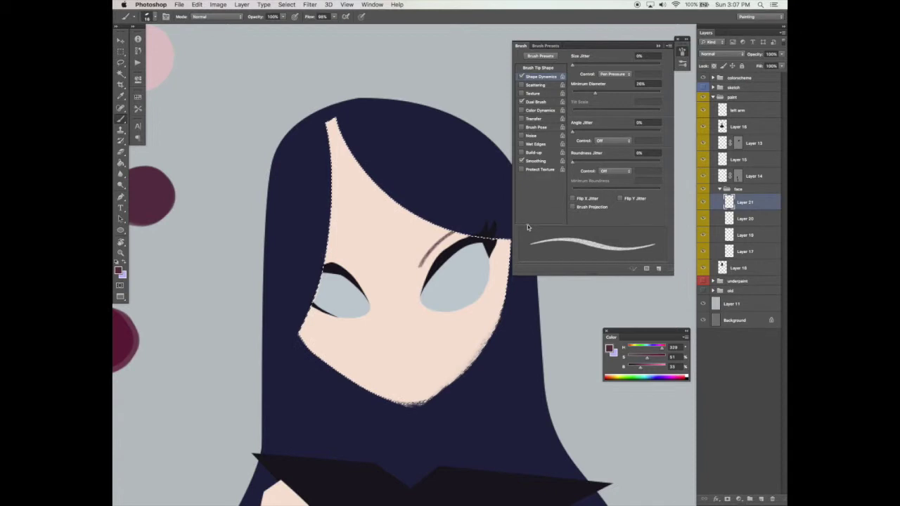
Show the sketch group and paint plum creases above both eyes with an 18 px brush of 36% roundness, angled to each curve
{"action": "left_click", "coordinate": [545, 68]}
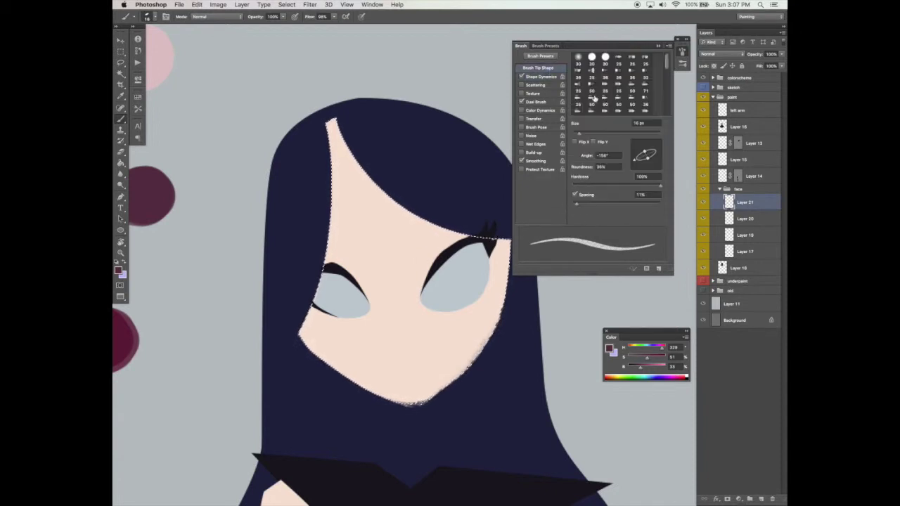
{"action": "left_click", "coordinate": [703, 96]}
{"action": "left_click", "coordinate": [703, 97]}
{"action": "left_click", "coordinate": [703, 87]}
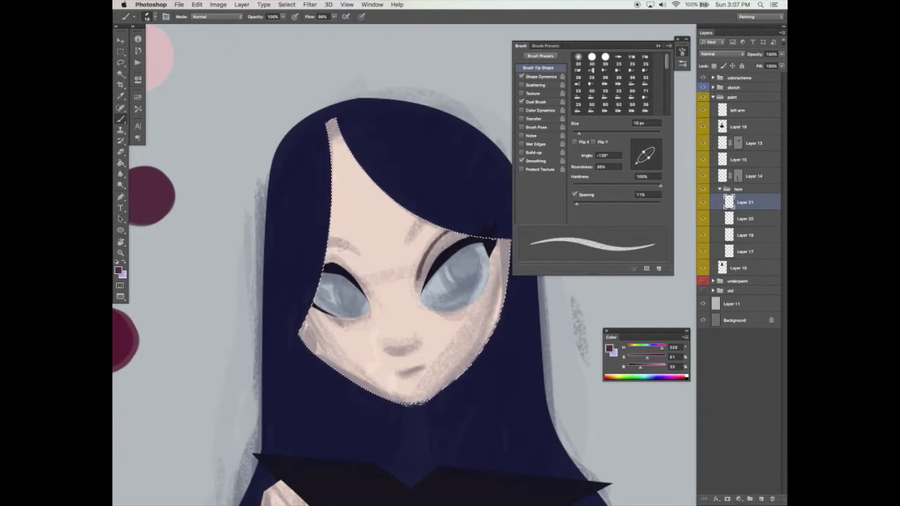
{"action": "left_click", "coordinate": [655, 166]}
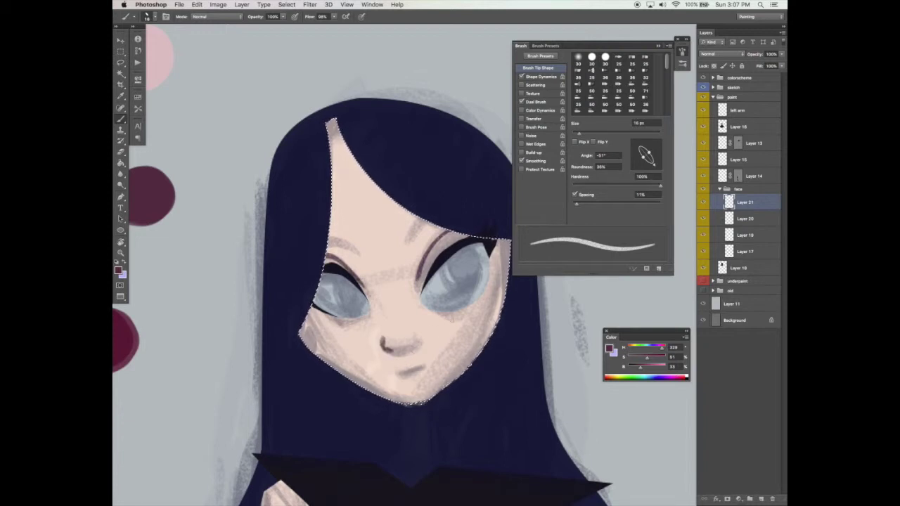
Paint plum nostrils on both sides of the nose with a 13 px brush, angled to -125° for the second one
{"action": "left_click_drag", "start_coordinate": [580, 133], "coordinate": [577, 133]}
{"action": "key", "text": "super+z"}
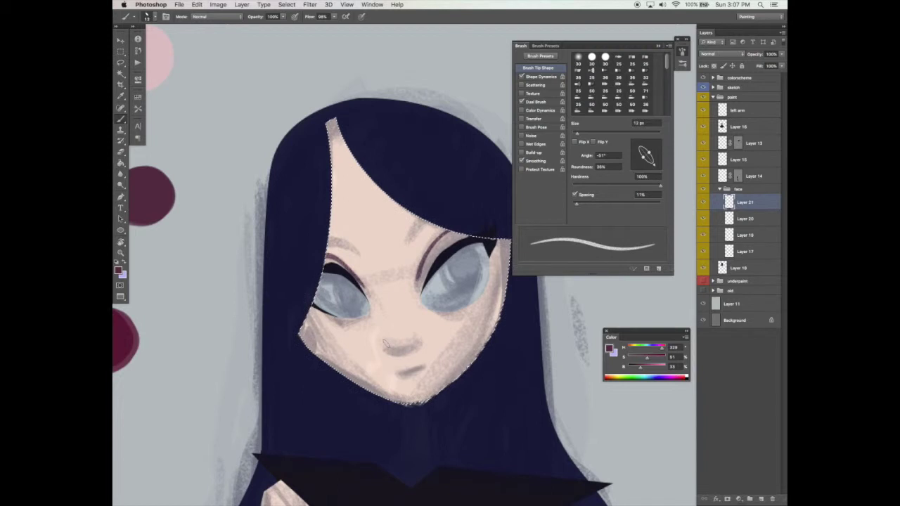
{"action": "left_click", "coordinate": [639, 166]}
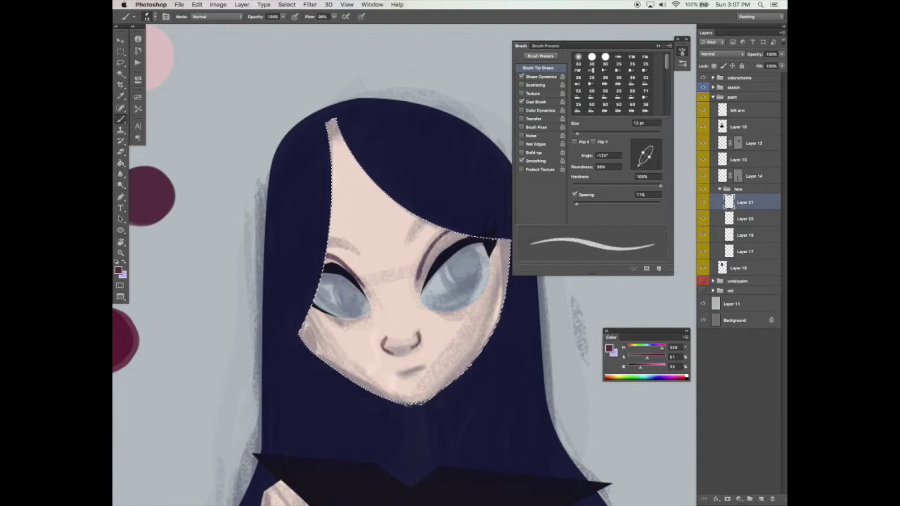
{"action": "key", "text": "e"}
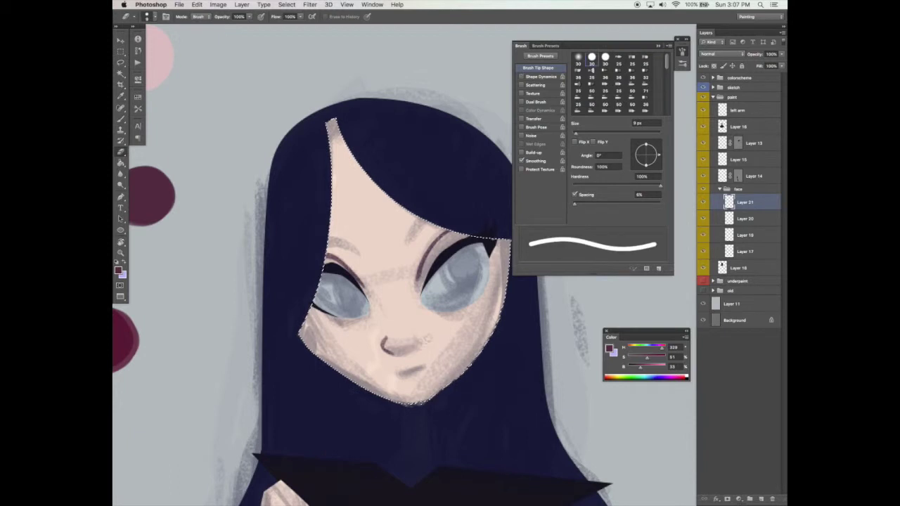
{"action": "key", "text": "b"}
{"action": "mouse_move", "coordinate": [413, 337]}
{"action": "left_mouse_down"}
{"action": "mouse_move", "coordinate": [450, 324]}
{"action": "mouse_move", "coordinate": [444, 298]}
{"action": "mouse_move", "coordinate": [437, 311]}
{"action": "left_mouse_up"}
{"action": "key", "text": "e"}
{"action": "key", "text": "b"}
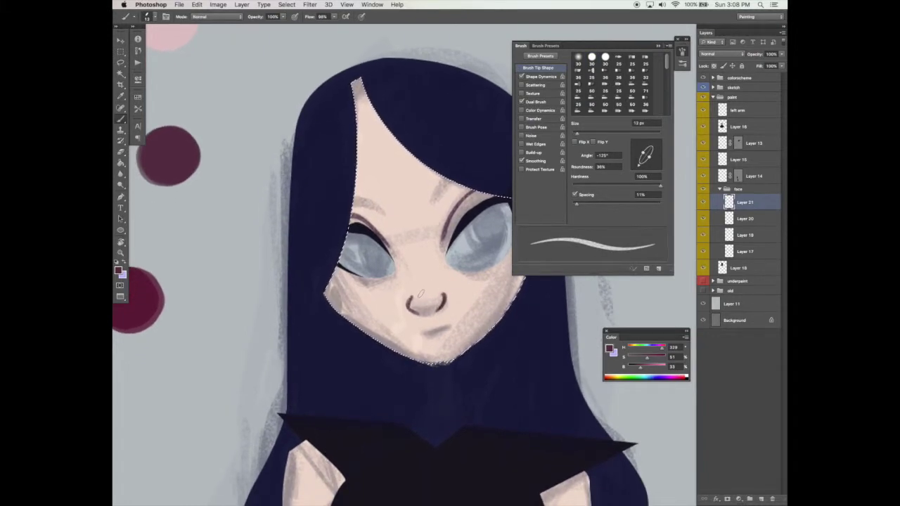
Add a new layer, paint both eyebrows in dark blue with the brush angled to each brow, erase their stray edges, and deselect
{"action": "left_click", "coordinate": [761, 498]}
{"action": "left_click_drag", "start_coordinate": [653, 367], "coordinate": [642, 371]}
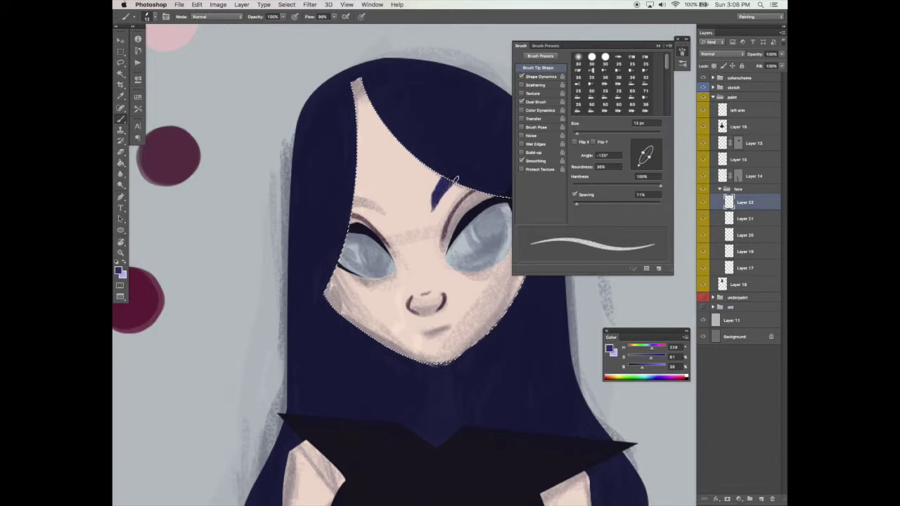
{"action": "key", "text": "e"}
{"action": "key", "text": "b"}
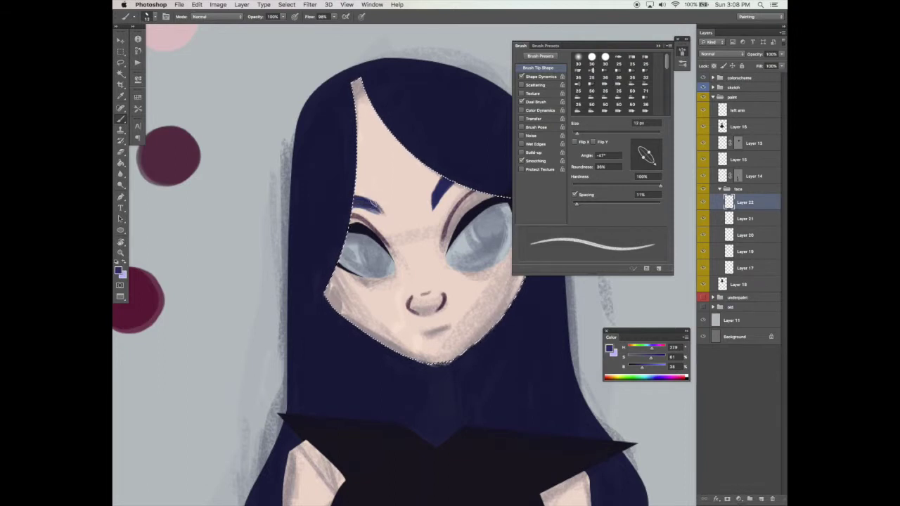
{"action": "key", "text": "e"}
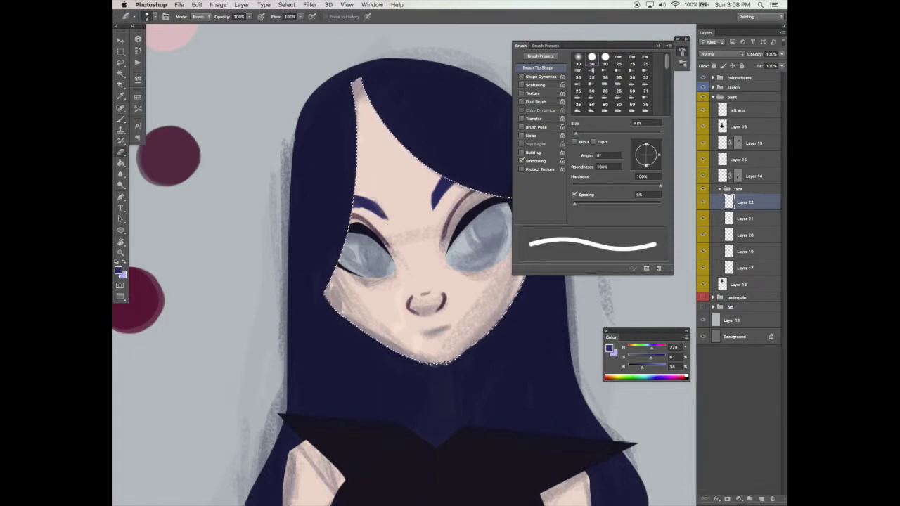
{"action": "key", "text": "b"}
{"action": "key", "text": "ctrl+d"}
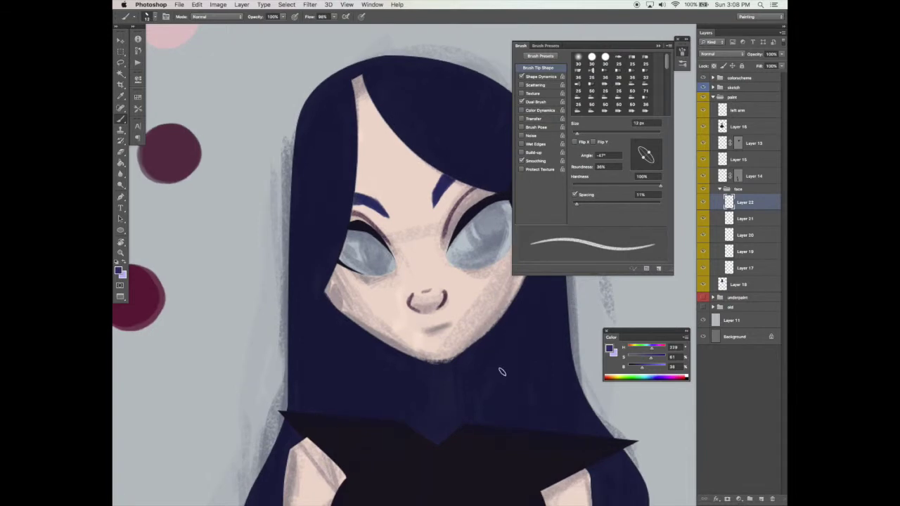
Extend the plum crease at the smaller eye's inner corner on Layer 21 and load Layer 19's eye shapes as a selection
{"action": "key", "text": "alt+bracketleft"}
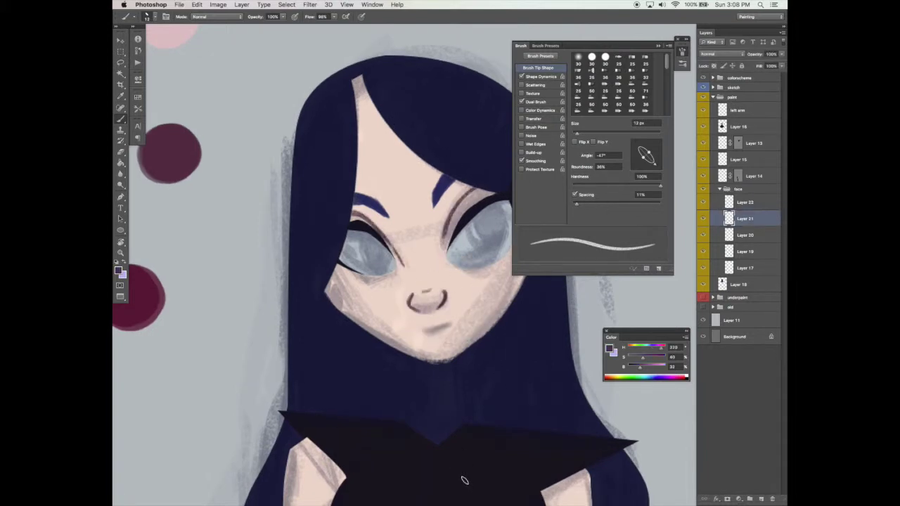
{"action": "left_click", "coordinate": [730, 237]}
{"action": "left_click", "coordinate": [730, 237], "text": "super"}
{"action": "left_click", "coordinate": [729, 254]}
{"action": "left_click", "coordinate": [730, 256], "text": "super"}
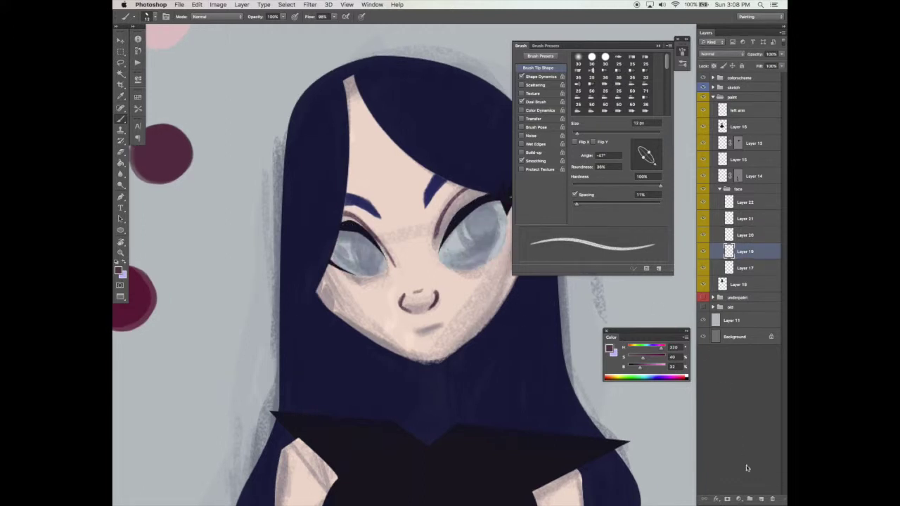
Add a new layer above Layer 19 and set a 30 px brush with 100% roundness and no Shape Dynamics
{"action": "left_click", "coordinate": [762, 499]}
{"action": "left_click", "coordinate": [522, 76]}
{"action": "left_click_drag", "start_coordinate": [649, 152], "coordinate": [655, 147]}
{"action": "left_click_drag", "start_coordinate": [578, 134], "coordinate": [585, 134]}
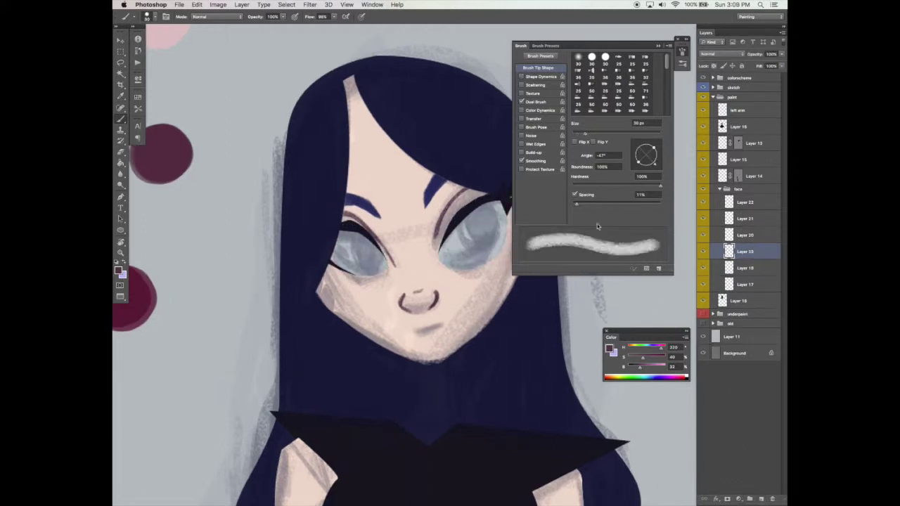
Try out different iris colors and Dual Brush strokes on the larger eye, and undo the strokes
{"action": "left_click", "coordinate": [653, 348]}
{"action": "left_click_drag", "start_coordinate": [653, 367], "coordinate": [659, 367]}
{"action": "mouse_move", "coordinate": [650, 348]}
{"action": "left_mouse_down"}
{"action": "mouse_move", "coordinate": [637, 348]}
{"action": "mouse_move", "coordinate": [637, 360]}
{"action": "left_mouse_up"}
{"action": "left_click_drag", "start_coordinate": [660, 368], "coordinate": [662, 368]}
{"action": "left_click", "coordinate": [635, 348]}
{"action": "mouse_move", "coordinate": [479, 212]}
{"action": "left_mouse_down"}
{"action": "mouse_move", "coordinate": [465, 223]}
{"action": "mouse_move", "coordinate": [504, 229]}
{"action": "mouse_move", "coordinate": [485, 207]}
{"action": "left_mouse_up"}
{"action": "left_click", "coordinate": [540, 103]}
{"action": "left_click", "coordinate": [539, 68]}
{"action": "mouse_move", "coordinate": [477, 246]}
{"action": "left_mouse_down"}
{"action": "mouse_move", "coordinate": [464, 247]}
{"action": "mouse_move", "coordinate": [473, 222]}
{"action": "mouse_move", "coordinate": [474, 232]}
{"action": "left_mouse_up"}
{"action": "key", "text": "alt+super+z"}
{"action": "key", "text": "alt+super+z"}
{"action": "key", "text": "alt+super+z"}
{"action": "key", "text": "alt+super+z"}
Sample the near-black lash color and paint the irises in both eyes, hiding the sketch group to check their shape
{"action": "left_click", "coordinate": [484, 202], "text": "alt"}
{"action": "left_click", "coordinate": [703, 88]}
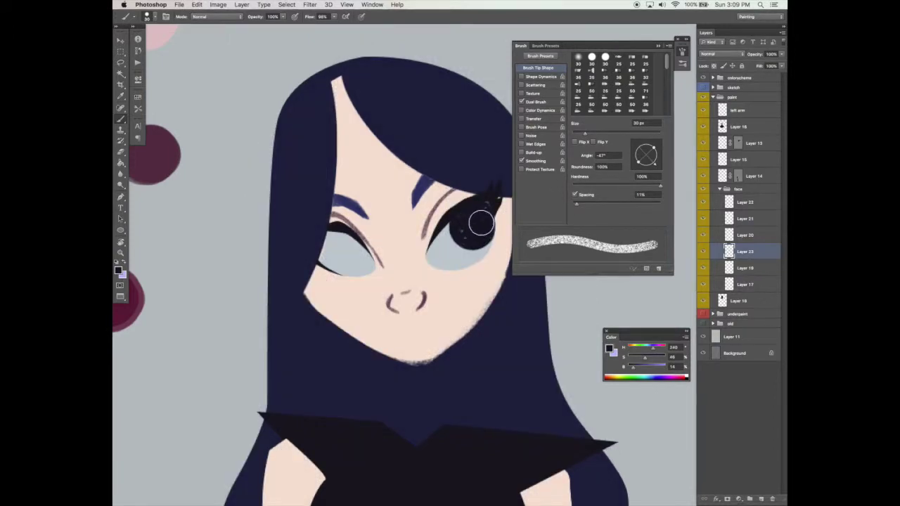
{"action": "left_click_drag", "start_coordinate": [476, 219], "coordinate": [491, 195]}
{"action": "left_click_drag", "start_coordinate": [360, 239], "coordinate": [365, 255]}
{"action": "left_click", "coordinate": [703, 88]}
{"action": "left_click", "coordinate": [703, 89]}
{"action": "mouse_move", "coordinate": [360, 260]}
{"action": "left_mouse_down"}
{"action": "mouse_move", "coordinate": [356, 234]}
{"action": "mouse_move", "coordinate": [354, 246]}
{"action": "left_mouse_up"}
Set the Dual Brush size to 58 px and touch up the dark iris of the smaller eye
{"action": "left_click_drag", "start_coordinate": [489, 334], "coordinate": [472, 320]}
{"action": "key", "text": "z"}
{"action": "left_click", "coordinate": [474, 316], "text": "alt"}
{"action": "left_click", "coordinate": [473, 317], "text": "alt"}
{"action": "key", "text": "b"}
{"action": "mouse_move", "coordinate": [412, 262]}
{"action": "left_mouse_down"}
{"action": "mouse_move", "coordinate": [428, 182]}
{"action": "mouse_move", "coordinate": [415, 213]}
{"action": "left_mouse_up"}
{"action": "left_click", "coordinate": [535, 102]}
{"action": "left_click_drag", "start_coordinate": [627, 168], "coordinate": [611, 167]}
{"action": "left_click_drag", "start_coordinate": [413, 220], "coordinate": [411, 212]}
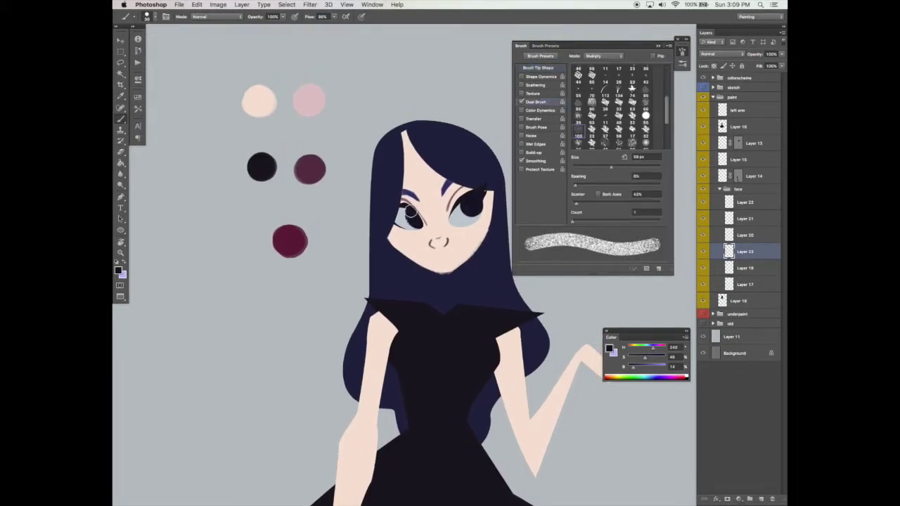
Reduce the brush to 17 px, add a layer above Layer 23, and set an olive green of H 61, S 46, B 65
{"action": "left_click", "coordinate": [537, 67]}
{"action": "left_click_drag", "start_coordinate": [488, 339], "coordinate": [484, 339]}
{"action": "key", "text": "bracketleft"}
{"action": "key", "text": "bracketleft"}
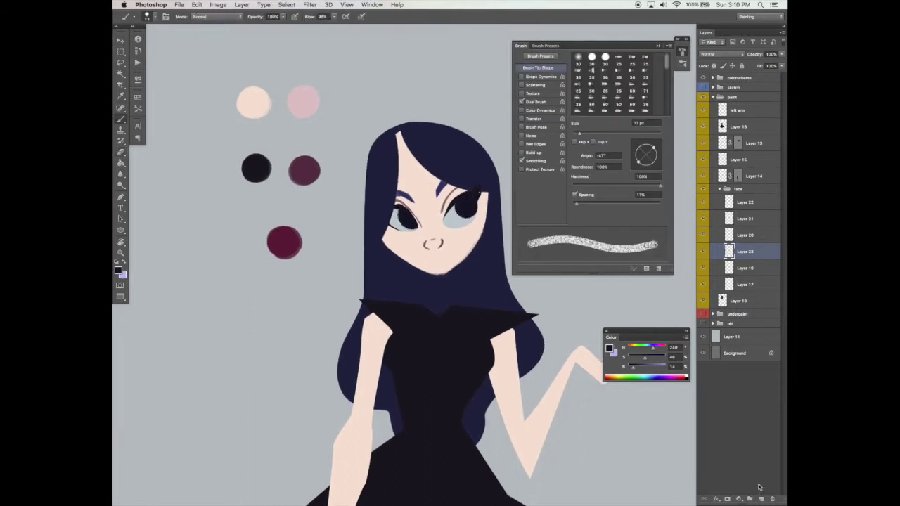
{"action": "left_click", "coordinate": [761, 498]}
{"action": "left_click", "coordinate": [634, 349]}
{"action": "left_click_drag", "start_coordinate": [643, 367], "coordinate": [652, 368]}
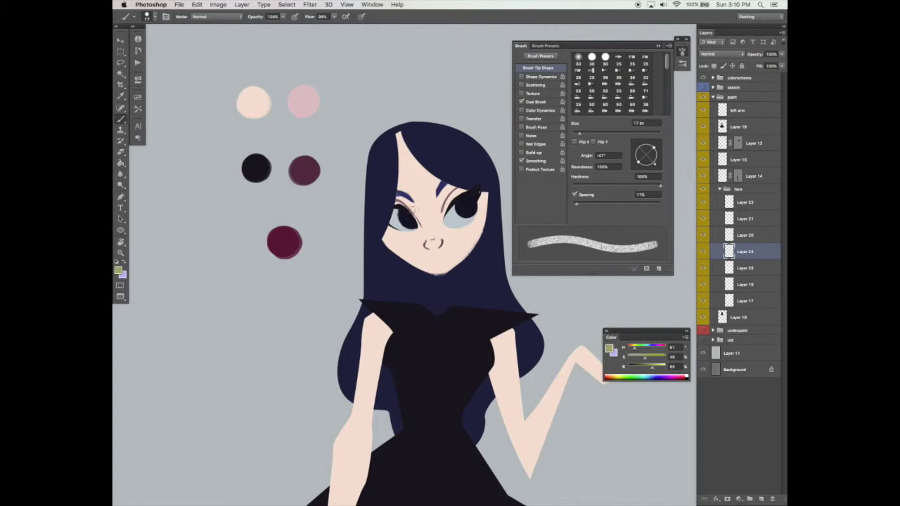
Paint olive green shading inside both dark irises with a 9 px brush
{"action": "key", "text": "bracketleft"}
{"action": "key", "text": "bracketleft"}
{"action": "key", "text": "bracketleft"}
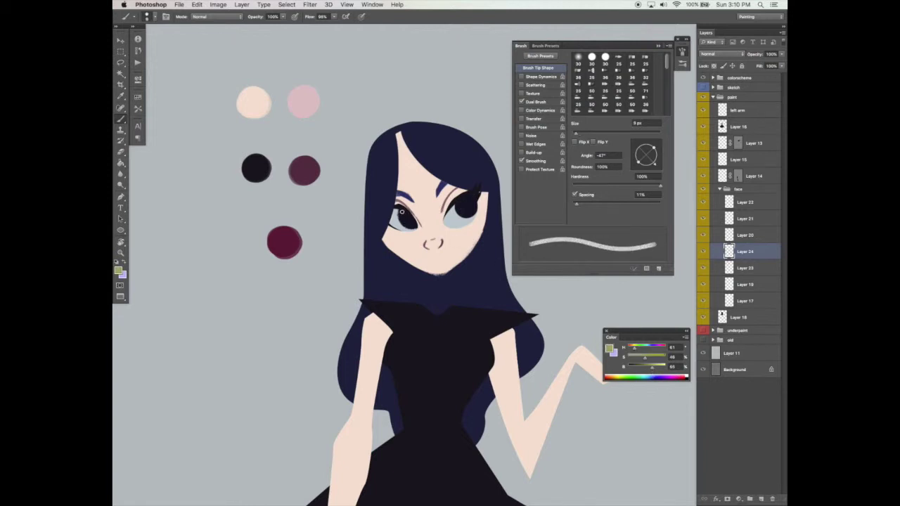
{"action": "left_click_drag", "start_coordinate": [401, 215], "coordinate": [413, 223]}
{"action": "left_click_drag", "start_coordinate": [458, 206], "coordinate": [470, 208]}
Trim the green in both irises into crescents with a hard round 20 px eraser and shrink the eraser for finer cleanup
{"action": "key", "text": "e"}
{"action": "left_click", "coordinate": [581, 186]}
{"action": "left_click", "coordinate": [594, 133]}
{"action": "left_click_drag", "start_coordinate": [481, 250], "coordinate": [478, 252]}
{"action": "key", "text": "v"}
{"action": "key", "text": "e"}
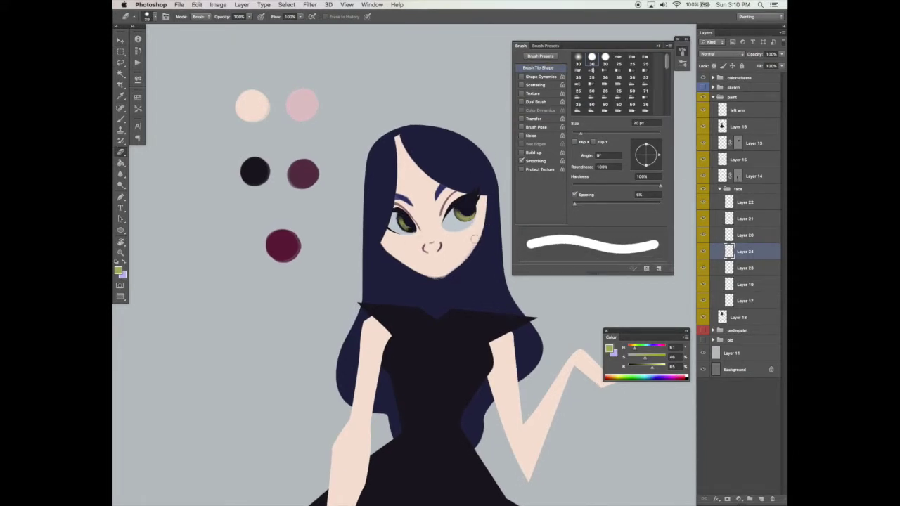
{"action": "left_click", "coordinate": [577, 133]}
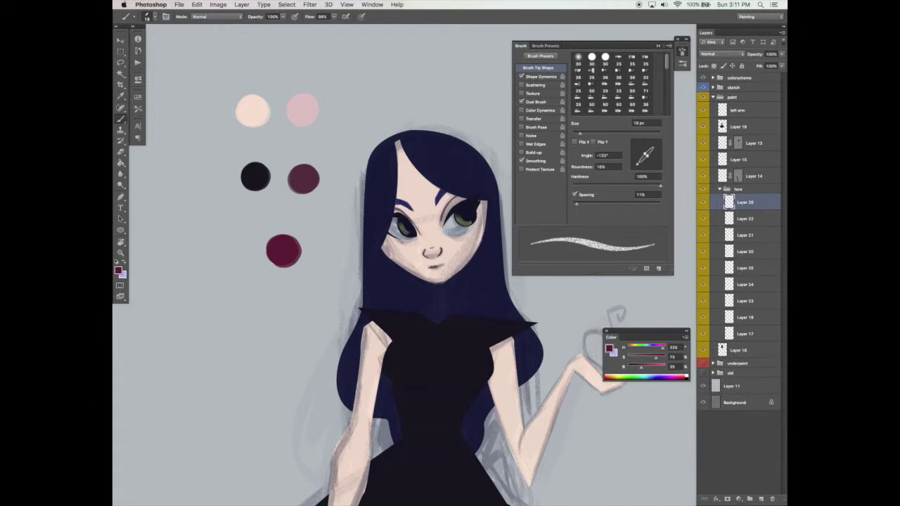
Paint wine-red lips over the sketched mouth on the top face layer and clean their edges with a small eraser
{"action": "left_click", "coordinate": [547, 101]}
{"action": "left_click", "coordinate": [547, 68]}
{"action": "key", "text": "e"}
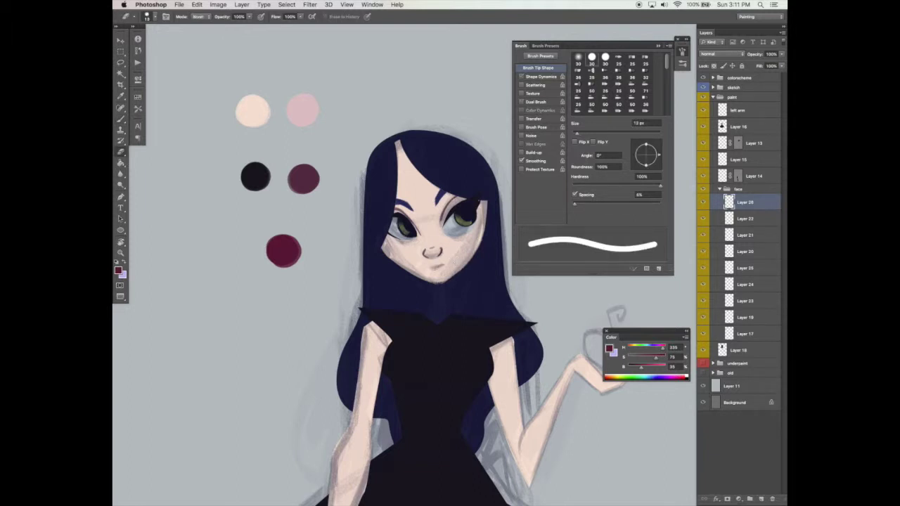
{"action": "key", "text": "b"}
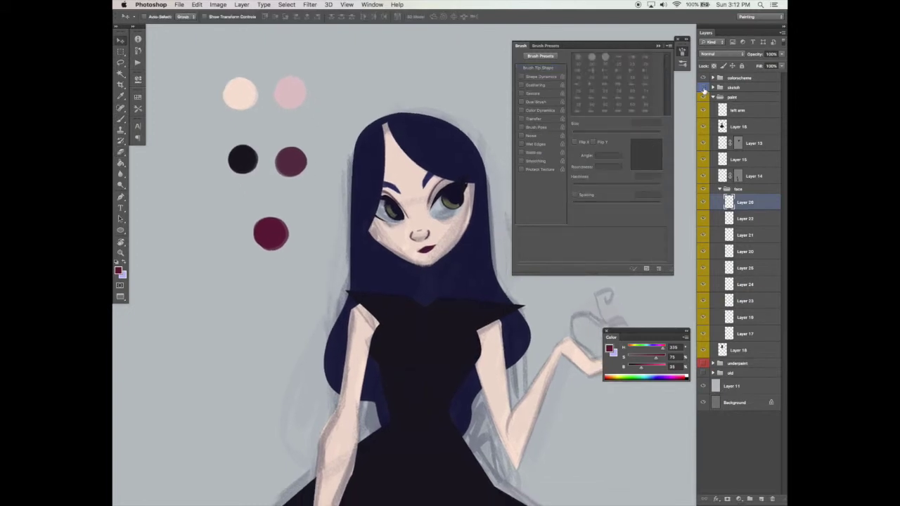
Select Layer 17 from the canvas, sample the skin color, and fill in the rough edge of the jaw
{"action": "key", "text": "v"}
{"action": "right_click", "coordinate": [457, 207]}
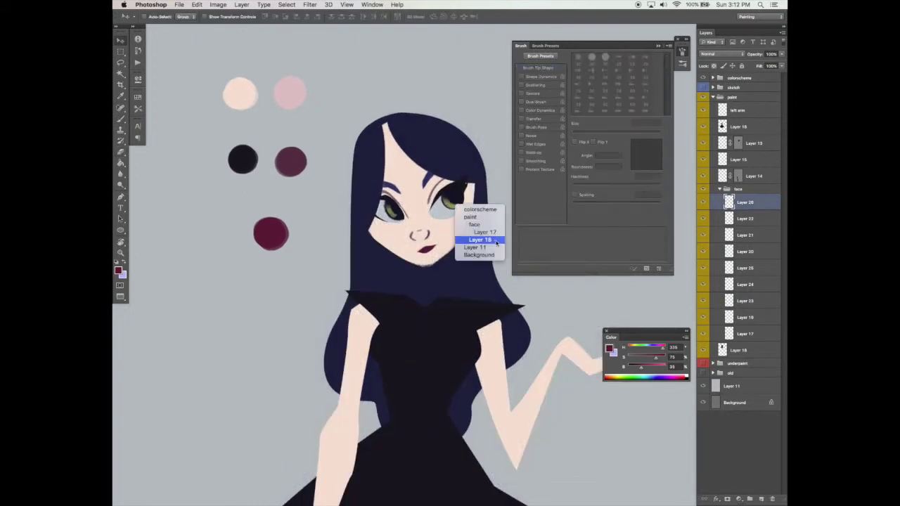
{"action": "left_click", "coordinate": [495, 241]}
{"action": "left_click", "coordinate": [703, 364]}
{"action": "left_click", "coordinate": [703, 363]}
{"action": "right_click", "coordinate": [450, 208]}
{"action": "left_click", "coordinate": [480, 237]}
{"action": "left_click", "coordinate": [452, 232], "text": "alt"}
{"action": "left_click_drag", "start_coordinate": [453, 249], "coordinate": [462, 235]}
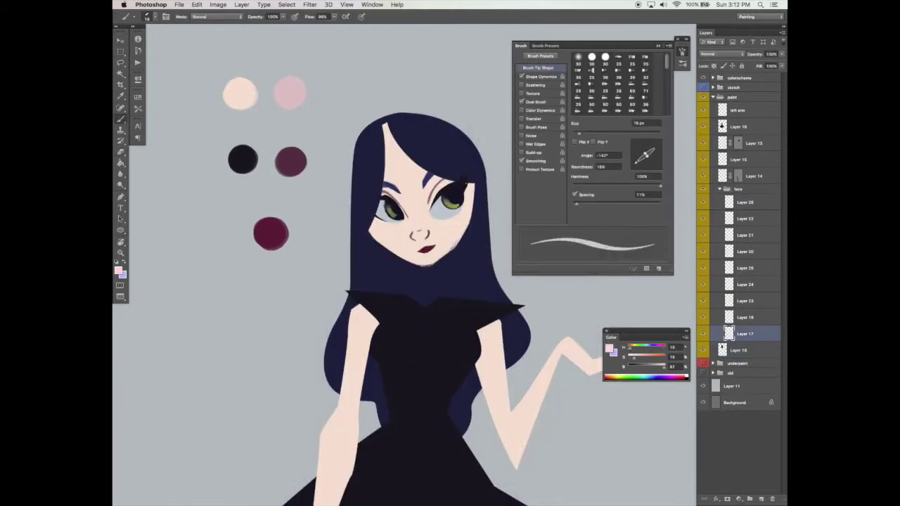
Smooth the jawline and the face's outer edge with the eraser and a brush without Shape Dynamics
{"action": "key", "text": "e"}
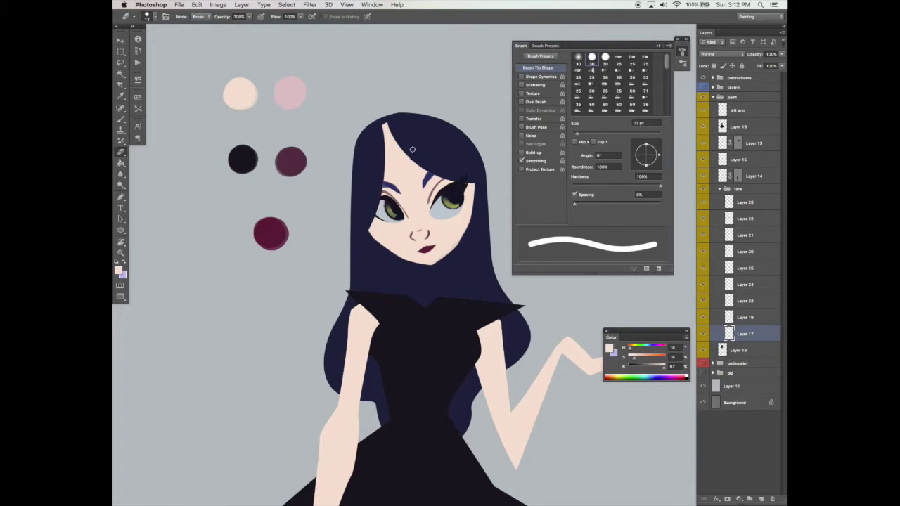
{"action": "left_click_drag", "start_coordinate": [441, 265], "coordinate": [474, 224]}
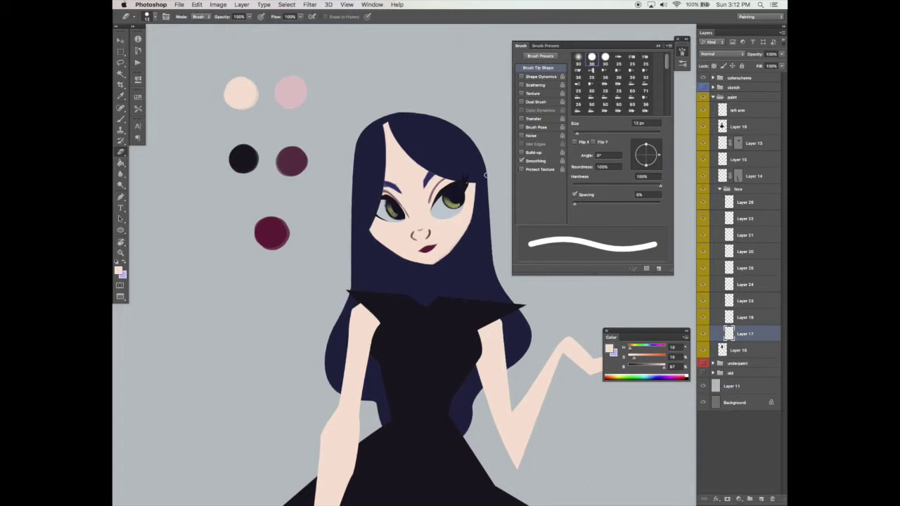
{"action": "key", "text": "b"}
{"action": "left_click", "coordinate": [523, 77]}
{"action": "mouse_move", "coordinate": [434, 261]}
{"action": "left_mouse_down"}
{"action": "mouse_move", "coordinate": [458, 236]}
{"action": "mouse_move", "coordinate": [474, 177]}
{"action": "left_mouse_up"}
{"action": "key", "text": "e"}
Zoom out to the whole figure and save the document
{"action": "key", "text": "v"}
{"action": "key", "text": "super+minus"}
{"action": "key", "text": "super+minus"}
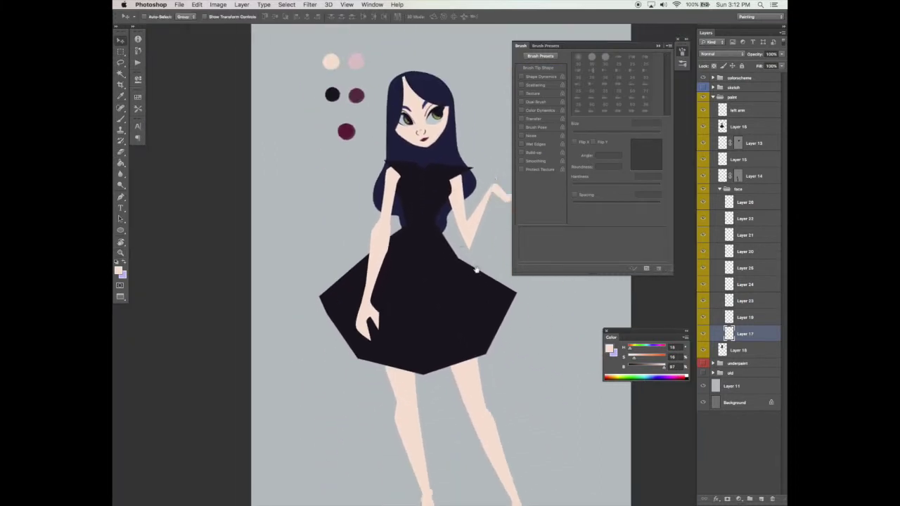
{"action": "left_click_drag", "start_coordinate": [476, 270], "coordinate": [457, 248]}
{"action": "key", "text": "super+s"}
Add a layer at the top of the face group and darken the sampled skin swatch to H 18, S 33, B 86
{"action": "left_click_drag", "start_coordinate": [433, 136], "coordinate": [432, 224]}
{"action": "left_click", "coordinate": [740, 208]}
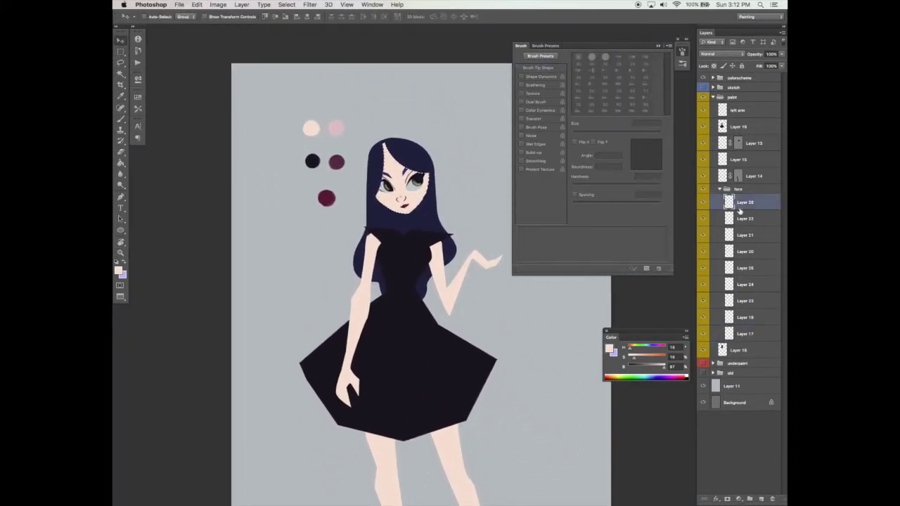
{"action": "key", "text": "super+shift+alt+n"}
{"action": "key", "text": "b"}
{"action": "left_click", "coordinate": [311, 129], "text": "alt"}
{"action": "left_click_drag", "start_coordinate": [653, 335], "coordinate": [597, 278]}
{"action": "left_click_drag", "start_coordinate": [578, 301], "coordinate": [584, 302]}
{"action": "left_click_drag", "start_coordinate": [608, 310], "coordinate": [604, 311]}
{"action": "left_click_drag", "start_coordinate": [542, 362], "coordinate": [570, 342]}
Enlarge the brush to 40 px and set its Dual Brush size to 102 px
{"action": "left_click_drag", "start_coordinate": [579, 133], "coordinate": [589, 132]}
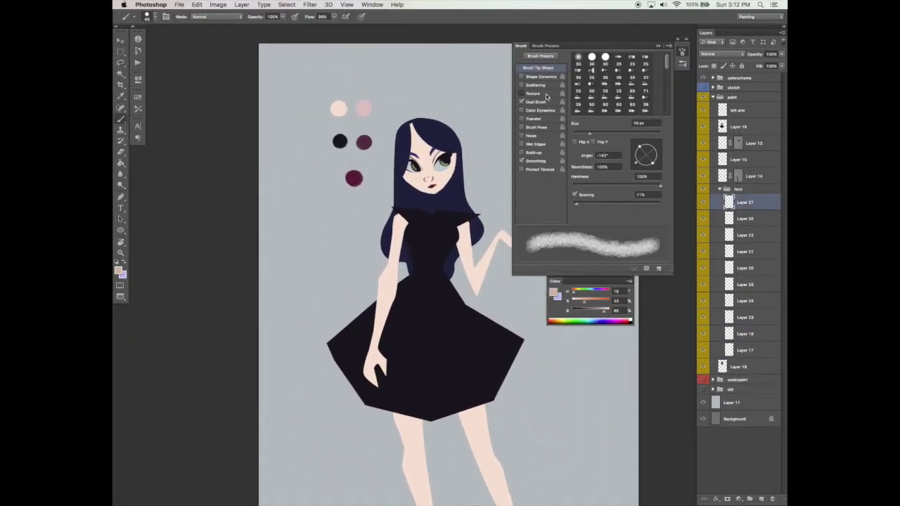
{"action": "left_click", "coordinate": [536, 102]}
{"action": "left_click_drag", "start_coordinate": [610, 167], "coordinate": [618, 167]}
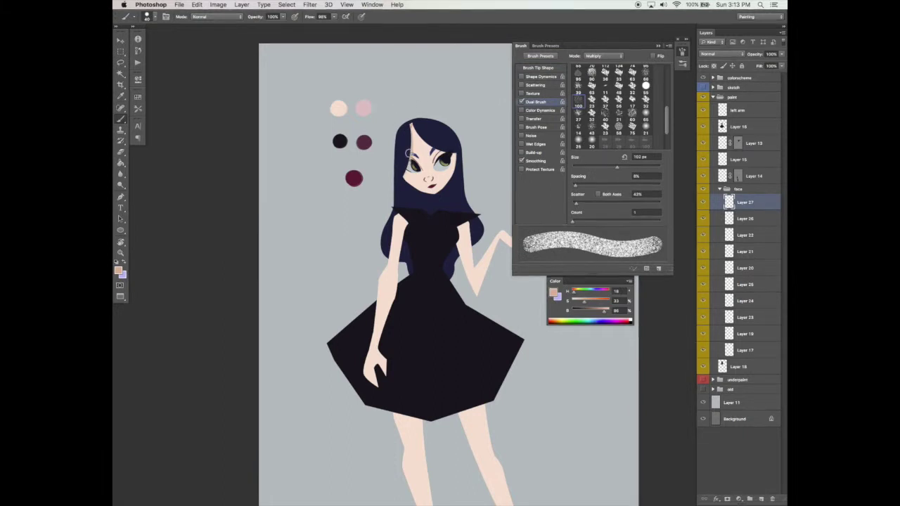
Set Layer 27 to Multiply at 89% opacity and paint shading along the forehead's hairline
{"action": "left_click", "coordinate": [718, 54]}
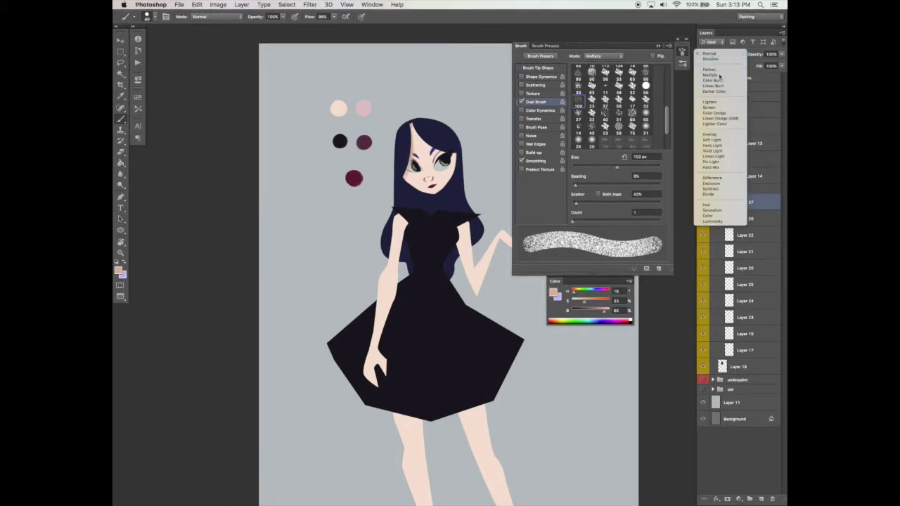
{"action": "left_click", "coordinate": [719, 77]}
{"action": "left_click", "coordinate": [781, 54]}
{"action": "left_click_drag", "start_coordinate": [780, 64], "coordinate": [776, 64]}
{"action": "left_click", "coordinate": [416, 125]}
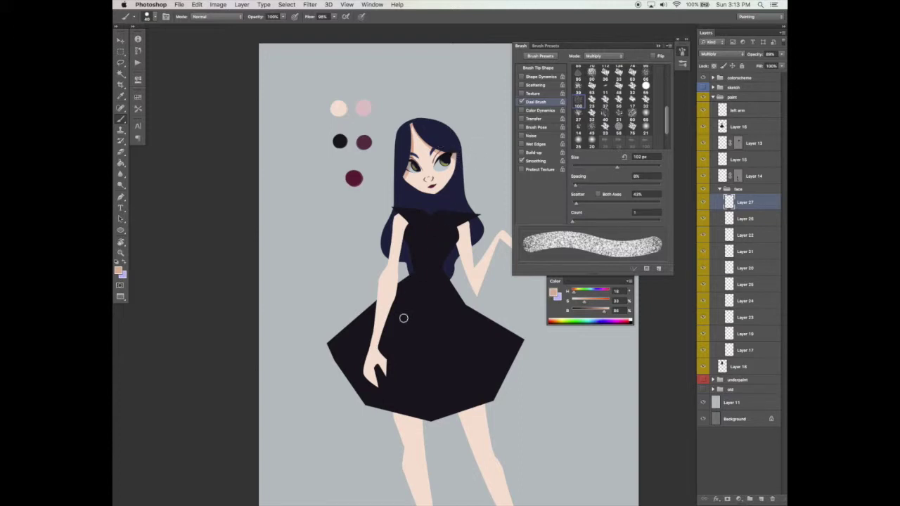
Shrink the brush and paint a tan shadow on the cheek below the smaller eye
{"action": "key", "text": "bracketleft"}
{"action": "key", "text": "bracketleft"}
{"action": "key", "text": "bracketleft"}
{"action": "key", "text": "bracketleft"}
{"action": "key", "text": "bracketleft"}
{"action": "key", "text": "bracketleft"}
{"action": "key", "text": "bracketright"}
{"action": "key", "text": "bracketright"}
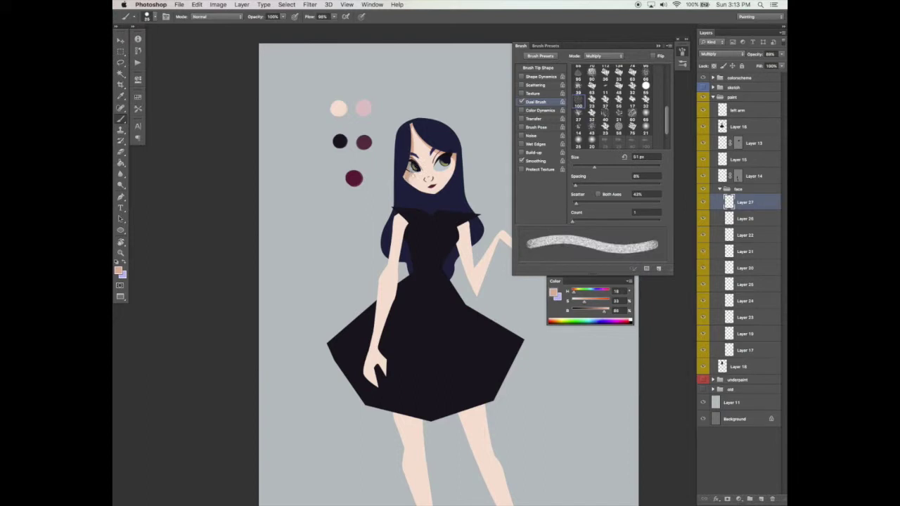
Refine the cheek shadow with the eraser and a 20 px brush, undoing unwanted strokes
{"action": "key", "text": "e"}
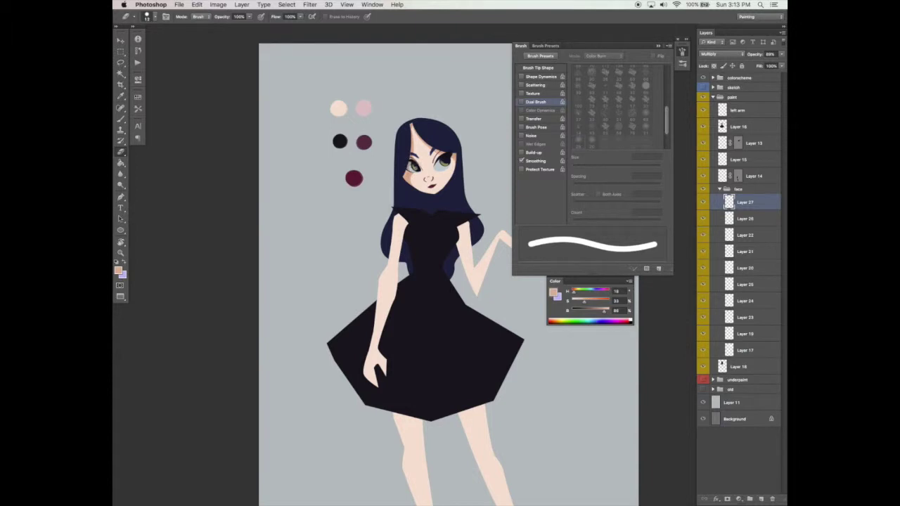
{"action": "scroll", "coordinate": [430, 127], "scroll_direction": "down", "scroll_amount": 1}
{"action": "key", "text": "b"}
{"action": "key", "text": "super+z"}
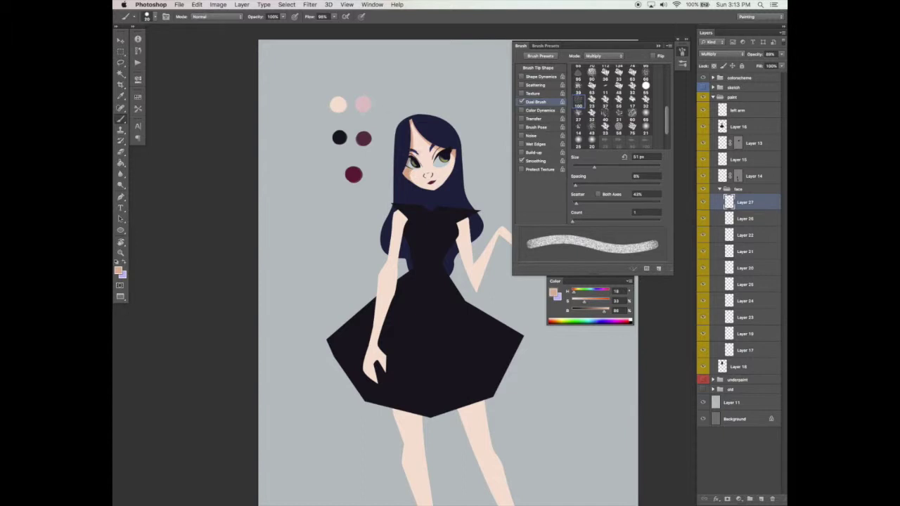
{"action": "key", "text": "super+z"}
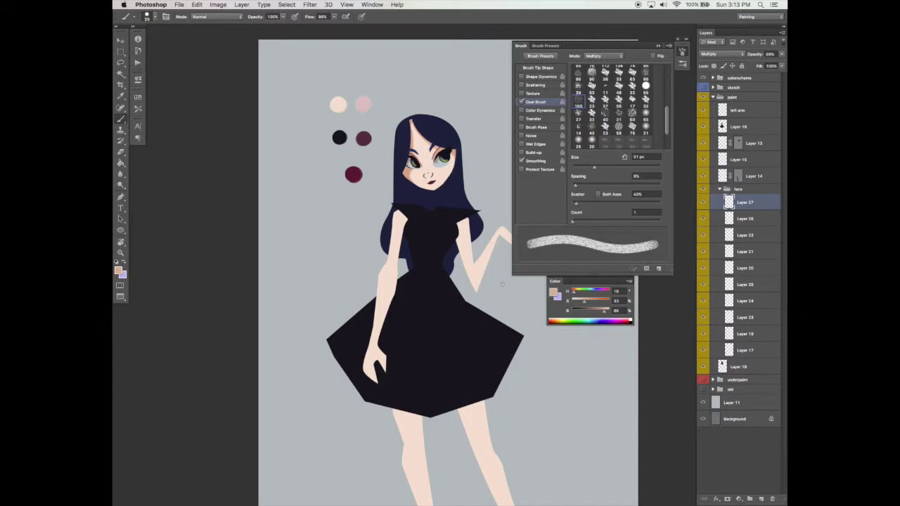
Save the document and clear the face selection
{"action": "scroll", "coordinate": [480, 369], "scroll_direction": "down", "scroll_amount": 1}
{"action": "key", "text": "v"}
{"action": "key", "text": "super+s"}
{"action": "key", "text": "super+d"}
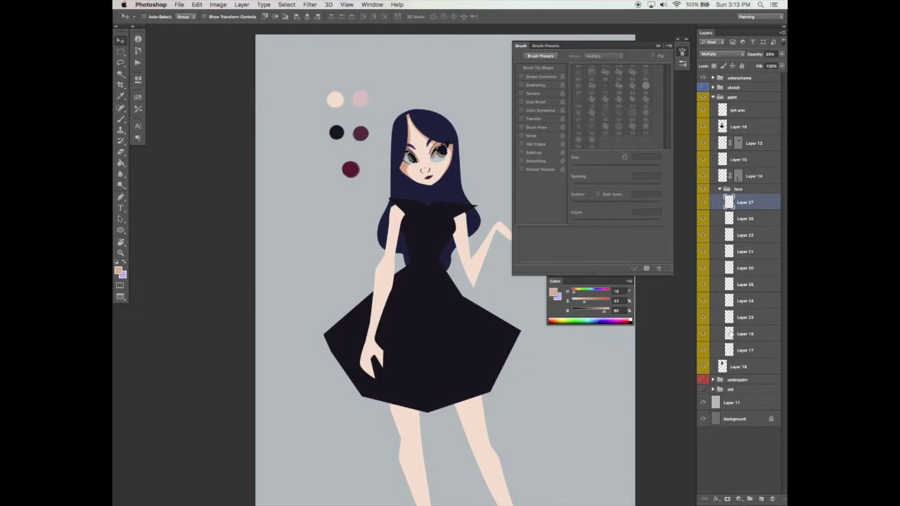
Shade the eyes with the dress's dark color inside their selection on a new layer above Layer 20, lower its opacity and save
{"action": "key", "text": "b"}
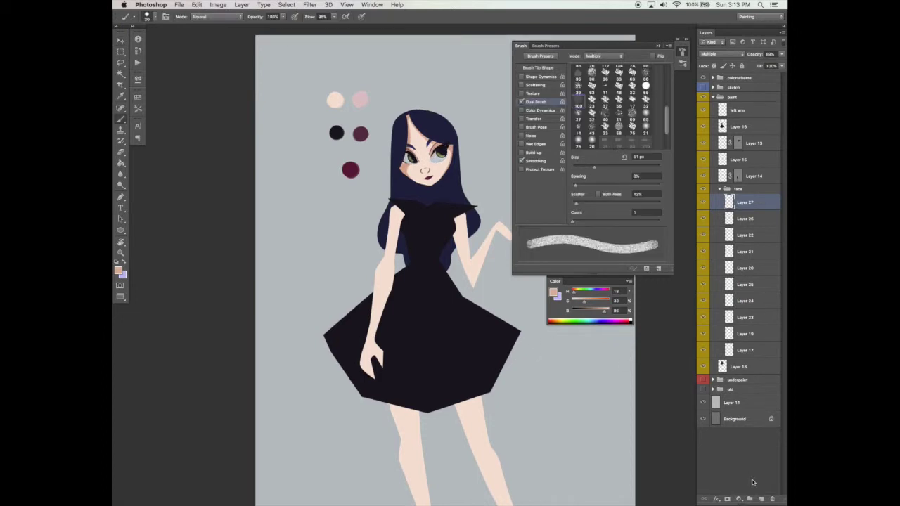
{"action": "left_click", "coordinate": [730, 320]}
{"action": "left_click", "coordinate": [730, 320], "text": "super"}
{"action": "left_click", "coordinate": [748, 263]}
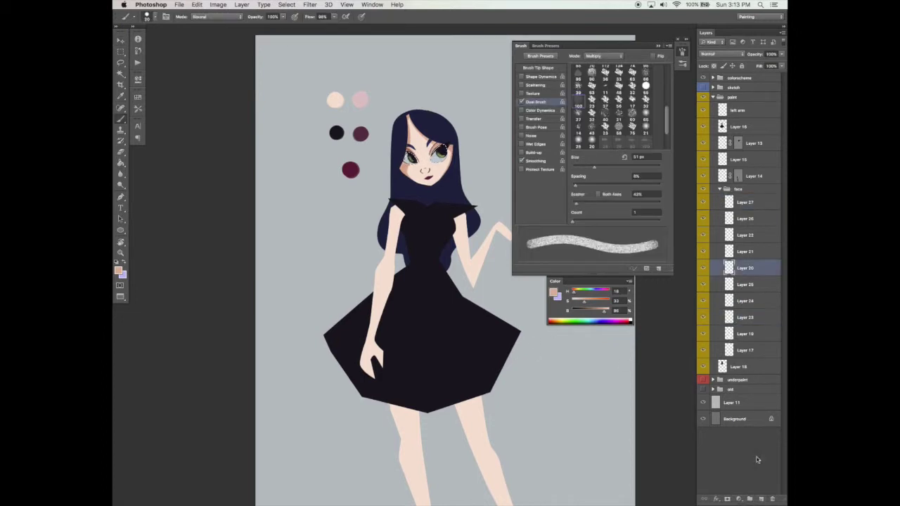
{"action": "left_click", "coordinate": [761, 499]}
{"action": "left_click", "coordinate": [471, 334], "text": "alt"}
{"action": "mouse_move", "coordinate": [395, 151]}
{"action": "left_mouse_down"}
{"action": "mouse_move", "coordinate": [442, 150]}
{"action": "mouse_move", "coordinate": [408, 156]}
{"action": "left_mouse_up"}
{"action": "left_click_drag", "start_coordinate": [782, 55], "coordinate": [763, 64]}
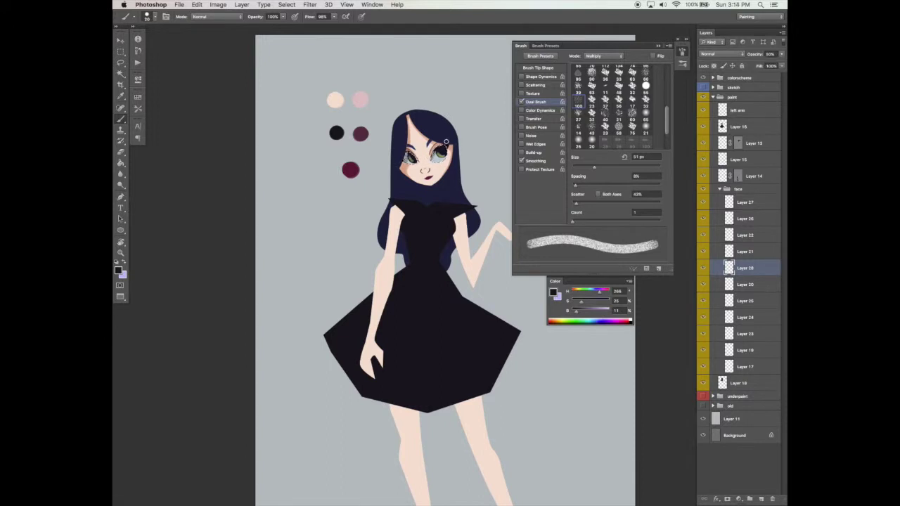
{"action": "key", "text": "v"}
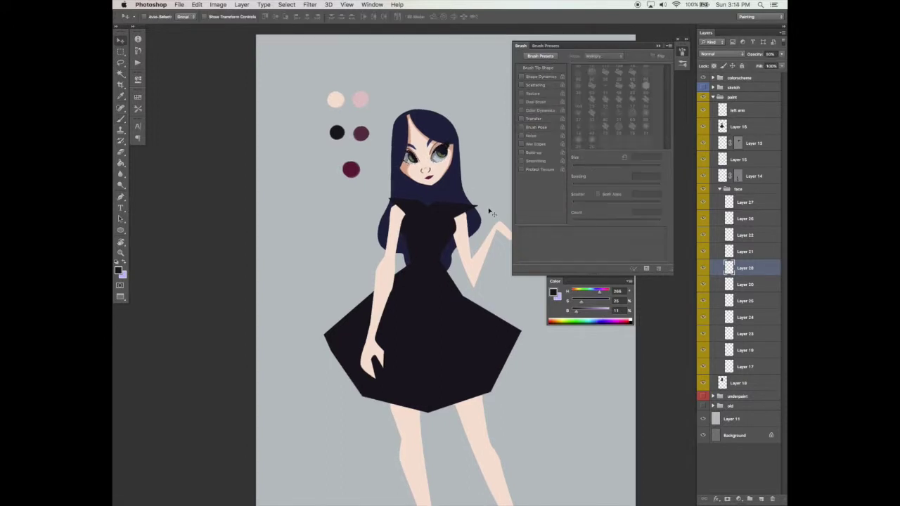
{"action": "left_click_drag", "start_coordinate": [518, 352], "coordinate": [500, 347]}
{"action": "key", "text": "super+s"}
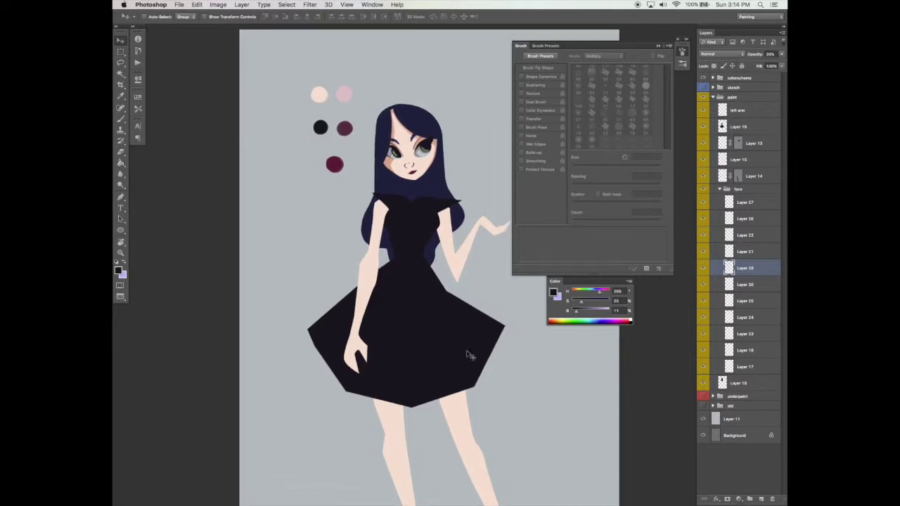
Paint the neck in the skin color on a new layer above the hair layer, briefly showing the sketch as a guide
{"action": "key", "text": "v"}
{"action": "right_click", "coordinate": [447, 212]}
{"action": "left_click", "coordinate": [470, 249]}
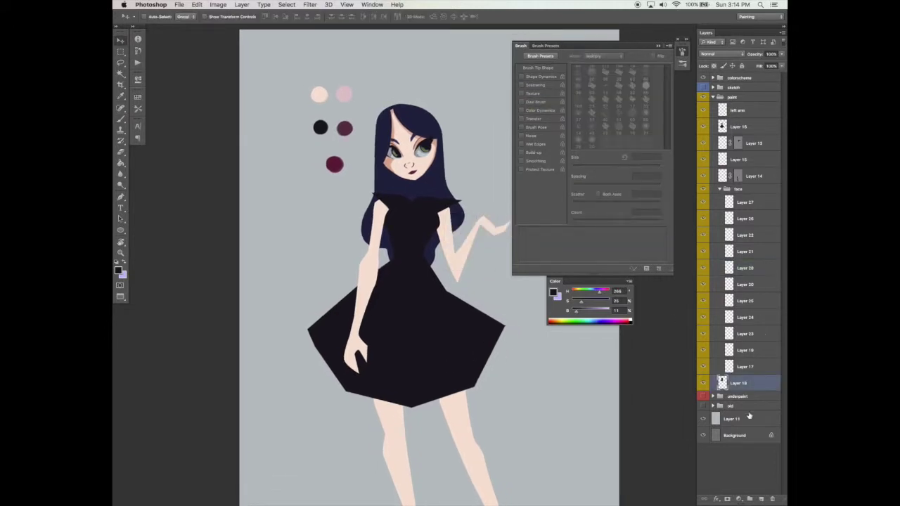
{"action": "left_click", "coordinate": [760, 499]}
{"action": "left_click", "coordinate": [720, 189]}
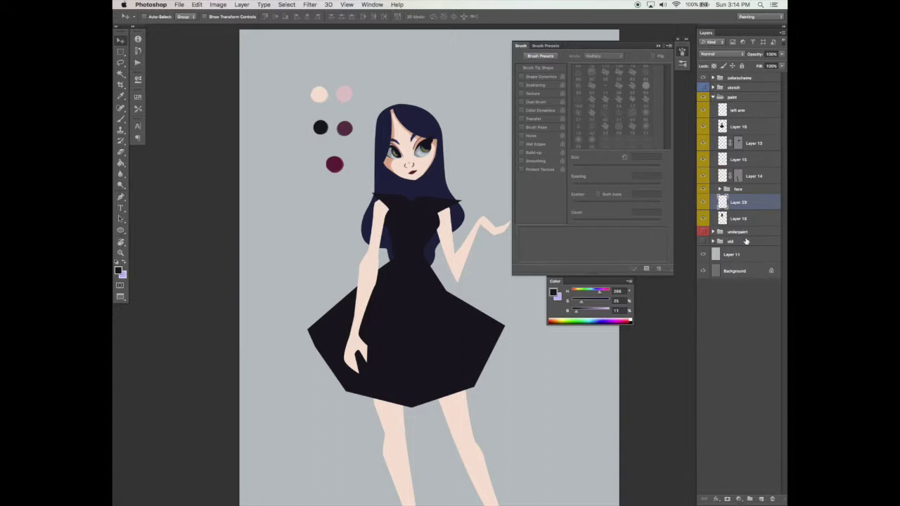
{"action": "key", "text": "b"}
{"action": "left_click", "coordinate": [459, 260], "text": "alt"}
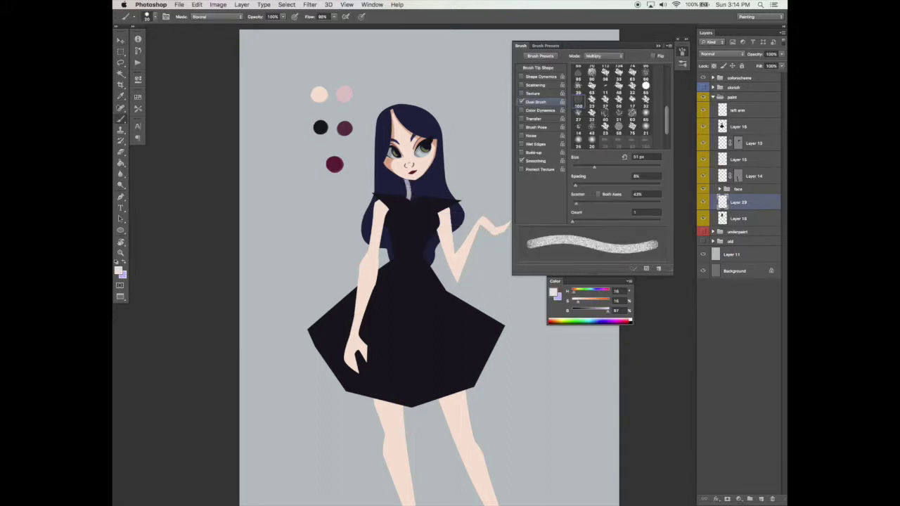
{"action": "key", "text": "super+z"}
{"action": "left_click", "coordinate": [703, 88]}
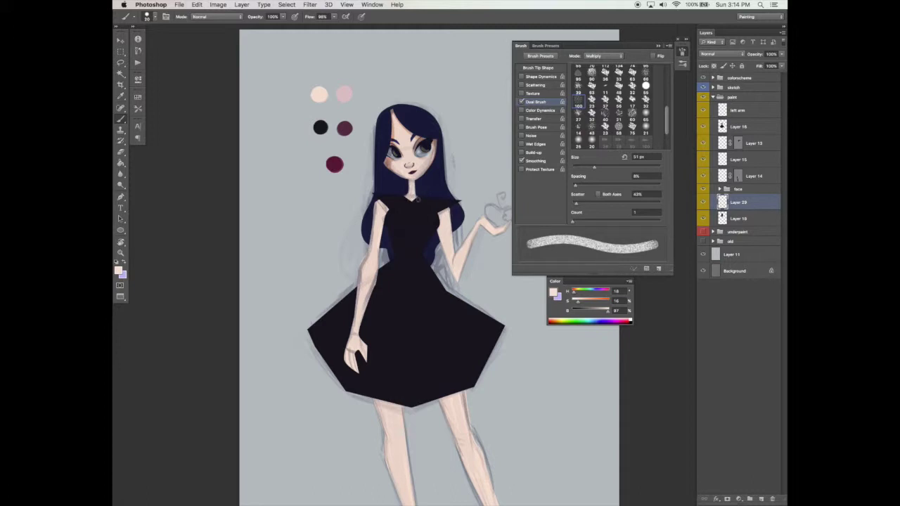
{"action": "left_click", "coordinate": [704, 86]}
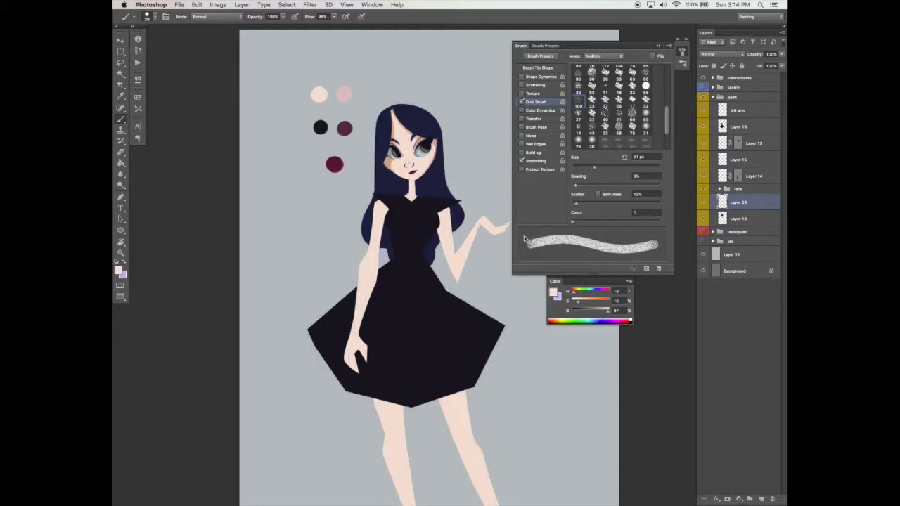
Sample the cheek shadow color, shade the neck below the chin and clear the selection
{"action": "left_click", "coordinate": [387, 161], "text": "alt"}
{"action": "left_click_drag", "start_coordinate": [471, 232], "coordinate": [480, 220]}
{"action": "key", "text": "super+d"}
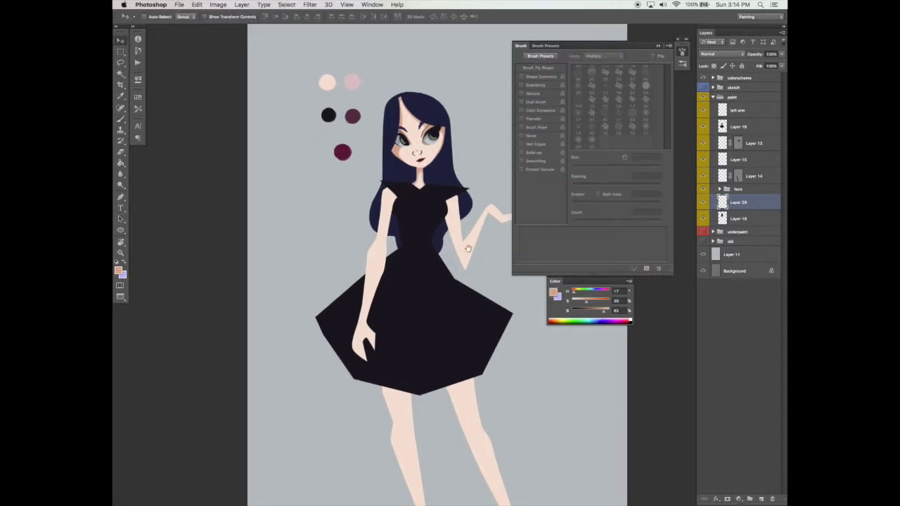
{"action": "scroll", "coordinate": [468, 248], "scroll_direction": "down", "scroll_amount": 3}
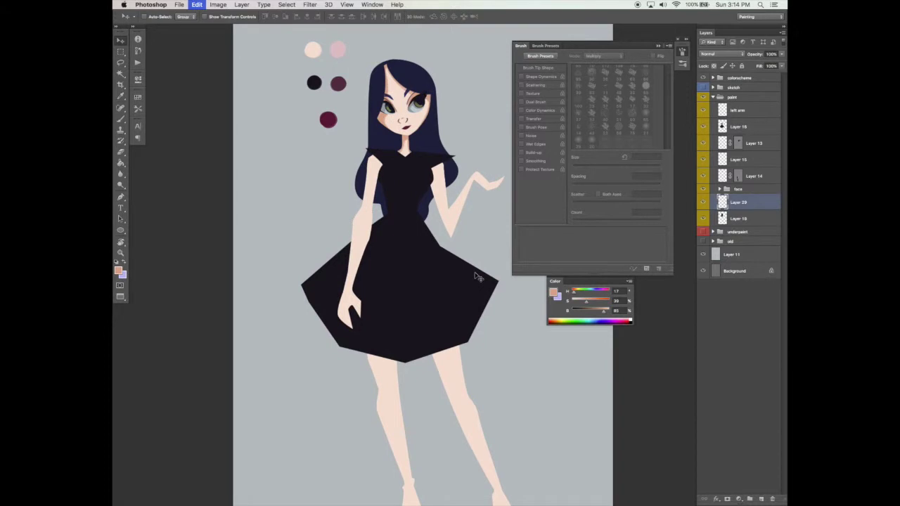
{"action": "scroll", "coordinate": [466, 271], "scroll_direction": "down", "scroll_amount": 4}
{"action": "key", "text": "b"}
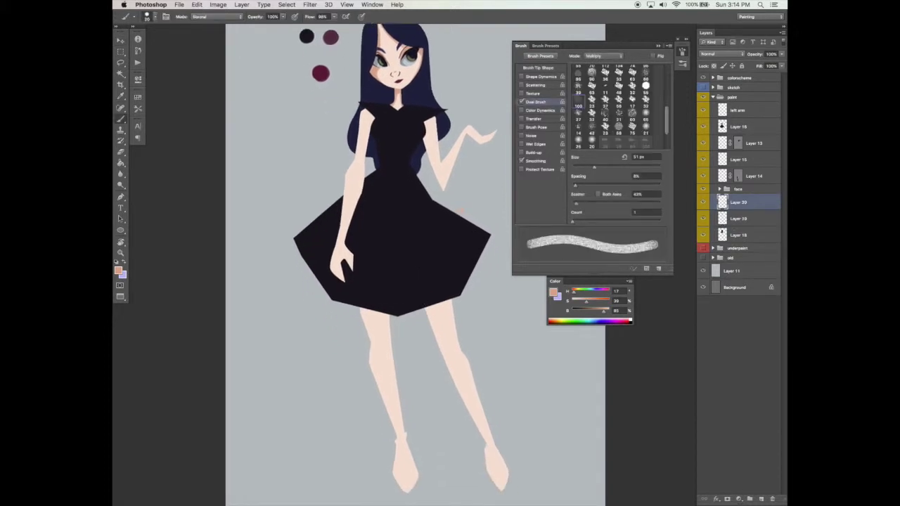
{"action": "key", "text": "Tab"}
{"action": "key", "text": "Tab"}
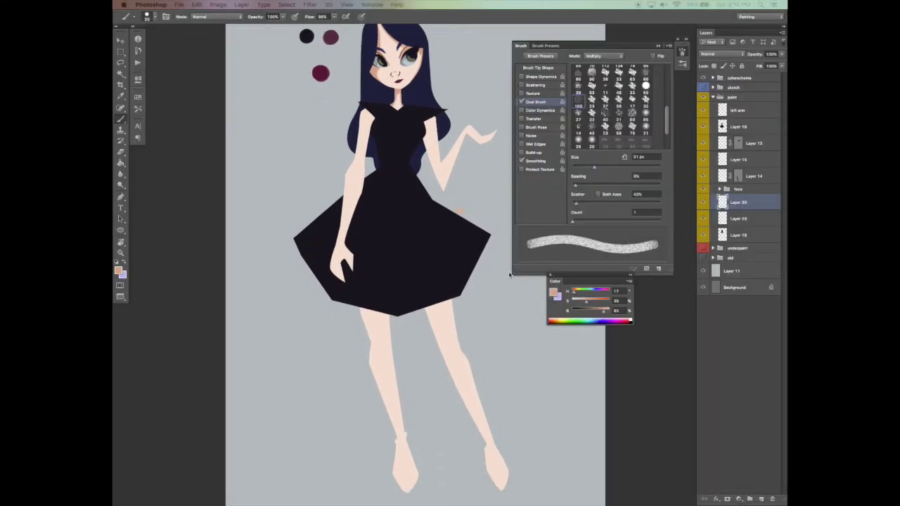
{"action": "key", "text": "Tab"}
{"action": "key", "text": "Tab"}
Select Layer 15 through the leg and toggle the visibility of Layers 15 and 14 to identify each leg
{"action": "scroll", "coordinate": [468, 342], "scroll_direction": "down", "scroll_amount": 1}
{"action": "right_click", "coordinate": [457, 320]}
{"action": "left_click", "coordinate": [484, 352]}
{"action": "right_click", "coordinate": [457, 336]}
{"action": "left_click", "coordinate": [485, 353]}
{"action": "left_click", "coordinate": [704, 160]}
{"action": "left_click", "coordinate": [703, 160]}
{"action": "left_click", "coordinate": [705, 177]}
{"action": "left_click", "coordinate": [705, 176]}
Sample the light pink swatch and give the brush 0% hardness with an enlarged tip and dual brush size
{"action": "key", "text": "b"}
{"action": "left_click_drag", "start_coordinate": [422, 211], "coordinate": [429, 310]}
{"action": "left_click", "coordinate": [328, 63], "text": "alt"}
{"action": "left_click_drag", "start_coordinate": [422, 391], "coordinate": [412, 286]}
{"action": "left_click", "coordinate": [540, 68]}
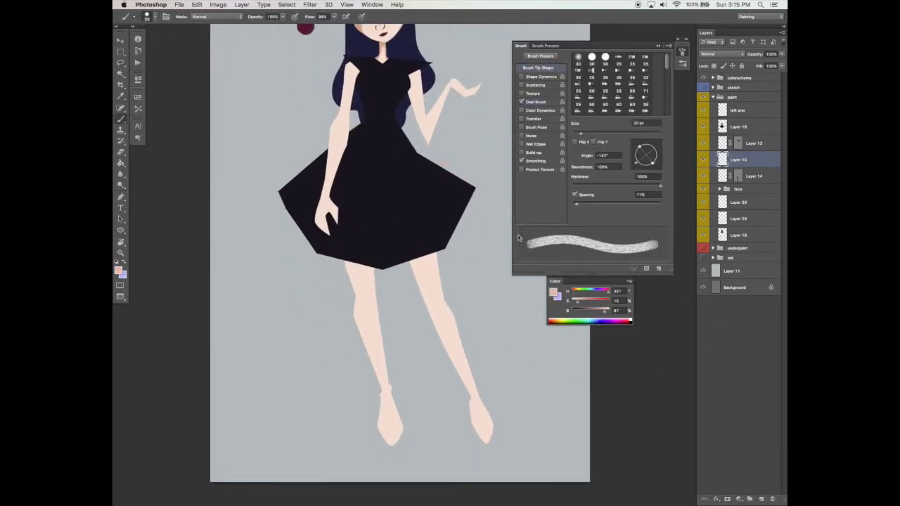
{"action": "scroll", "coordinate": [571, 203], "scroll_direction": "down", "scroll_amount": 3}
{"action": "left_click", "coordinate": [575, 187]}
{"action": "left_click", "coordinate": [618, 134]}
{"action": "left_click", "coordinate": [536, 102]}
{"action": "left_click", "coordinate": [625, 168]}
{"action": "left_click_drag", "start_coordinate": [625, 168], "coordinate": [636, 168]}
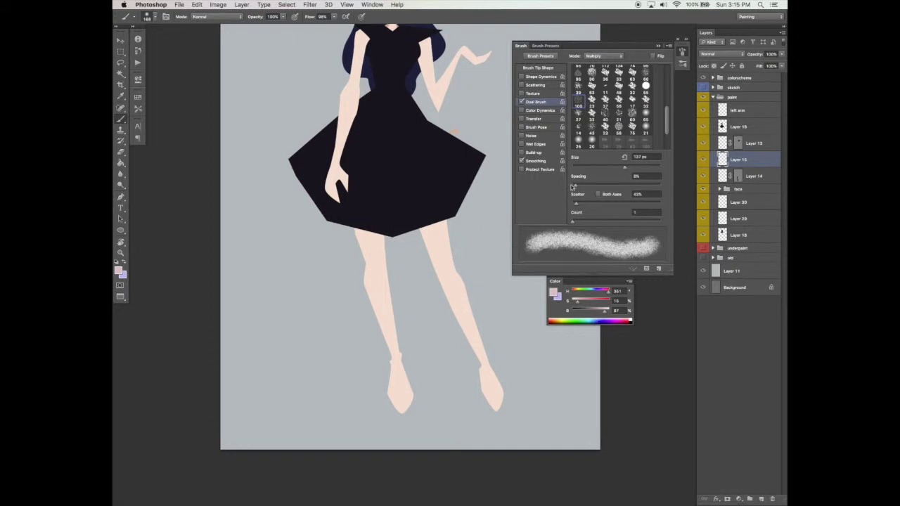
Paint a soft pink shadow on the right-hand thigh just below the skirt hem, undoing unwanted strokes
{"action": "key", "text": "super+s"}
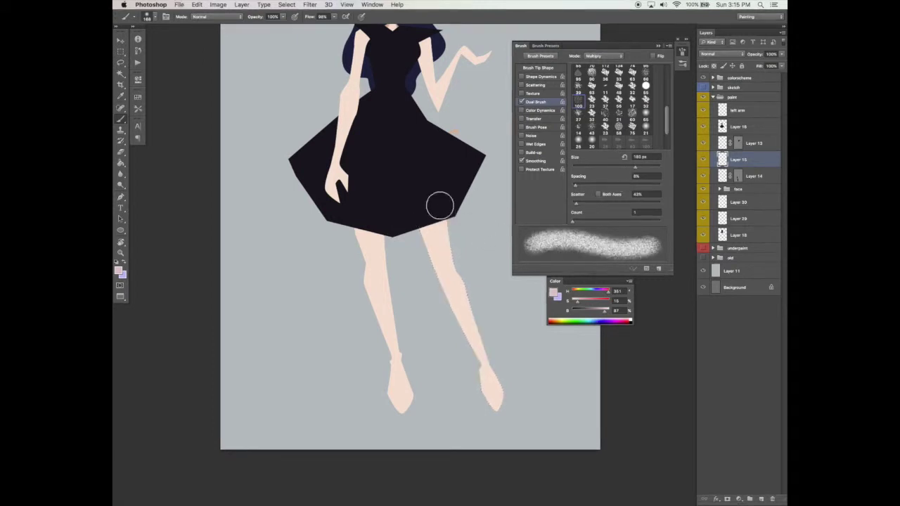
{"action": "left_click_drag", "start_coordinate": [395, 221], "coordinate": [467, 187]}
{"action": "key", "text": "super+z"}
{"action": "left_click_drag", "start_coordinate": [418, 221], "coordinate": [461, 193]}
{"action": "key", "text": "super+z"}
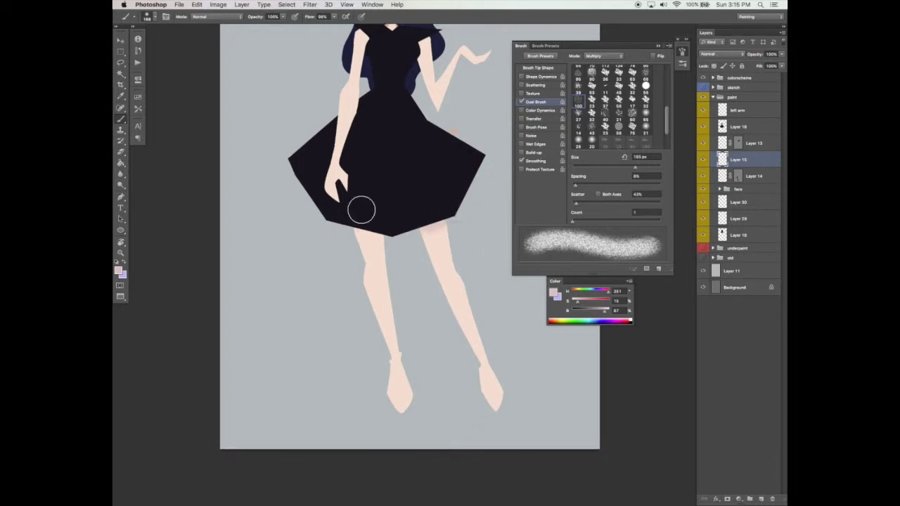
Merge the two leg layers, Layer 15 and Layer 14, and rename the result legs
{"action": "key", "text": "v"}
{"action": "left_click", "coordinate": [702, 180]}
{"action": "left_click", "coordinate": [701, 177]}
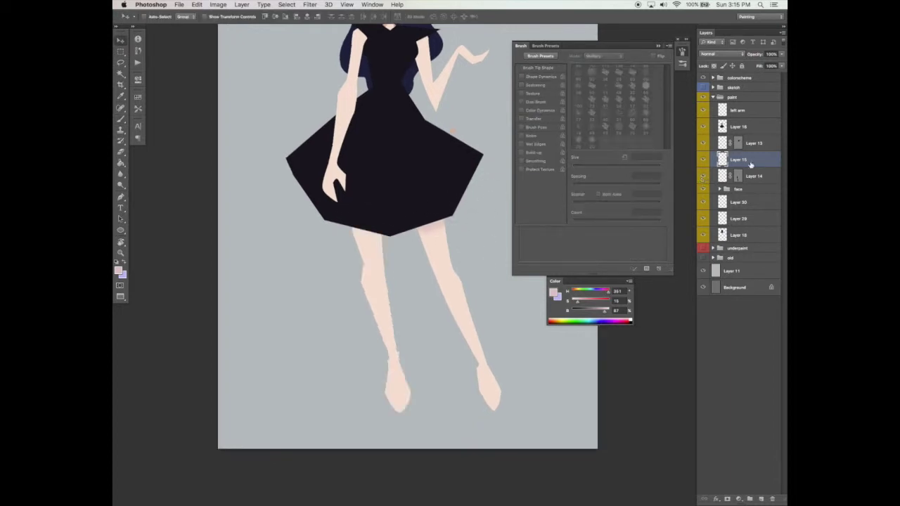
{"action": "key", "text": "super+e"}
{"action": "left_click", "coordinate": [515, 171]}
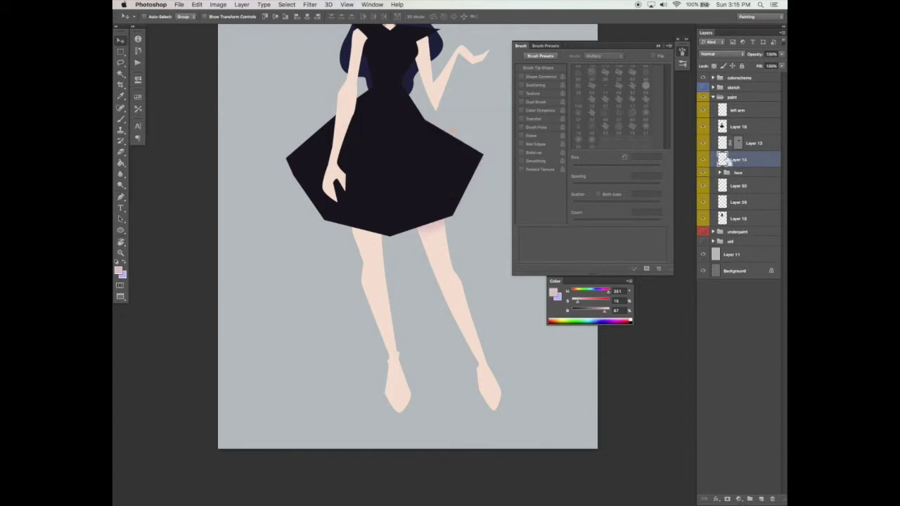
{"action": "double_click", "coordinate": [738, 159]}
{"action": "type", "text": "legs"}
{"action": "key", "text": "Return"}
Add pink shading to the left-hand leg below the skirt hem and undo the unwanted strokes
{"action": "key", "text": "b"}
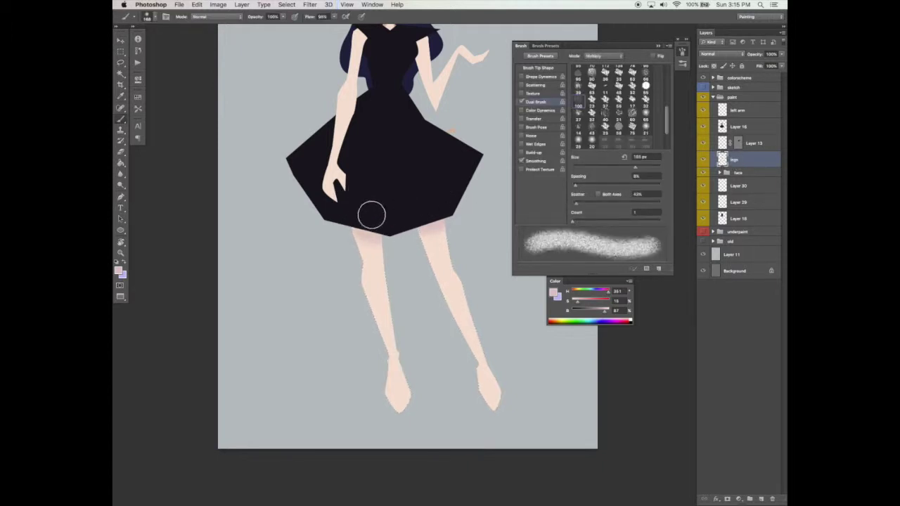
{"action": "mouse_move", "coordinate": [375, 282]}
{"action": "left_mouse_down"}
{"action": "mouse_move", "coordinate": [384, 277]}
{"action": "mouse_move", "coordinate": [374, 266]}
{"action": "left_mouse_up"}
{"action": "key", "text": "super+z"}
{"action": "key", "text": "super+z"}
Reduce the brush to 101 px and paint soft pink shading on both knees and ankles
{"action": "left_click", "coordinate": [558, 68]}
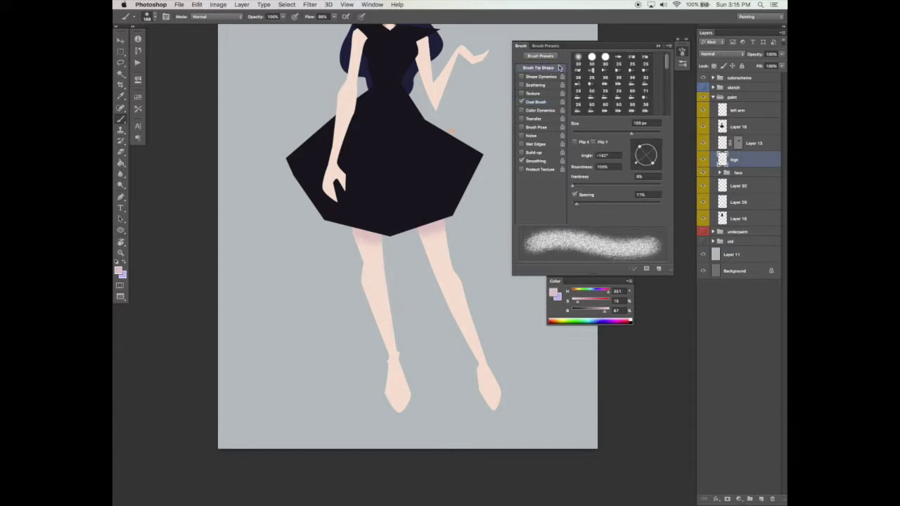
{"action": "left_click_drag", "start_coordinate": [631, 133], "coordinate": [617, 133]}
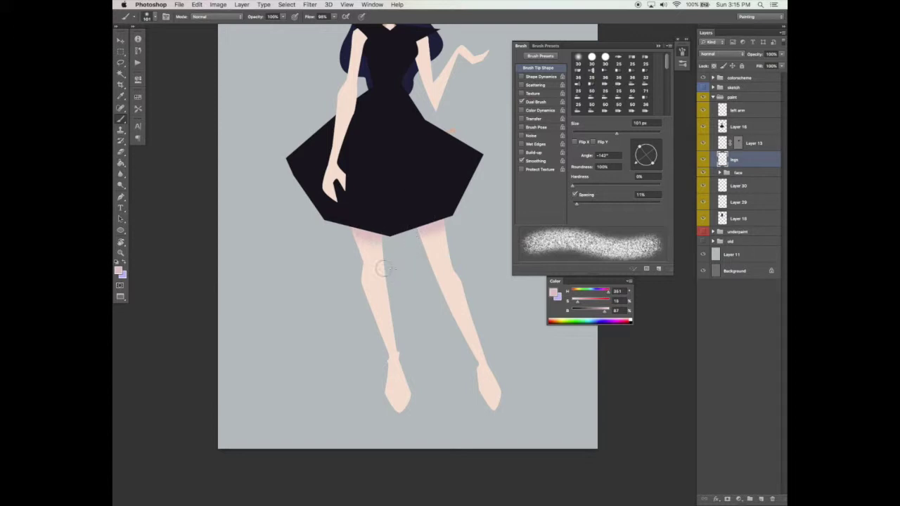
{"action": "mouse_move", "coordinate": [368, 279]}
{"action": "left_mouse_down"}
{"action": "mouse_move", "coordinate": [380, 271]}
{"action": "mouse_move", "coordinate": [389, 279]}
{"action": "left_mouse_up"}
{"action": "key", "text": "super+z"}
{"action": "left_click_drag", "start_coordinate": [443, 273], "coordinate": [455, 265]}
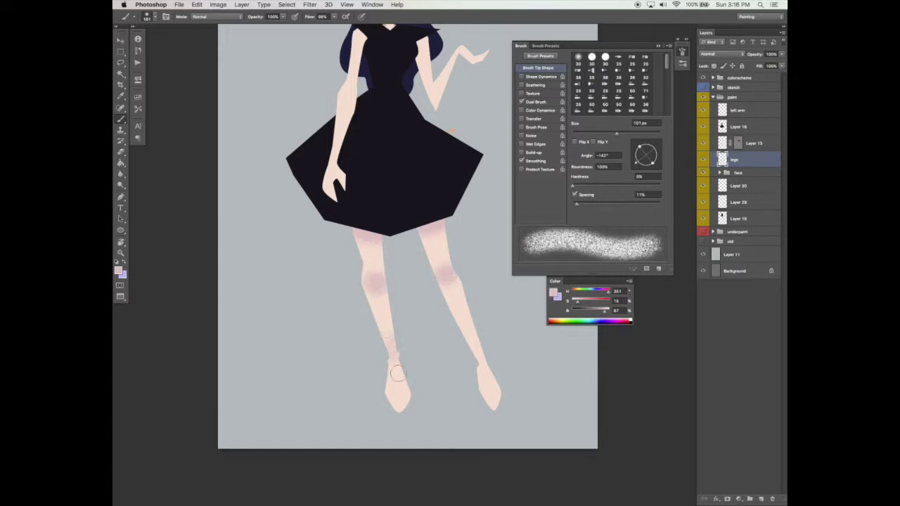
{"action": "mouse_move", "coordinate": [458, 318]}
{"action": "left_mouse_down"}
{"action": "mouse_move", "coordinate": [480, 353]}
{"action": "mouse_move", "coordinate": [464, 323]}
{"action": "left_mouse_up"}
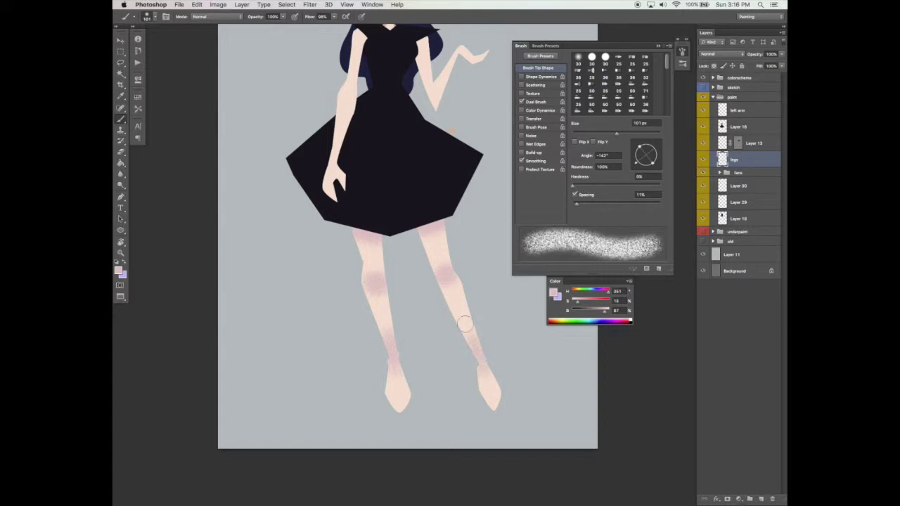
Set the eraser size to 64 px and sample a color from the upper leg for the brush
{"action": "key", "text": "e"}
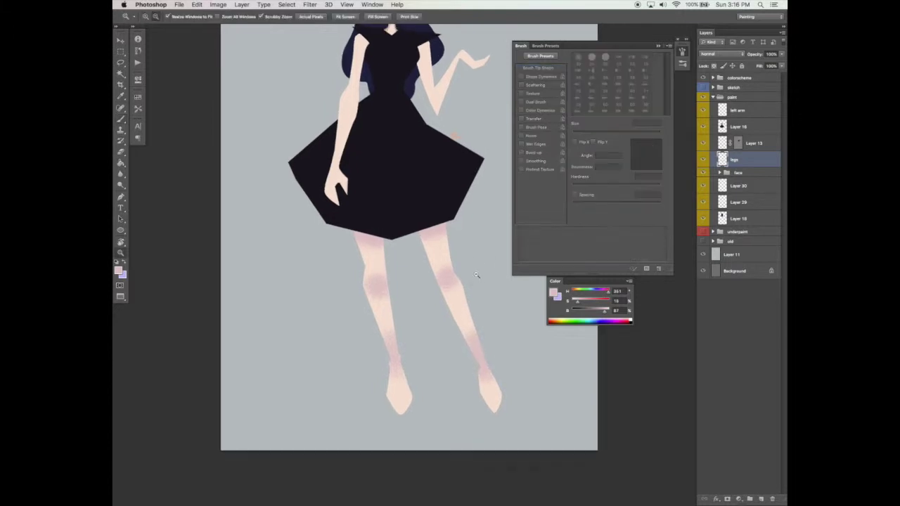
{"action": "key", "text": "super+minus"}
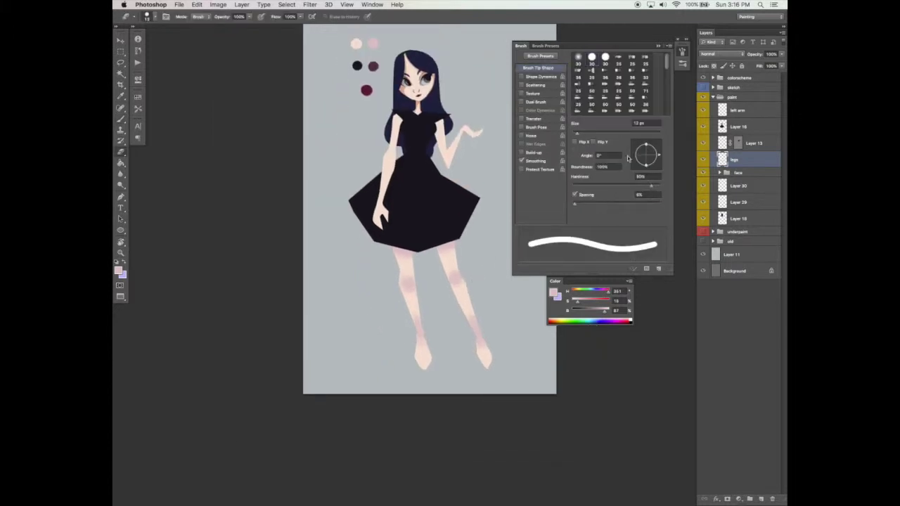
{"action": "left_click", "coordinate": [600, 133]}
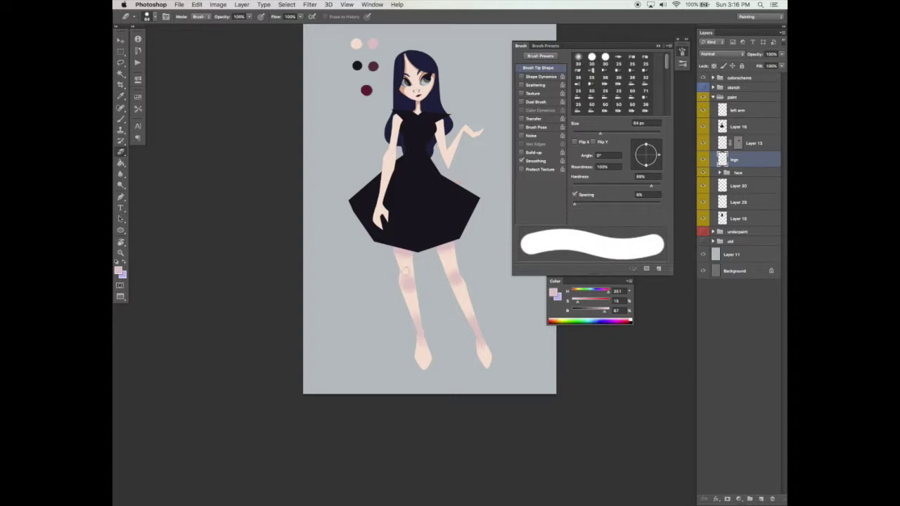
{"action": "key", "text": "b"}
{"action": "left_click", "coordinate": [414, 264], "text": "alt"}
{"action": "left_click", "coordinate": [640, 185]}
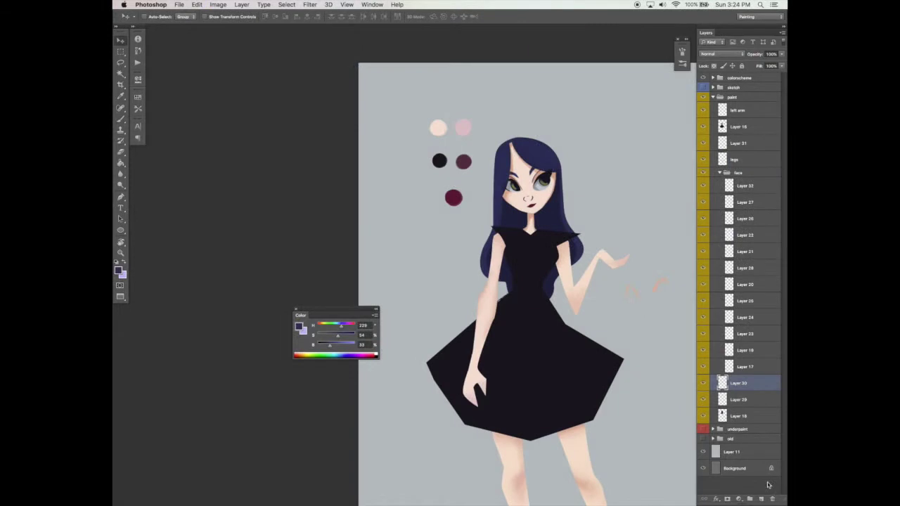
Delete Layer 30 with its stray orange marks and select the dress layer from the canvas
{"action": "left_click", "coordinate": [772, 498]}
{"action": "left_click", "coordinate": [569, 229], "text": "alt"}
{"action": "left_click_drag", "start_coordinate": [608, 335], "coordinate": [608, 274]}
{"action": "left_click", "coordinate": [559, 340], "text": "super"}
{"action": "right_click", "coordinate": [570, 240]}
{"action": "left_click", "coordinate": [586, 245]}
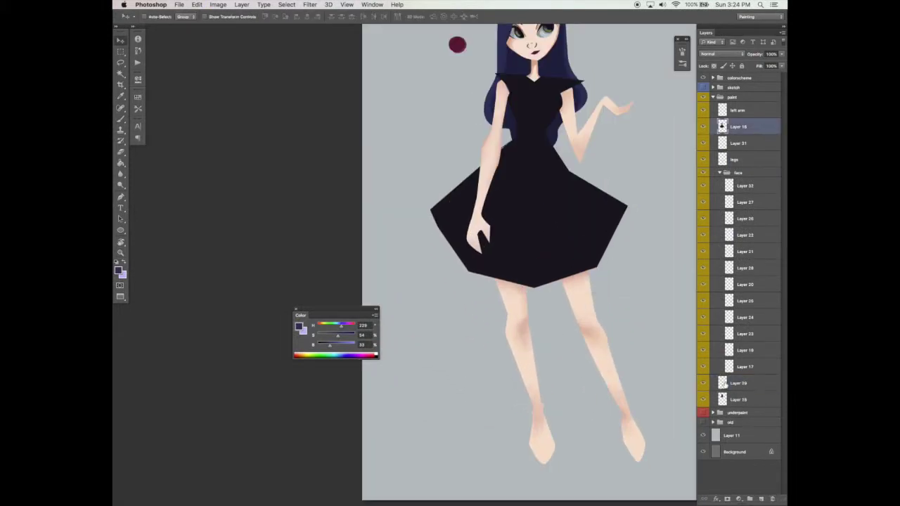
Paint pointed shoes on both feet in the dress's black on a new layer above the legs layer
{"action": "left_click", "coordinate": [737, 159]}
{"action": "key", "text": "b"}
{"action": "left_click", "coordinate": [761, 498]}
{"action": "left_click", "coordinate": [582, 240], "text": "alt"}
{"action": "left_click_drag", "start_coordinate": [532, 441], "coordinate": [552, 461]}
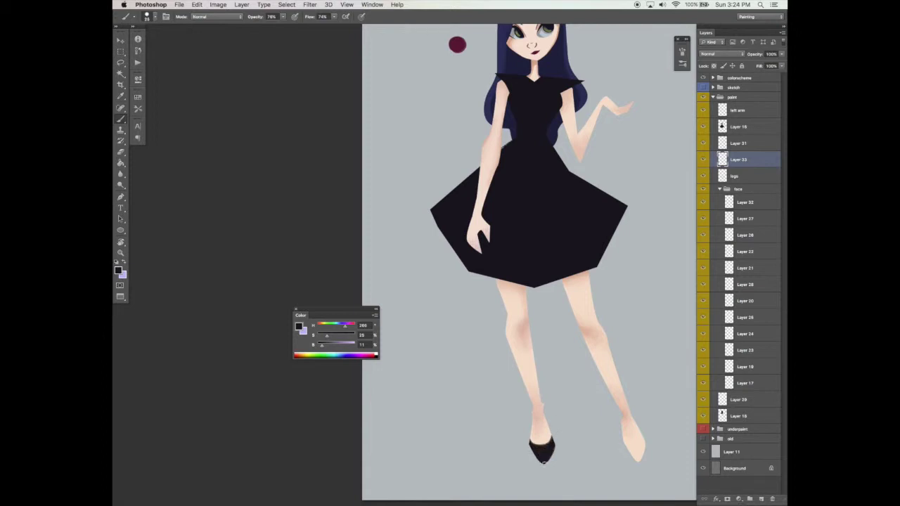
{"action": "mouse_move", "coordinate": [623, 444]}
{"action": "left_mouse_down"}
{"action": "mouse_move", "coordinate": [642, 447]}
{"action": "mouse_move", "coordinate": [637, 456]}
{"action": "mouse_move", "coordinate": [649, 426]}
{"action": "left_mouse_up"}
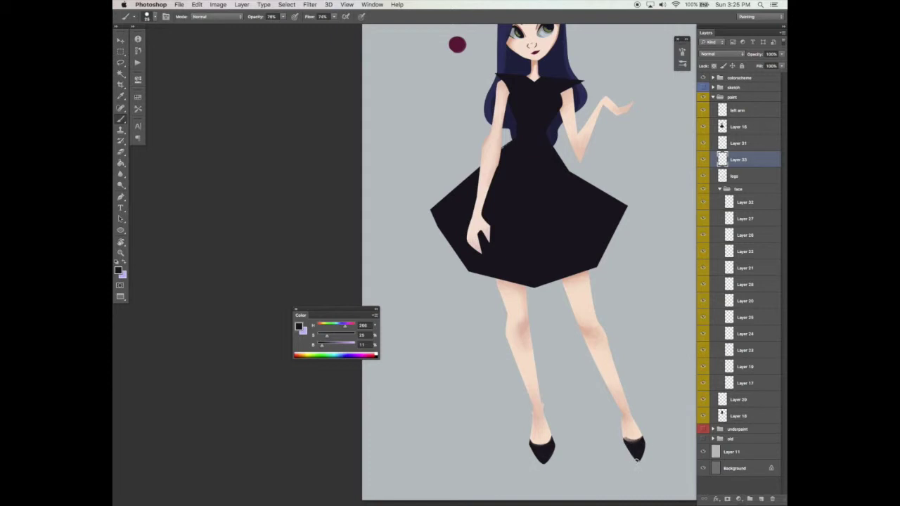
Enlarge the eraser and trim the upper openings of both black shoes
{"action": "key", "text": "e"}
{"action": "scroll", "coordinate": [529, 260], "scroll_direction": "down", "scroll_amount": 1}
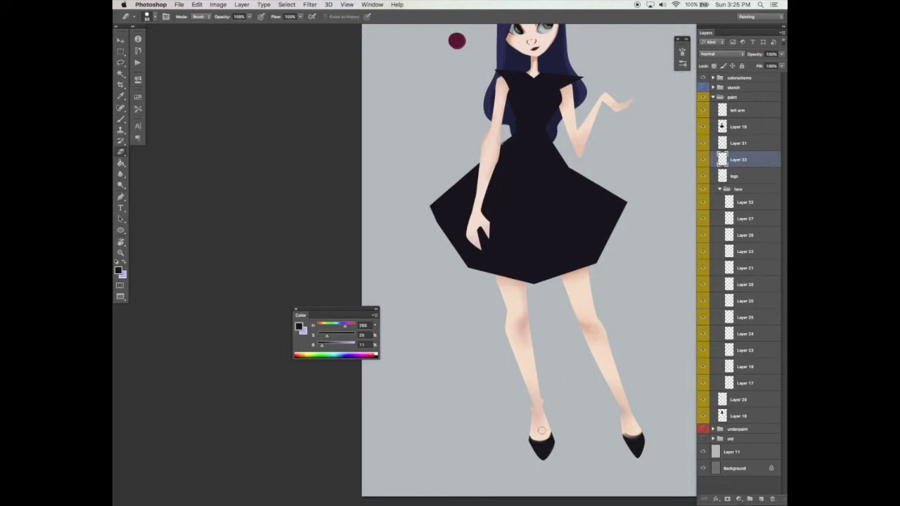
{"action": "key", "text": "bracketright"}
{"action": "key", "text": "bracketright"}
{"action": "key", "text": "bracketright"}
{"action": "key", "text": "bracketright"}
{"action": "left_click_drag", "start_coordinate": [540, 430], "coordinate": [547, 423]}
{"action": "left_click_drag", "start_coordinate": [634, 428], "coordinate": [631, 415]}
{"action": "key", "text": "super+minus"}
{"action": "key", "text": "super+minus"}
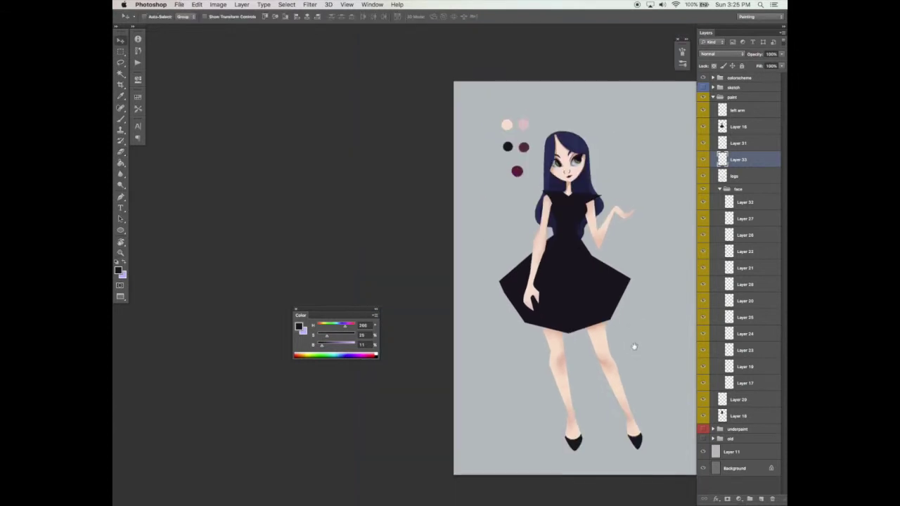
{"action": "scroll", "coordinate": [635, 345], "scroll_direction": "up", "scroll_amount": 2}
{"action": "scroll", "coordinate": [601, 211], "scroll_direction": "right", "scroll_amount": 3}
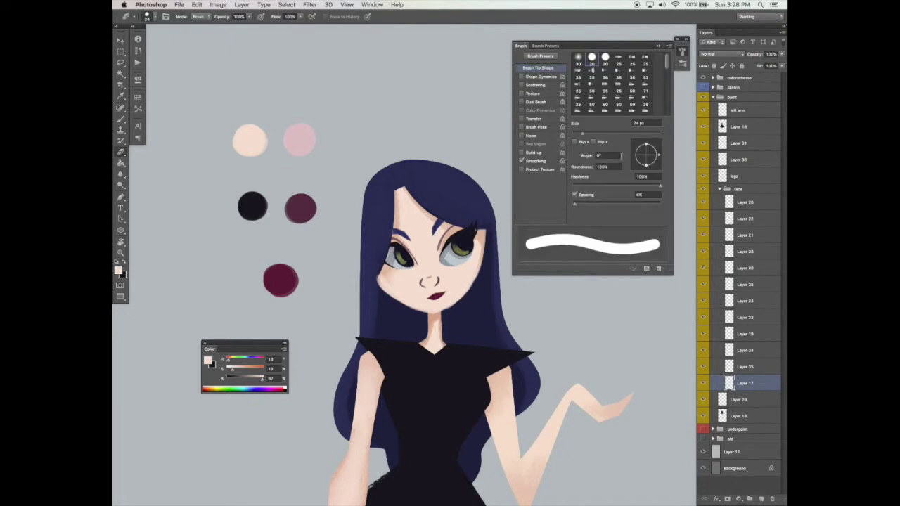
Set the eraser to 17 px and clean the rough edges of the face along the right jaw and left cheek
{"action": "left_click_drag", "start_coordinate": [582, 133], "coordinate": [580, 134]}
{"action": "left_click", "coordinate": [470, 248], "text": "super"}
{"action": "left_click", "coordinate": [469, 247], "text": "super"}
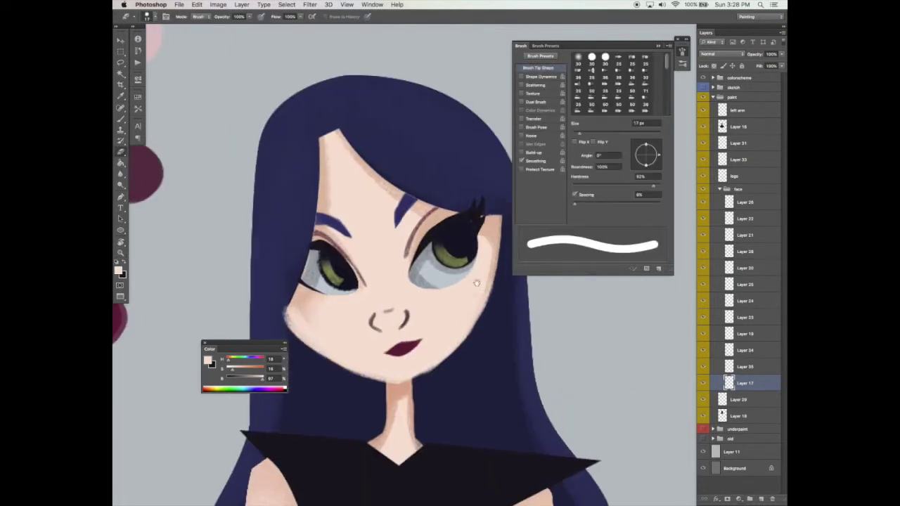
{"action": "left_click_drag", "start_coordinate": [472, 289], "coordinate": [497, 201]}
{"action": "left_click_drag", "start_coordinate": [620, 46], "coordinate": [658, 44]}
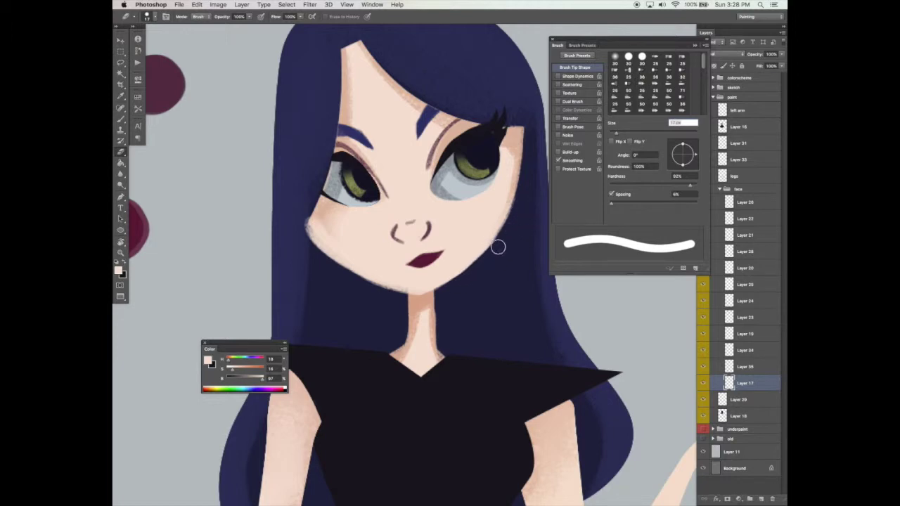
{"action": "key", "text": "b"}
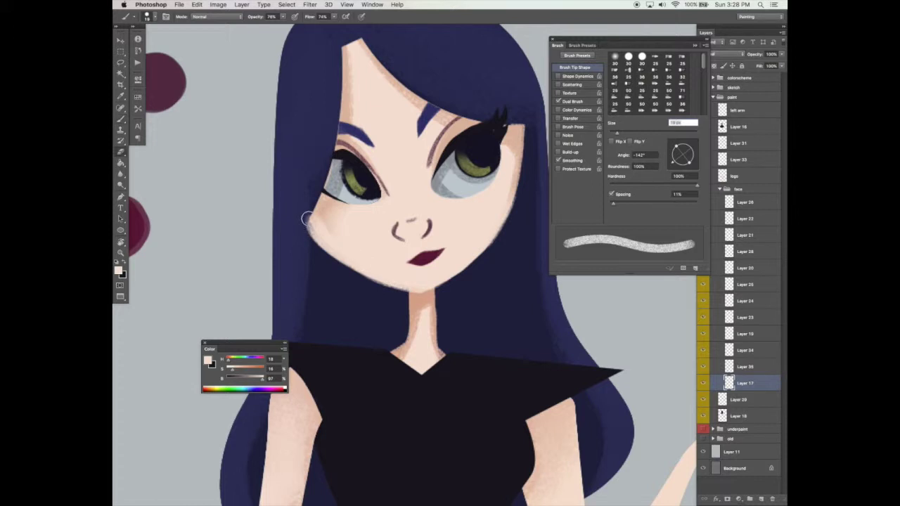
{"action": "key", "text": "e"}
{"action": "scroll", "coordinate": [305, 204], "scroll_direction": "down", "scroll_amount": 2}
{"action": "left_click_drag", "start_coordinate": [303, 224], "coordinate": [306, 203]}
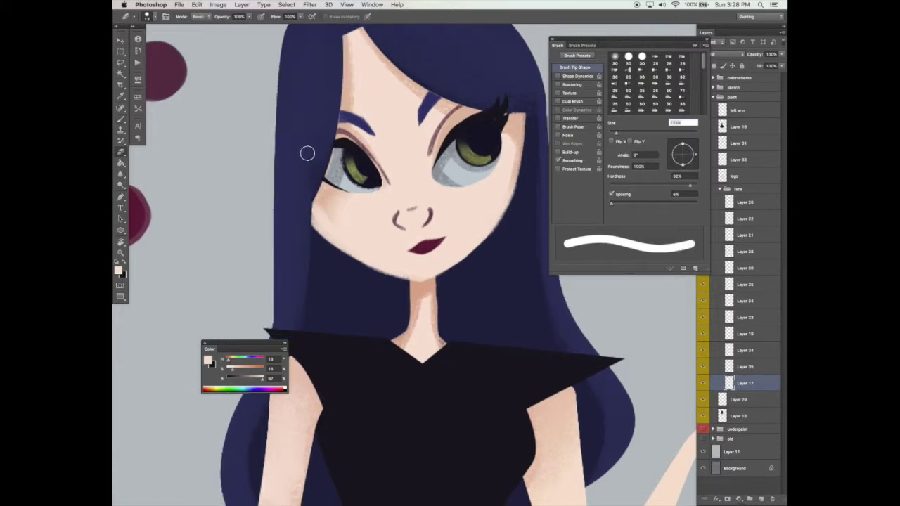
Shade the left cheek edge with a sampled skin-shadow tone and blend it inward with the lighter skin color
{"action": "key", "text": "b"}
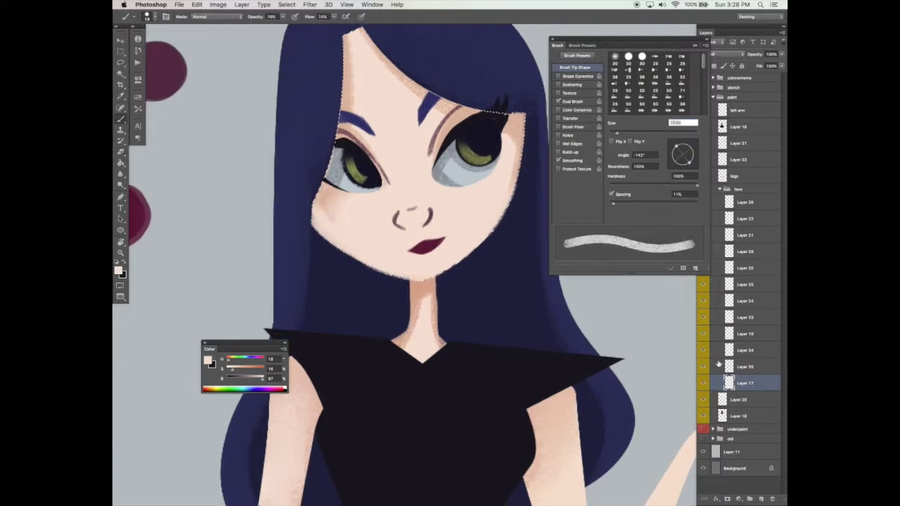
{"action": "left_click", "coordinate": [322, 194], "text": "alt"}
{"action": "left_click_drag", "start_coordinate": [313, 206], "coordinate": [346, 259]}
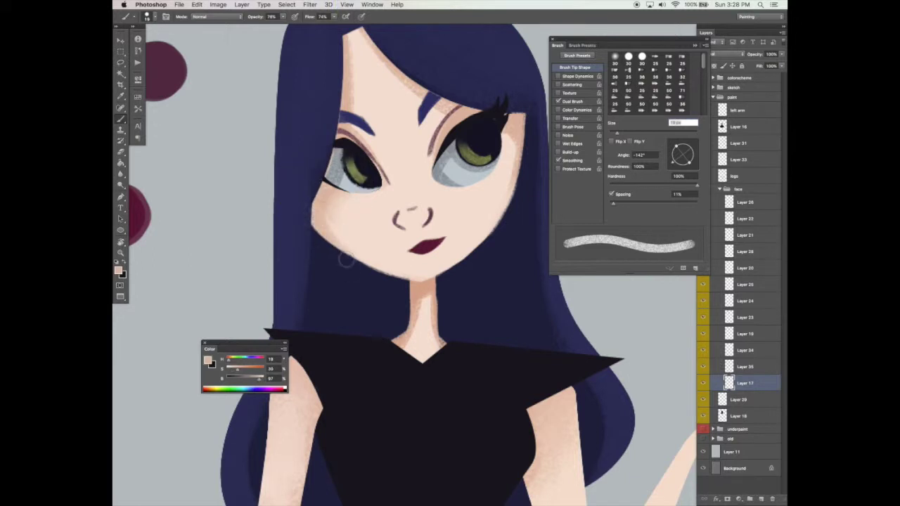
{"action": "left_click", "coordinate": [358, 226], "text": "alt"}
{"action": "mouse_move", "coordinate": [346, 213]}
{"action": "left_mouse_down"}
{"action": "mouse_move", "coordinate": [335, 210]}
{"action": "mouse_move", "coordinate": [358, 205]}
{"action": "left_mouse_up"}
{"action": "left_click", "coordinate": [355, 244], "text": "alt"}
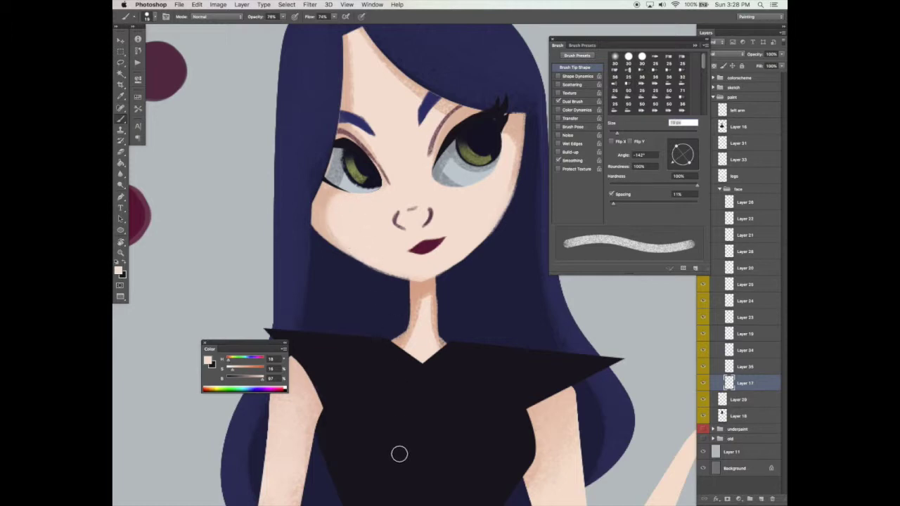
{"action": "left_click", "coordinate": [329, 191], "text": "alt"}
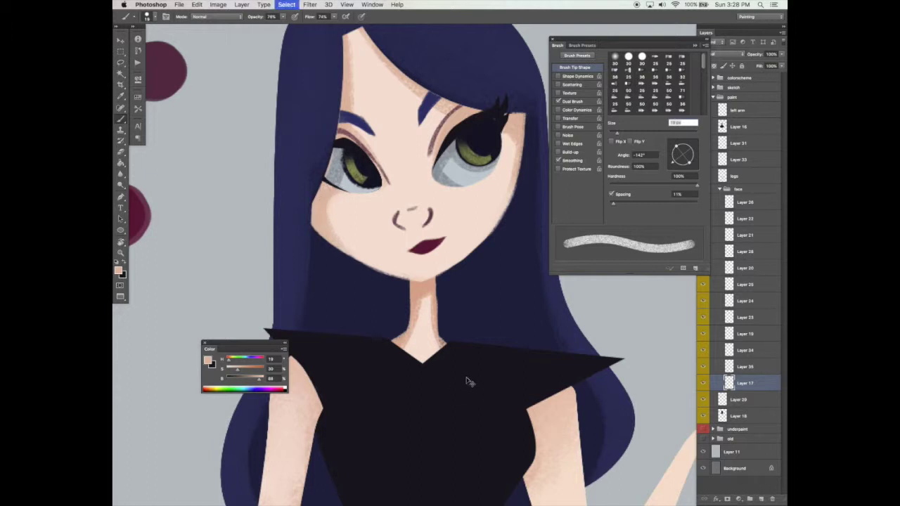
Rebuild the right jawline with the light skin color and trim the jaw and chin edges with the eraser
{"action": "scroll", "coordinate": [489, 331], "scroll_direction": "up", "scroll_amount": 2}
{"action": "left_click", "coordinate": [492, 208], "text": "alt"}
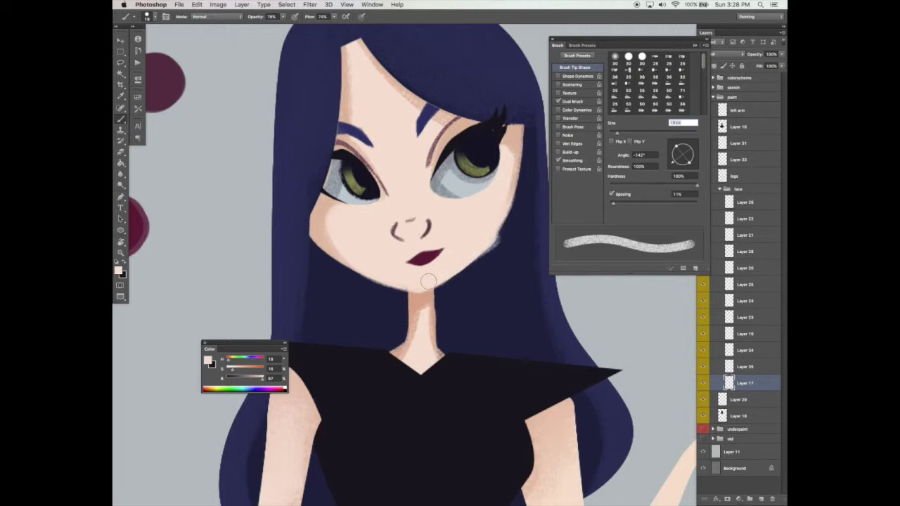
{"action": "mouse_move", "coordinate": [482, 263]}
{"action": "left_mouse_down"}
{"action": "mouse_move", "coordinate": [441, 337]}
{"action": "mouse_move", "coordinate": [508, 213]}
{"action": "left_mouse_up"}
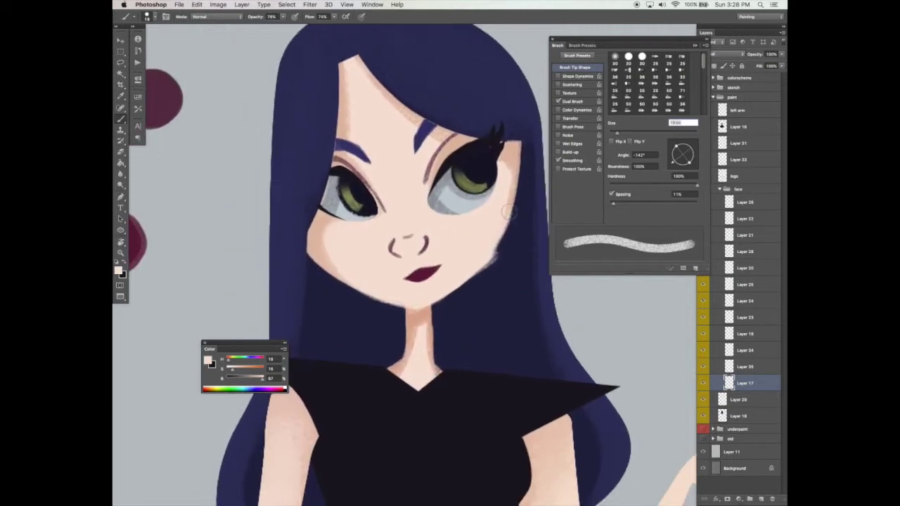
{"action": "key", "text": "e"}
{"action": "left_click_drag", "start_coordinate": [467, 303], "coordinate": [468, 301]}
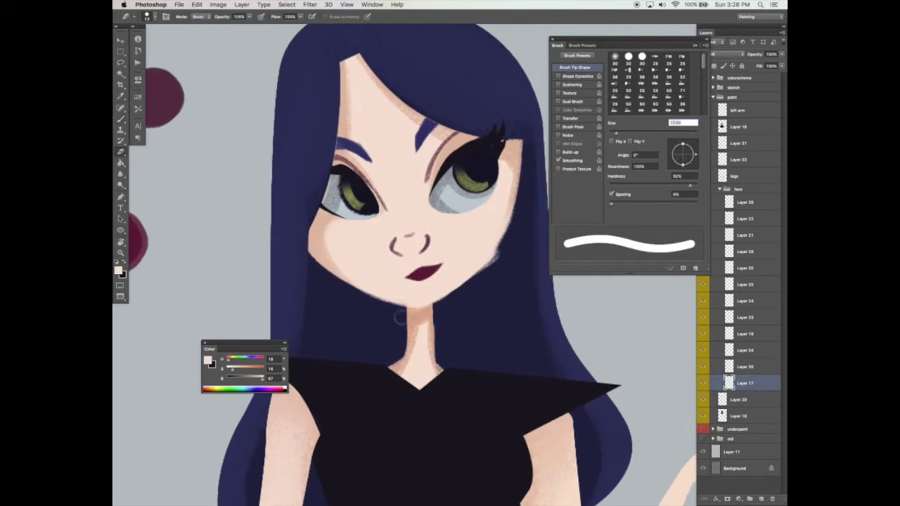
{"action": "key", "text": "b"}
{"action": "key", "text": "["}
{"action": "key", "text": "["}
{"action": "key", "text": "e"}
{"action": "mouse_move", "coordinate": [371, 294]}
{"action": "left_mouse_down"}
{"action": "mouse_move", "coordinate": [423, 306]}
{"action": "mouse_move", "coordinate": [461, 291]}
{"action": "left_mouse_up"}
{"action": "left_click_drag", "start_coordinate": [508, 251], "coordinate": [493, 264]}
{"action": "left_click_drag", "start_coordinate": [487, 248], "coordinate": [486, 247]}
Shade the right side of the face with a sampled shadow tone, blend it with light skin and erase the jaw edge clean
{"action": "key", "text": "b"}
{"action": "left_click", "coordinate": [518, 167], "text": "alt"}
{"action": "left_click_drag", "start_coordinate": [521, 144], "coordinate": [512, 225]}
{"action": "left_click_drag", "start_coordinate": [516, 186], "coordinate": [494, 253]}
{"action": "left_click", "coordinate": [503, 195], "text": "alt"}
{"action": "left_click_drag", "start_coordinate": [504, 221], "coordinate": [493, 247]}
{"action": "key", "text": "e"}
{"action": "mouse_move", "coordinate": [525, 211]}
{"action": "left_mouse_down"}
{"action": "mouse_move", "coordinate": [531, 221]}
{"action": "mouse_move", "coordinate": [444, 285]}
{"action": "left_mouse_up"}
{"action": "key", "text": "b"}
{"action": "key", "text": "e"}
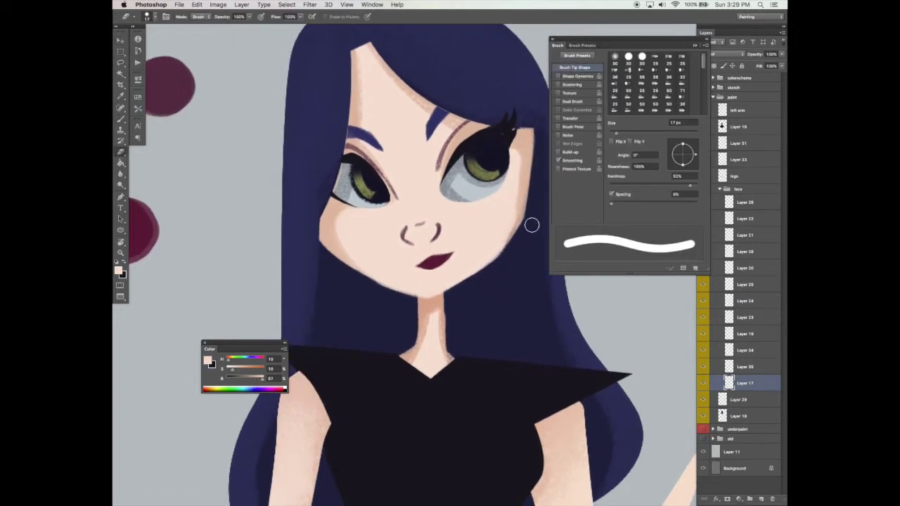
{"action": "left_click_drag", "start_coordinate": [359, 282], "coordinate": [422, 294]}
On Layer 29, enable Shape Dynamics for the brush and paint a sampled shadow tone down both sides of the neck
{"action": "key", "text": "b"}
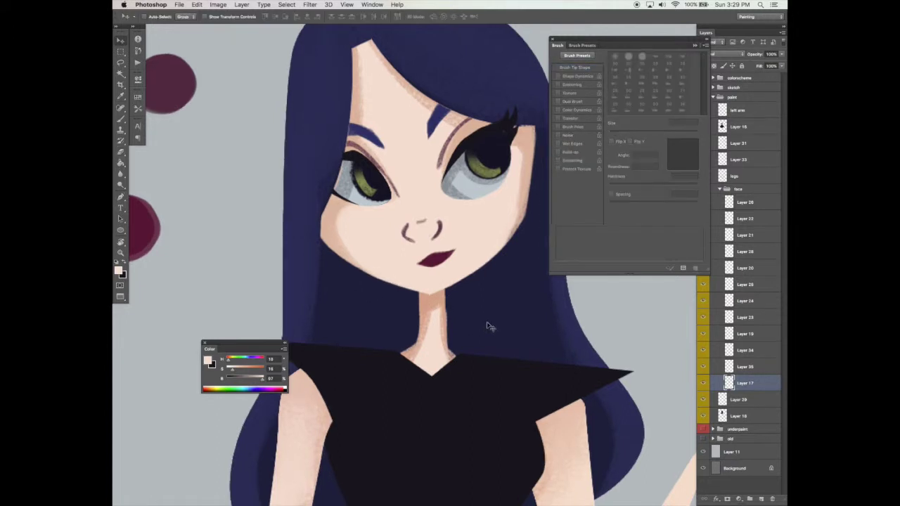
{"action": "key", "text": "v"}
{"action": "left_click", "coordinate": [704, 400]}
{"action": "left_click", "coordinate": [703, 400]}
{"action": "left_click", "coordinate": [738, 400]}
{"action": "key", "text": "b"}
{"action": "left_click", "coordinate": [426, 310], "text": "alt"}
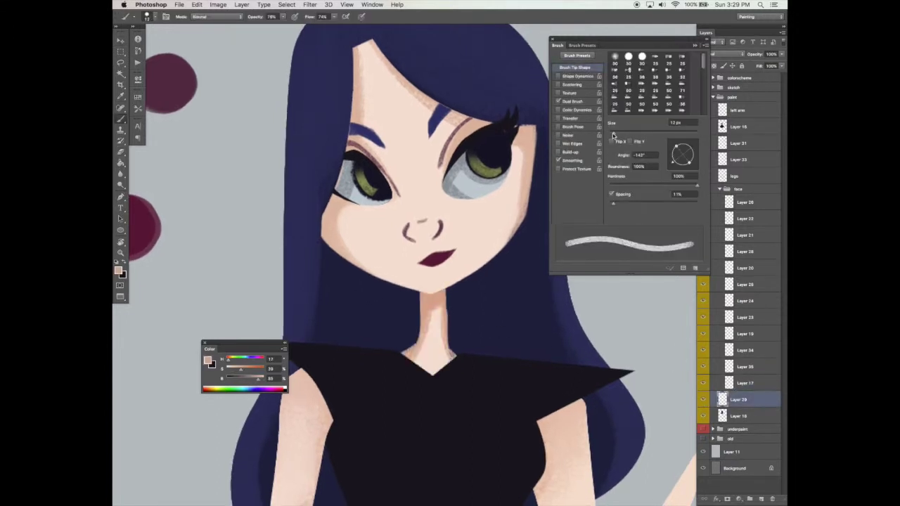
{"action": "left_click", "coordinate": [577, 76]}
{"action": "left_click_drag", "start_coordinate": [420, 315], "coordinate": [400, 353]}
{"action": "left_click_drag", "start_coordinate": [420, 294], "coordinate": [403, 351]}
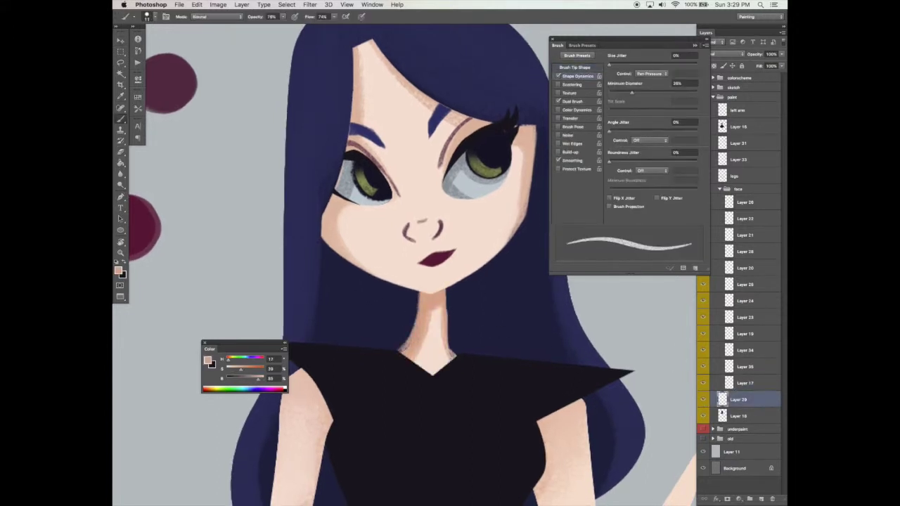
{"action": "left_click_drag", "start_coordinate": [450, 278], "coordinate": [460, 373]}
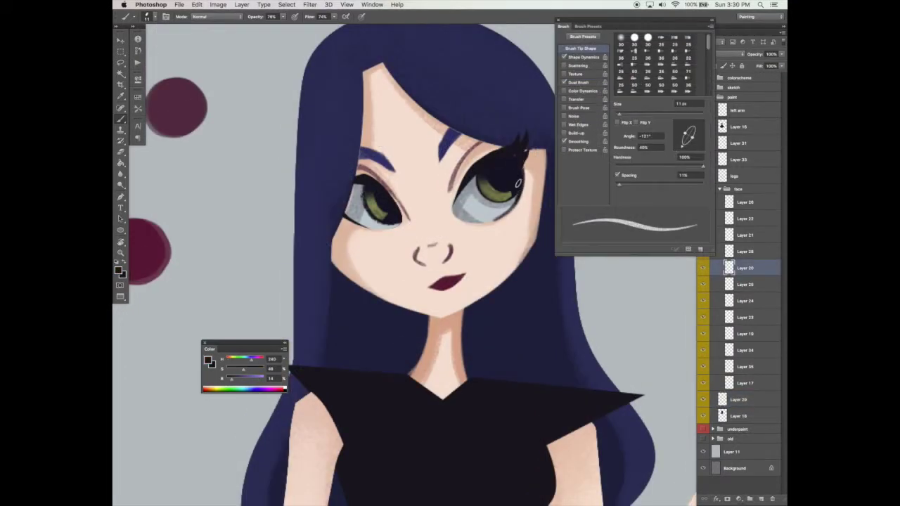
Refine the dark lower lash lines of the eyes with the 11 px brush, setting its tip angle to -44° for the left eye
{"action": "key", "text": "r"}
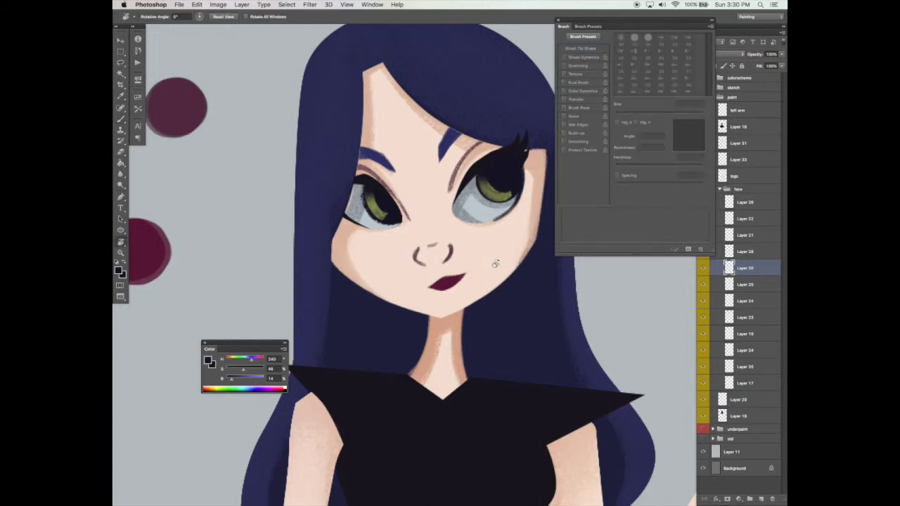
{"action": "left_click_drag", "start_coordinate": [529, 255], "coordinate": [519, 274]}
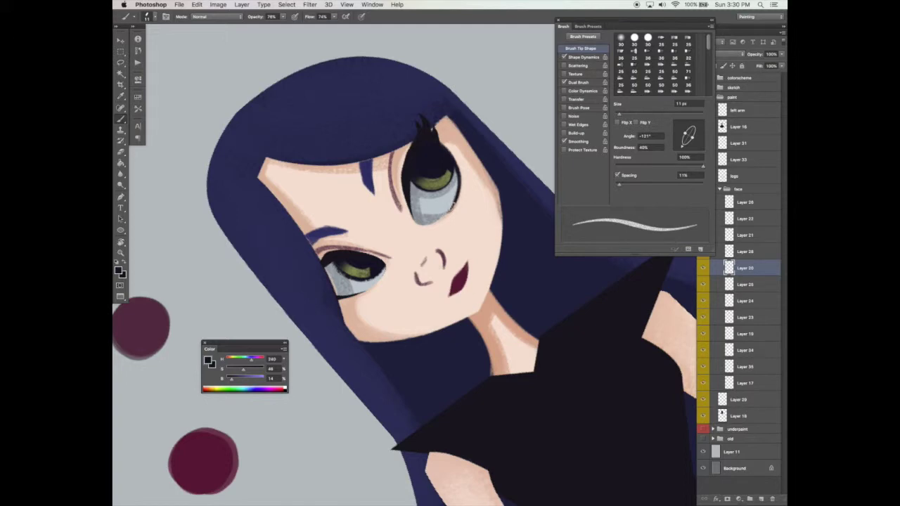
{"action": "left_click_drag", "start_coordinate": [412, 283], "coordinate": [455, 282]}
{"action": "key", "text": "Escape"}
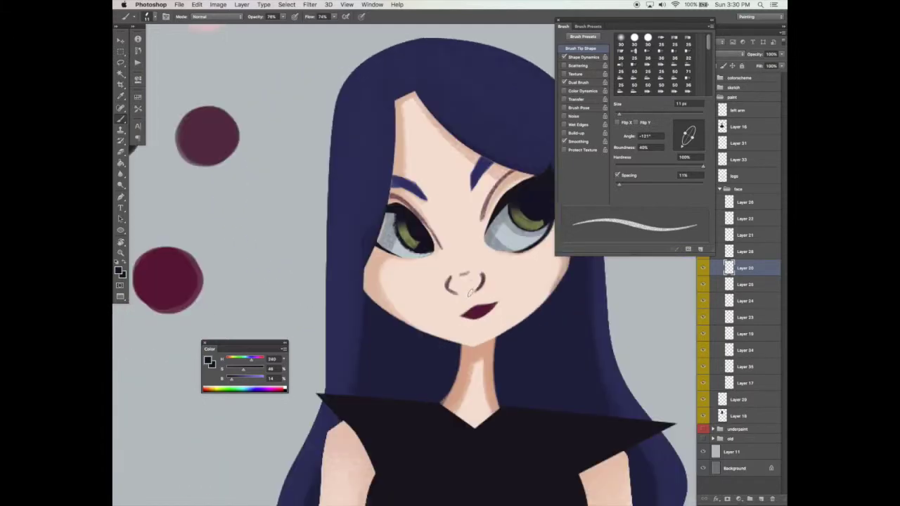
{"action": "left_click_drag", "start_coordinate": [684, 145], "coordinate": [698, 145]}
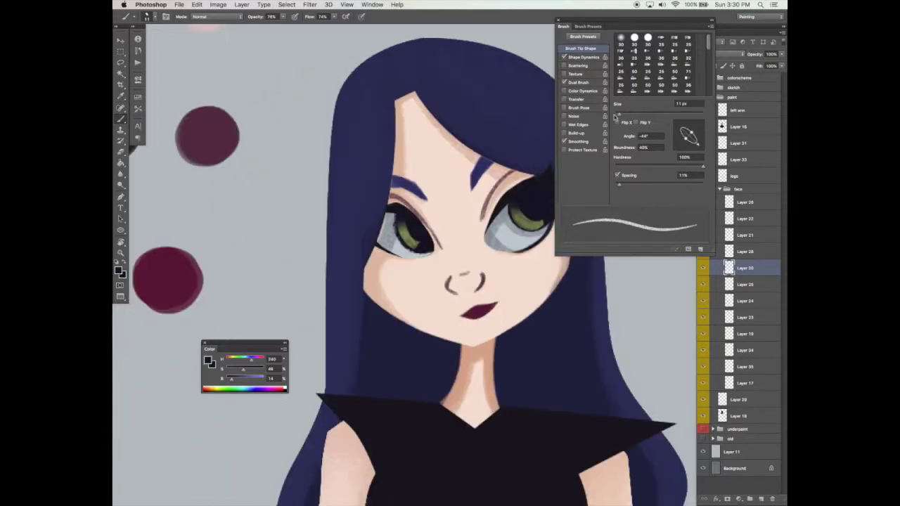
{"action": "mouse_move", "coordinate": [389, 235]}
{"action": "left_mouse_down"}
{"action": "mouse_move", "coordinate": [381, 211]}
{"action": "mouse_move", "coordinate": [373, 236]}
{"action": "left_mouse_up"}
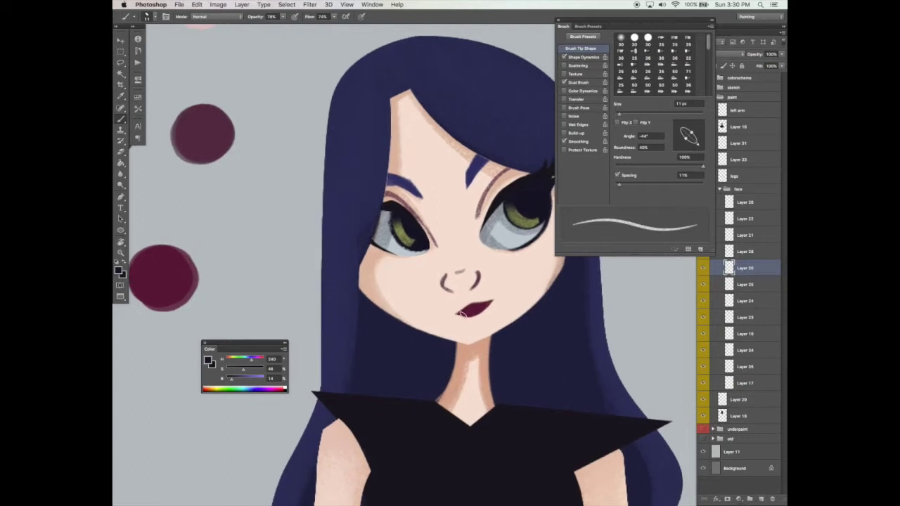
Turn off the brush's Shape Dynamics, sample a light tone at the left eye and shift its hue to 352°
{"action": "left_click", "coordinate": [404, 244], "text": "alt"}
{"action": "left_click", "coordinate": [567, 57]}
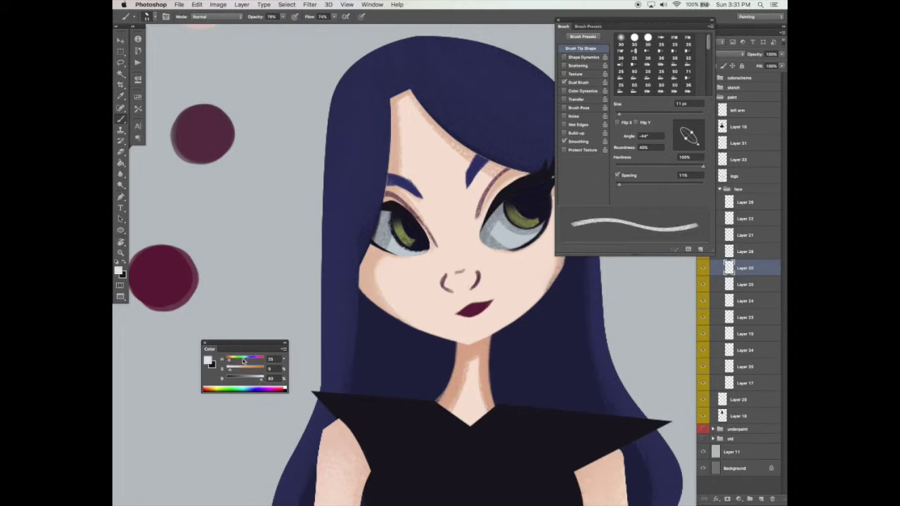
{"action": "left_click_drag", "start_coordinate": [234, 362], "coordinate": [258, 363]}
Examine the pixel outlines of the face group's layers to identify which one holds the eye whites
{"action": "left_click", "coordinate": [732, 336]}
{"action": "left_click", "coordinate": [730, 336], "text": "super"}
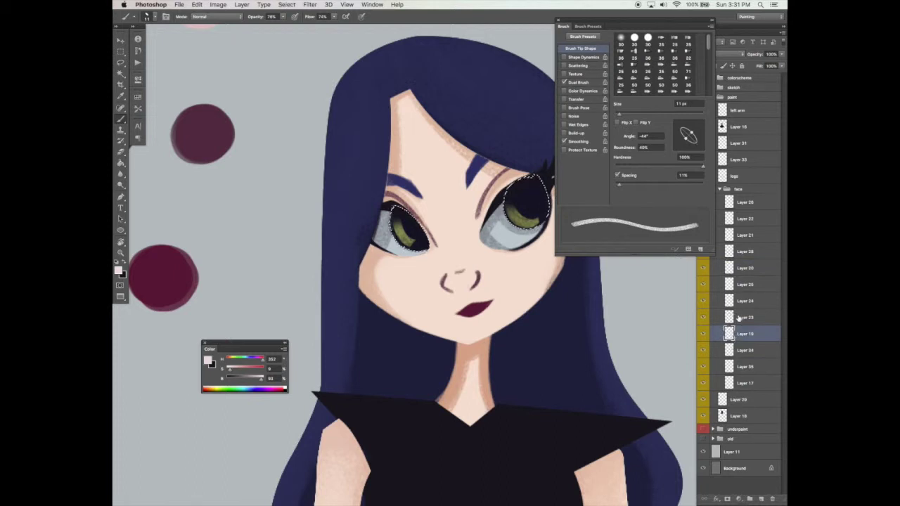
{"action": "left_click", "coordinate": [731, 351]}
{"action": "left_click", "coordinate": [735, 367], "text": "super"}
{"action": "key", "text": "Return"}
{"action": "left_click", "coordinate": [735, 367]}
{"action": "left_click", "coordinate": [731, 367], "text": "super"}
{"action": "key", "text": "Return"}
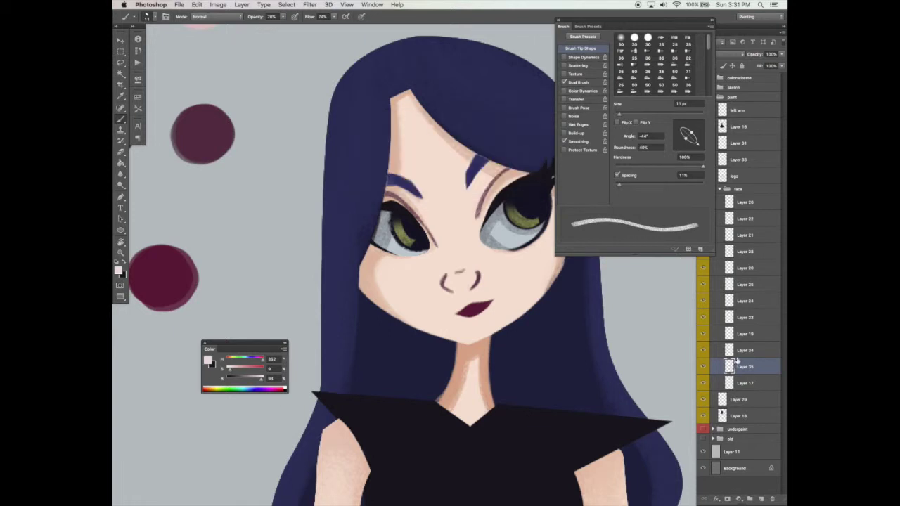
{"action": "left_click", "coordinate": [735, 384]}
{"action": "left_click", "coordinate": [739, 352]}
{"action": "left_click", "coordinate": [737, 349], "text": "super"}
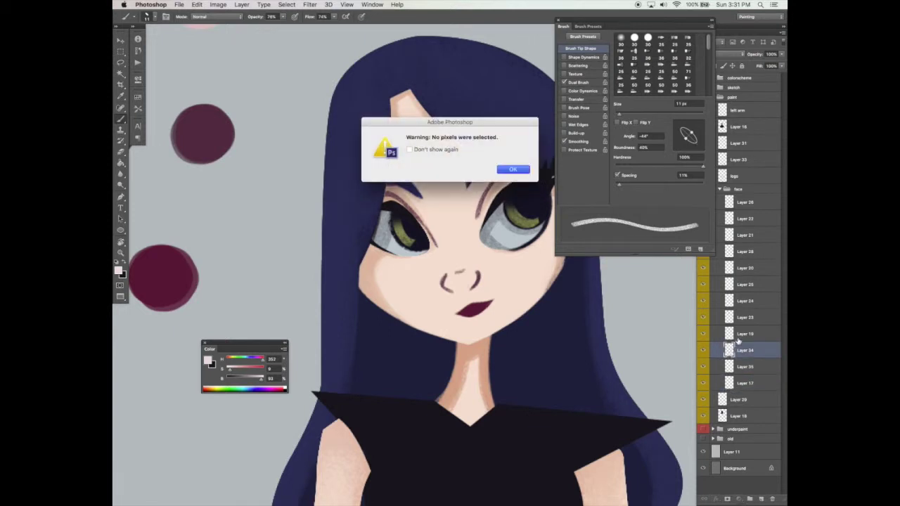
{"action": "key", "text": "Return"}
{"action": "left_click", "coordinate": [731, 335]}
{"action": "left_click", "coordinate": [737, 320]}
{"action": "left_click", "coordinate": [731, 317], "text": "super"}
{"action": "key", "text": "super+d"}
{"action": "left_click", "coordinate": [732, 307]}
{"action": "left_click", "coordinate": [730, 304], "text": "super"}
{"action": "key", "text": "super+d"}
{"action": "key", "text": "v"}
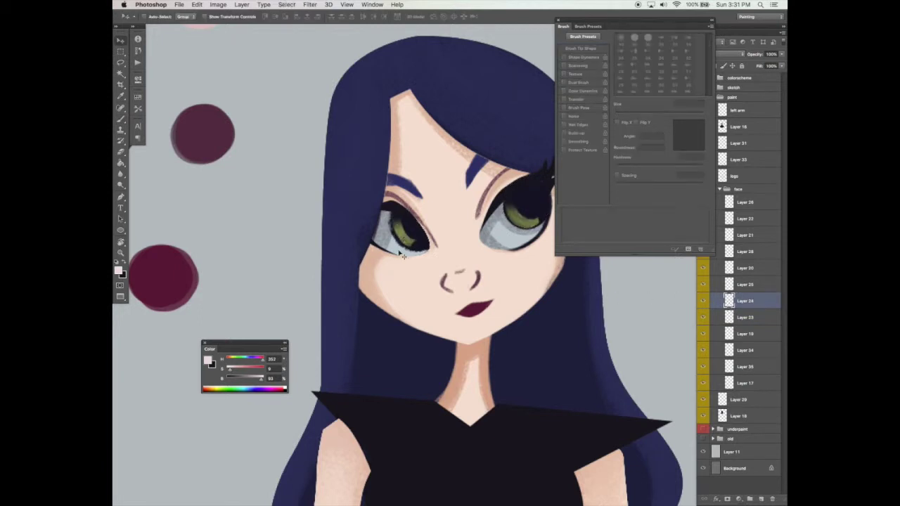
Pick the layer beneath the left eye from the canvas and check Layer 19 by toggling its visibility and loading its outline
{"action": "right_click", "coordinate": [396, 228]}
{"action": "left_click", "coordinate": [422, 263]}
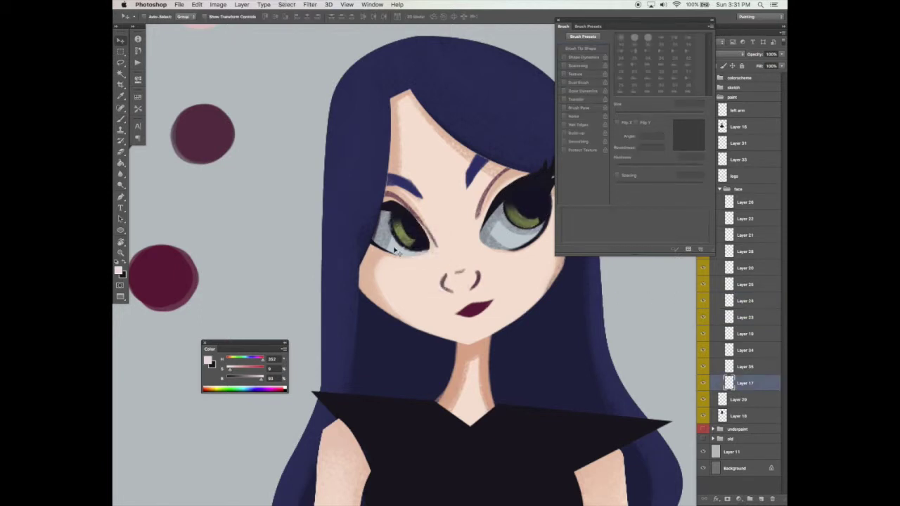
{"action": "right_click", "coordinate": [392, 224]}
{"action": "left_click", "coordinate": [420, 251]}
{"action": "left_click", "coordinate": [704, 335]}
{"action": "left_click", "coordinate": [704, 335]}
{"action": "left_click", "coordinate": [730, 335], "text": "super"}
{"action": "key", "text": "super+d"}
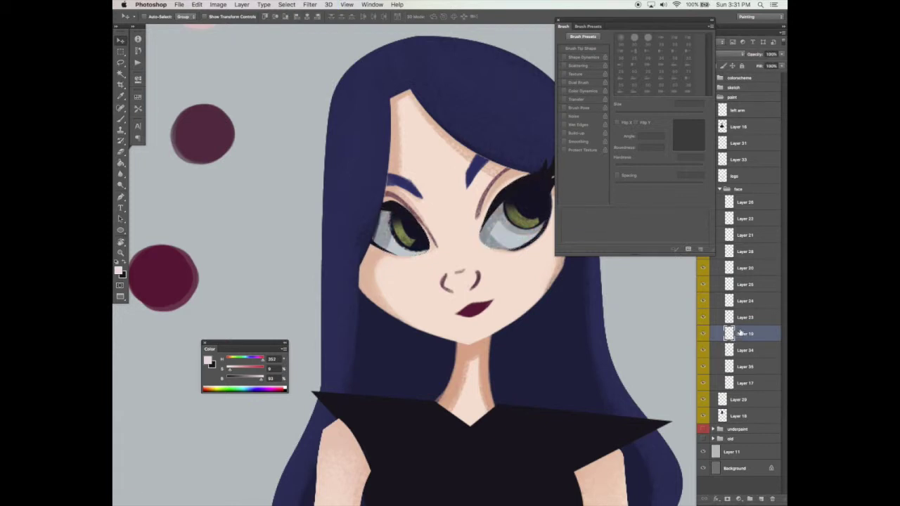
Brush a pale tone over the white of the left eye and toggle the face layers' visibility to find the covering shading
{"action": "key", "text": "b"}
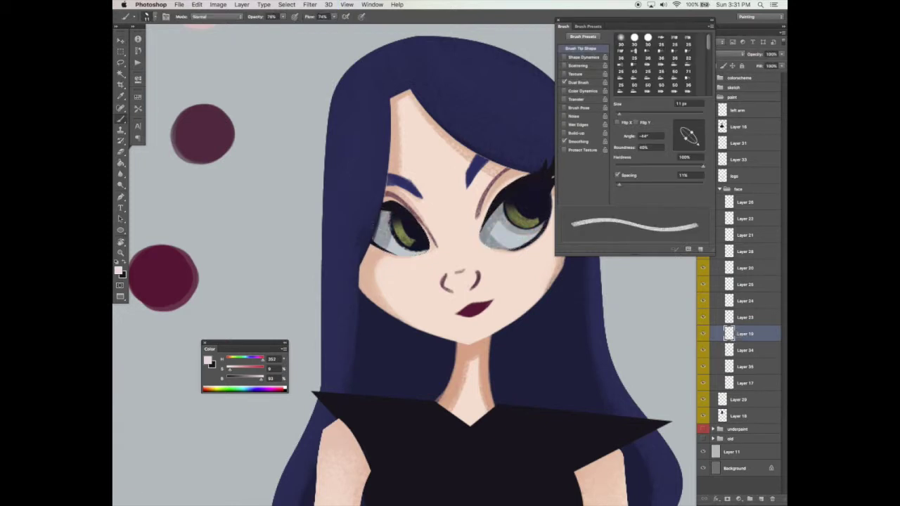
{"action": "left_click_drag", "start_coordinate": [391, 249], "coordinate": [401, 248]}
{"action": "left_click", "coordinate": [704, 317]}
{"action": "left_click", "coordinate": [703, 317]}
{"action": "left_click", "coordinate": [704, 301]}
{"action": "left_click", "coordinate": [703, 301]}
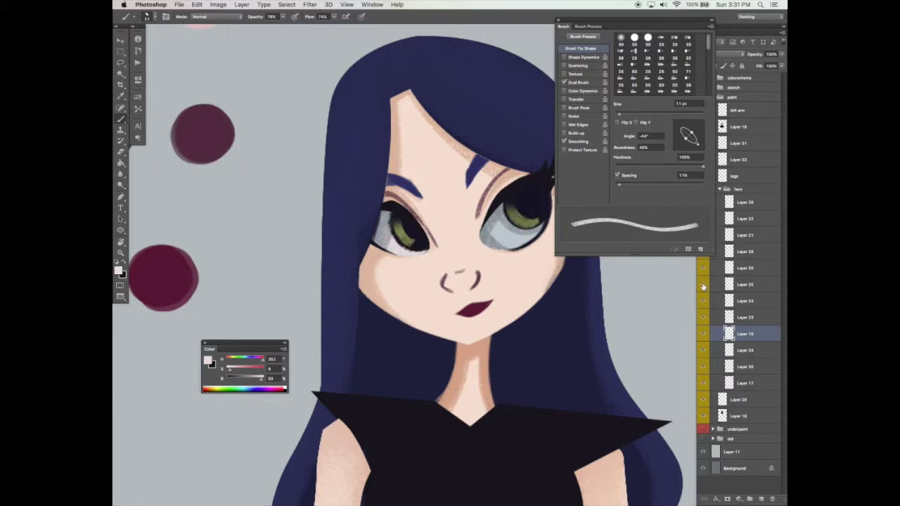
{"action": "left_click", "coordinate": [705, 269]}
{"action": "left_click", "coordinate": [703, 269]}
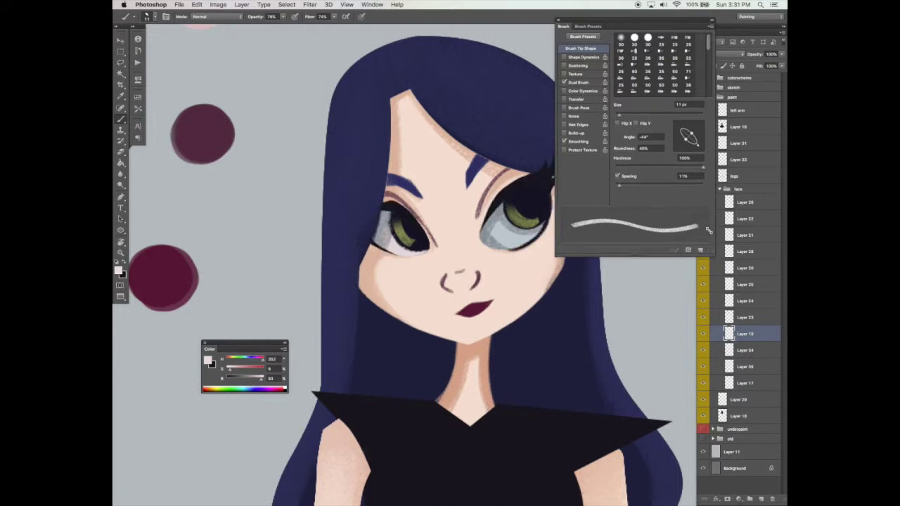
Move the Brush panel clear of the layer list and delete Layer 28
{"action": "mouse_move", "coordinate": [675, 19]}
{"action": "left_mouse_down"}
{"action": "mouse_move", "coordinate": [273, 42]}
{"action": "mouse_move", "coordinate": [266, 33]}
{"action": "left_mouse_up"}
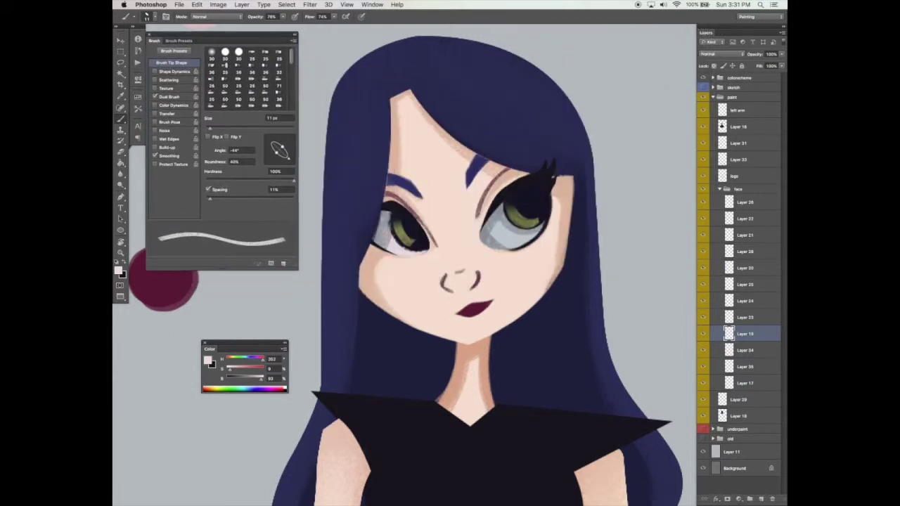
{"action": "left_click", "coordinate": [703, 302]}
{"action": "left_click", "coordinate": [703, 303]}
{"action": "mouse_move", "coordinate": [752, 253]}
{"action": "left_mouse_down"}
{"action": "mouse_move", "coordinate": [748, 325]}
{"action": "mouse_move", "coordinate": [767, 493]}
{"action": "left_mouse_up"}
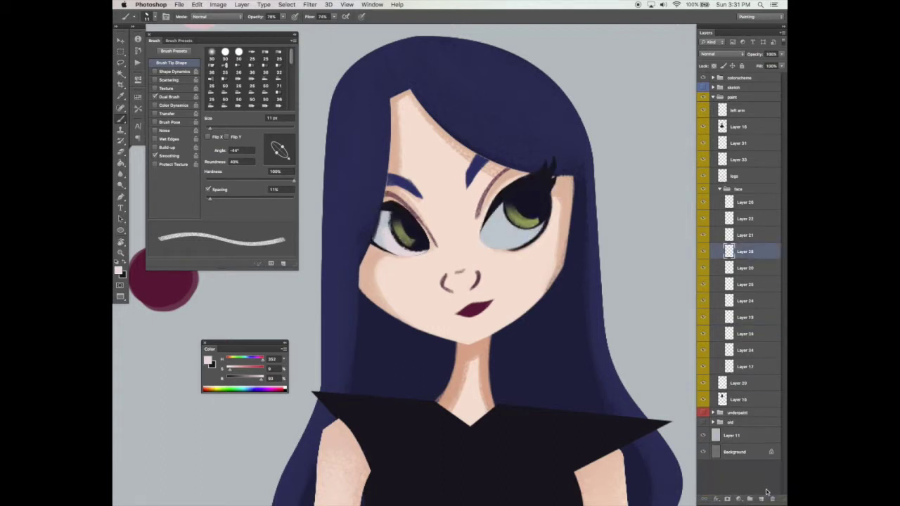
Paint the pale pinkish tone over the lower part of the right eye's white on Layer 19 and save the document
{"action": "left_click", "coordinate": [752, 318]}
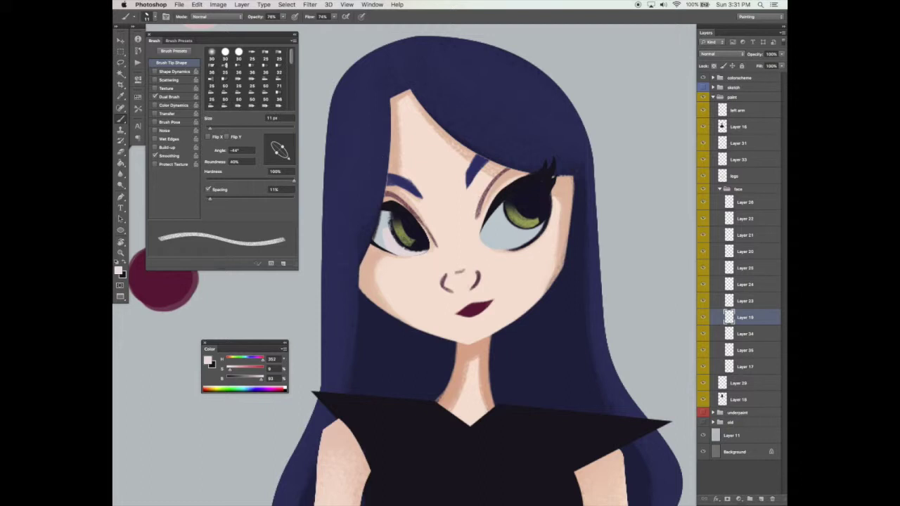
{"action": "mouse_move", "coordinate": [530, 241]}
{"action": "left_mouse_down"}
{"action": "mouse_move", "coordinate": [505, 243]}
{"action": "mouse_move", "coordinate": [536, 234]}
{"action": "mouse_move", "coordinate": [504, 241]}
{"action": "left_mouse_up"}
{"action": "left_click_drag", "start_coordinate": [522, 358], "coordinate": [524, 351]}
{"action": "key", "text": "super+s"}
Locate and activate Layer 20, which holds the eye outlines, and sample the dark colour from the right eye's upper lid
{"action": "right_click", "coordinate": [540, 202]}
{"action": "left_click", "coordinate": [575, 197]}
{"action": "right_click", "coordinate": [516, 195]}
{"action": "left_click", "coordinate": [540, 198]}
{"action": "left_click", "coordinate": [703, 301]}
{"action": "left_click", "coordinate": [703, 300]}
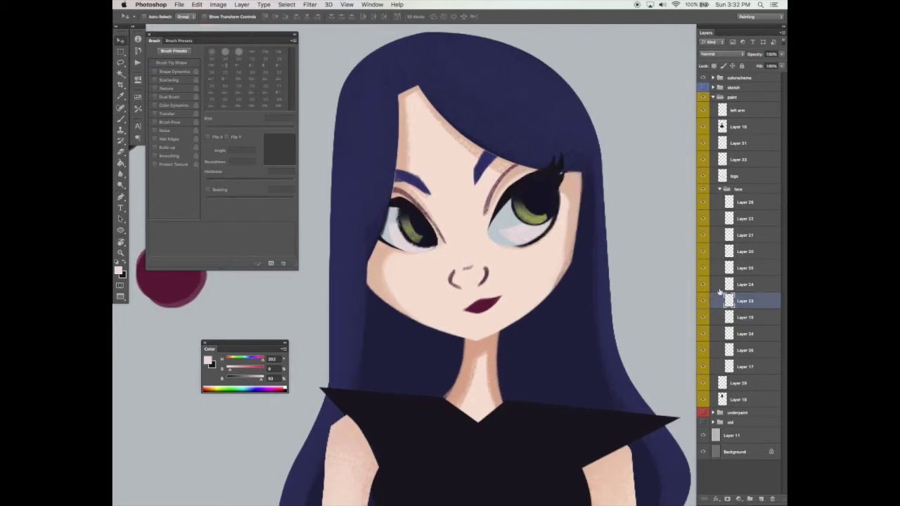
{"action": "left_click", "coordinate": [746, 251]}
{"action": "key", "text": "b"}
{"action": "left_click", "coordinate": [533, 181], "text": "alt"}
Refine the right eye's dark outline with a re-angled 8 px brush, cleaning its edges with the eraser
{"action": "left_click_drag", "start_coordinate": [275, 164], "coordinate": [269, 163]}
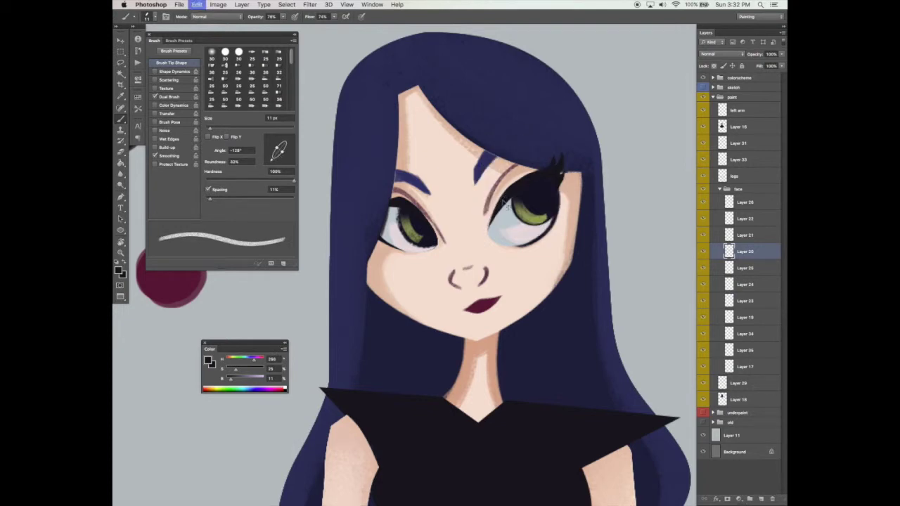
{"action": "key", "text": "bracketleft"}
{"action": "key", "text": "bracketleft"}
{"action": "key", "text": "bracketleft"}
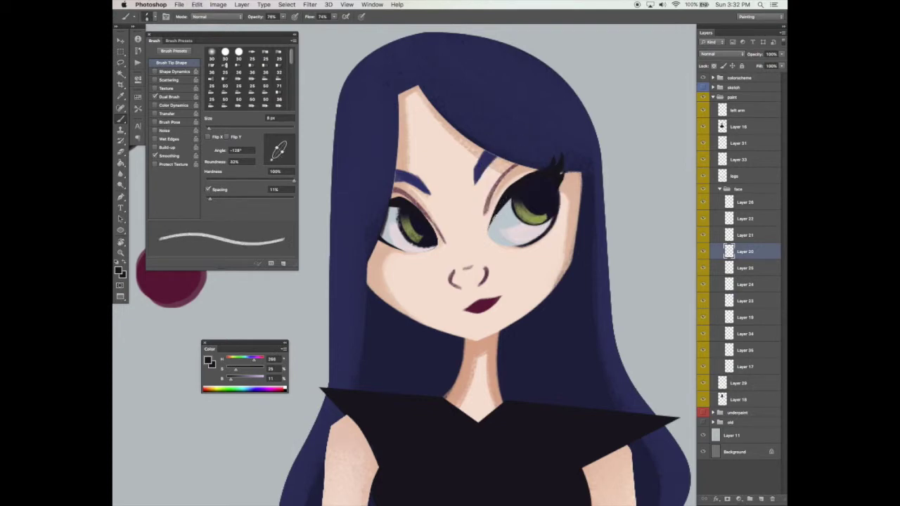
{"action": "key", "text": "e"}
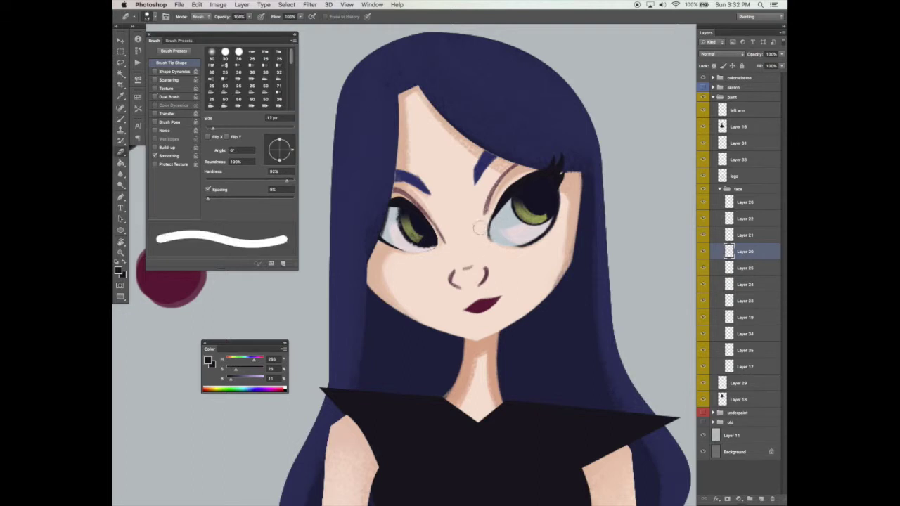
{"action": "key", "text": "b"}
{"action": "key", "text": "e"}
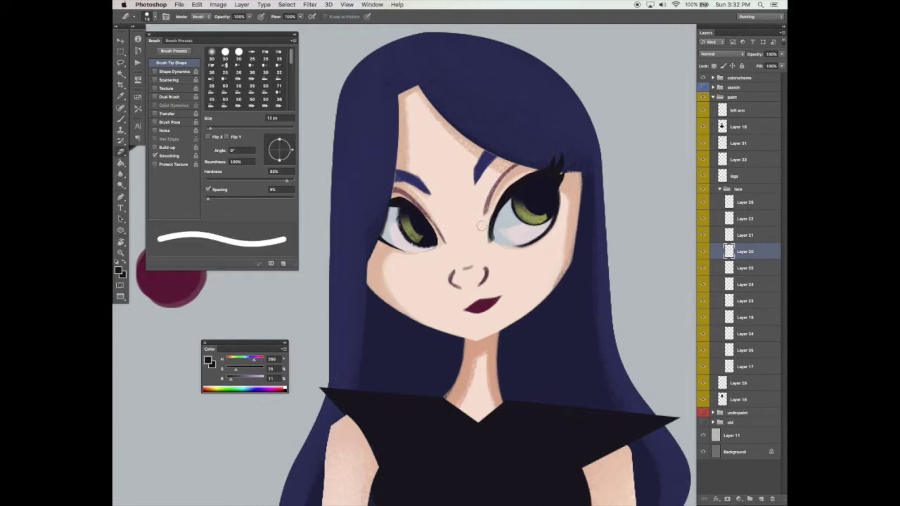
{"action": "key", "text": "b"}
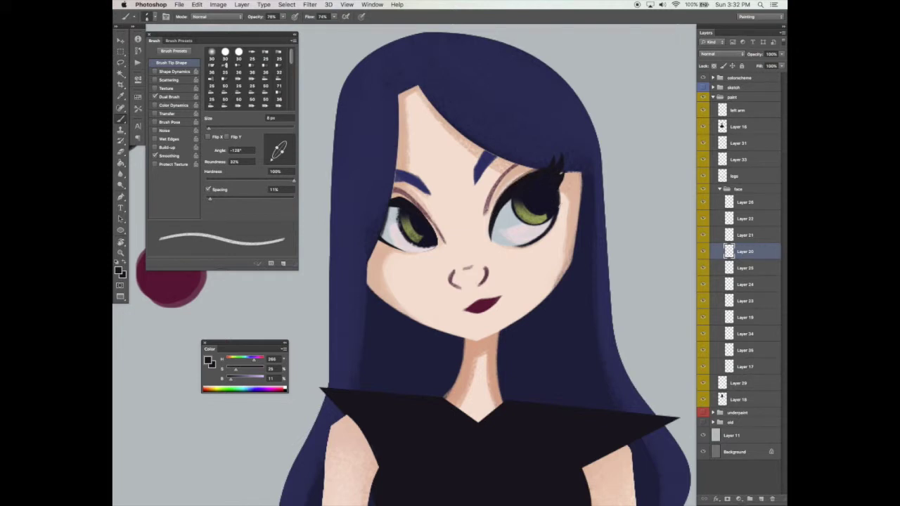
{"action": "left_click_drag", "start_coordinate": [556, 187], "coordinate": [560, 210]}
Paint the left eye's dark lower outline on Layer 20 with the canvas rotated, and restore the upright view
{"action": "mouse_move", "coordinate": [388, 208]}
{"action": "left_mouse_down"}
{"action": "mouse_move", "coordinate": [342, 345]}
{"action": "mouse_move", "coordinate": [361, 264]}
{"action": "left_mouse_up"}
{"action": "key", "text": "r"}
{"action": "key", "text": "b"}
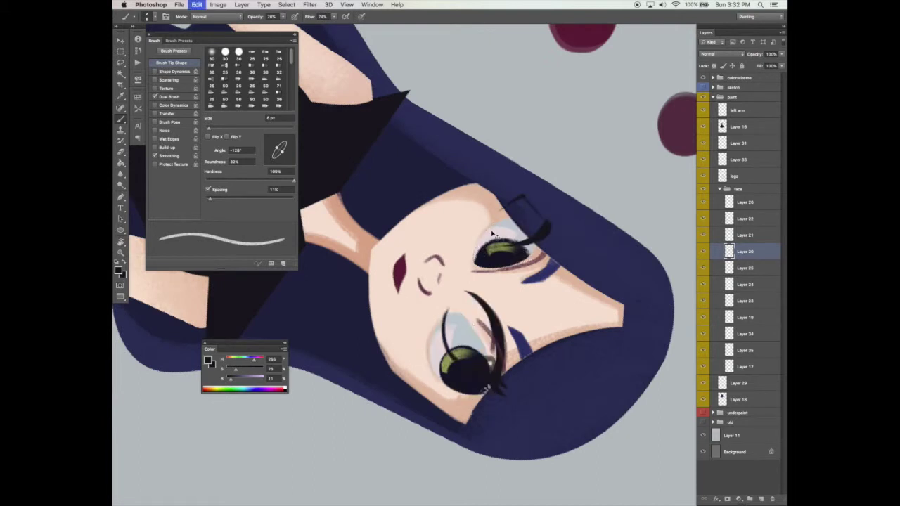
{"action": "left_click_drag", "start_coordinate": [477, 248], "coordinate": [508, 216]}
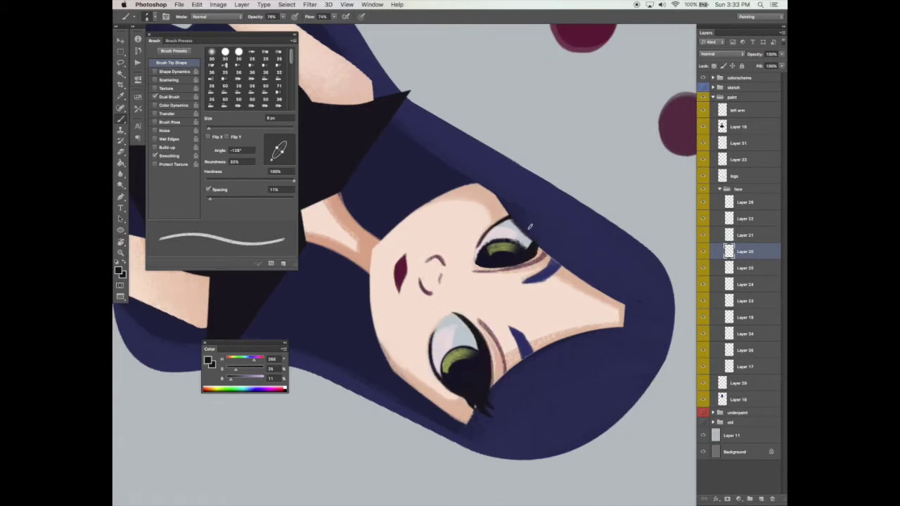
{"action": "key", "text": "Escape"}
Load the face shape as a selection and add a new layer directly above Layer 17
{"action": "left_click", "coordinate": [746, 350]}
{"action": "left_click", "coordinate": [729, 350], "text": "ctrl"}
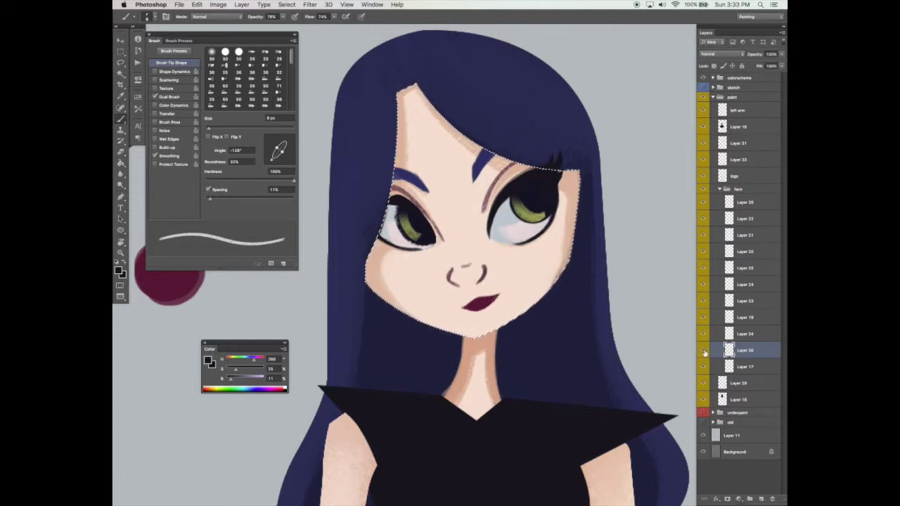
{"action": "left_click", "coordinate": [704, 365]}
{"action": "left_click", "coordinate": [734, 367]}
{"action": "left_click", "coordinate": [761, 500]}
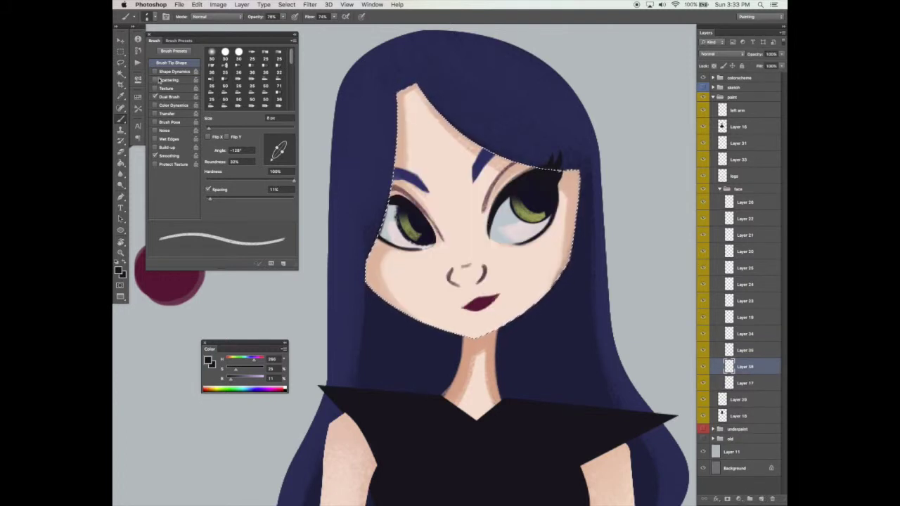
Set the brush tip to 17 px with 100% roundness, keeping Dual Brush enabled
{"action": "left_click_drag", "start_coordinate": [282, 153], "coordinate": [294, 171]}
{"action": "left_click_drag", "start_coordinate": [209, 128], "coordinate": [217, 128]}
{"action": "left_click", "coordinate": [169, 97]}
{"action": "left_click", "coordinate": [239, 159]}
{"action": "left_click", "coordinate": [173, 63]}
{"action": "left_click", "coordinate": [213, 129]}
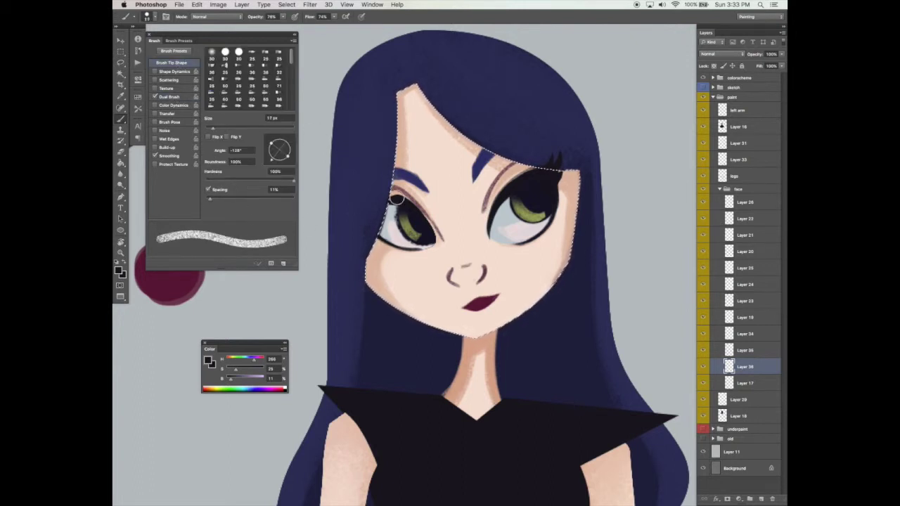
Shade beneath both eyes using a darkened skin tone and a muted blue based on the sampled hair colour
{"action": "left_click", "coordinate": [509, 177], "text": "alt"}
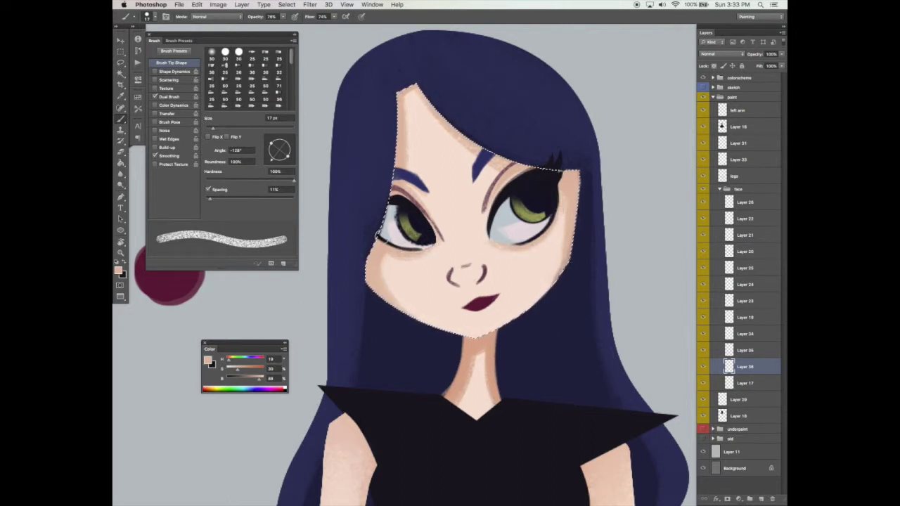
{"action": "left_click_drag", "start_coordinate": [255, 374], "coordinate": [243, 376]}
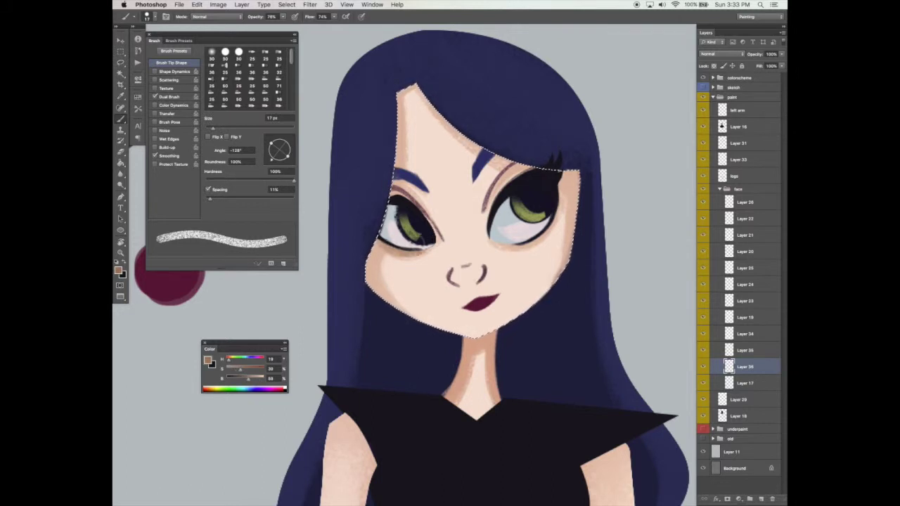
{"action": "left_click", "coordinate": [580, 130], "text": "alt"}
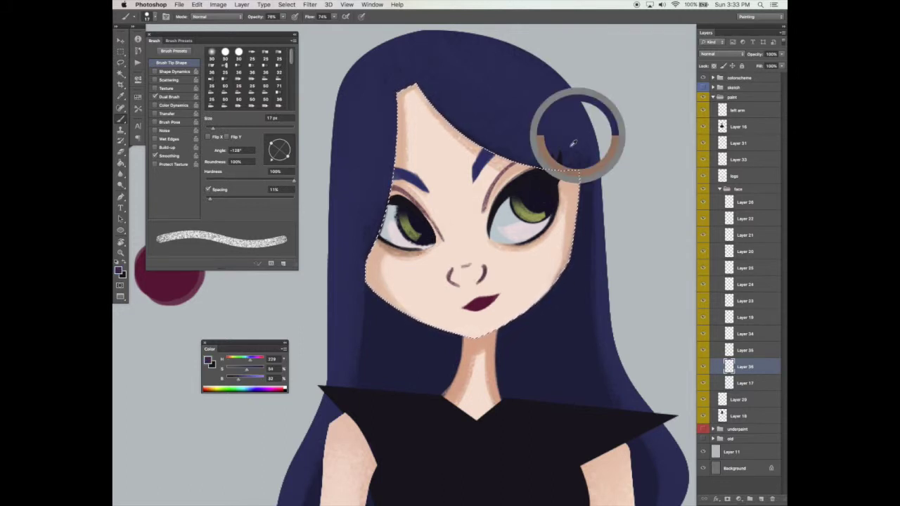
{"action": "left_click", "coordinate": [169, 97]}
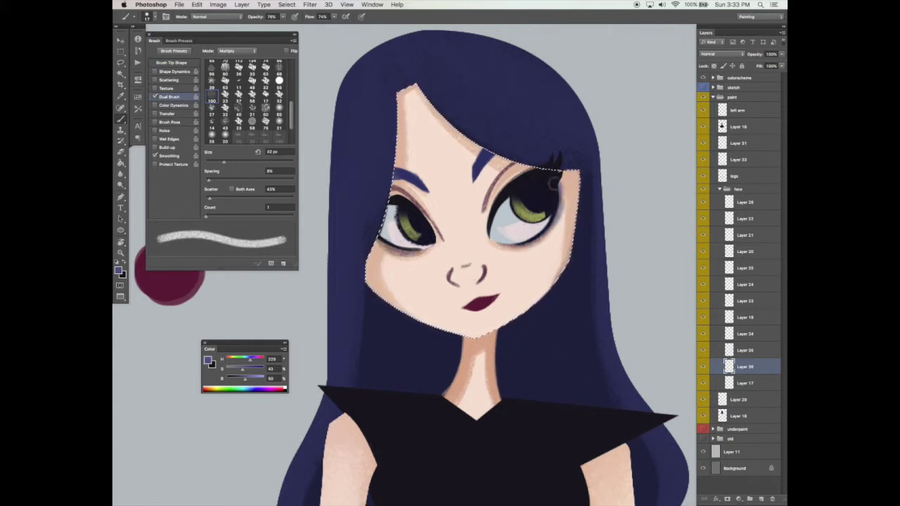
Soften the under-eye shading with a soft 34 px eraser and clear the face selection
{"action": "key", "text": "e"}
{"action": "left_click", "coordinate": [171, 62]}
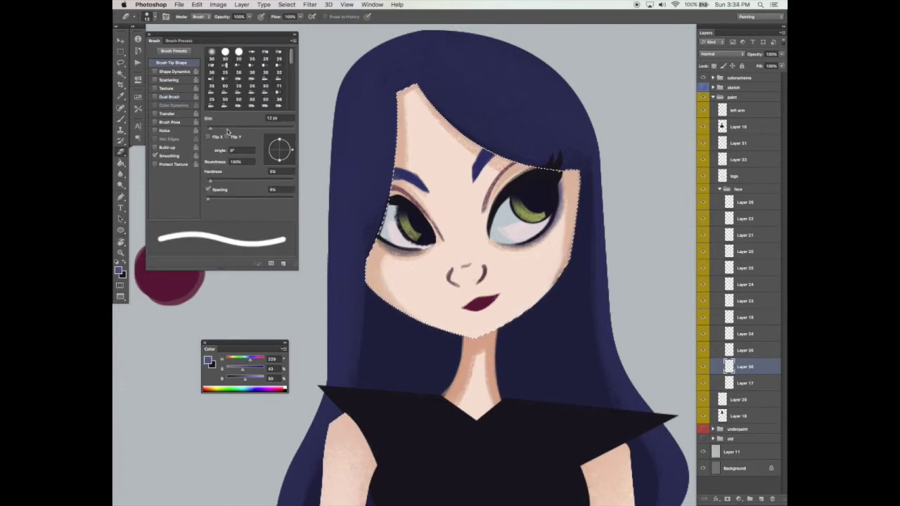
{"action": "left_click_drag", "start_coordinate": [229, 129], "coordinate": [221, 128]}
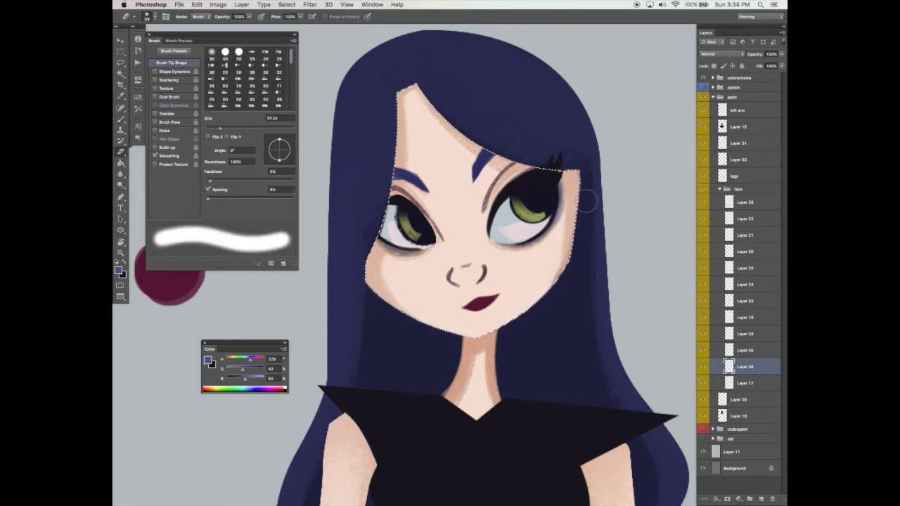
{"action": "key", "text": "ctrl+d"}
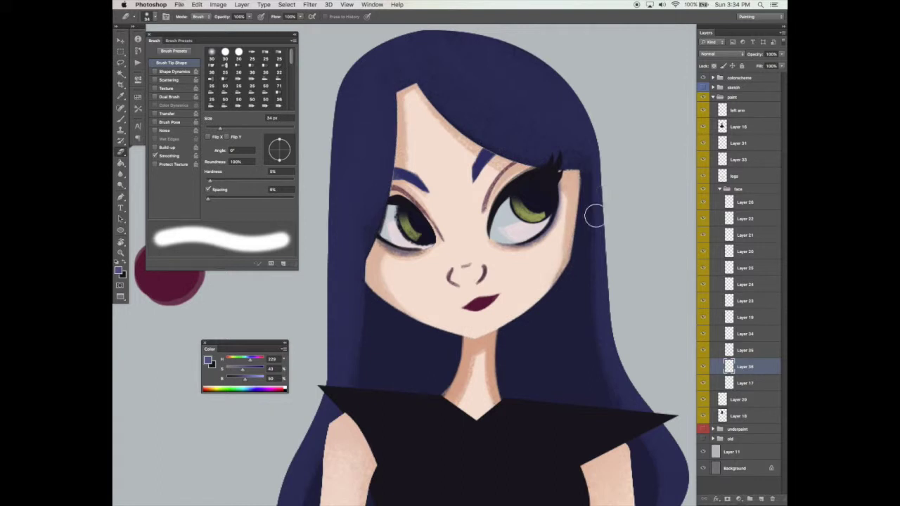
Add a new layer above the under-eye shading, set its blend mode to Multiply, and lighten the muted blue paint colour
{"action": "key", "text": "b"}
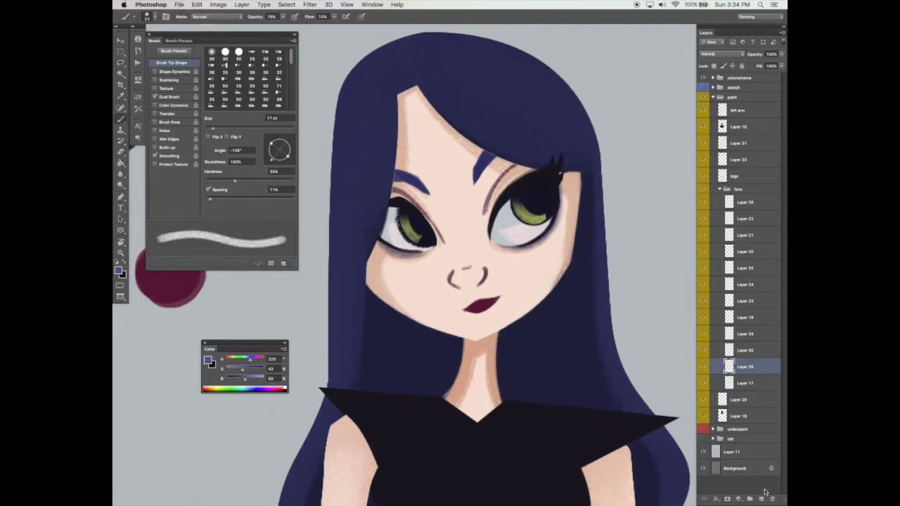
{"action": "left_click", "coordinate": [761, 499]}
{"action": "left_click", "coordinate": [715, 54]}
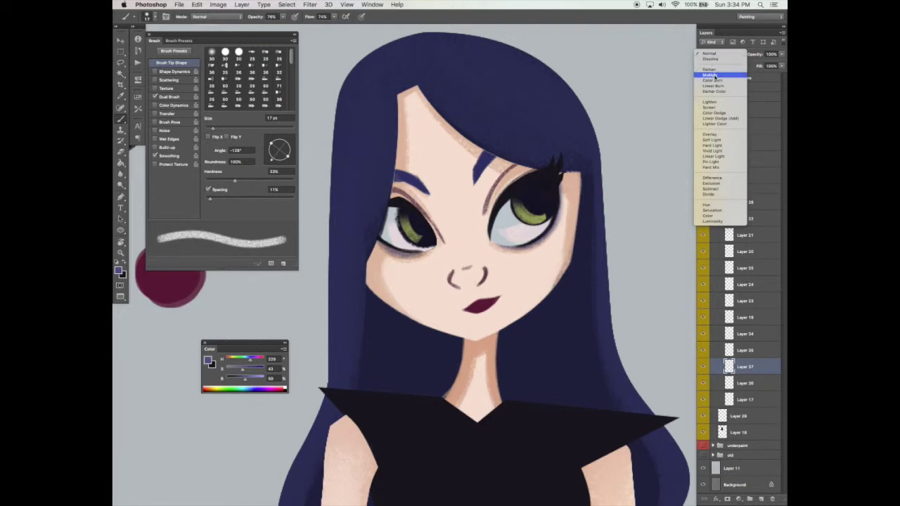
{"action": "left_click", "coordinate": [715, 76]}
{"action": "left_click", "coordinate": [253, 380]}
Paint muted blue eyeshadow along the upper lids of both eyes on the Multiply layer and tidy it with the eraser
{"action": "left_click_drag", "start_coordinate": [494, 225], "coordinate": [552, 173]}
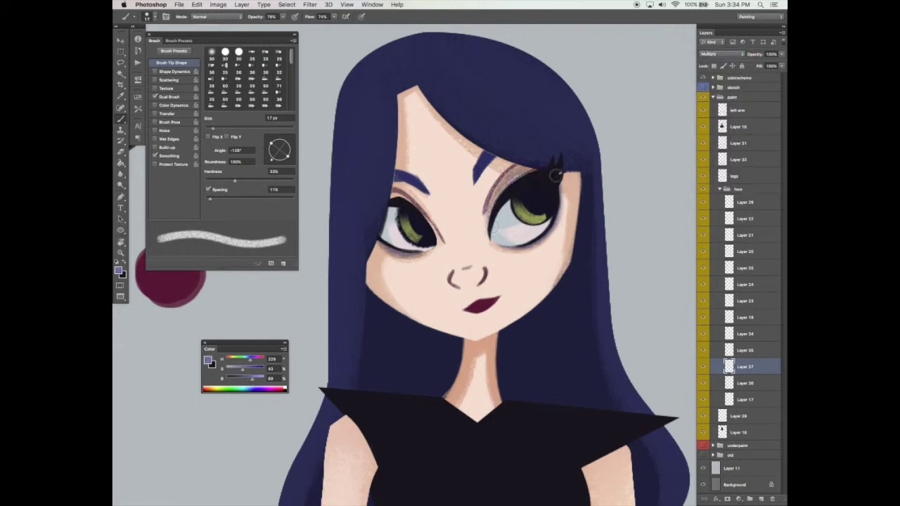
{"action": "mouse_move", "coordinate": [494, 224]}
{"action": "left_mouse_down"}
{"action": "mouse_move", "coordinate": [559, 174]}
{"action": "mouse_move", "coordinate": [494, 206]}
{"action": "mouse_move", "coordinate": [553, 186]}
{"action": "left_mouse_up"}
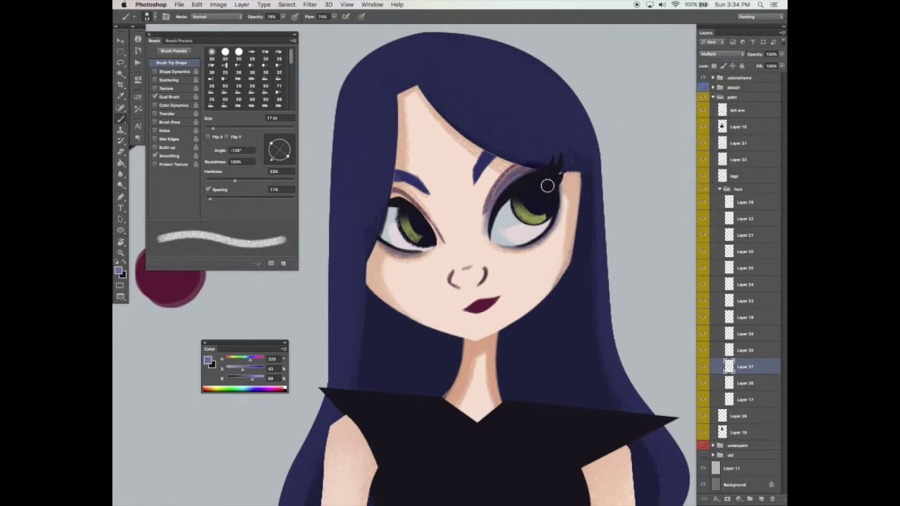
{"action": "key", "text": "e"}
{"action": "key", "text": "b"}
{"action": "mouse_move", "coordinate": [385, 188]}
{"action": "left_mouse_down"}
{"action": "mouse_move", "coordinate": [411, 198]}
{"action": "mouse_move", "coordinate": [420, 220]}
{"action": "left_mouse_up"}
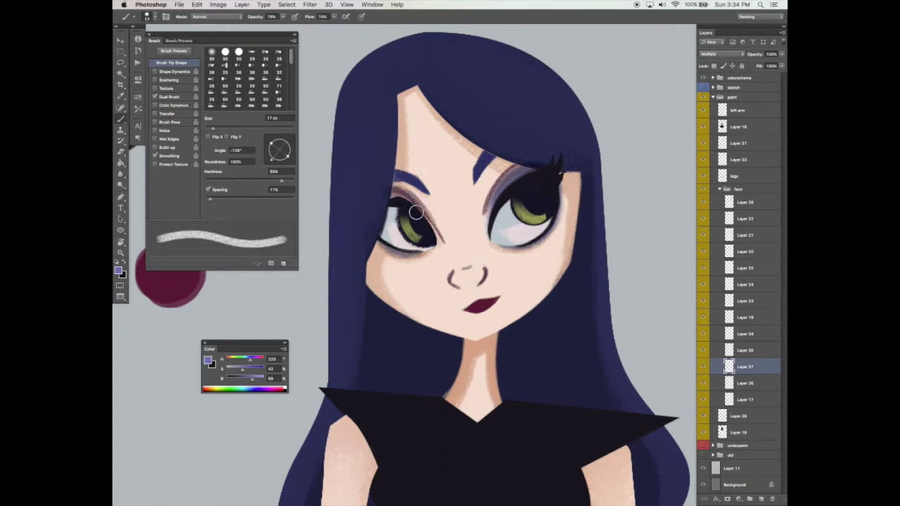
{"action": "key", "text": "e"}
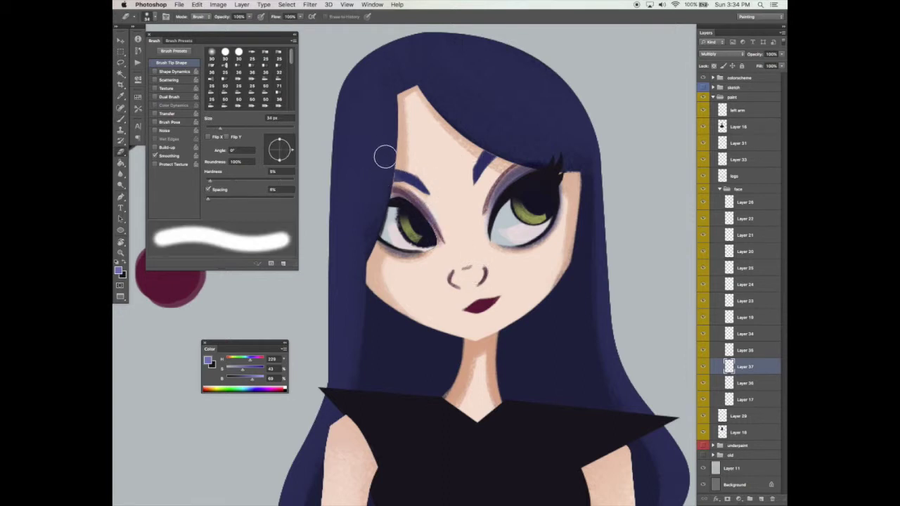
Activate the eyeliner layer, Layer 20, and sample the dark colour from the right eye's upper lid for the brush
{"action": "key", "text": "v"}
{"action": "left_click_drag", "start_coordinate": [513, 298], "coordinate": [512, 300]}
{"action": "key", "text": "b"}
{"action": "key", "text": "v"}
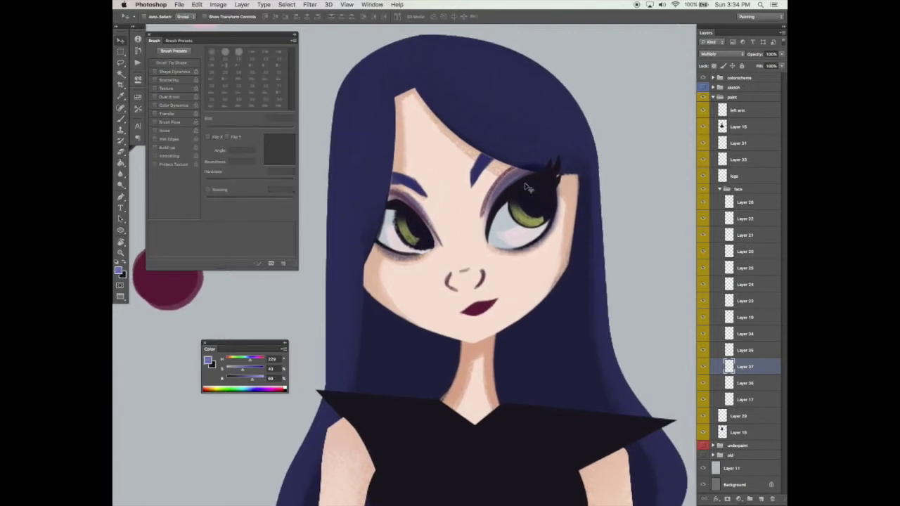
{"action": "right_click", "coordinate": [527, 187]}
{"action": "left_click", "coordinate": [552, 193]}
{"action": "key", "text": "b"}
{"action": "left_click", "coordinate": [524, 187], "text": "alt"}
Re-angle the brush tip, adjust its opacity, set its flow to 87%, and reduce its size to 11 px
{"action": "left_click_drag", "start_coordinate": [271, 143], "coordinate": [280, 147]}
{"action": "left_click_drag", "start_coordinate": [509, 203], "coordinate": [487, 240]}
{"action": "key", "text": "super+z"}
{"action": "left_click", "coordinate": [334, 16]}
{"action": "left_click", "coordinate": [284, 17]}
{"action": "left_click_drag", "start_coordinate": [333, 25], "coordinate": [291, 24]}
{"action": "key", "text": "bracketleft"}
{"action": "left_click_drag", "start_coordinate": [509, 199], "coordinate": [490, 234]}
{"action": "key", "text": "super+z"}
{"action": "key", "text": "super+z"}
Thicken the dark upper liner of both eyes on Layer 20, enabling Shape Dynamics for the brush
{"action": "mouse_move", "coordinate": [508, 202]}
{"action": "left_mouse_down"}
{"action": "mouse_move", "coordinate": [486, 243]}
{"action": "mouse_move", "coordinate": [527, 186]}
{"action": "left_mouse_up"}
{"action": "left_click", "coordinate": [176, 71]}
{"action": "mouse_move", "coordinate": [489, 232]}
{"action": "left_mouse_down"}
{"action": "mouse_move", "coordinate": [533, 187]}
{"action": "mouse_move", "coordinate": [494, 225]}
{"action": "mouse_move", "coordinate": [500, 208]}
{"action": "mouse_move", "coordinate": [487, 235]}
{"action": "mouse_move", "coordinate": [499, 214]}
{"action": "left_mouse_up"}
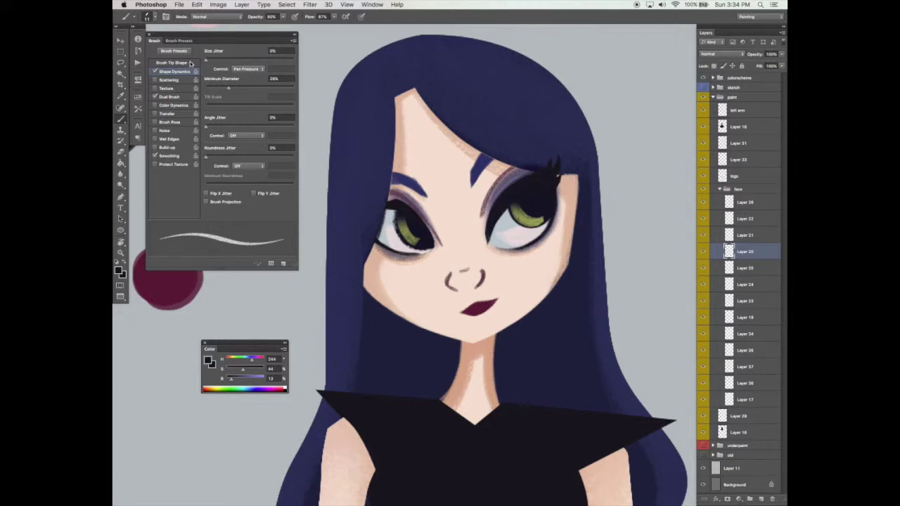
{"action": "left_click", "coordinate": [188, 64]}
{"action": "left_click", "coordinate": [181, 97]}
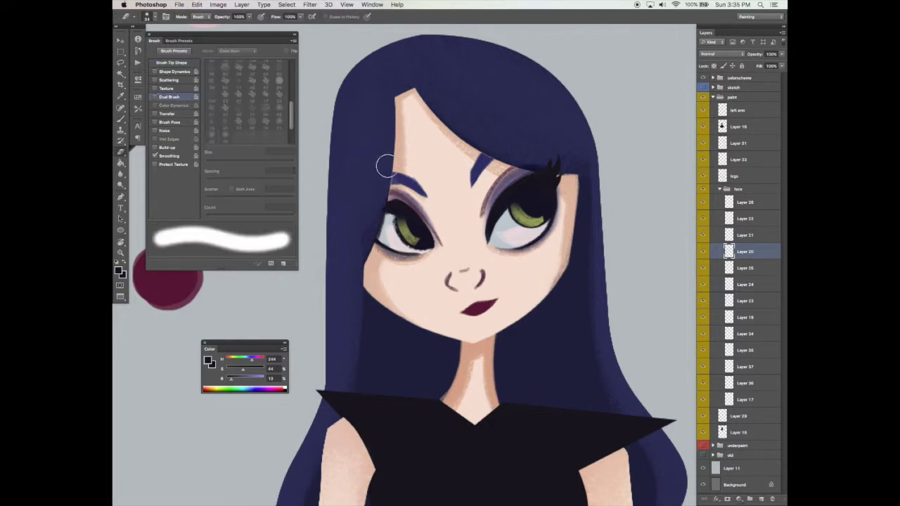
{"action": "left_click", "coordinate": [172, 62]}
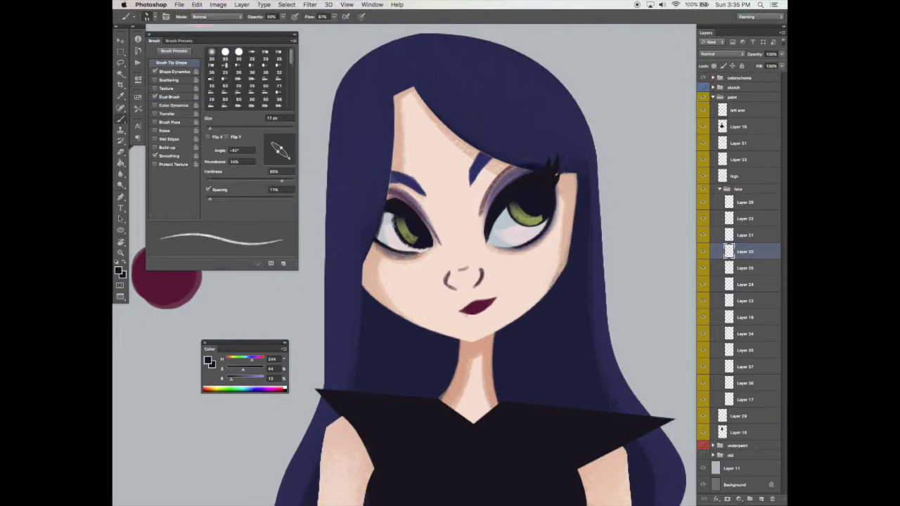
Check Layer 20's visibility and touch up the liner at the right eye's inner corner with a re-angled brush tip
{"action": "key", "text": "v"}
{"action": "left_click", "coordinate": [703, 252]}
{"action": "left_click", "coordinate": [704, 252]}
{"action": "key", "text": "b"}
{"action": "left_click", "coordinate": [270, 158]}
{"action": "mouse_move", "coordinate": [490, 237]}
{"action": "left_mouse_down"}
{"action": "mouse_move", "coordinate": [508, 208]}
{"action": "mouse_move", "coordinate": [488, 240]}
{"action": "left_mouse_up"}
{"action": "left_click", "coordinate": [289, 159]}
Delete the green iris layer, Layer 24, and put a new empty layer in its place
{"action": "right_click", "coordinate": [533, 195], "text": "super"}
{"action": "left_click", "coordinate": [559, 231]}
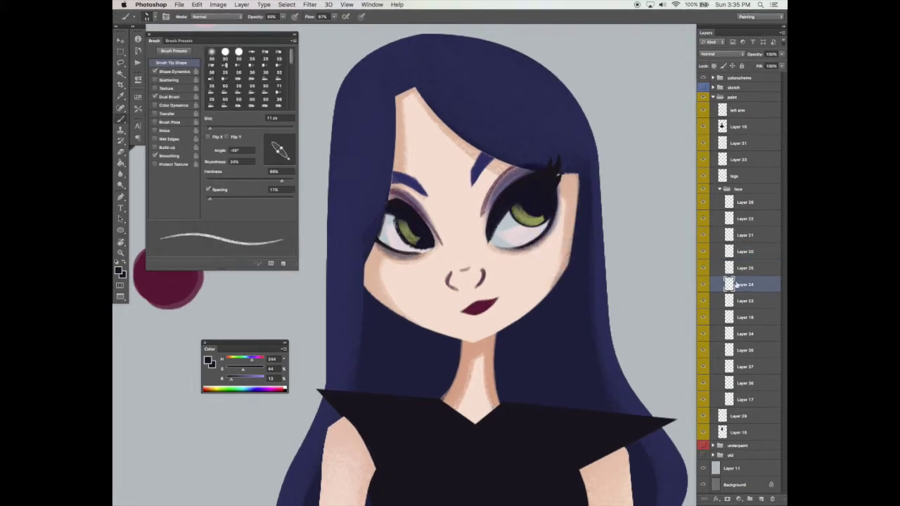
{"action": "left_click", "coordinate": [773, 498]}
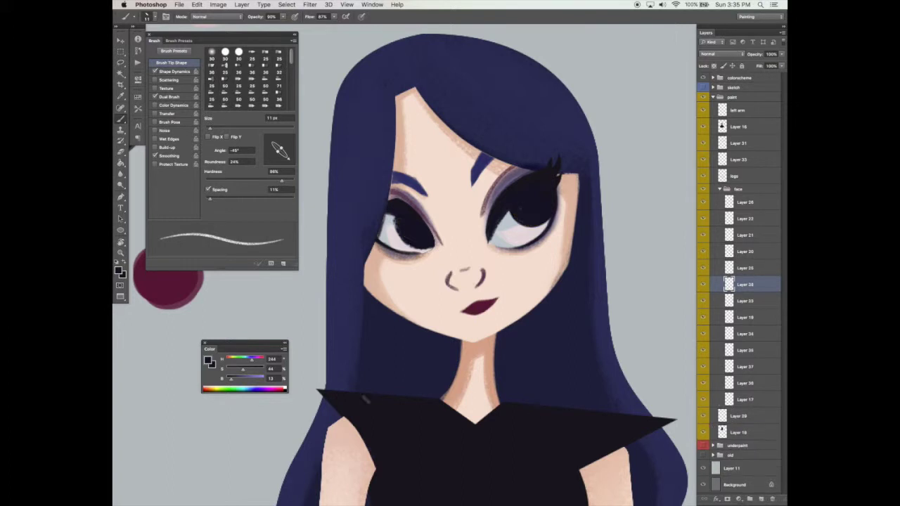
Set the brush to a muted violet with hue 244, disable Shape Dynamics, and make the tip 34 px with 100% roundness
{"action": "left_click", "coordinate": [251, 381]}
{"action": "left_click", "coordinate": [240, 370]}
{"action": "left_click", "coordinate": [245, 381]}
{"action": "left_click", "coordinate": [154, 71]}
{"action": "left_click", "coordinate": [220, 127]}
{"action": "left_click_drag", "start_coordinate": [282, 147], "coordinate": [293, 136]}
{"action": "key", "text": "Tab"}
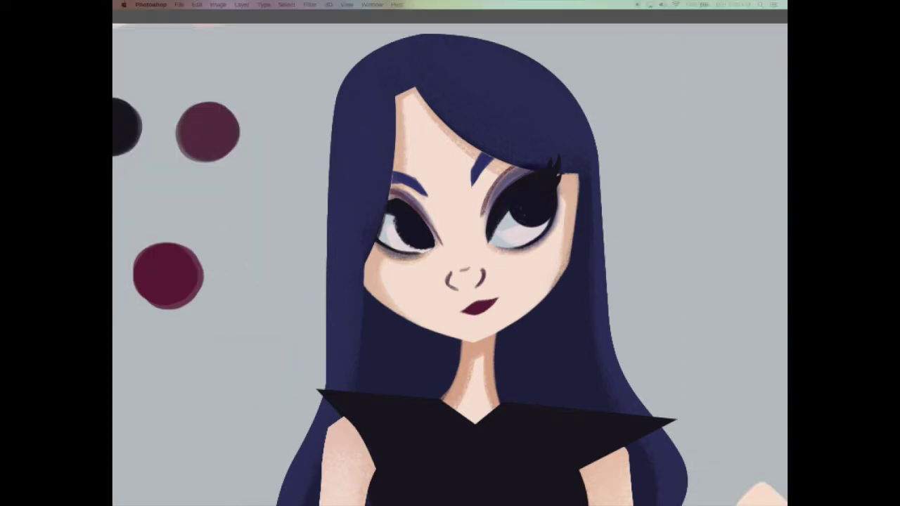
{"action": "key", "text": "Tab"}
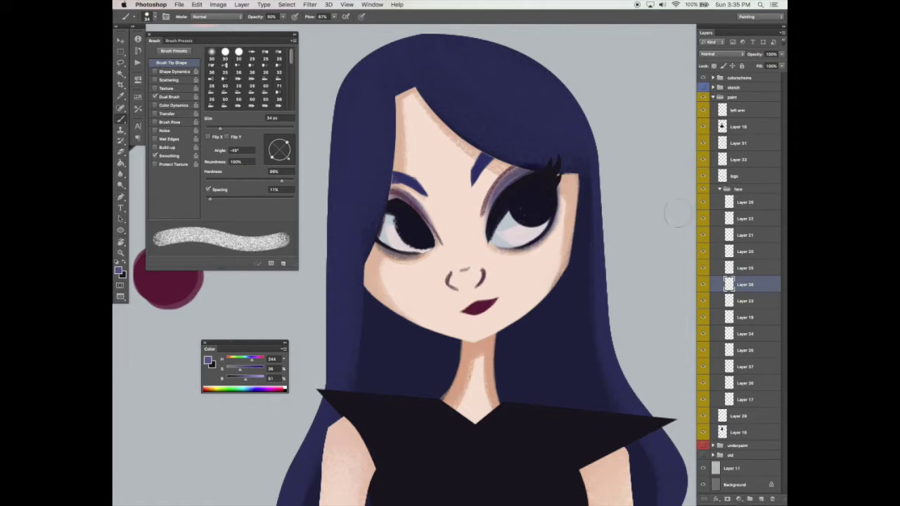
Hide Layer 38, check Layer 23's visibility, and load the dark iris shapes of Layer 23 as a selection
{"action": "left_click", "coordinate": [731, 298]}
{"action": "left_click", "coordinate": [702, 302]}
{"action": "left_click", "coordinate": [702, 302]}
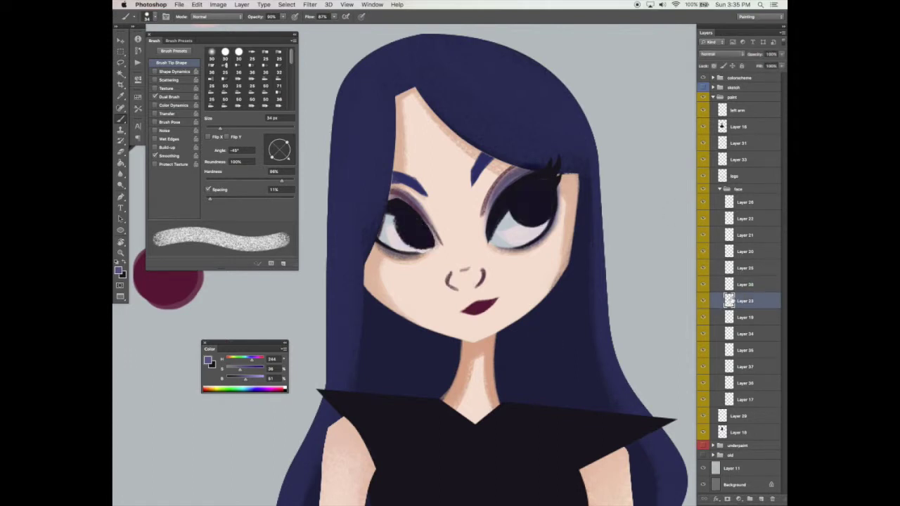
{"action": "left_click", "coordinate": [704, 301]}
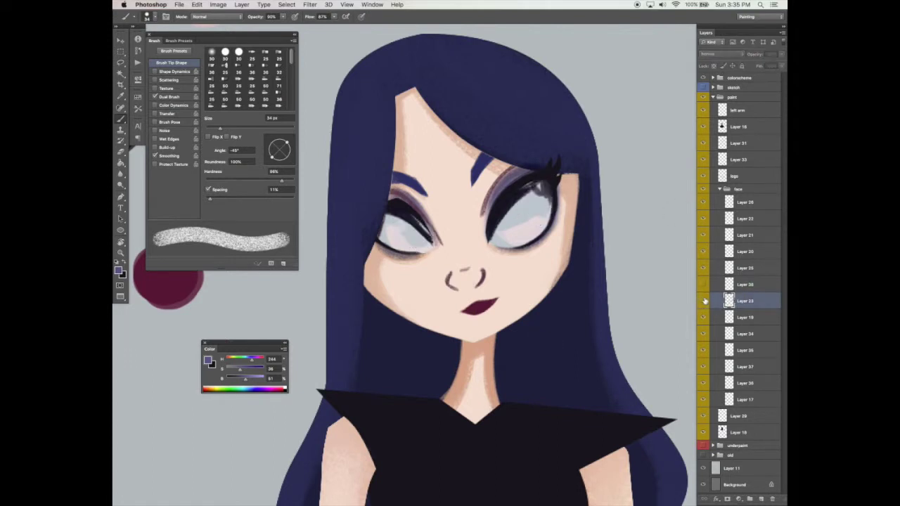
{"action": "left_click", "coordinate": [704, 301]}
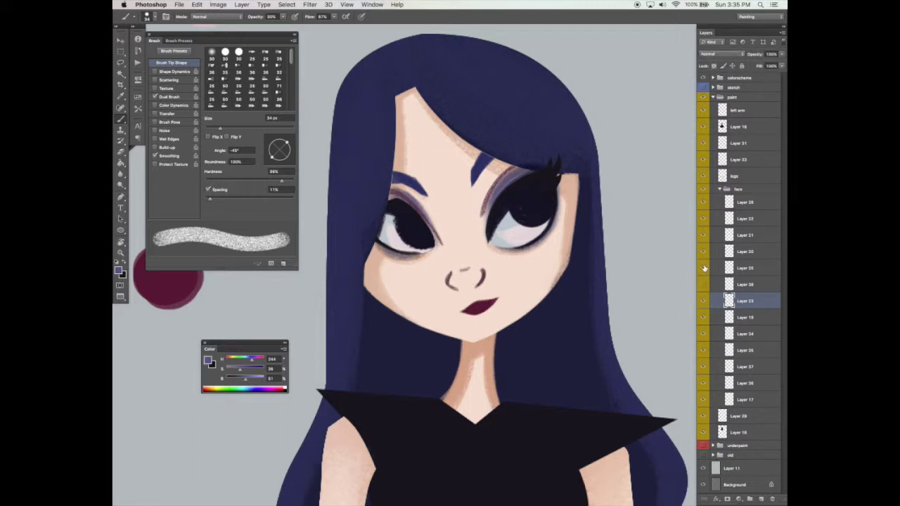
{"action": "left_click", "coordinate": [729, 301], "text": "super"}
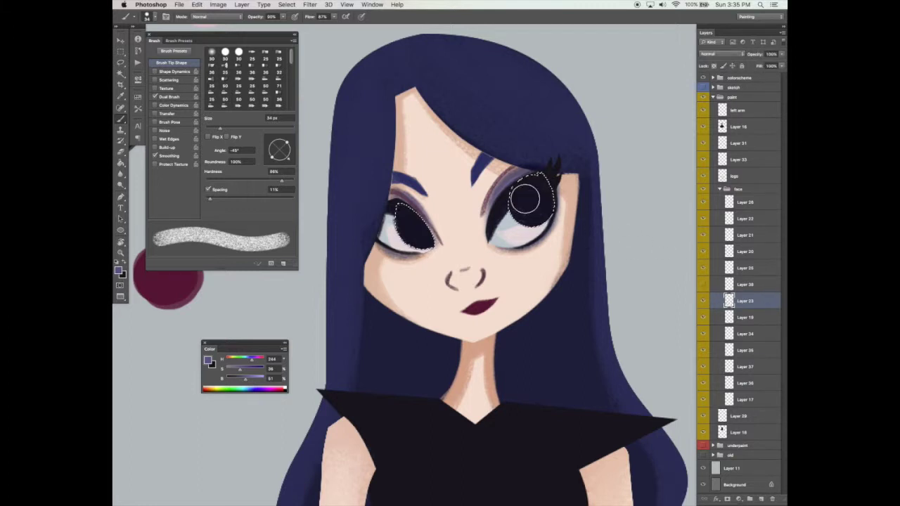
Undo the last change and paint the selected irises deep violet with hue 244 and 30% brightness
{"action": "key", "text": "super+z"}
{"action": "left_click", "coordinate": [251, 370]}
{"action": "left_click", "coordinate": [237, 383]}
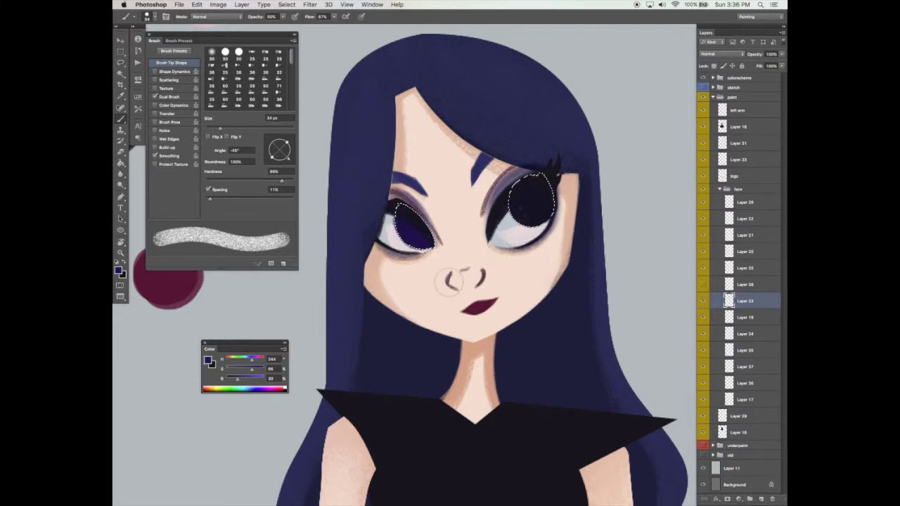
Try placing the iris layer, Layer 23, above the eyeliner on Layer 20, and undo the reordering
{"action": "left_click_drag", "start_coordinate": [749, 302], "coordinate": [754, 251]}
{"action": "key", "text": "e"}
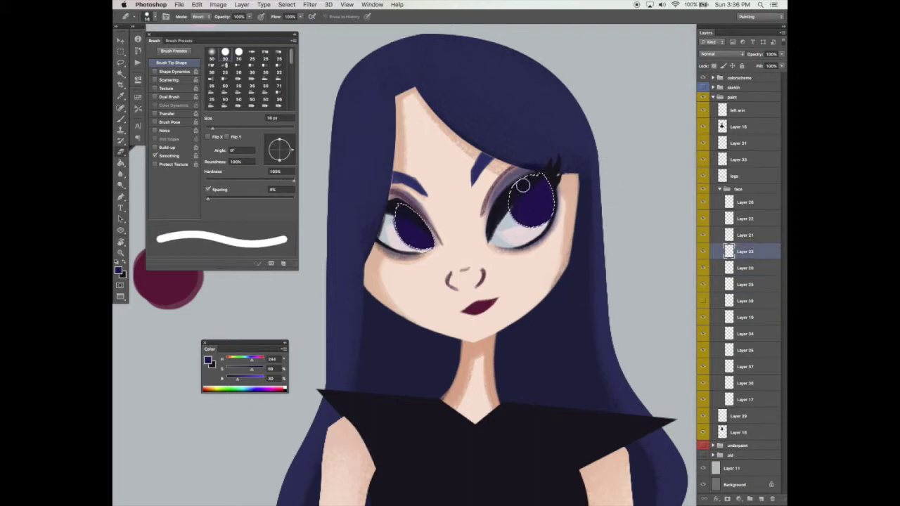
{"action": "key", "text": "super+z"}
{"action": "key", "text": "super+z"}
{"action": "key", "text": "super+z"}
{"action": "key", "text": "alt+super+z"}
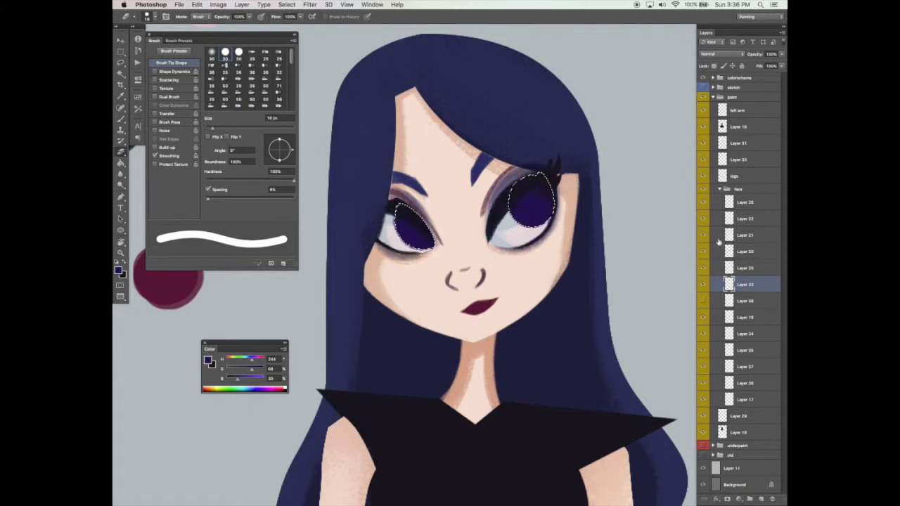
Reactivate Layer 23 and set a soft 23 px violet brush with 13% hardness, 53% opacity and reduced flow
{"action": "left_click", "coordinate": [743, 251]}
{"action": "key", "text": "b"}
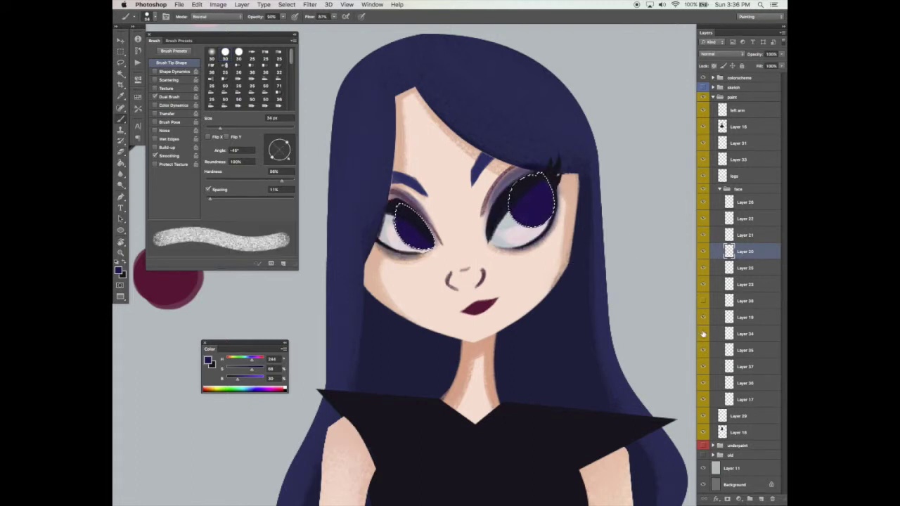
{"action": "left_click", "coordinate": [709, 284]}
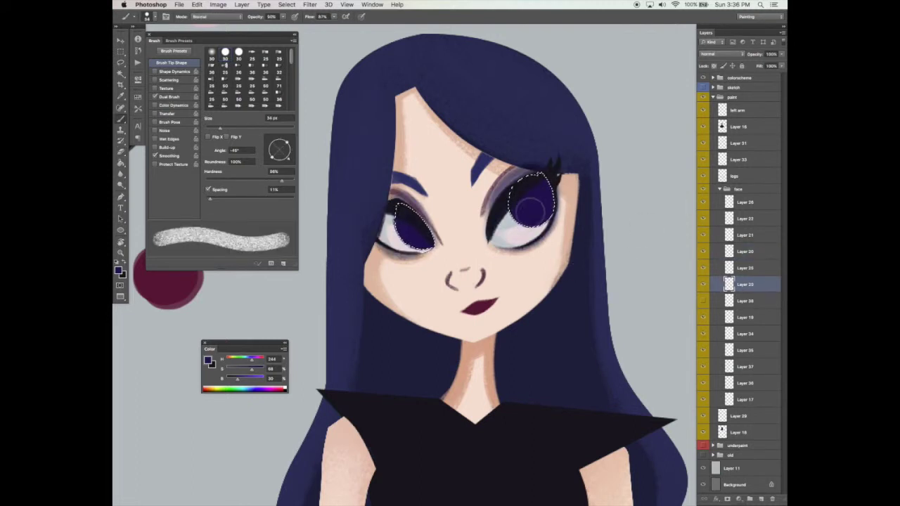
{"action": "left_click_drag", "start_coordinate": [238, 379], "coordinate": [244, 379]}
{"action": "left_click_drag", "start_coordinate": [252, 369], "coordinate": [243, 369]}
{"action": "left_click_drag", "start_coordinate": [282, 181], "coordinate": [217, 182]}
{"action": "left_click", "coordinate": [215, 129]}
{"action": "left_click", "coordinate": [283, 17]}
{"action": "left_click", "coordinate": [271, 25]}
{"action": "left_click", "coordinate": [334, 16]}
{"action": "left_click", "coordinate": [319, 25]}
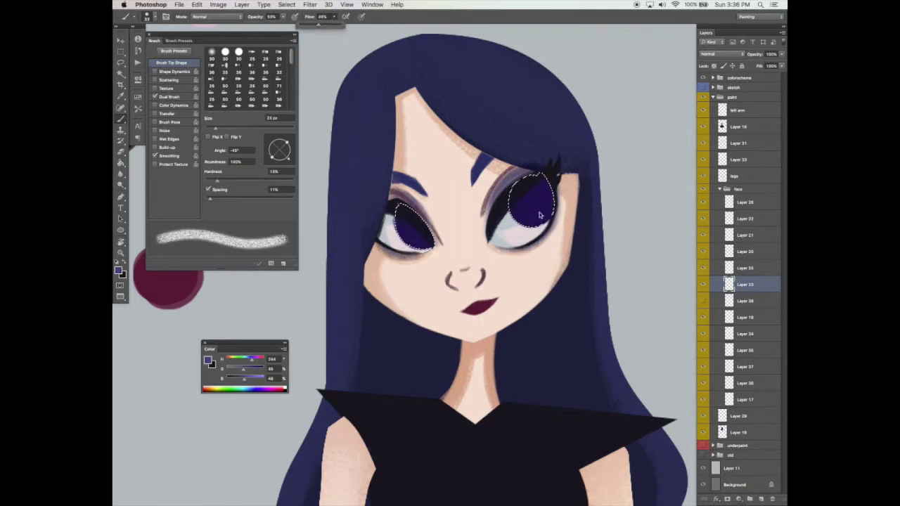
Brush a lighter violet, H 244, S 55, B 58, into the irises on Layer 23, adjusting the brush size to 23 px
{"action": "key", "text": "bracketright"}
{"action": "key", "text": "bracketright"}
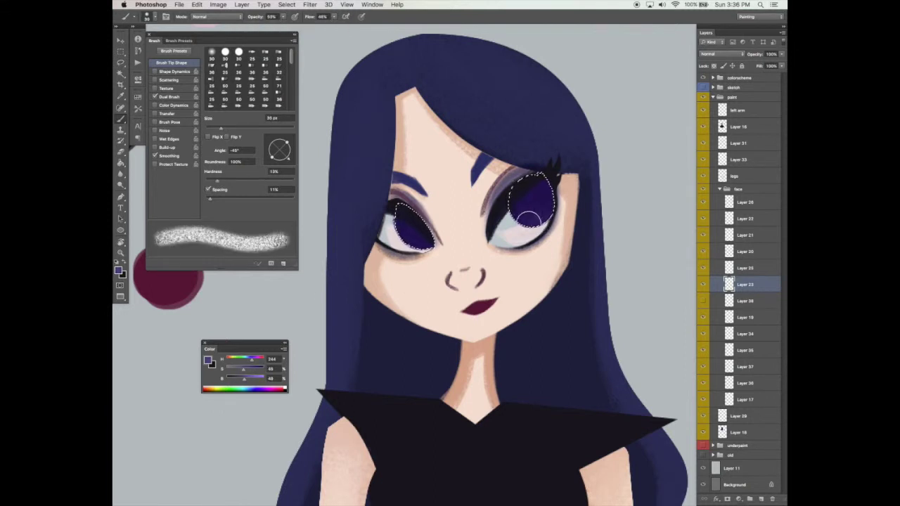
{"action": "left_click", "coordinate": [178, 97]}
{"action": "left_click", "coordinate": [226, 160]}
{"action": "left_click", "coordinate": [179, 64]}
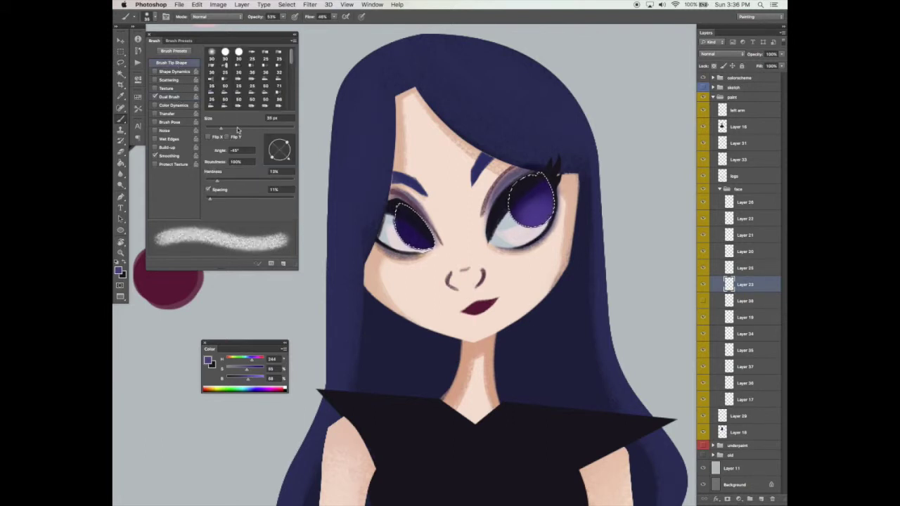
{"action": "key", "text": "bracketleft"}
{"action": "key", "text": "bracketleft"}
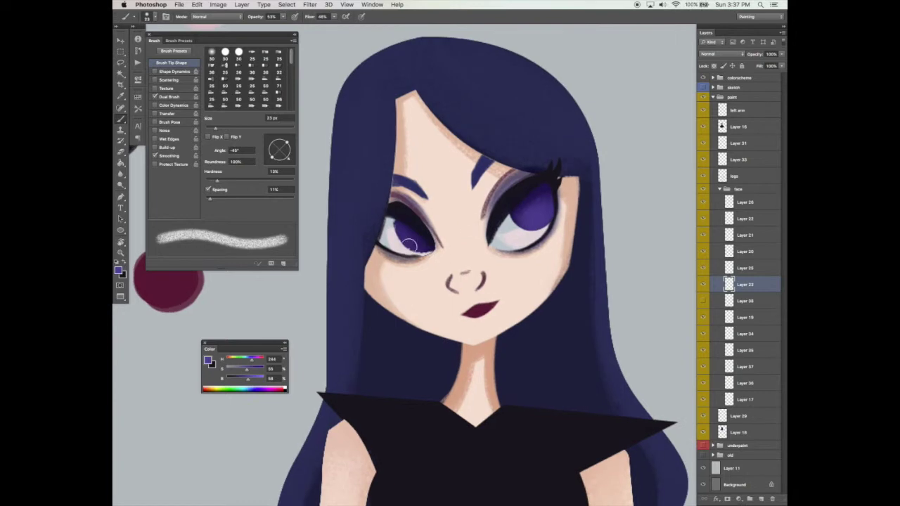
Brighten the lower part of both irises with violet H 244, S 41, B 72, and clear the selection
{"action": "left_click_drag", "start_coordinate": [248, 380], "coordinate": [242, 370]}
{"action": "left_click_drag", "start_coordinate": [402, 235], "coordinate": [422, 247]}
{"action": "mouse_move", "coordinate": [520, 220]}
{"action": "left_mouse_down"}
{"action": "mouse_move", "coordinate": [556, 200]}
{"action": "mouse_move", "coordinate": [564, 215]}
{"action": "mouse_move", "coordinate": [527, 223]}
{"action": "left_mouse_up"}
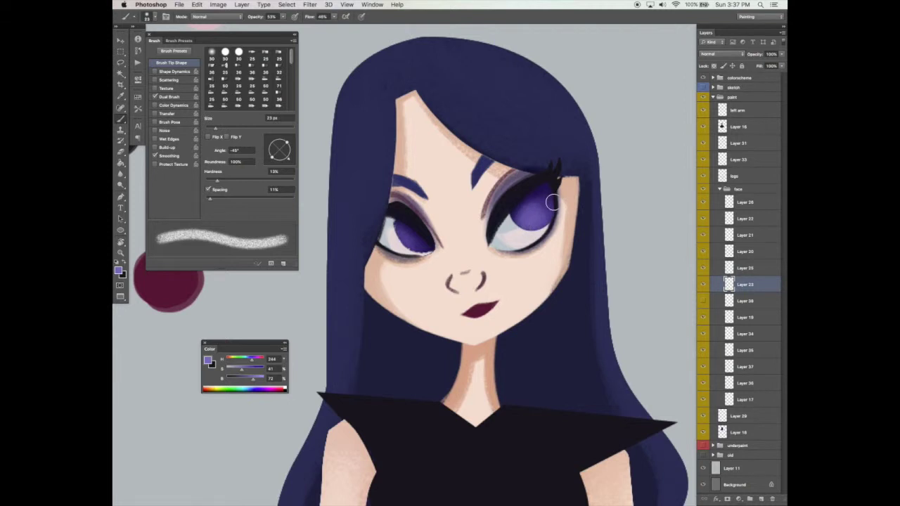
{"action": "key", "text": "super+d"}
Shade the underside of the nose on Layer 17 in a pinkish skin tone with a 7 px hard brush
{"action": "left_click", "coordinate": [610, 307], "text": "alt+super"}
{"action": "left_click", "coordinate": [612, 306], "text": "alt+super"}
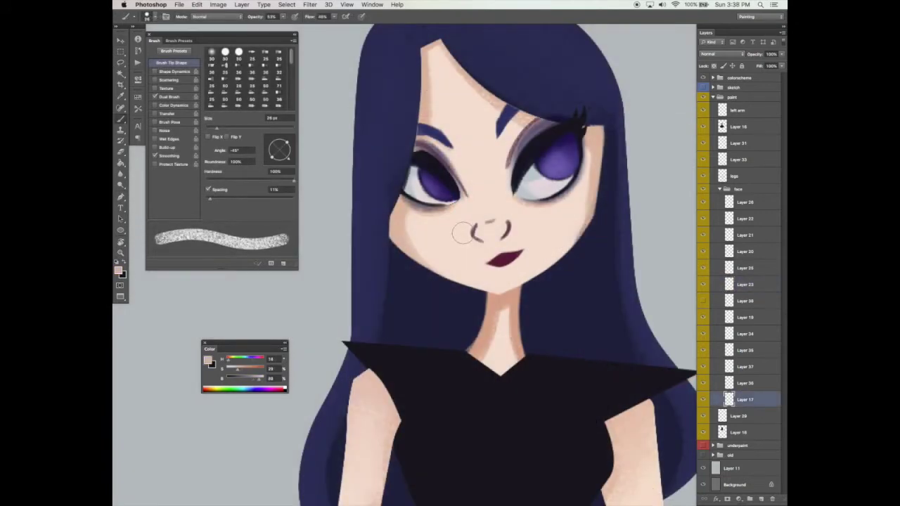
{"action": "key", "text": "bracketleft"}
{"action": "key", "text": "bracketleft"}
{"action": "key", "text": "bracketleft"}
{"action": "key", "text": "bracketleft"}
{"action": "key", "text": "bracketleft"}
{"action": "left_click_drag", "start_coordinate": [481, 239], "coordinate": [503, 239]}
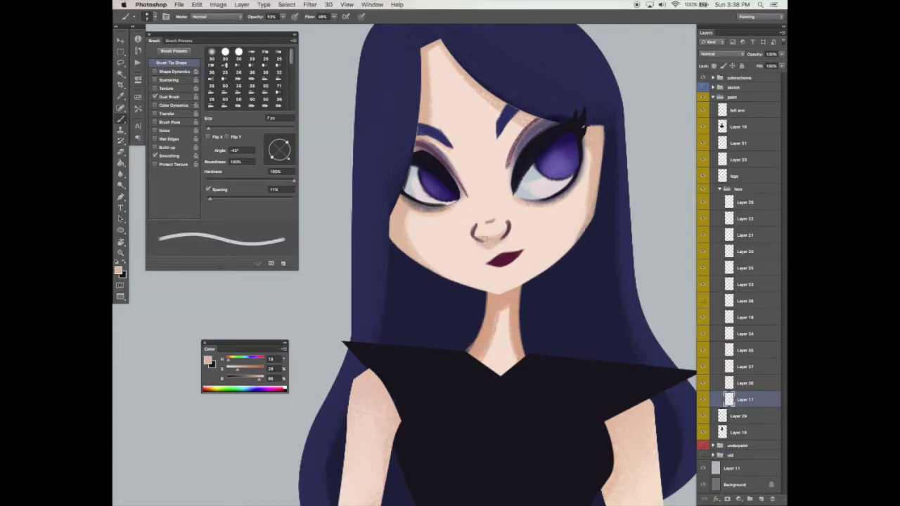
{"action": "key", "text": "e"}
{"action": "left_click_drag", "start_coordinate": [479, 230], "coordinate": [514, 223]}
{"action": "key", "text": "super+z"}
Refine the nose shading on Layer 17 with skin tones sampled around the nose at 50% brush opacity
{"action": "key", "text": "b"}
{"action": "left_click", "coordinate": [488, 229], "text": "alt"}
{"action": "key", "text": "5"}
{"action": "left_click", "coordinate": [506, 193], "text": "alt"}
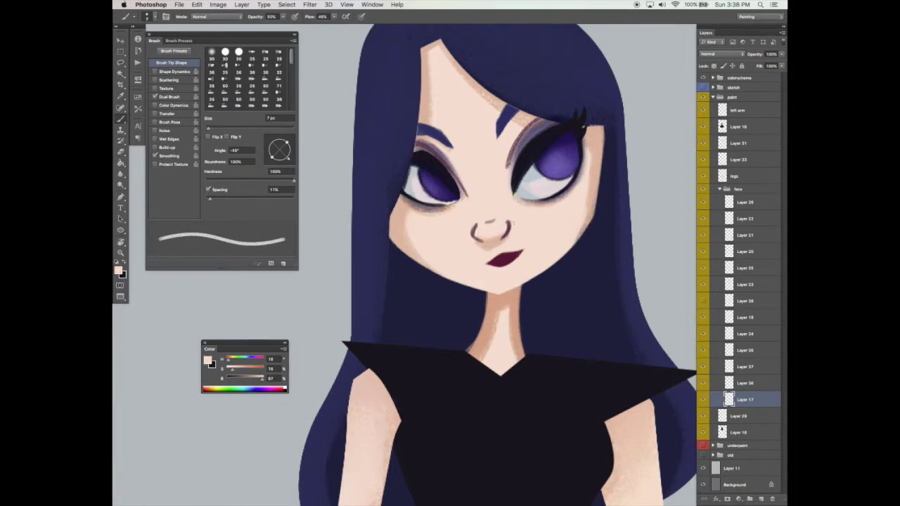
{"action": "left_click", "coordinate": [486, 232], "text": "alt"}
{"action": "left_click", "coordinate": [507, 231], "text": "alt"}
{"action": "left_click_drag", "start_coordinate": [507, 230], "coordinate": [498, 235]}
Sample the skin tone just above the lips and save the document
{"action": "left_click", "coordinate": [491, 254], "text": "alt"}
{"action": "left_click", "coordinate": [560, 289], "text": "alt+super"}
{"action": "left_click", "coordinate": [549, 313], "text": "alt+super"}
{"action": "key", "text": "super+s"}
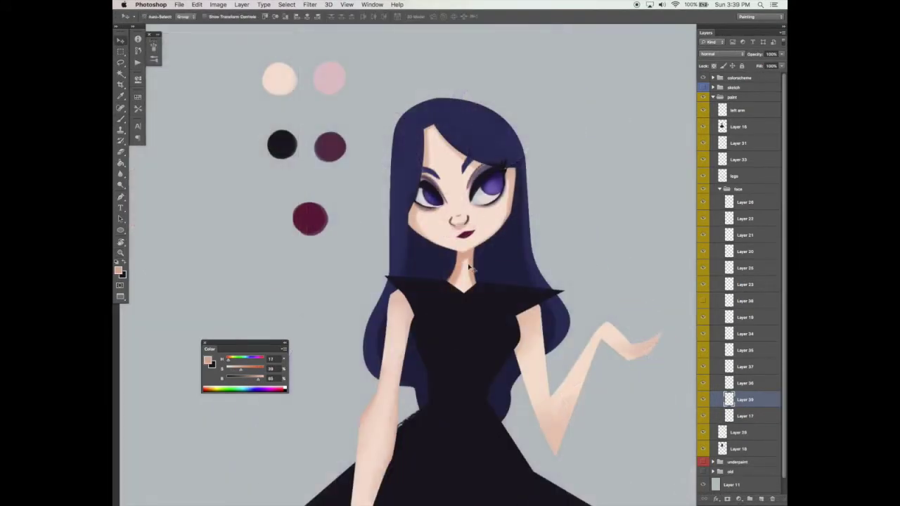
Activate the neck layer, Layer 29, load its painted area as a selection, and hide the selection outline
{"action": "right_click", "coordinate": [470, 269]}
{"action": "left_click", "coordinate": [487, 284]}
{"action": "left_click", "coordinate": [722, 430], "text": "super"}
{"action": "key", "text": "super+h"}
{"action": "key", "text": "b"}
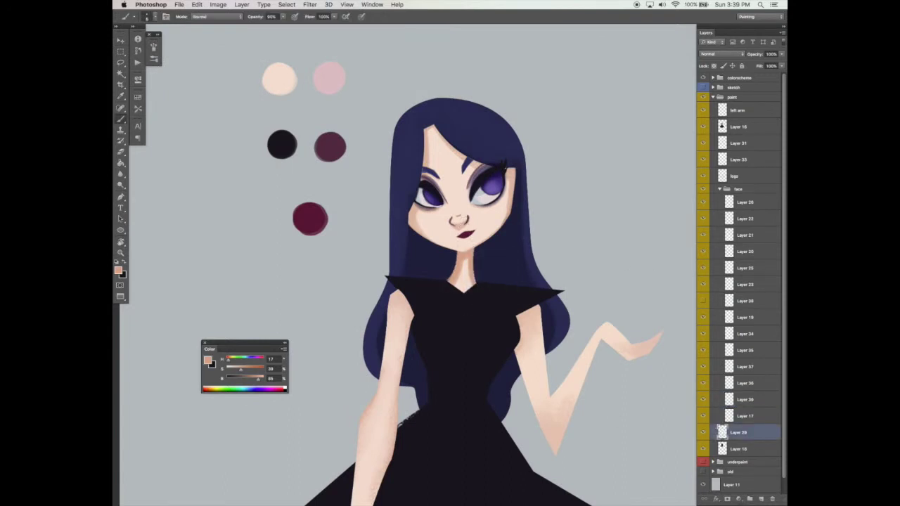
Sample the neck's light skin tone and set the brush to 38 px, 16% hardness and 33% opacity
{"action": "left_click", "coordinate": [469, 273], "text": "alt"}
{"action": "mouse_move", "coordinate": [283, 16]}
{"action": "left_mouse_down"}
{"action": "mouse_move", "coordinate": [289, 26]}
{"action": "mouse_move", "coordinate": [337, 20]}
{"action": "left_mouse_up"}
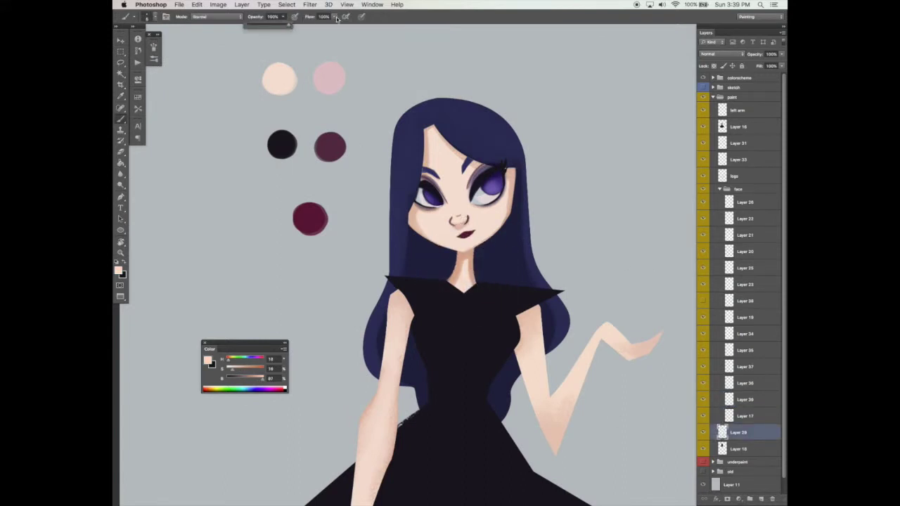
{"action": "left_click", "coordinate": [154, 48]}
{"action": "left_click", "coordinate": [172, 73]}
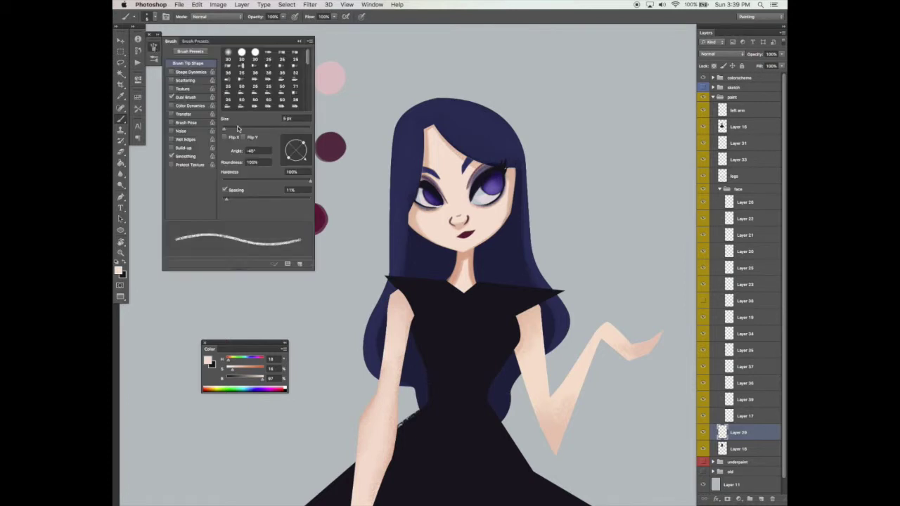
{"action": "left_click", "coordinate": [238, 128]}
{"action": "left_click", "coordinate": [238, 182]}
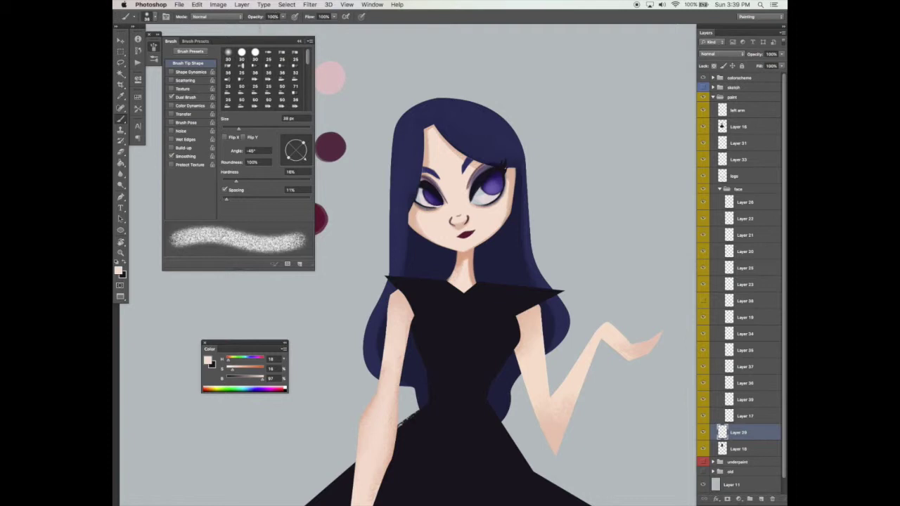
{"action": "left_click_drag", "start_coordinate": [282, 18], "coordinate": [256, 26]}
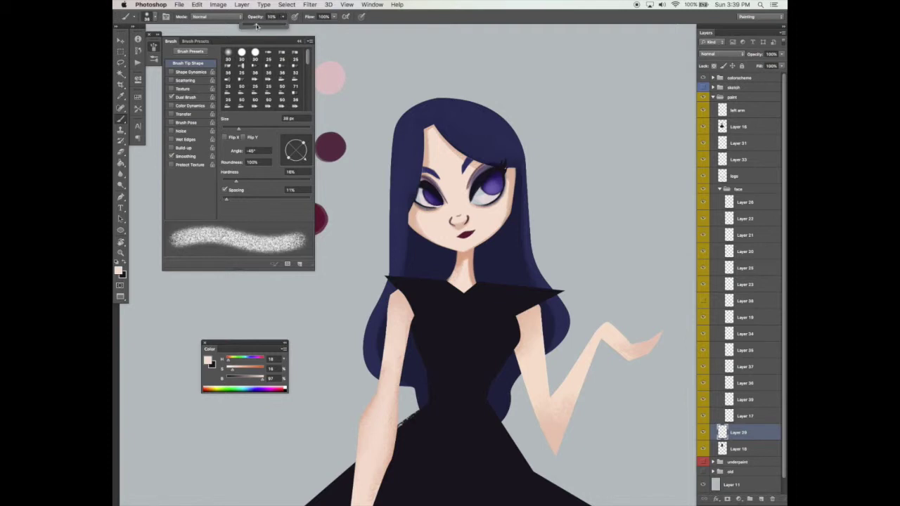
Soften the neck shading on Layer 29 by blending the sampled shadow and light skin tones
{"action": "left_click", "coordinate": [465, 252], "text": "alt"}
{"action": "left_click", "coordinate": [467, 288], "text": "alt"}
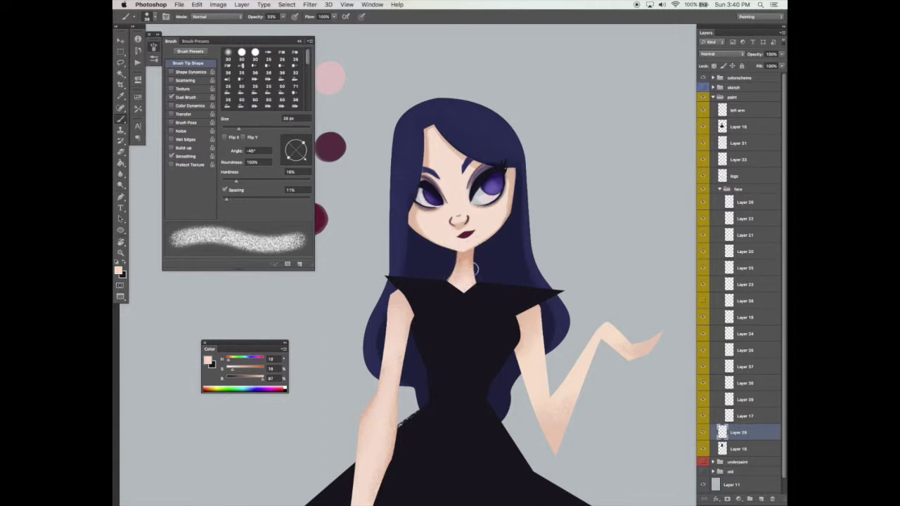
{"action": "left_click", "coordinate": [466, 253], "text": "alt"}
Review the whole figure on the canvas with the interface panels hidden and shown
{"action": "scroll", "coordinate": [568, 331], "scroll_direction": "down", "scroll_amount": 4}
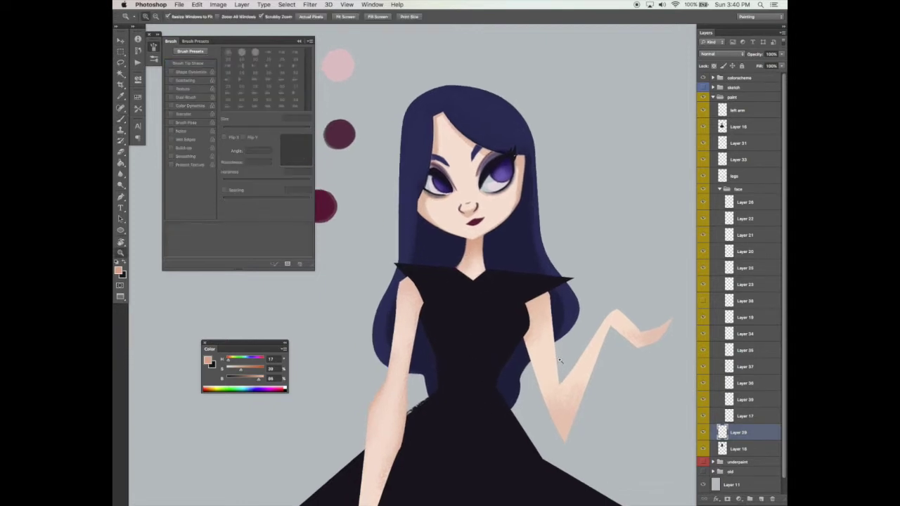
{"action": "key", "text": "v"}
{"action": "scroll", "coordinate": [583, 310], "scroll_direction": "down", "scroll_amount": 5}
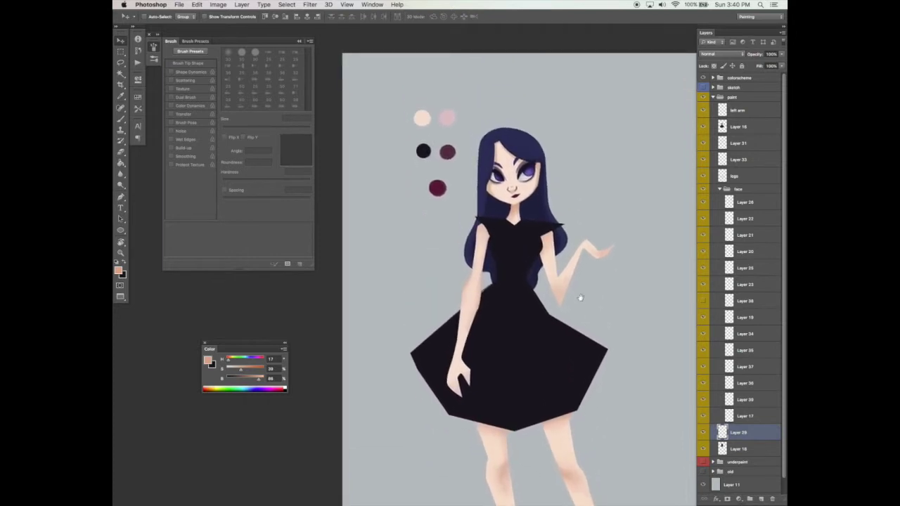
{"action": "scroll", "coordinate": [580, 299], "scroll_direction": "up", "scroll_amount": 2}
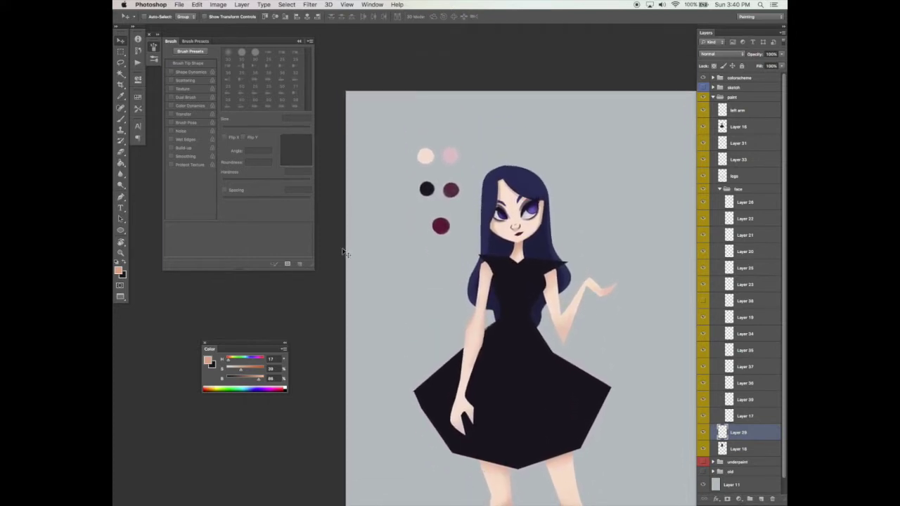
{"action": "key", "text": "Tab"}
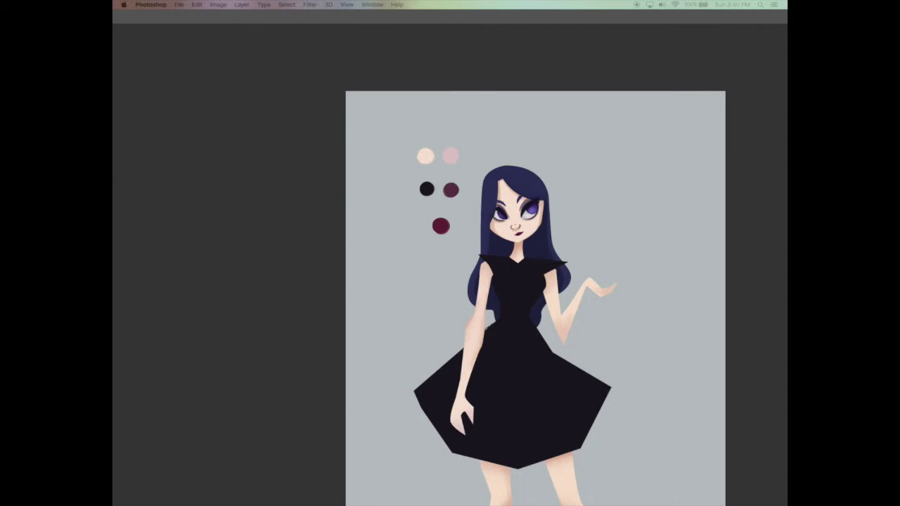
{"action": "key", "text": "Tab"}
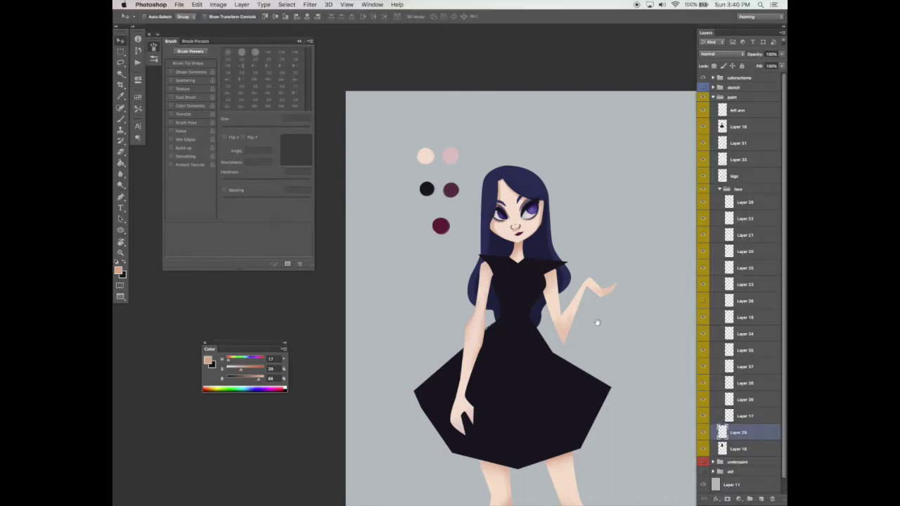
{"action": "scroll", "coordinate": [605, 316], "scroll_direction": "up", "scroll_amount": 1}
Darken the backdrop on Layer 11 with Hue/Saturation, using Saturation +17 and Lightness -21, and save the document
{"action": "right_click", "coordinate": [566, 323]}
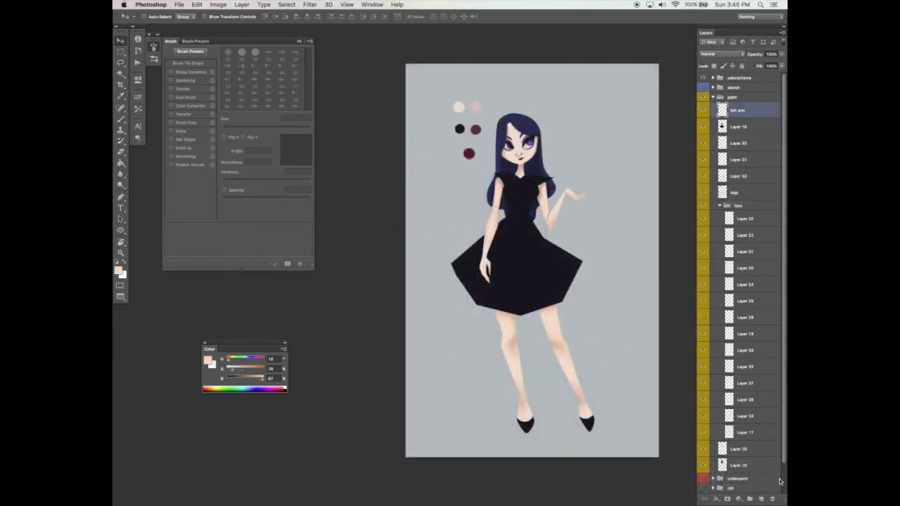
{"action": "scroll", "coordinate": [780, 476], "scroll_direction": "down", "scroll_amount": 2}
{"action": "left_click", "coordinate": [731, 469]}
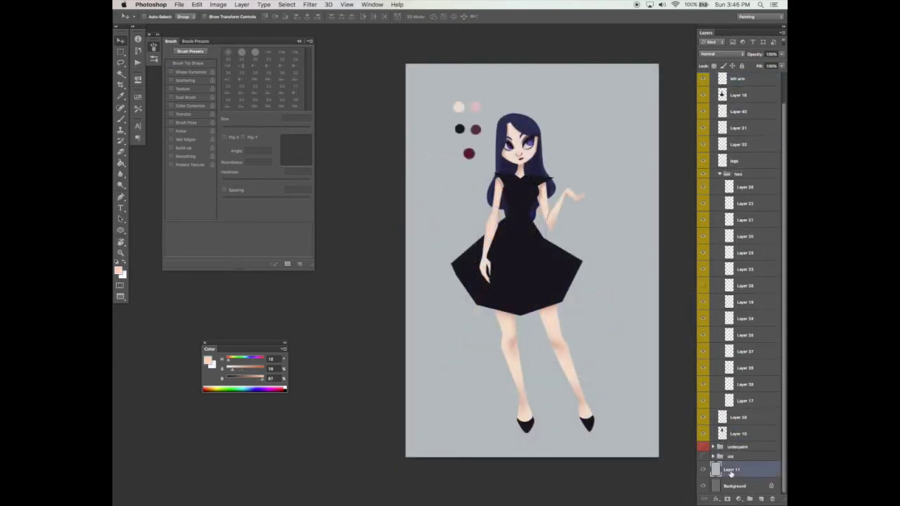
{"action": "key", "text": "super+u"}
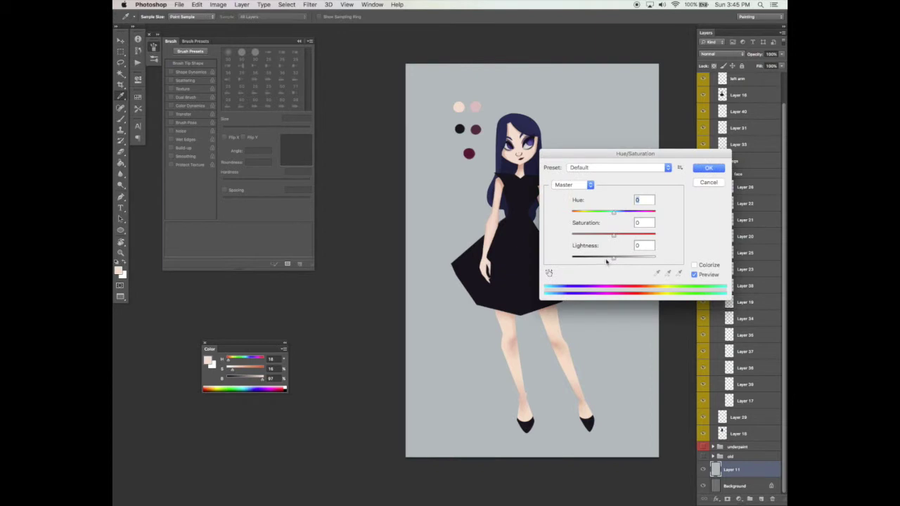
{"action": "left_click_drag", "start_coordinate": [613, 257], "coordinate": [605, 257]}
{"action": "left_click", "coordinate": [621, 235]}
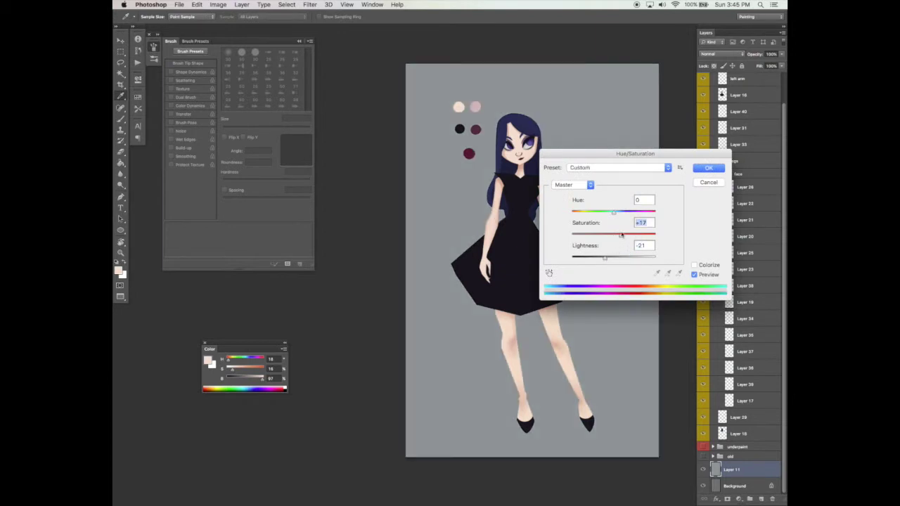
{"action": "left_click_drag", "start_coordinate": [664, 161], "coordinate": [729, 227]}
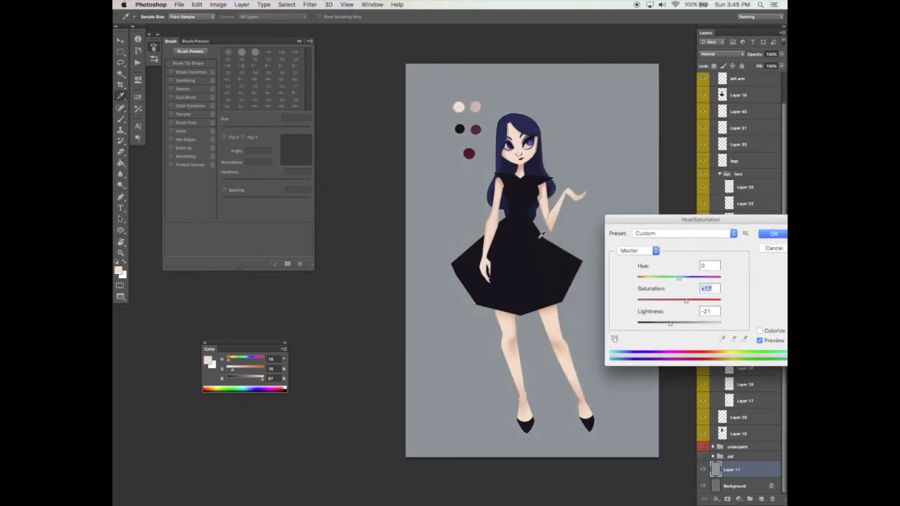
{"action": "left_click", "coordinate": [773, 233]}
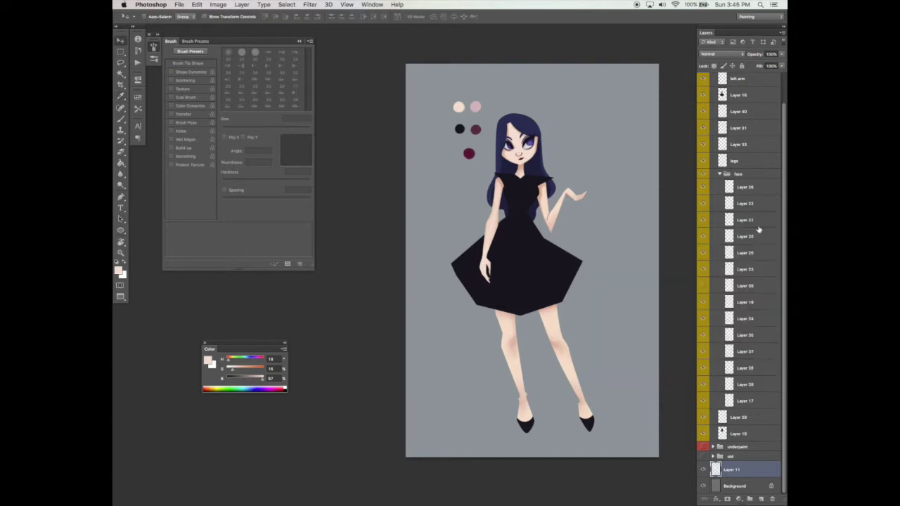
{"action": "scroll", "coordinate": [616, 293], "scroll_direction": "down", "scroll_amount": 2}
{"action": "key", "text": "super+s"}
Examine the whole figure against the darker backdrop, from full view to the upper body and arms
{"action": "scroll", "coordinate": [617, 287], "scroll_direction": "up", "scroll_amount": 1}
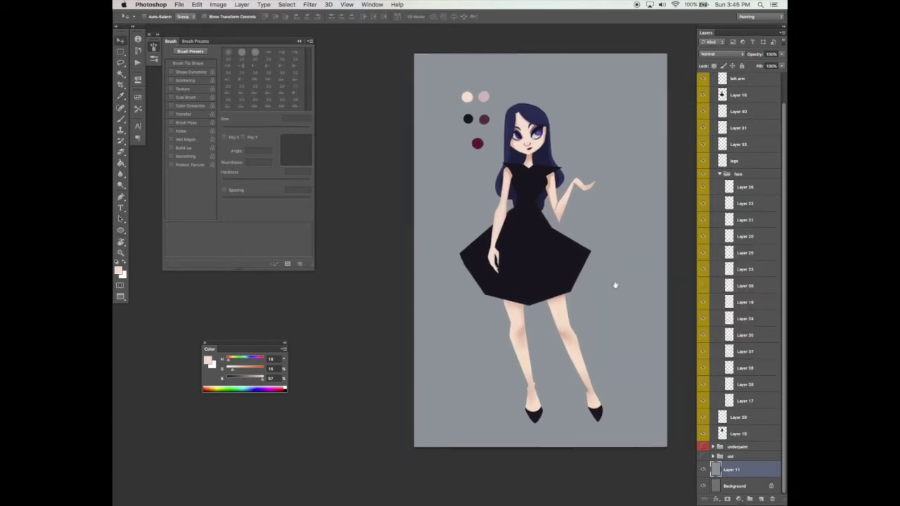
{"action": "key", "text": "z"}
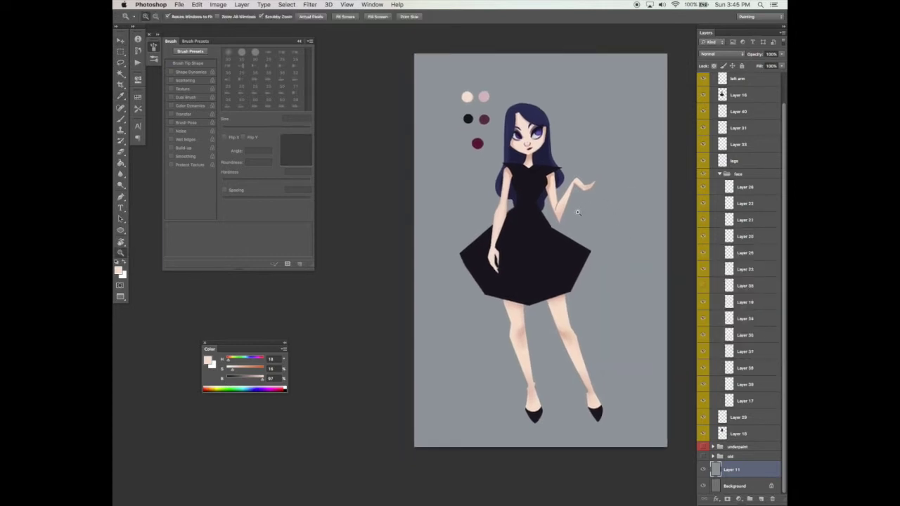
{"action": "scroll", "coordinate": [581, 260], "scroll_direction": "up", "scroll_amount": 2}
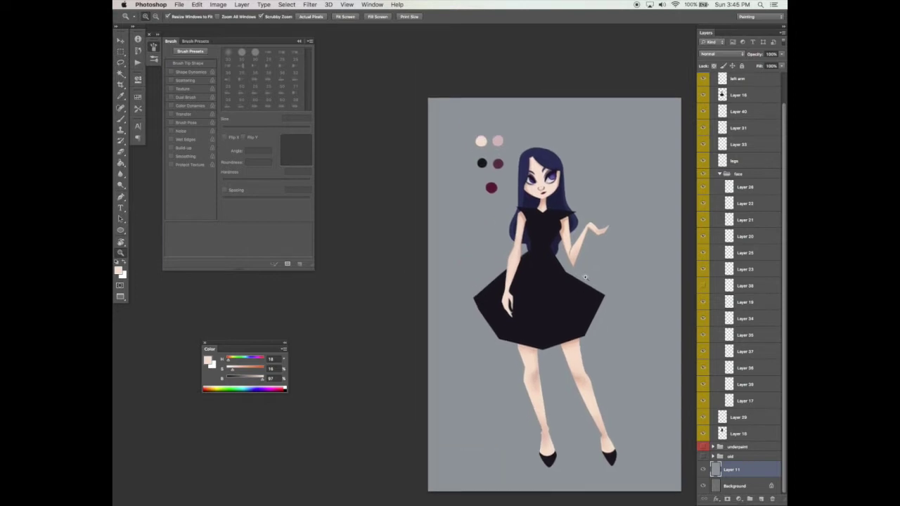
{"action": "left_click", "coordinate": [559, 251]}
{"action": "key", "text": "v"}
{"action": "scroll", "coordinate": [571, 294], "scroll_direction": "down", "scroll_amount": 2}
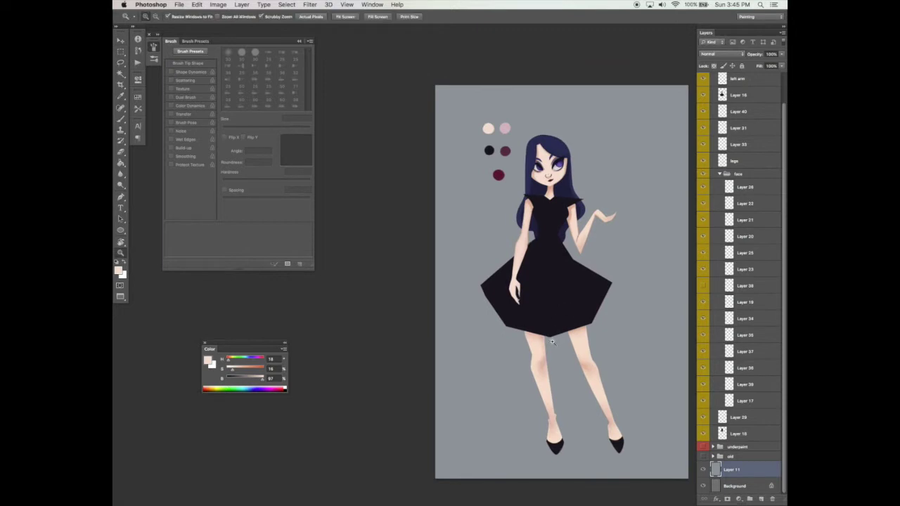
{"action": "scroll", "coordinate": [538, 355], "scroll_direction": "up", "scroll_amount": 2}
{"action": "right_click", "coordinate": [528, 338]}
{"action": "left_click", "coordinate": [605, 255]}
{"action": "left_click_drag", "start_coordinate": [606, 342], "coordinate": [590, 290]}
{"action": "scroll", "coordinate": [583, 266], "scroll_direction": "up", "scroll_amount": 6}
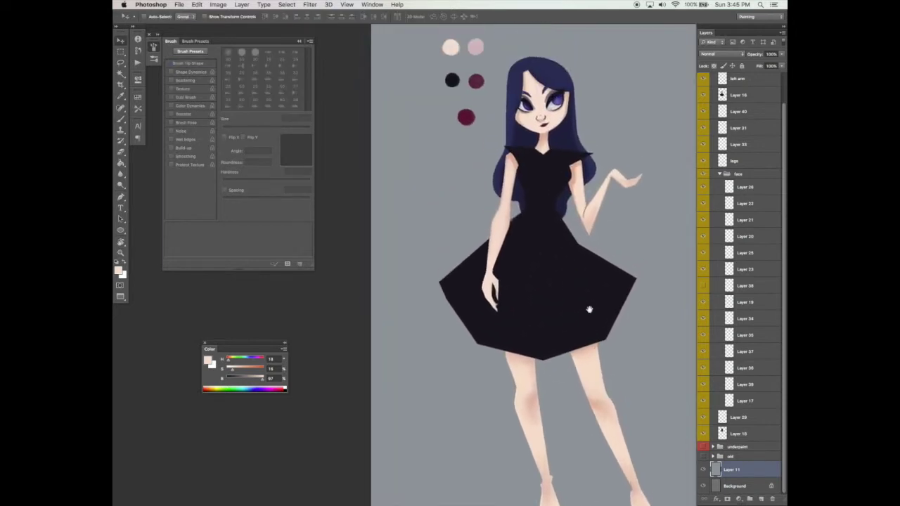
{"action": "key", "text": "z"}
{"action": "left_click", "coordinate": [592, 230]}
{"action": "left_click", "coordinate": [592, 231]}
{"action": "left_click", "coordinate": [589, 235], "text": "alt"}
{"action": "left_click", "coordinate": [589, 236], "text": "alt"}
On the left arm layer, draw an elbow crease in the sampled plum swatch color with Shape Dynamics enabled and the brush tip at -134°
{"action": "left_click", "coordinate": [748, 82]}
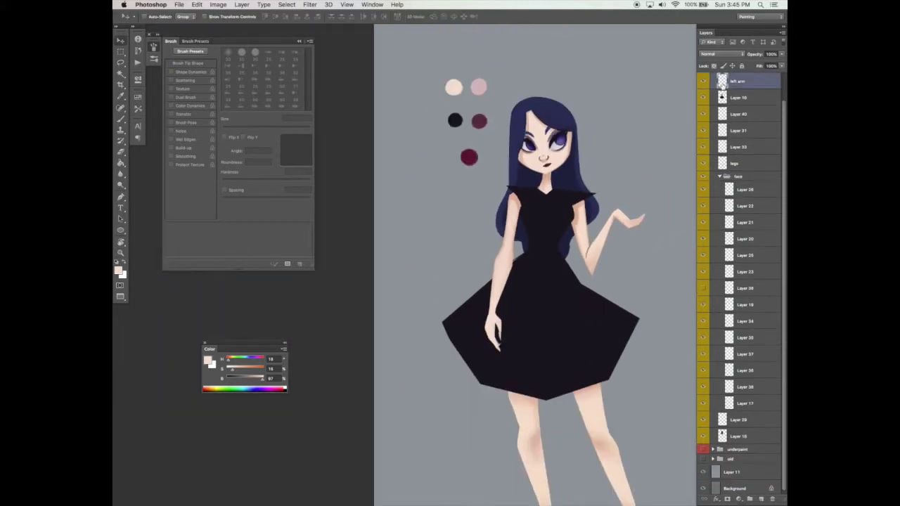
{"action": "key", "text": "b"}
{"action": "left_click", "coordinate": [478, 121], "text": "alt"}
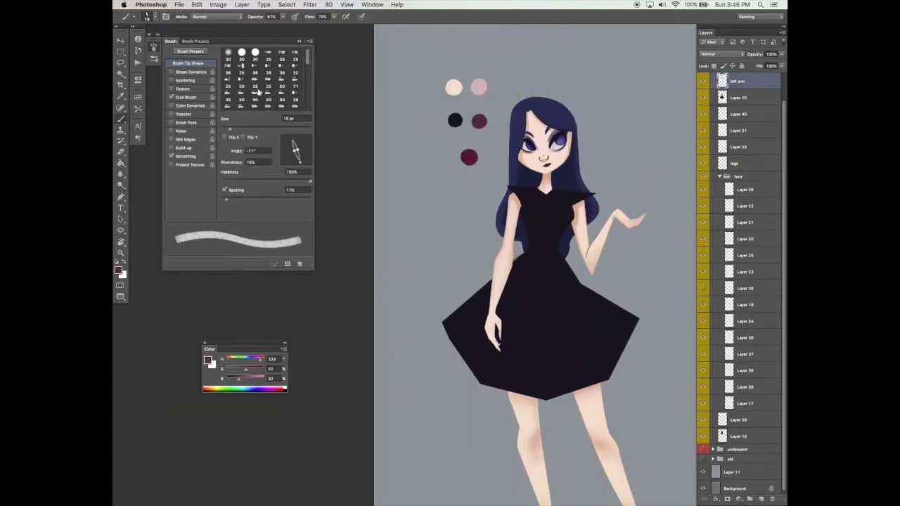
{"action": "left_click", "coordinate": [198, 74]}
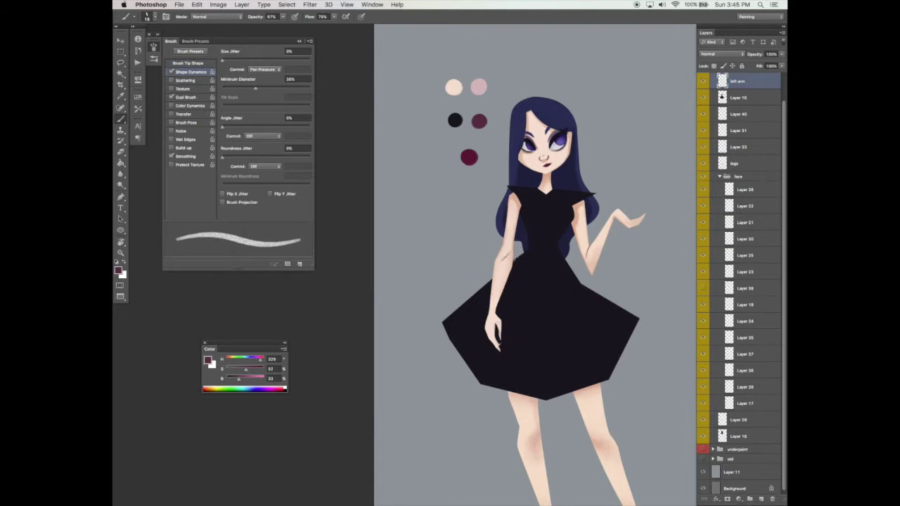
{"action": "left_click", "coordinate": [189, 64]}
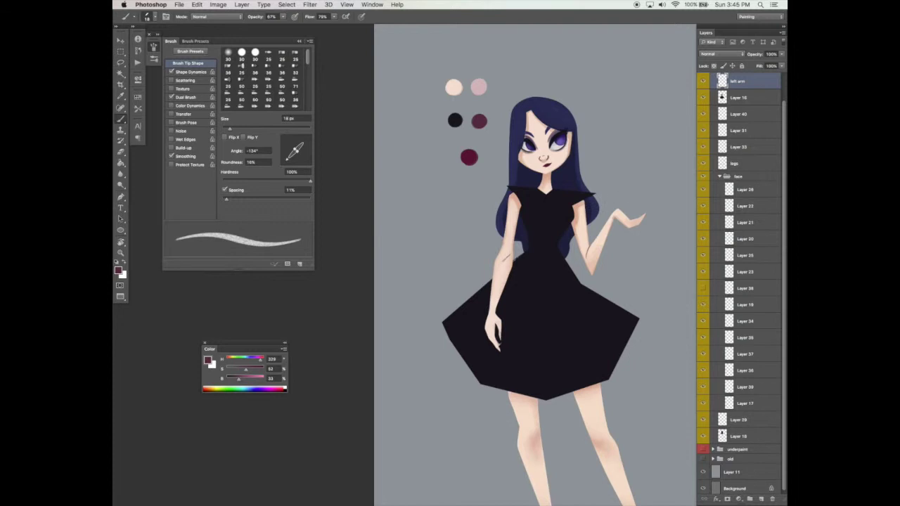
{"action": "key", "text": "super+equal"}
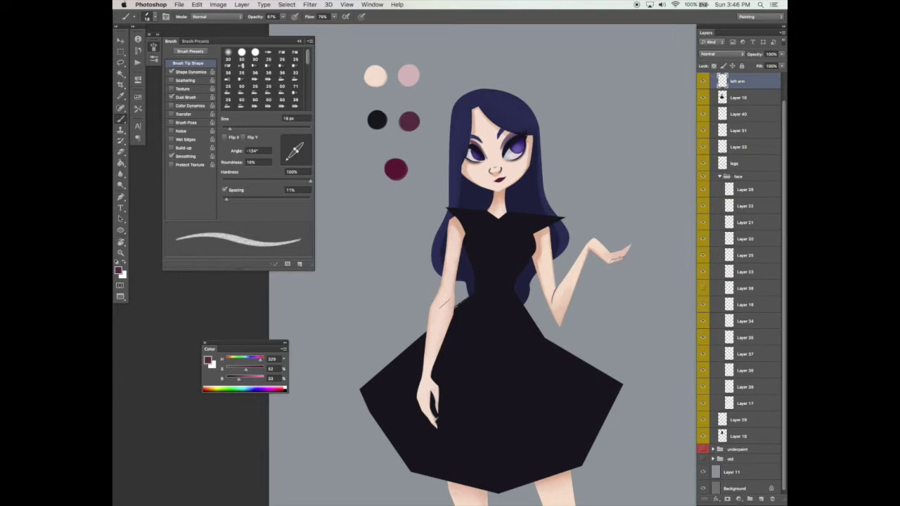
Identify the raised arm's layers and merge Layer 40 down into Layer 31
{"action": "left_click", "coordinate": [729, 148]}
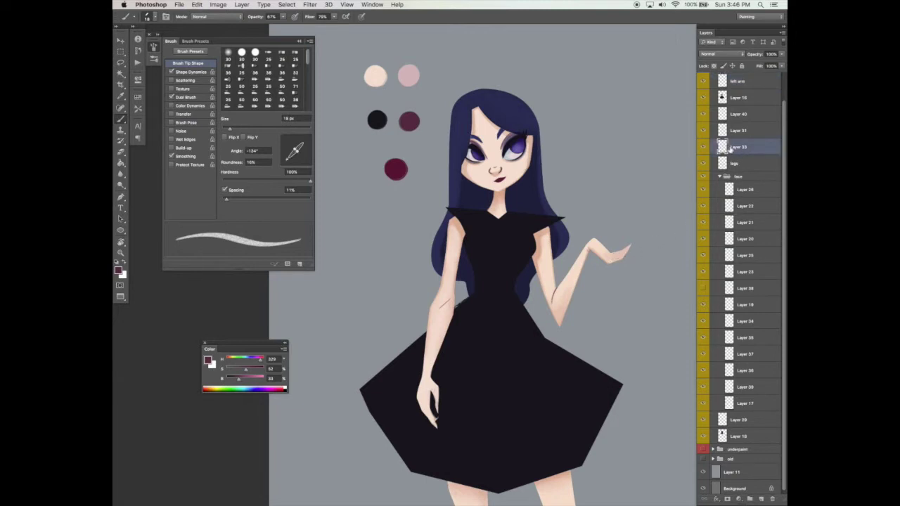
{"action": "left_click", "coordinate": [731, 132]}
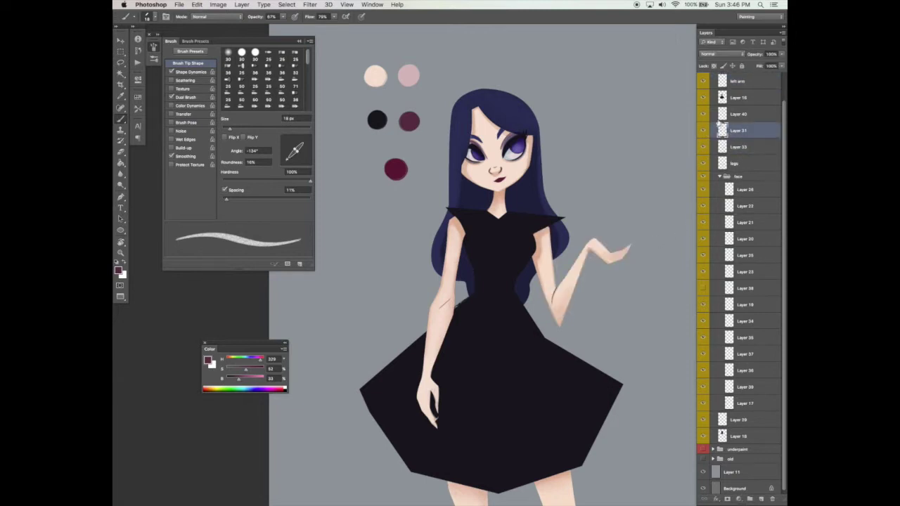
{"action": "left_click", "coordinate": [704, 115]}
{"action": "left_click", "coordinate": [740, 114]}
{"action": "key", "text": "super+e"}
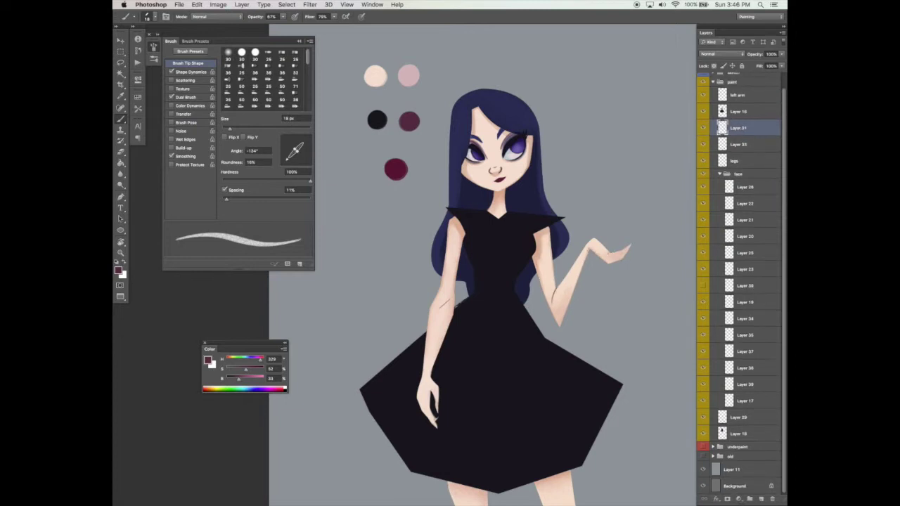
Compare the raised hand with the sketch by toggling the visibility of the sketch group and Layer 31
{"action": "left_click_drag", "start_coordinate": [626, 241], "coordinate": [628, 240]}
{"action": "key", "text": "super+z"}
{"action": "left_click_drag", "start_coordinate": [785, 95], "coordinate": [786, 79]}
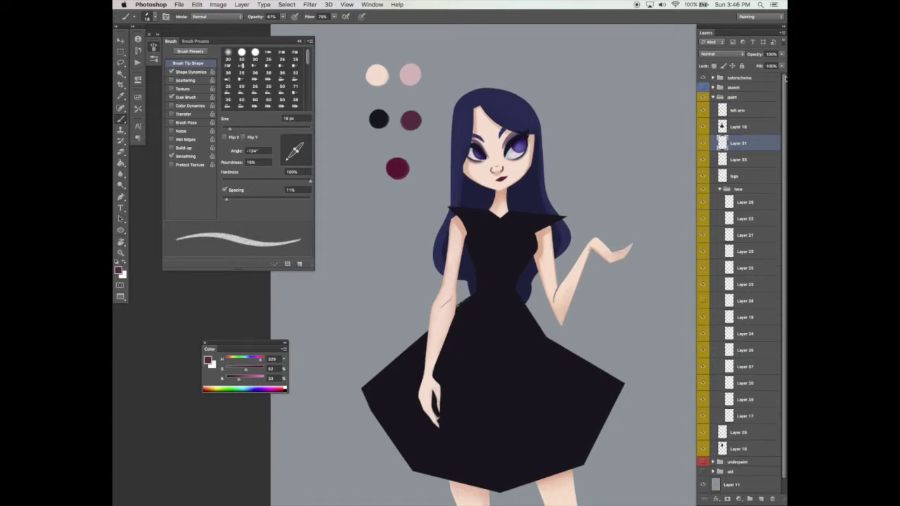
{"action": "left_click", "coordinate": [704, 87]}
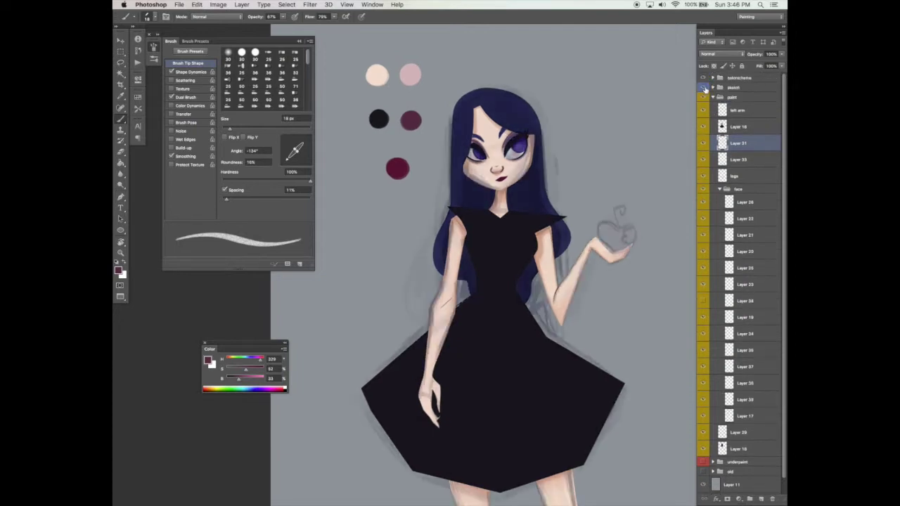
{"action": "left_click", "coordinate": [704, 87]}
{"action": "left_click", "coordinate": [703, 143]}
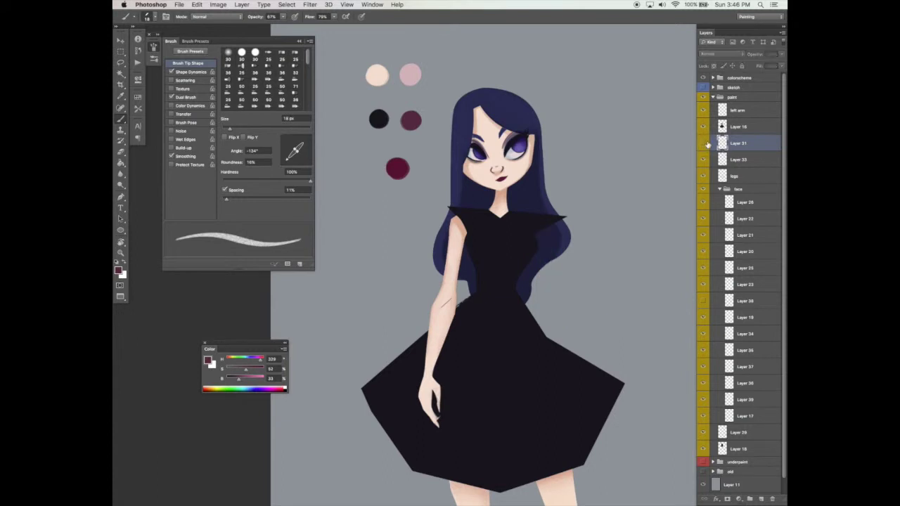
{"action": "left_click", "coordinate": [703, 143]}
Sample the raised hand's skin tone, darken it to 61% brightness, and paint an extra fingertip on Layer 31
{"action": "key", "text": "e"}
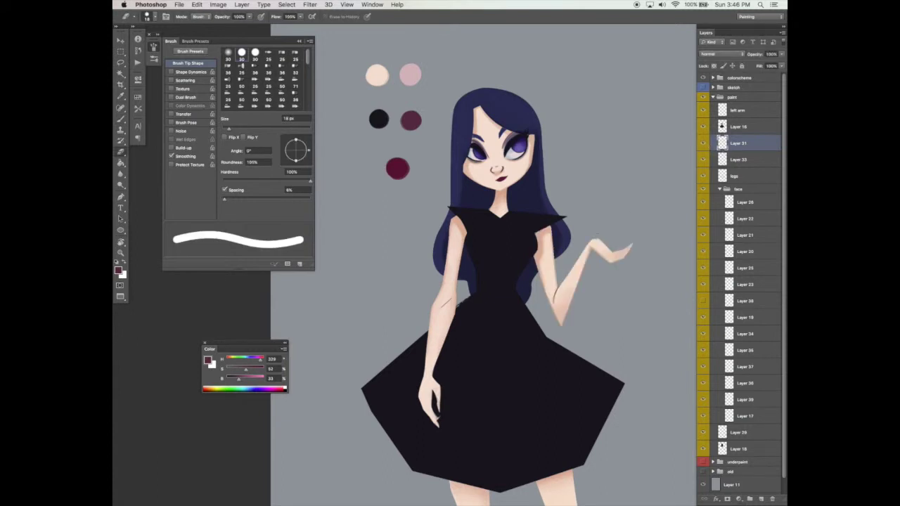
{"action": "key", "text": "super+z"}
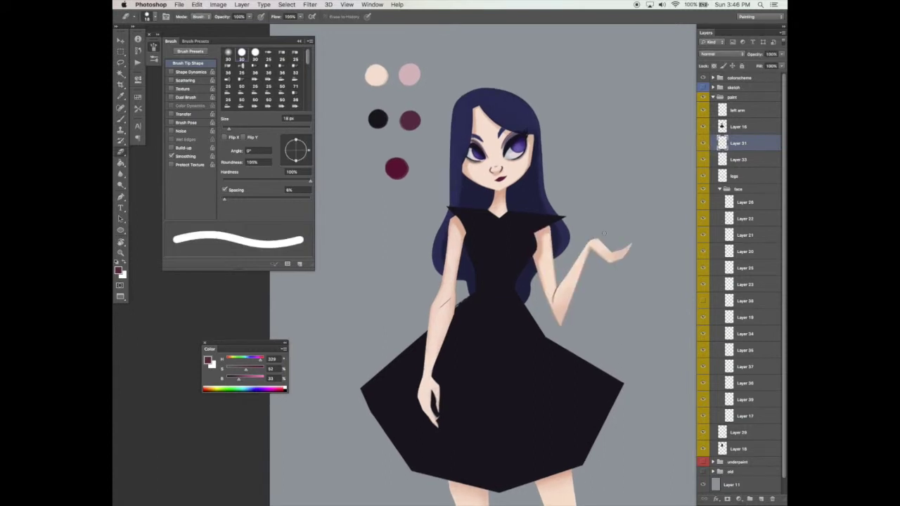
{"action": "scroll", "coordinate": [493, 281], "scroll_direction": "down", "scroll_amount": 1}
{"action": "key", "text": "b"}
{"action": "left_click", "coordinate": [631, 242], "text": "alt"}
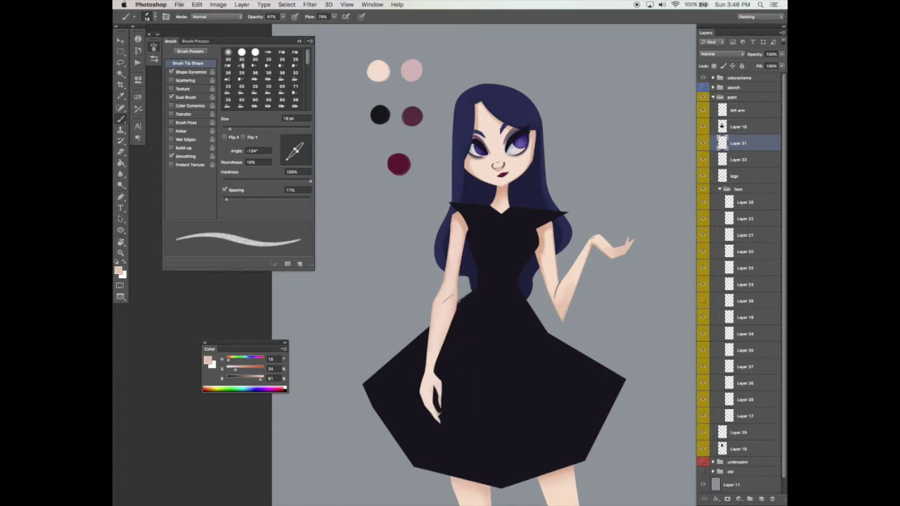
{"action": "left_click", "coordinate": [251, 381]}
{"action": "scroll", "coordinate": [630, 241], "scroll_direction": "down", "scroll_amount": 1}
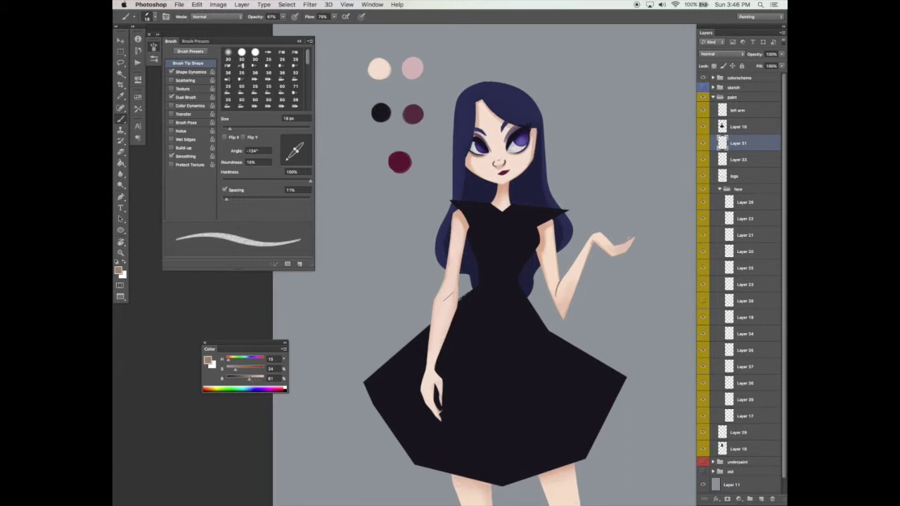
Trim the new fingertip of the raised hand to a cleaner shape with the Eraser on Layer 31
{"action": "key", "text": "e"}
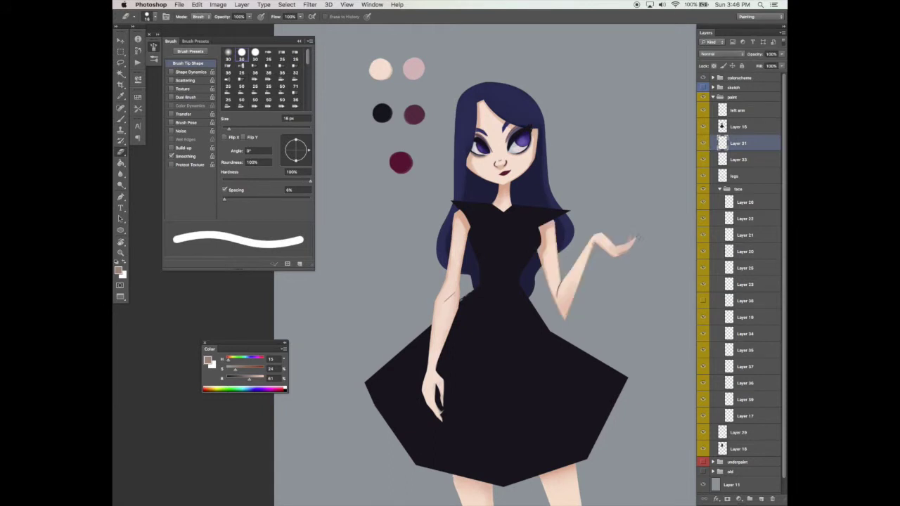
{"action": "key", "text": "z"}
{"action": "left_click", "coordinate": [636, 220]}
{"action": "left_click", "coordinate": [636, 218]}
{"action": "key", "text": "b"}
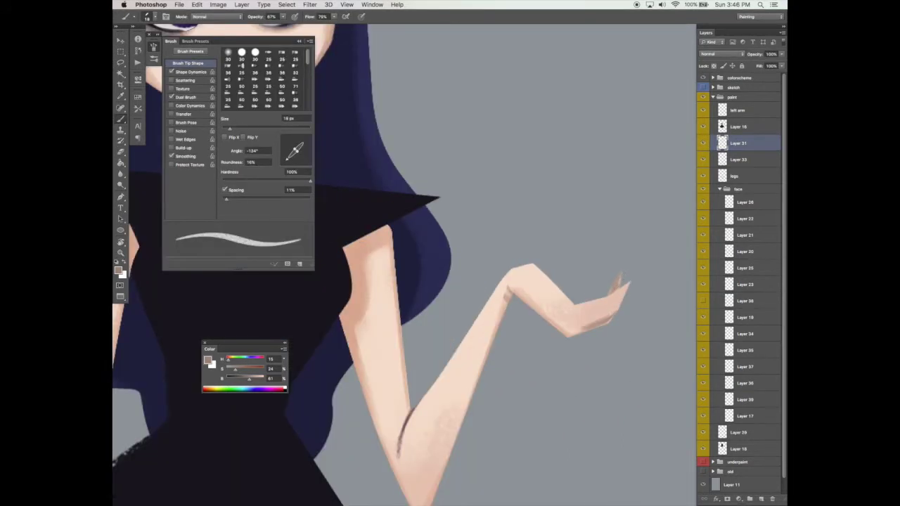
{"action": "key", "text": "e"}
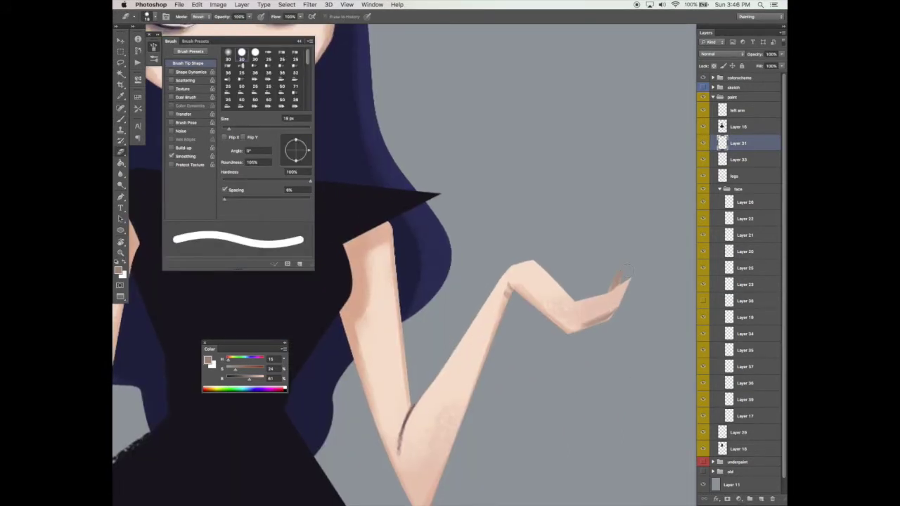
{"action": "scroll", "coordinate": [635, 234], "scroll_direction": "down", "scroll_amount": 2}
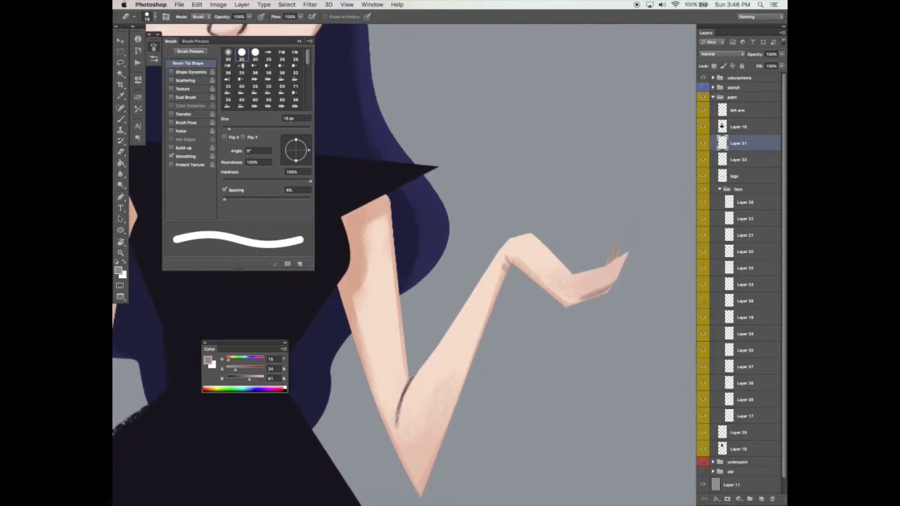
Reduce the brush to 12 px and the eraser to 11 px, then shade the raised hand's fingers and trim its palm and wrist contour
{"action": "key", "text": "b"}
{"action": "left_click_drag", "start_coordinate": [231, 134], "coordinate": [227, 133]}
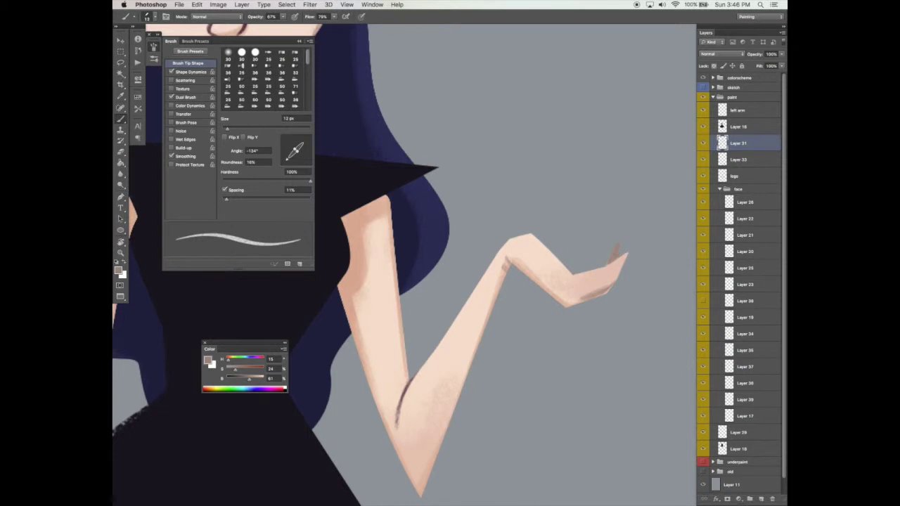
{"action": "key", "text": "e"}
{"action": "left_click_drag", "start_coordinate": [229, 136], "coordinate": [226, 135]}
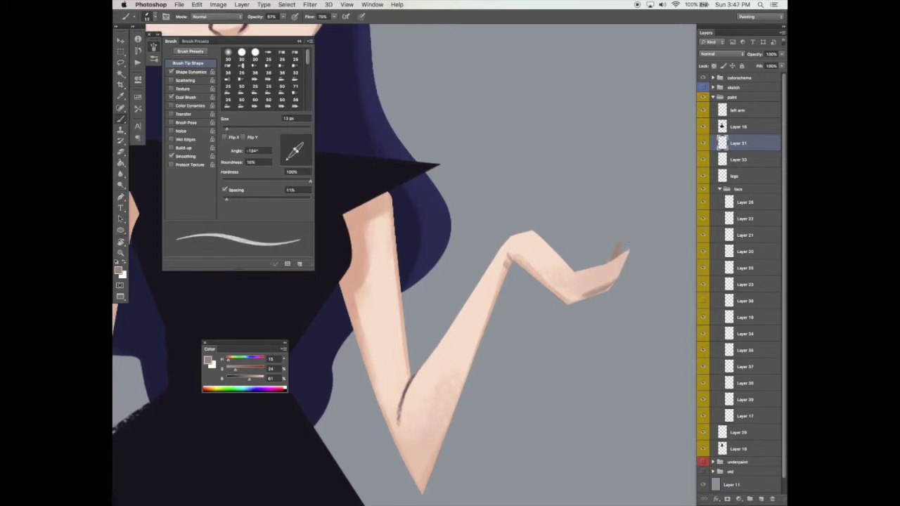
{"action": "left_click_drag", "start_coordinate": [587, 292], "coordinate": [612, 278]}
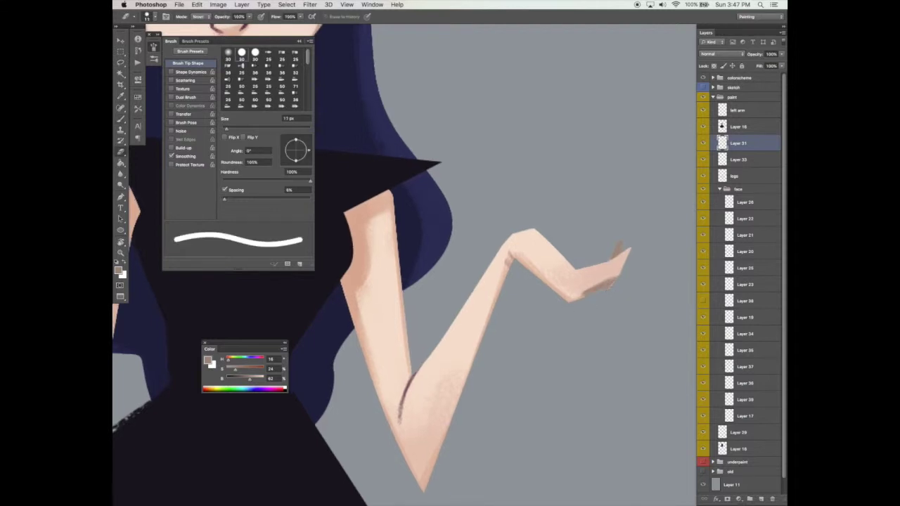
{"action": "left_click_drag", "start_coordinate": [574, 274], "coordinate": [606, 263]}
{"action": "left_click_drag", "start_coordinate": [543, 243], "coordinate": [570, 267]}
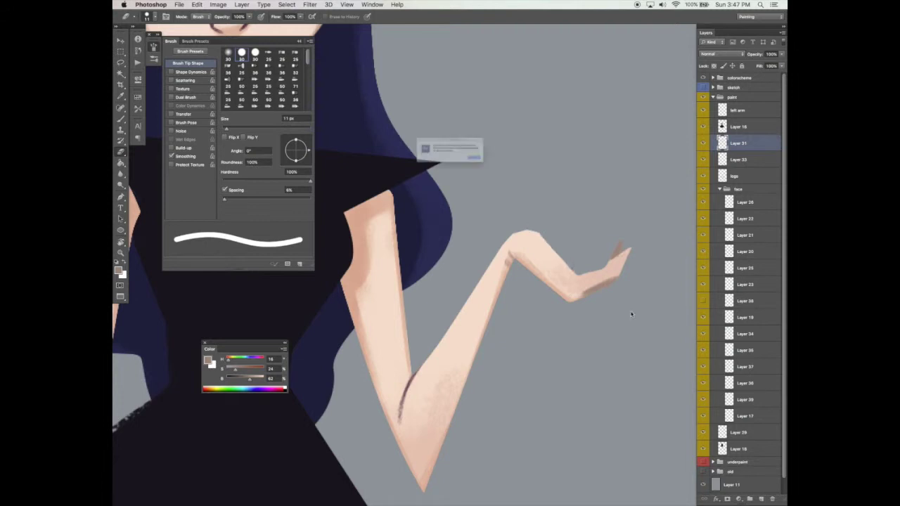
{"action": "key", "text": "v"}
{"action": "scroll", "coordinate": [612, 310], "scroll_direction": "down", "scroll_amount": 5}
{"action": "left_click_drag", "start_coordinate": [612, 310], "coordinate": [606, 308]}
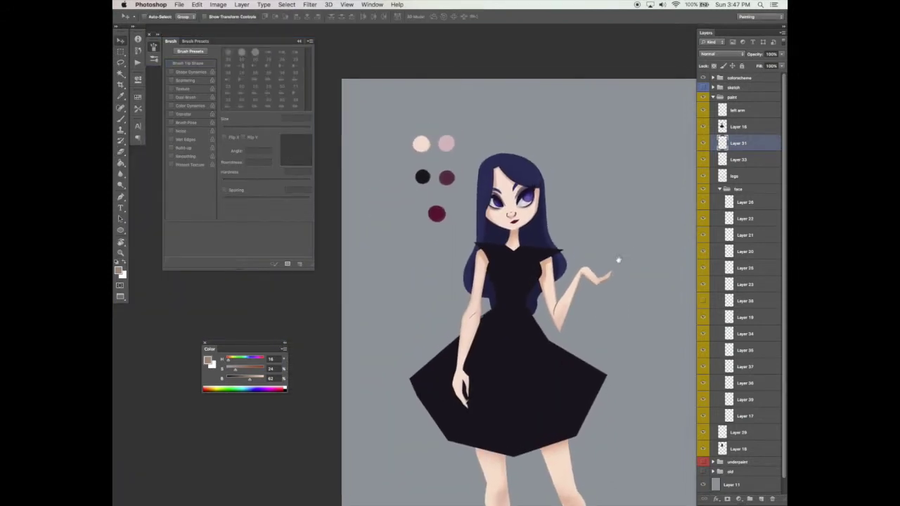
Lasso the raised hand on Layer 31, rotate it upward at the wrist with Free Transform, and deselect
{"action": "scroll", "coordinate": [628, 249], "scroll_direction": "up", "scroll_amount": 2}
{"action": "key", "text": "l"}
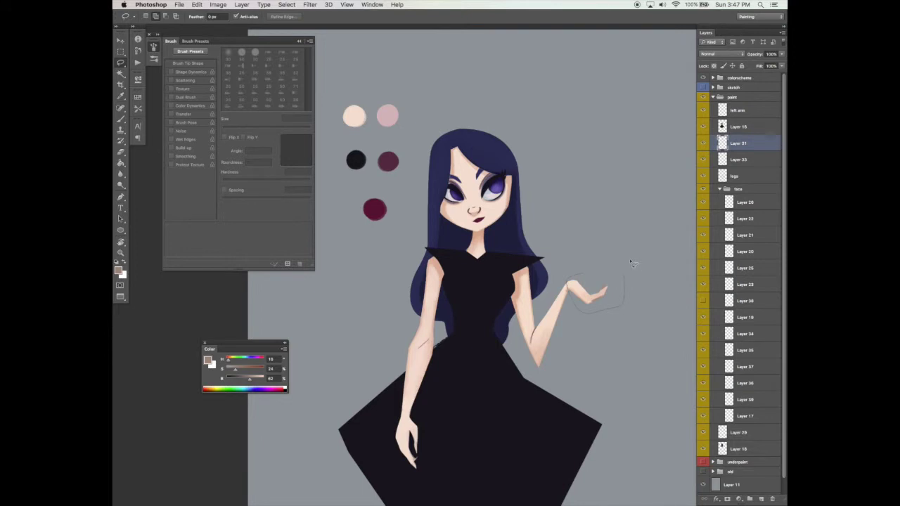
{"action": "scroll", "coordinate": [631, 265], "scroll_direction": "up", "scroll_amount": 2}
{"action": "key", "text": "super+t"}
{"action": "left_click_drag", "start_coordinate": [632, 265], "coordinate": [612, 249]}
{"action": "mouse_move", "coordinate": [596, 300]}
{"action": "left_mouse_down"}
{"action": "mouse_move", "coordinate": [597, 270]}
{"action": "mouse_move", "coordinate": [645, 190]}
{"action": "left_mouse_up"}
{"action": "key", "text": "Return"}
{"action": "key", "text": "v"}
{"action": "key", "text": "ctrl+d"}
Darken the sampled skin tone to 50% brightness and shade the back finger of the raised hand
{"action": "key", "text": "z"}
{"action": "left_click_drag", "start_coordinate": [605, 230], "coordinate": [627, 228]}
{"action": "key", "text": "e"}
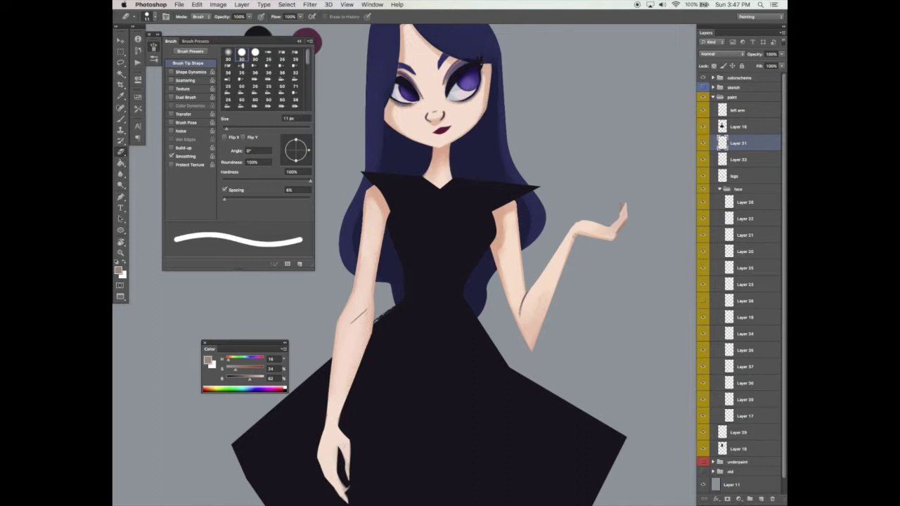
{"action": "key", "text": "z"}
{"action": "left_click_drag", "start_coordinate": [617, 254], "coordinate": [580, 253]}
{"action": "key", "text": "v"}
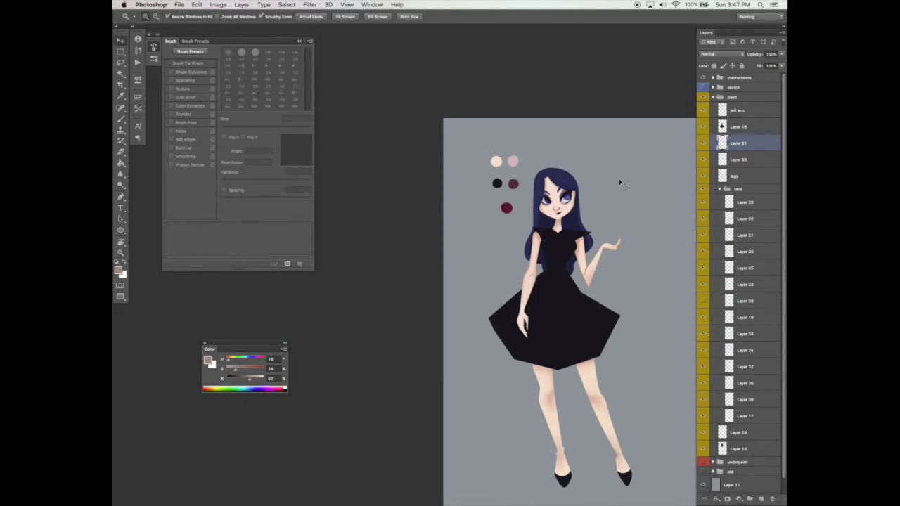
{"action": "left_click", "coordinate": [619, 255]}
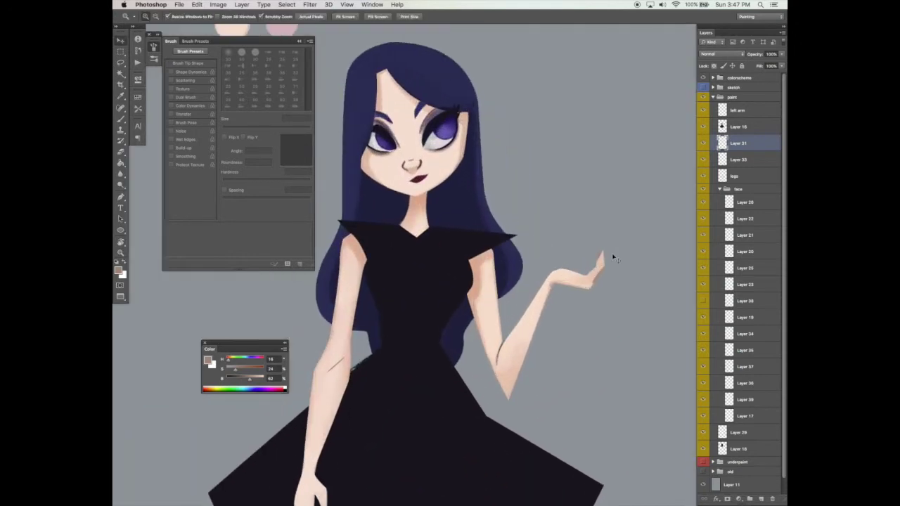
{"action": "left_click", "coordinate": [607, 226]}
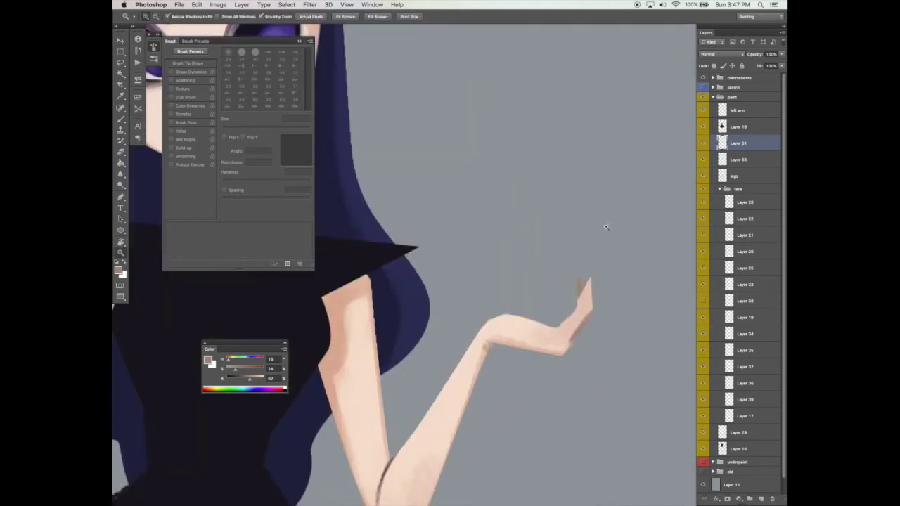
{"action": "key", "text": "b"}
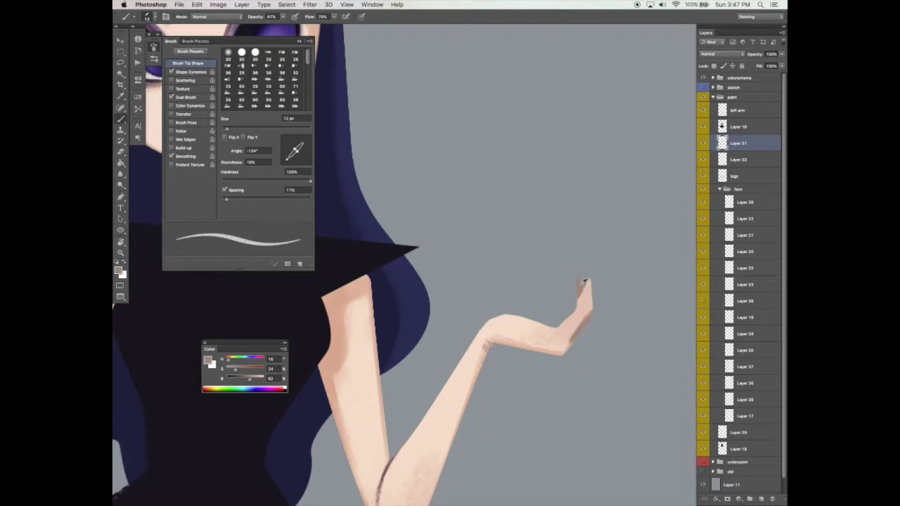
{"action": "left_click_drag", "start_coordinate": [249, 381], "coordinate": [245, 382]}
{"action": "left_click", "coordinate": [585, 287], "text": "alt"}
{"action": "left_click", "coordinate": [580, 287], "text": "alt"}
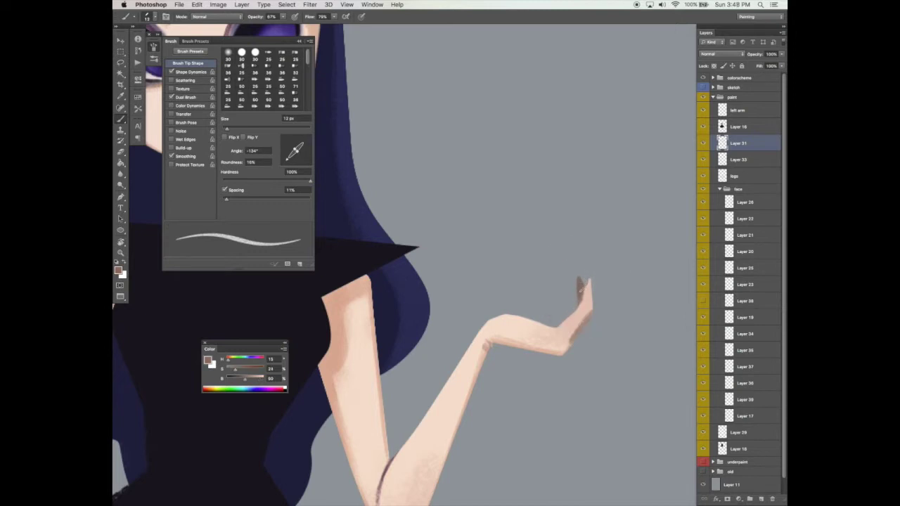
Sample lighter skin tones from the raised hand and blend its palm and front finger
{"action": "left_click", "coordinate": [581, 320], "text": "alt"}
{"action": "left_click", "coordinate": [581, 307], "text": "alt"}
{"action": "left_click", "coordinate": [589, 295], "text": "alt"}
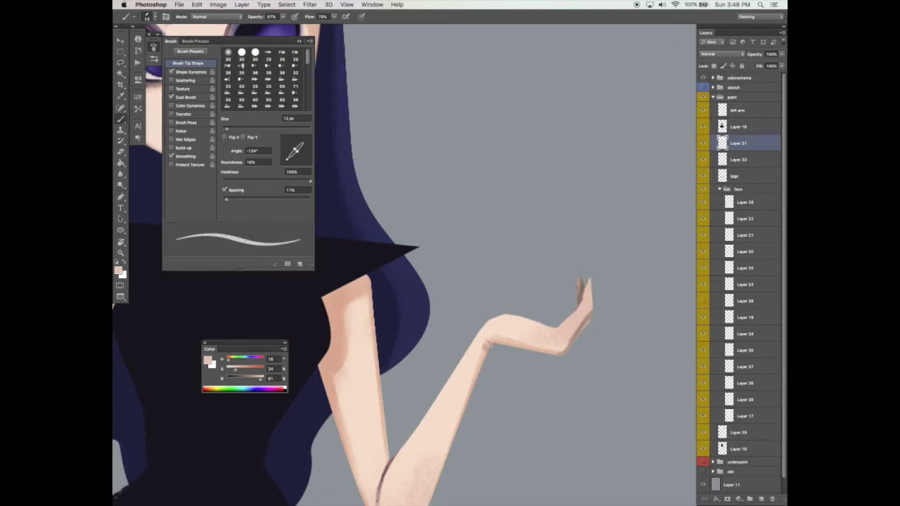
{"action": "left_click_drag", "start_coordinate": [586, 278], "coordinate": [588, 271]}
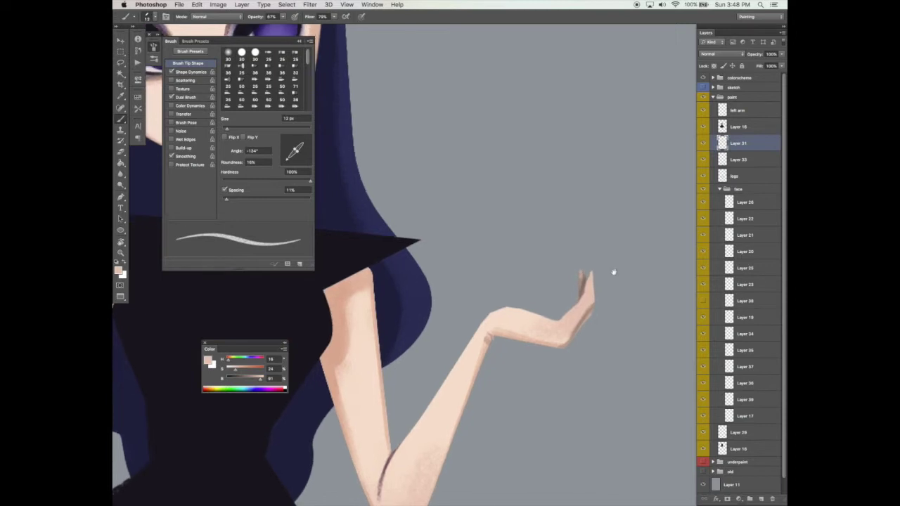
Make the dress layer, Layer 16, active and sample the dress's black as the brush color
{"action": "scroll", "coordinate": [614, 272], "scroll_direction": "down", "scroll_amount": 6}
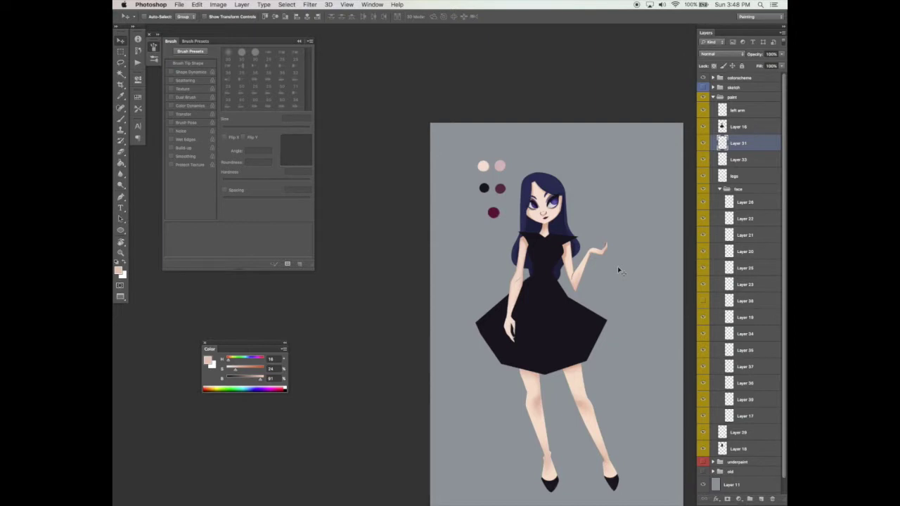
{"action": "scroll", "coordinate": [581, 270], "scroll_direction": "down", "scroll_amount": 4}
{"action": "right_click", "coordinate": [567, 267]}
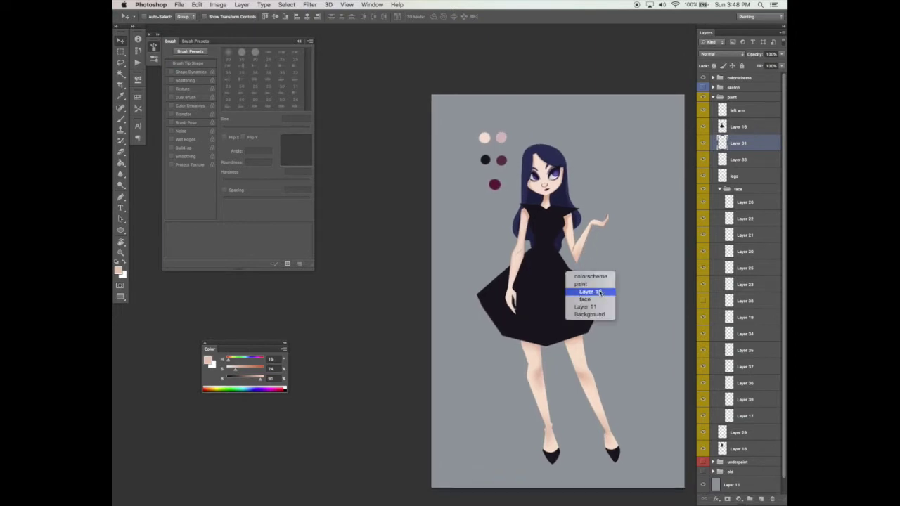
{"action": "left_click", "coordinate": [585, 289]}
{"action": "scroll", "coordinate": [599, 261], "scroll_direction": "down", "scroll_amount": 1}
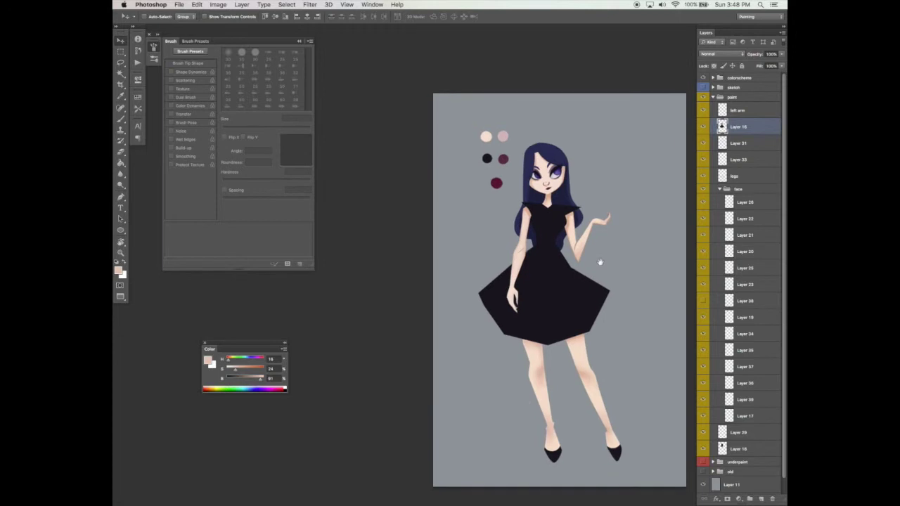
{"action": "key", "text": "b"}
{"action": "left_click", "coordinate": [583, 281], "text": "alt"}
Set the brush to 50 px, 100% opacity and flow, a -47° tip angle, and turn off Dual Brush
{"action": "left_click", "coordinate": [244, 126]}
{"action": "left_click", "coordinate": [283, 17]}
{"action": "left_click", "coordinate": [298, 26]}
{"action": "left_click", "coordinate": [334, 17]}
{"action": "left_click", "coordinate": [344, 26]}
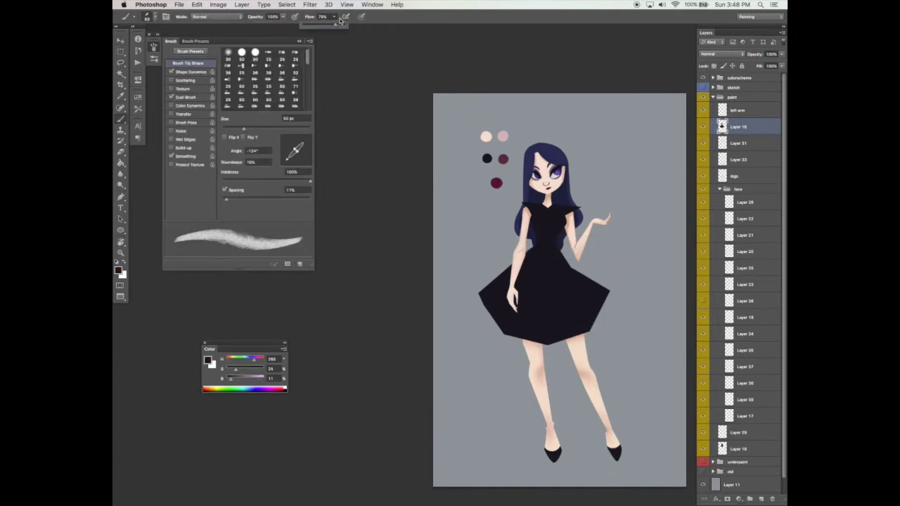
{"action": "left_click", "coordinate": [171, 97]}
{"action": "left_click", "coordinate": [304, 160]}
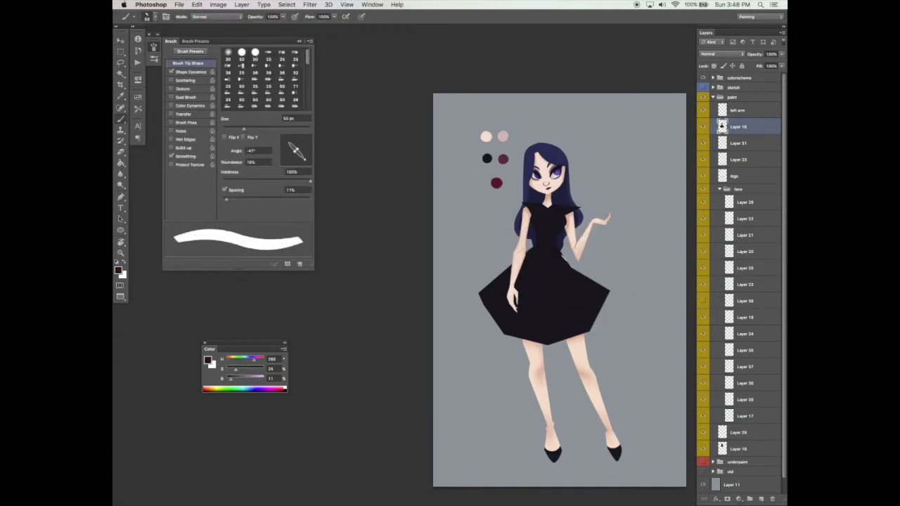
Curve the dress's waist-to-skirt edge beside the raised arm, undo the stray stroke, and turn Dual Brush back on
{"action": "left_click_drag", "start_coordinate": [611, 248], "coordinate": [658, 262]}
{"action": "key", "text": "ctrl+z"}
{"action": "left_click", "coordinate": [187, 97]}
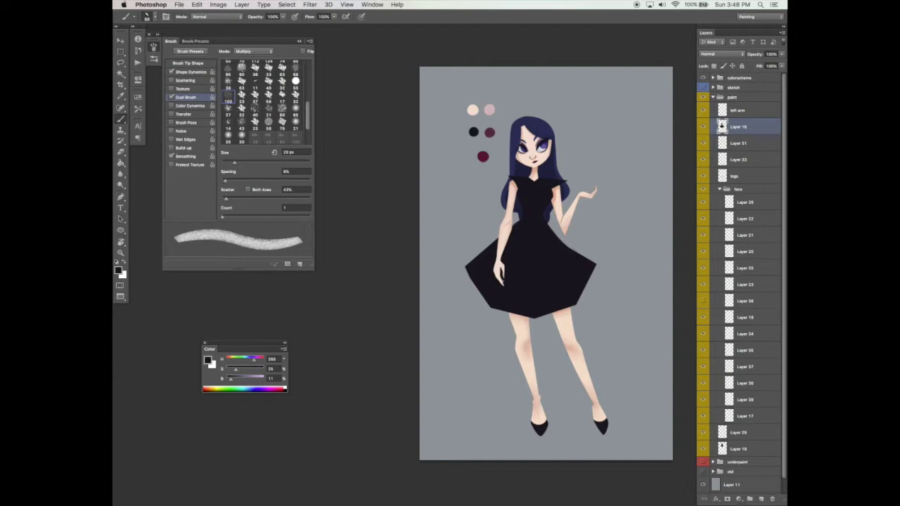
Refine the bodice's underarm and waist contours with the Eraser on Layer 16, undoing the stray strokes
{"action": "key", "text": "z"}
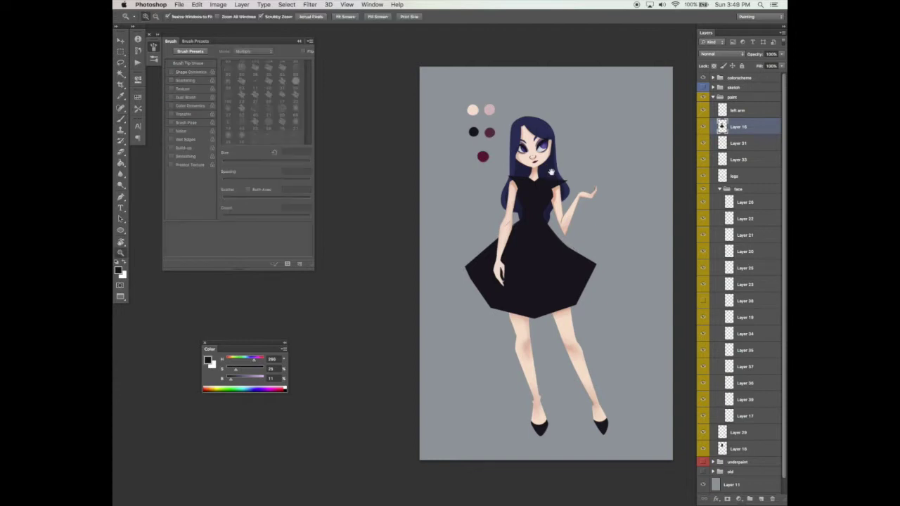
{"action": "left_click_drag", "start_coordinate": [559, 189], "coordinate": [619, 188]}
{"action": "key", "text": "e"}
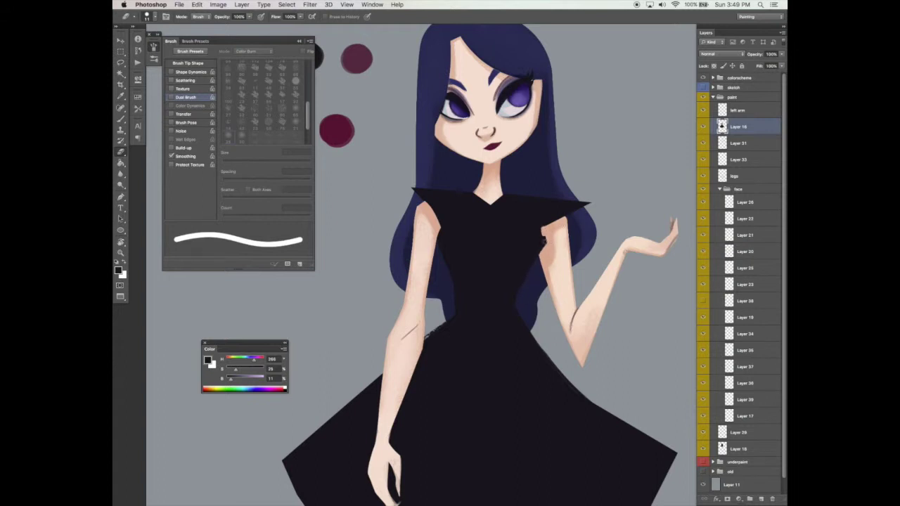
{"action": "key", "text": "super+z"}
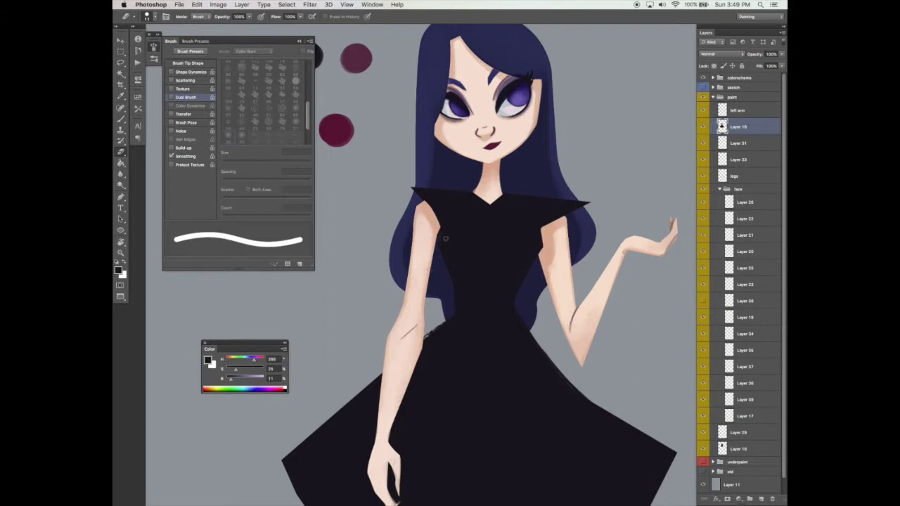
{"action": "key", "text": "super+z"}
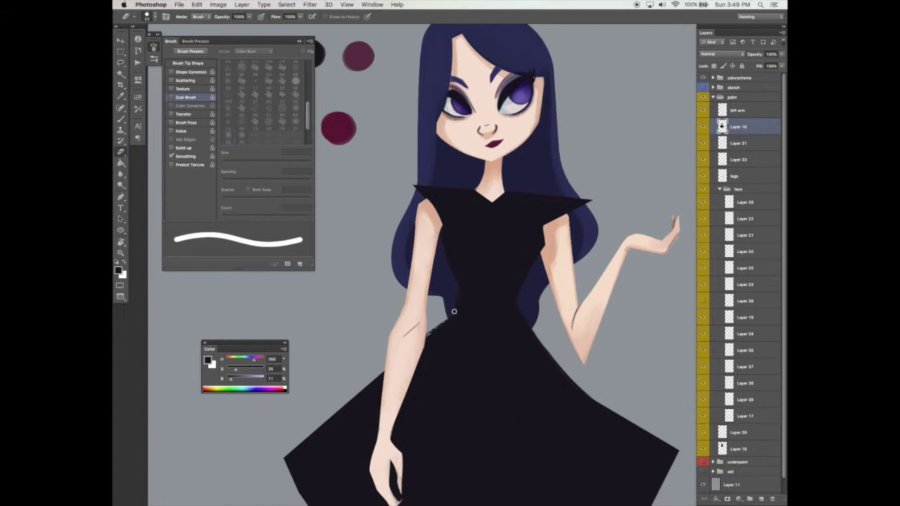
{"action": "key", "text": "super+z"}
Set the brush to 30 px with a coarser Dual Brush grain and clean up the waist edge beside the lowered arm
{"action": "key", "text": "b"}
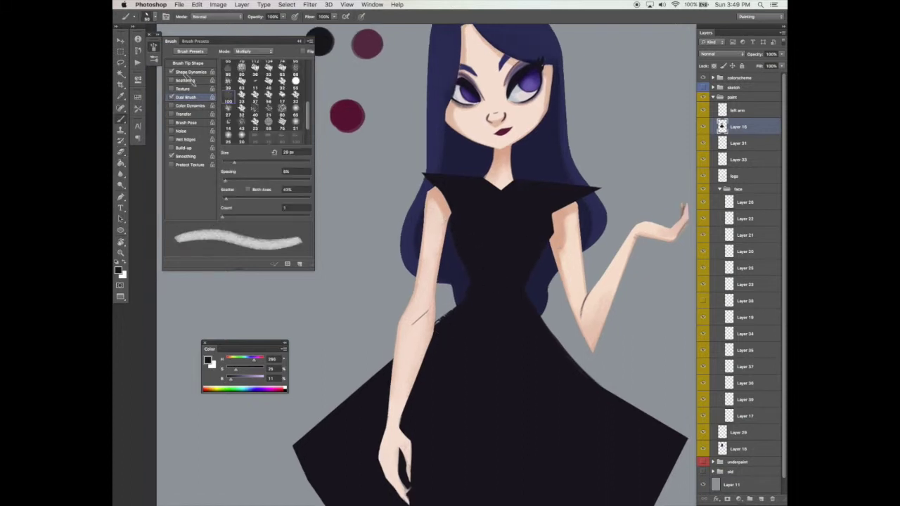
{"action": "left_click", "coordinate": [188, 62]}
{"action": "key", "text": "super+z"}
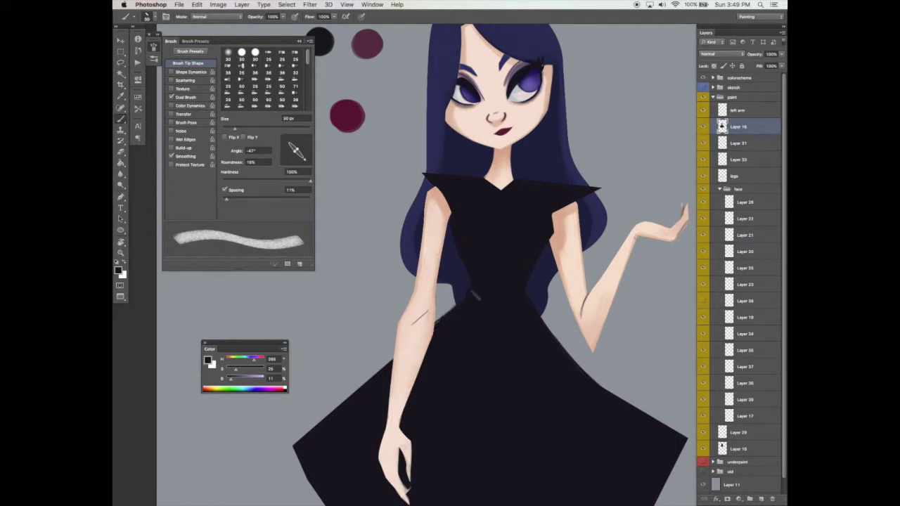
{"action": "left_click", "coordinate": [187, 98]}
{"action": "left_click", "coordinate": [260, 162]}
{"action": "left_click", "coordinate": [189, 63]}
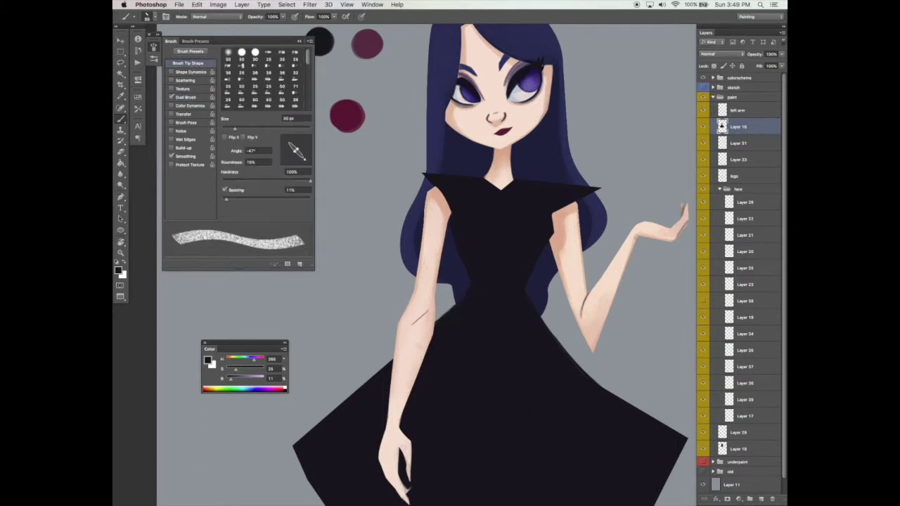
{"action": "left_click_drag", "start_coordinate": [508, 245], "coordinate": [519, 227]}
{"action": "key", "text": "e"}
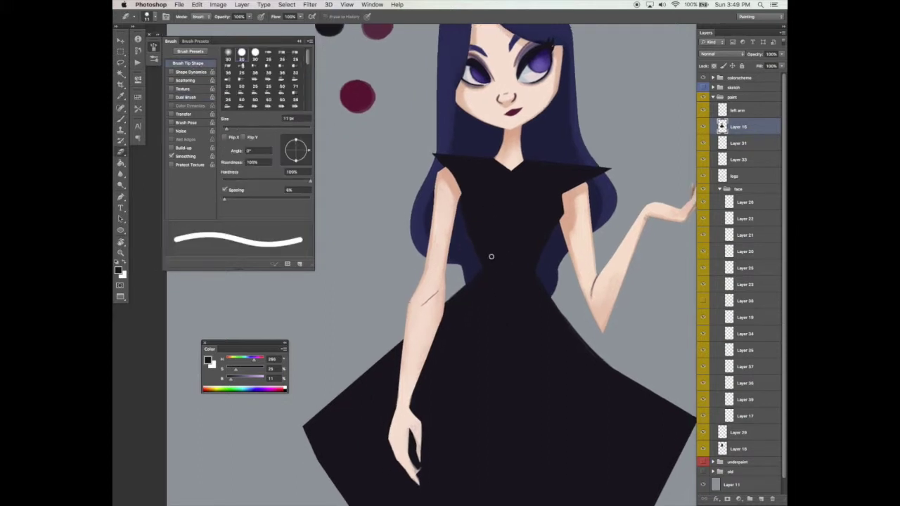
{"action": "key", "text": "b"}
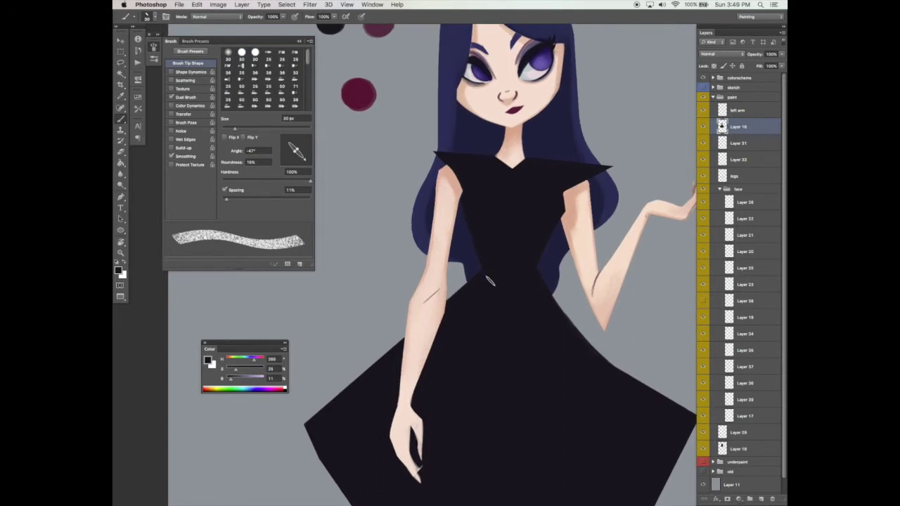
Change the brush tip to a -118° angle and 100% roundness, and curve the skirt's upper edge behind the lowered arm
{"action": "scroll", "coordinate": [477, 241], "scroll_direction": "down", "scroll_amount": 5}
{"action": "scroll", "coordinate": [477, 241], "scroll_direction": "left", "scroll_amount": 2}
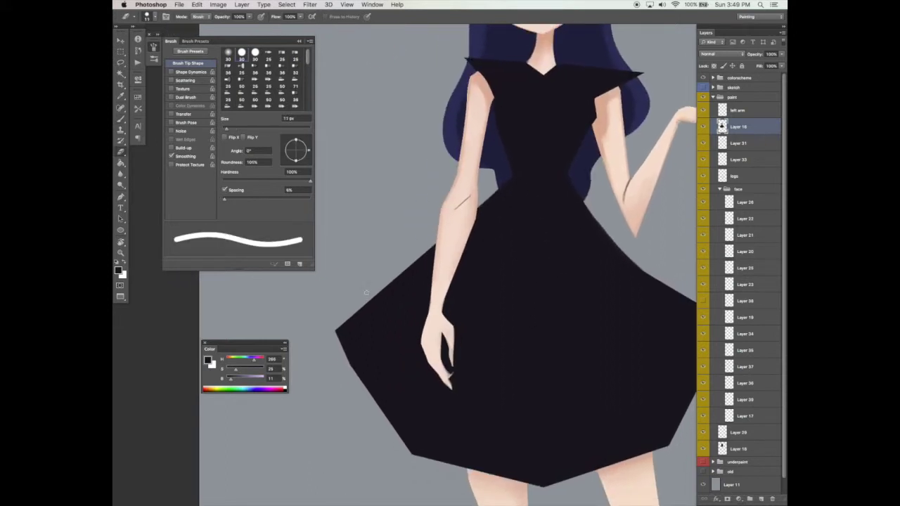
{"action": "left_click_drag", "start_coordinate": [298, 147], "coordinate": [306, 155]}
{"action": "mouse_move", "coordinate": [344, 329]}
{"action": "left_mouse_down"}
{"action": "mouse_move", "coordinate": [478, 216]}
{"action": "mouse_move", "coordinate": [341, 333]}
{"action": "left_mouse_up"}
{"action": "scroll", "coordinate": [351, 332], "scroll_direction": "right", "scroll_amount": 4}
{"action": "scroll", "coordinate": [352, 331], "scroll_direction": "up", "scroll_amount": 1}
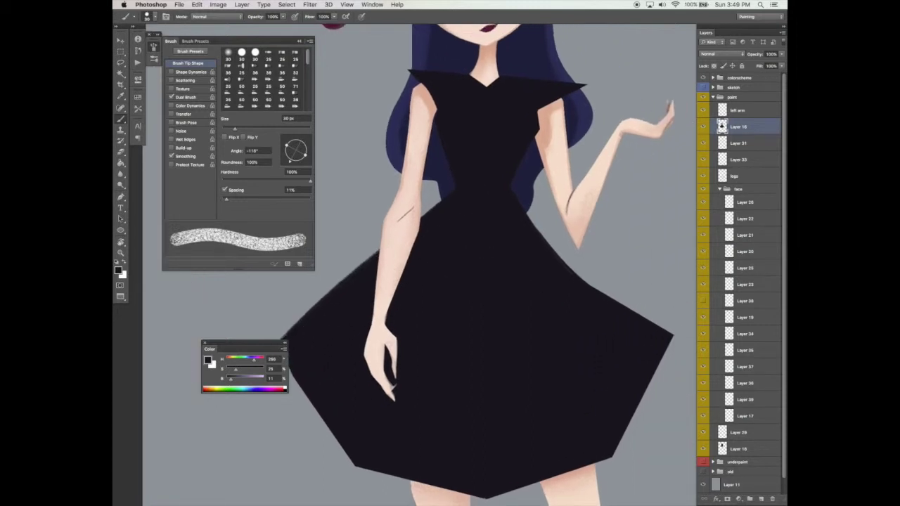
Paint the skirt's upper edge beneath the raised arm in black from the waist to the outer bend
{"action": "key", "text": "v"}
{"action": "key", "text": "b"}
{"action": "left_click_drag", "start_coordinate": [511, 201], "coordinate": [586, 293]}
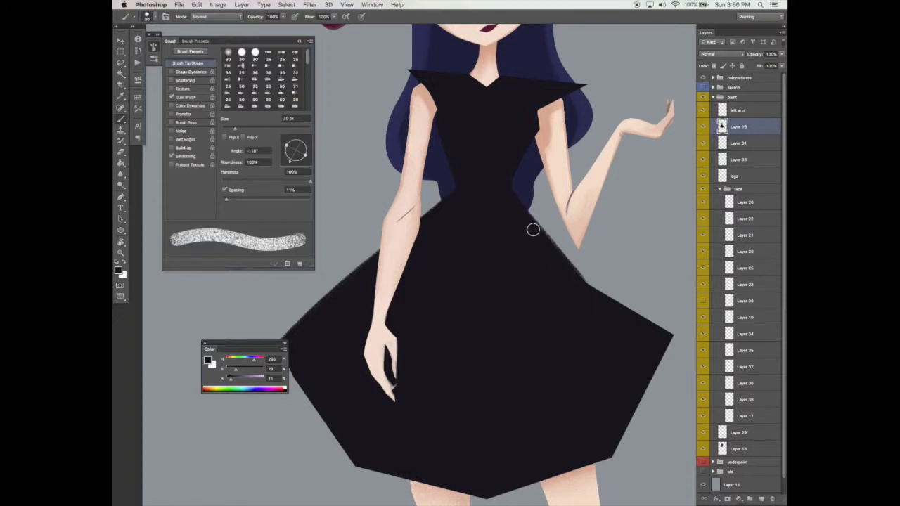
Set the Eraser to a 25 px round tip and touch up the dress's waist contour
{"action": "scroll", "coordinate": [593, 325], "scroll_direction": "down", "scroll_amount": 3}
{"action": "key", "text": "z"}
{"action": "left_click", "coordinate": [607, 285], "text": "alt"}
{"action": "mouse_move", "coordinate": [607, 288]}
{"action": "left_mouse_down"}
{"action": "mouse_move", "coordinate": [574, 302]}
{"action": "mouse_move", "coordinate": [543, 255]}
{"action": "left_mouse_up"}
{"action": "key", "text": "b"}
{"action": "key", "text": "z"}
{"action": "left_click", "coordinate": [528, 315], "text": "alt"}
{"action": "mouse_move", "coordinate": [548, 307]}
{"action": "left_mouse_down"}
{"action": "mouse_move", "coordinate": [548, 289]}
{"action": "mouse_move", "coordinate": [550, 317]}
{"action": "left_mouse_up"}
{"action": "key", "text": "e"}
{"action": "left_click", "coordinate": [235, 129]}
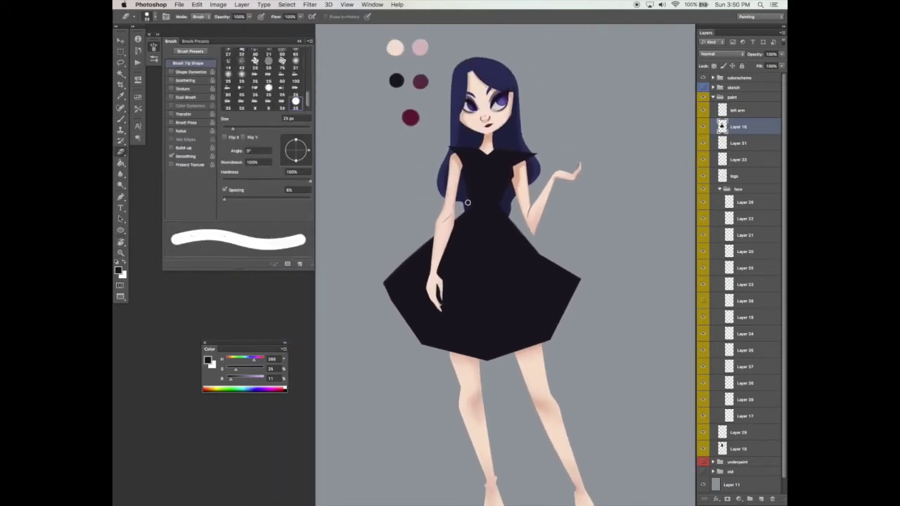
{"action": "key", "text": "z"}
{"action": "left_click", "coordinate": [604, 384], "text": "alt"}
{"action": "left_click", "coordinate": [599, 326]}
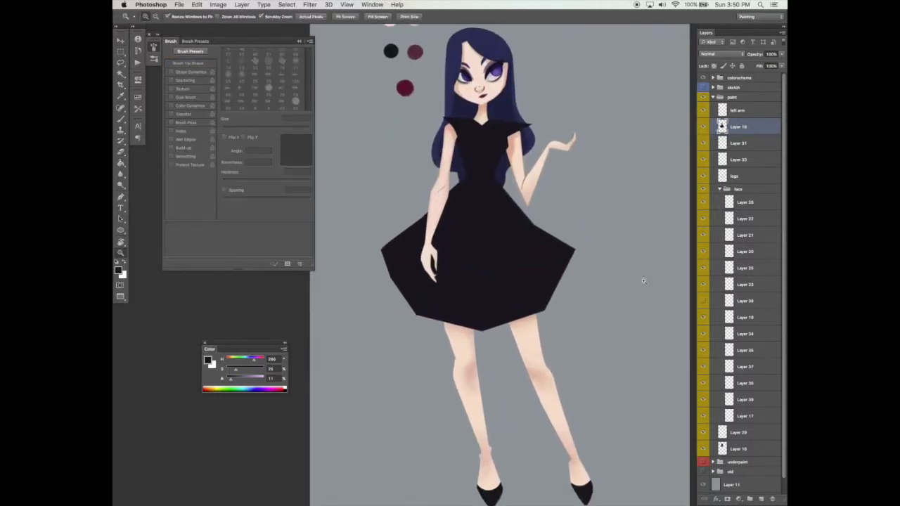
Add a new layer above the dress layer and outline a wider, angular skirt with the Polygonal Lasso
{"action": "left_click", "coordinate": [761, 499]}
{"action": "left_click", "coordinate": [122, 63]}
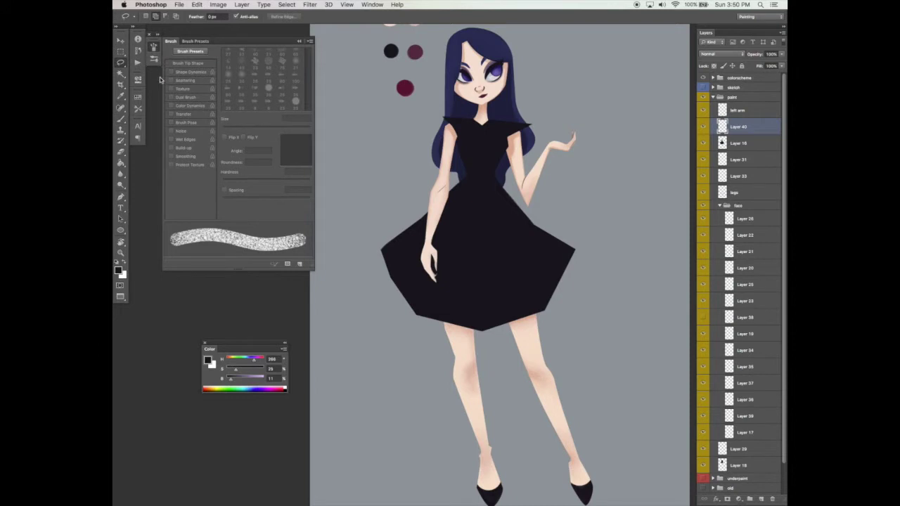
{"action": "left_click", "coordinate": [122, 64]}
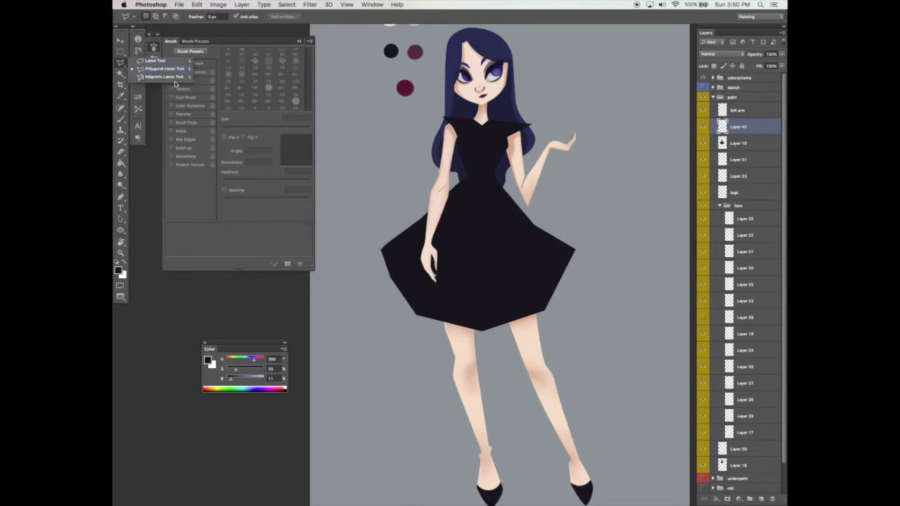
{"action": "left_click", "coordinate": [176, 70]}
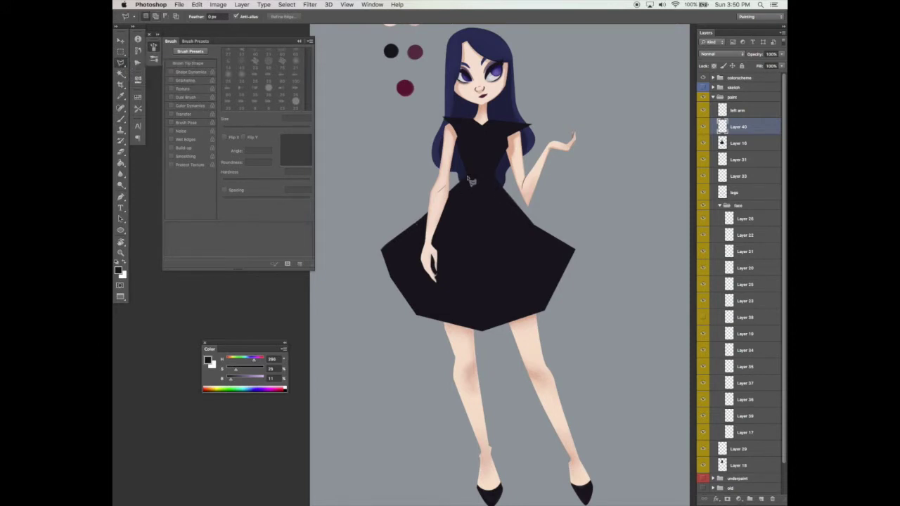
{"action": "scroll", "coordinate": [421, 223], "scroll_direction": "up", "scroll_amount": 3}
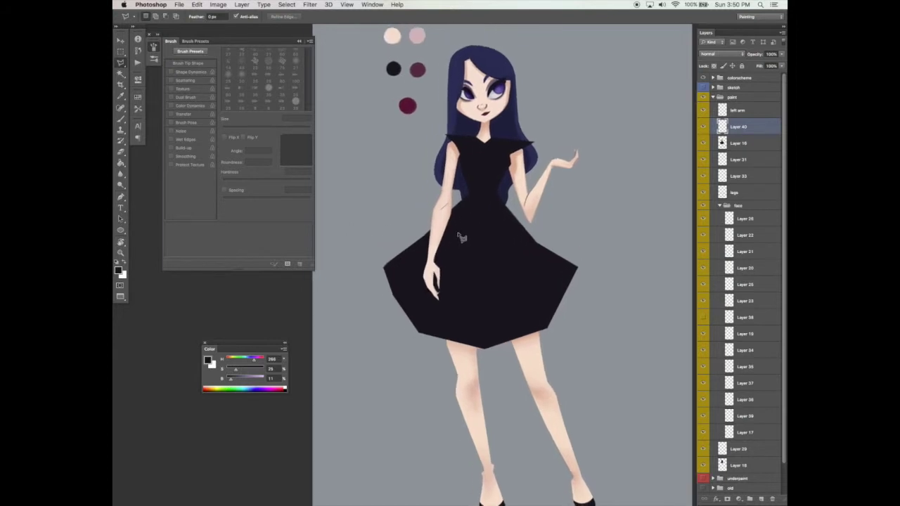
{"action": "left_click", "coordinate": [471, 195]}
{"action": "left_click", "coordinate": [393, 307]}
{"action": "left_click", "coordinate": [533, 234]}
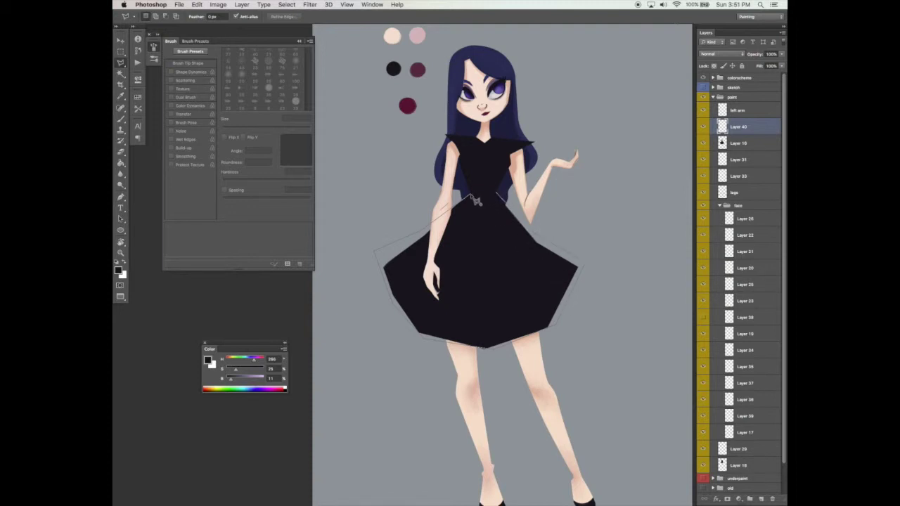
Fill the wider skirt selection with the dress's black using the Paint Bucket and deselect
{"action": "key", "text": "g"}
{"action": "left_click", "coordinate": [526, 253]}
{"action": "key", "text": "ctrl+d"}
{"action": "key", "text": "v"}
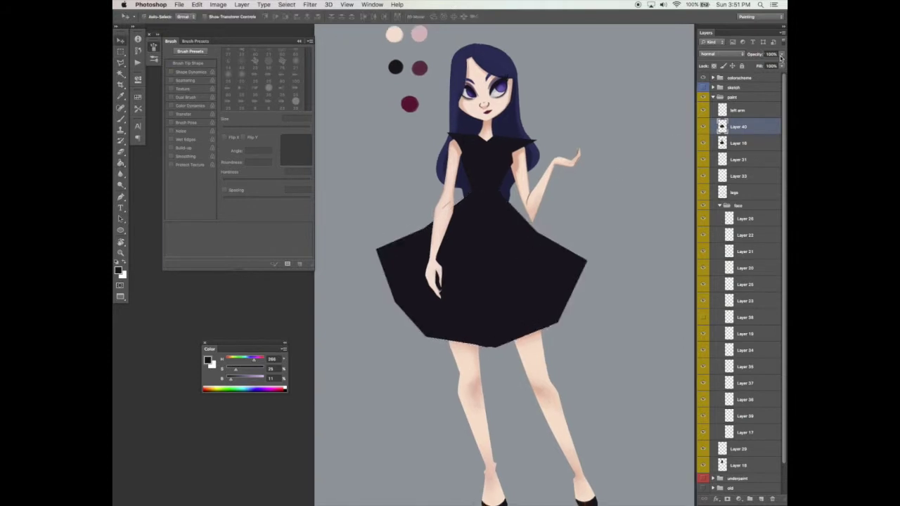
Lower the opacity of the wider skirt layer to 27%
{"action": "key", "text": "2"}
{"action": "key", "text": "7"}
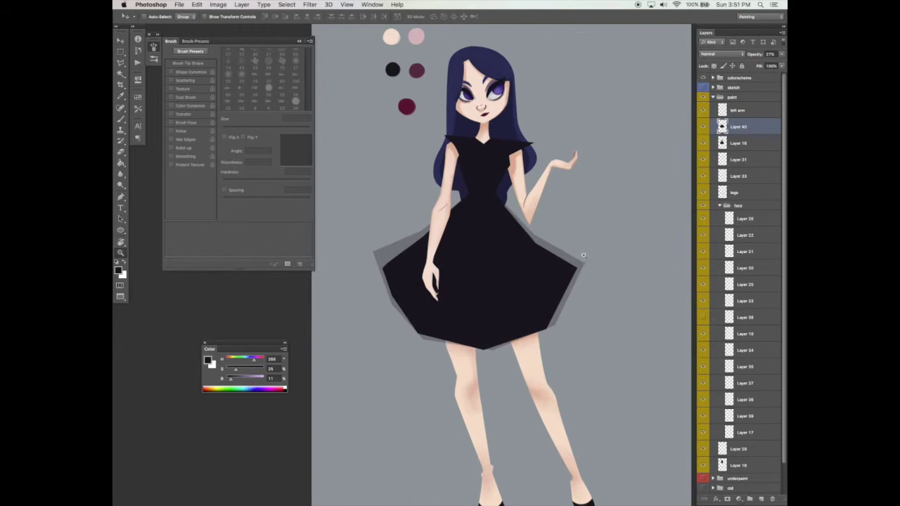
{"action": "left_click", "coordinate": [583, 257], "text": "alt"}
{"action": "left_click_drag", "start_coordinate": [576, 301], "coordinate": [544, 291]}
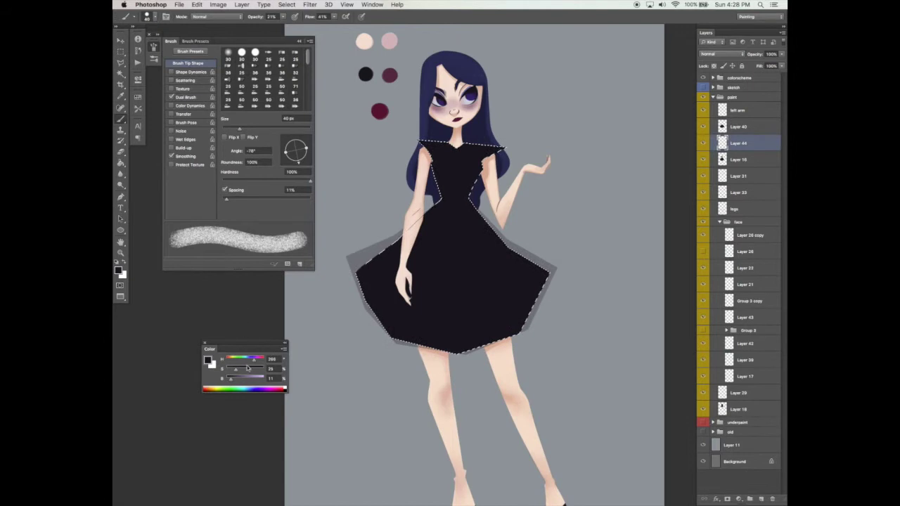
Lighten the paint colour to a muted purple at 38% brightness and raise the brush opacity to 81%
{"action": "left_click", "coordinate": [241, 379]}
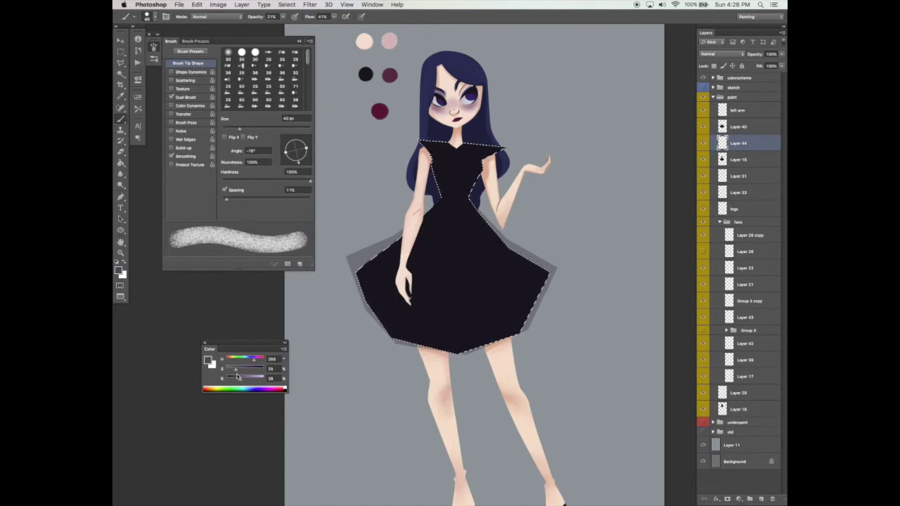
{"action": "left_click_drag", "start_coordinate": [430, 148], "coordinate": [460, 170]}
{"action": "left_click_drag", "start_coordinate": [280, 16], "coordinate": [318, 26]}
{"action": "left_click", "coordinate": [334, 16]}
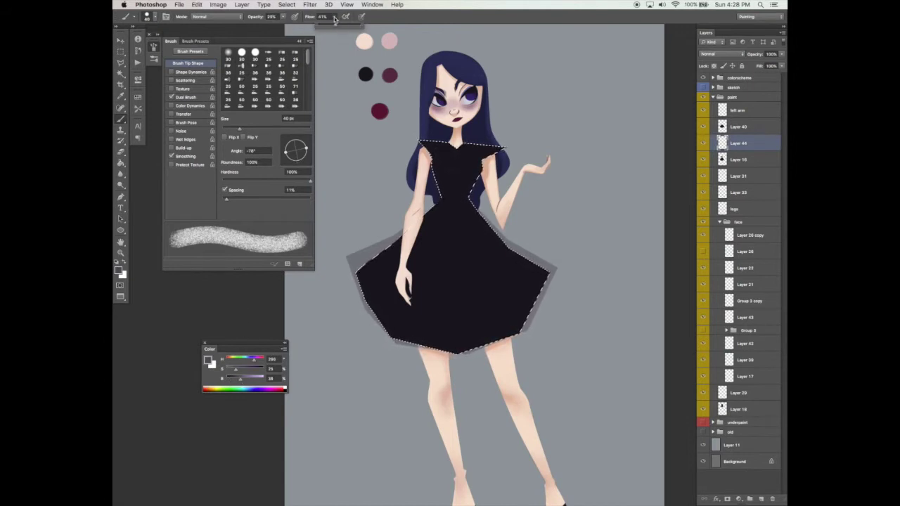
{"action": "left_click", "coordinate": [283, 17]}
{"action": "left_click_drag", "start_coordinate": [284, 25], "coordinate": [276, 28]}
Hide the selection edges and paint the bodice muted purple from the neckline to the waist, leaving the pointed sleeves black
{"action": "mouse_move", "coordinate": [426, 147]}
{"action": "left_mouse_down"}
{"action": "mouse_move", "coordinate": [459, 187]}
{"action": "mouse_move", "coordinate": [503, 146]}
{"action": "left_mouse_up"}
{"action": "key", "text": "super+h"}
{"action": "key", "text": "alt+super+z"}
{"action": "key", "text": "alt+super+z"}
{"action": "left_click_drag", "start_coordinate": [434, 166], "coordinate": [449, 144]}
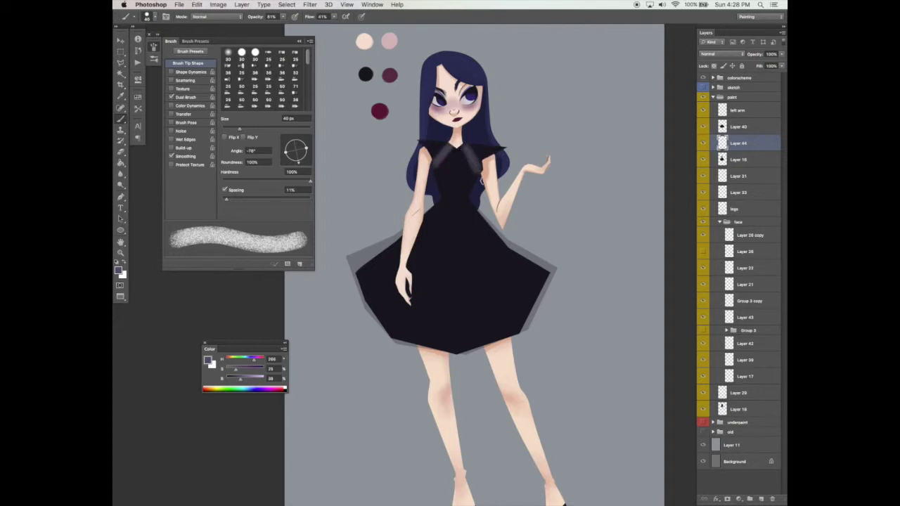
{"action": "key", "text": "e"}
{"action": "key", "text": "b"}
{"action": "mouse_move", "coordinate": [443, 144]}
{"action": "left_mouse_down"}
{"action": "mouse_move", "coordinate": [436, 169]}
{"action": "mouse_move", "coordinate": [457, 176]}
{"action": "mouse_move", "coordinate": [446, 156]}
{"action": "mouse_move", "coordinate": [485, 163]}
{"action": "left_mouse_up"}
{"action": "key", "text": "e"}
{"action": "key", "text": "b"}
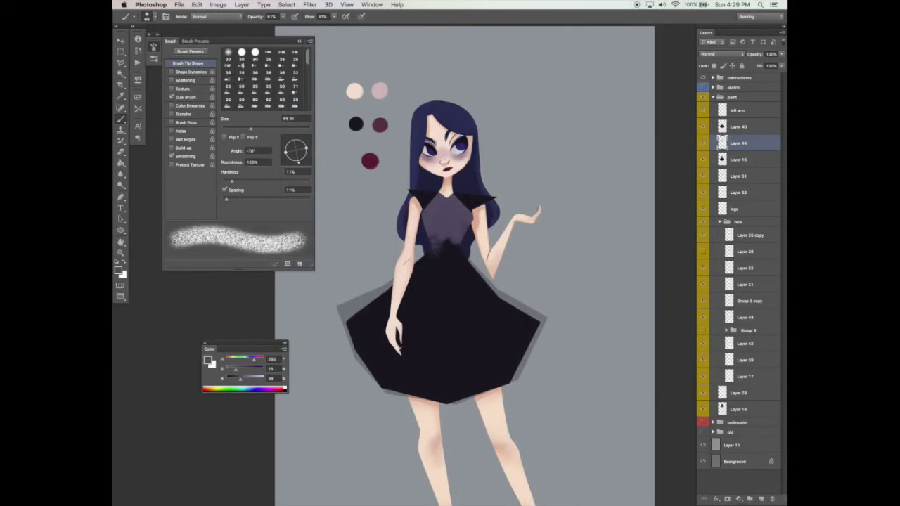
Blend the bodice's purple softly into the upper skirt with a 125 px brush at 21% flow, using a smaller tip at 70% opacity for texture
{"action": "left_click", "coordinate": [283, 16]}
{"action": "left_click", "coordinate": [334, 17]}
{"action": "left_click", "coordinate": [327, 26]}
{"action": "left_click", "coordinate": [452, 245]}
{"action": "key", "text": "bracketright"}
{"action": "key", "text": "bracketright"}
{"action": "key", "text": "bracketright"}
{"action": "key", "text": "bracketright"}
{"action": "key", "text": "bracketright"}
{"action": "mouse_move", "coordinate": [440, 247]}
{"action": "left_mouse_down"}
{"action": "mouse_move", "coordinate": [447, 279]}
{"action": "mouse_move", "coordinate": [451, 230]}
{"action": "mouse_move", "coordinate": [455, 253]}
{"action": "mouse_move", "coordinate": [425, 280]}
{"action": "mouse_move", "coordinate": [417, 273]}
{"action": "mouse_move", "coordinate": [452, 237]}
{"action": "mouse_move", "coordinate": [440, 261]}
{"action": "mouse_move", "coordinate": [450, 289]}
{"action": "mouse_move", "coordinate": [467, 291]}
{"action": "mouse_move", "coordinate": [438, 226]}
{"action": "mouse_move", "coordinate": [431, 262]}
{"action": "mouse_move", "coordinate": [455, 236]}
{"action": "mouse_move", "coordinate": [437, 235]}
{"action": "mouse_move", "coordinate": [436, 249]}
{"action": "mouse_move", "coordinate": [456, 259]}
{"action": "mouse_move", "coordinate": [437, 288]}
{"action": "mouse_move", "coordinate": [418, 280]}
{"action": "mouse_move", "coordinate": [462, 227]}
{"action": "mouse_move", "coordinate": [455, 274]}
{"action": "mouse_move", "coordinate": [469, 298]}
{"action": "mouse_move", "coordinate": [489, 305]}
{"action": "mouse_move", "coordinate": [445, 249]}
{"action": "mouse_move", "coordinate": [415, 321]}
{"action": "mouse_move", "coordinate": [409, 298]}
{"action": "mouse_move", "coordinate": [456, 244]}
{"action": "mouse_move", "coordinate": [460, 326]}
{"action": "mouse_move", "coordinate": [478, 297]}
{"action": "mouse_move", "coordinate": [464, 258]}
{"action": "mouse_move", "coordinate": [493, 303]}
{"action": "mouse_move", "coordinate": [437, 246]}
{"action": "mouse_move", "coordinate": [363, 322]}
{"action": "mouse_move", "coordinate": [466, 232]}
{"action": "left_mouse_up"}
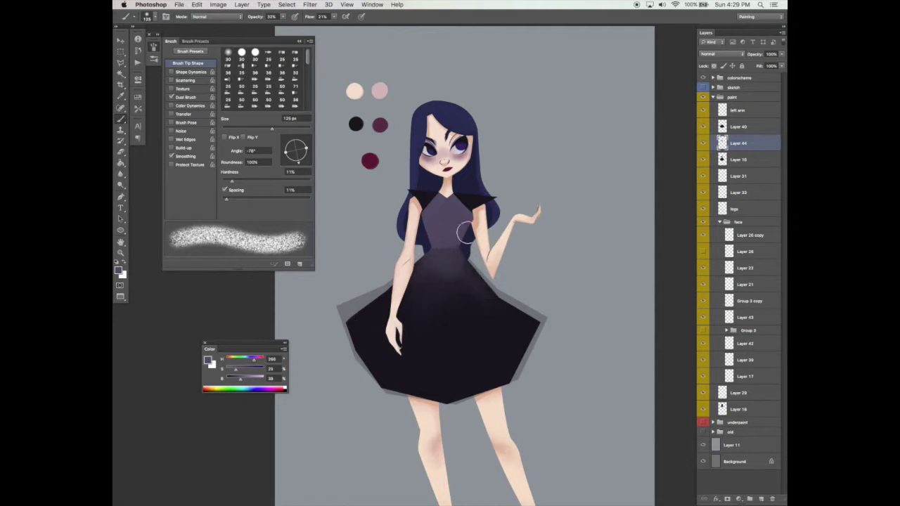
{"action": "left_click", "coordinate": [247, 130]}
{"action": "left_click_drag", "start_coordinate": [282, 16], "coordinate": [301, 25]}
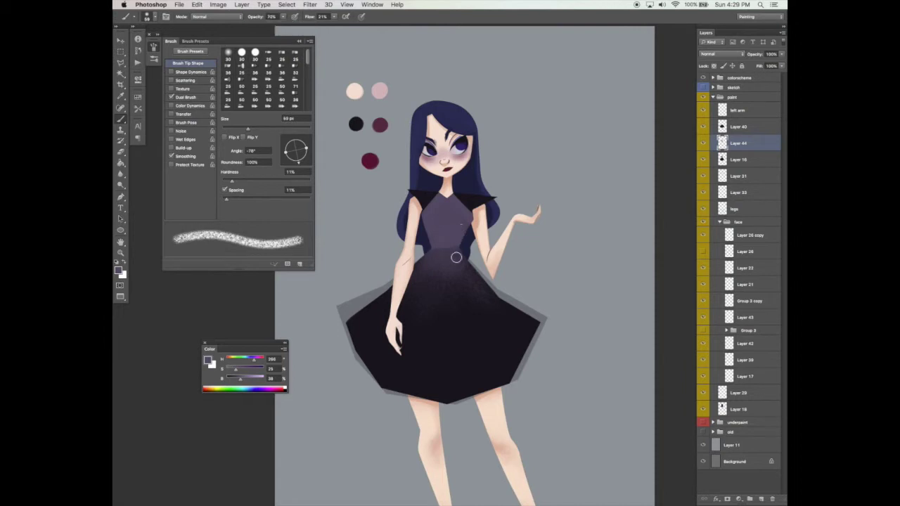
Move the faint wider skirt layer beneath the main dress layer and make the purple shading layer active
{"action": "left_click_drag", "start_coordinate": [742, 146], "coordinate": [748, 161]}
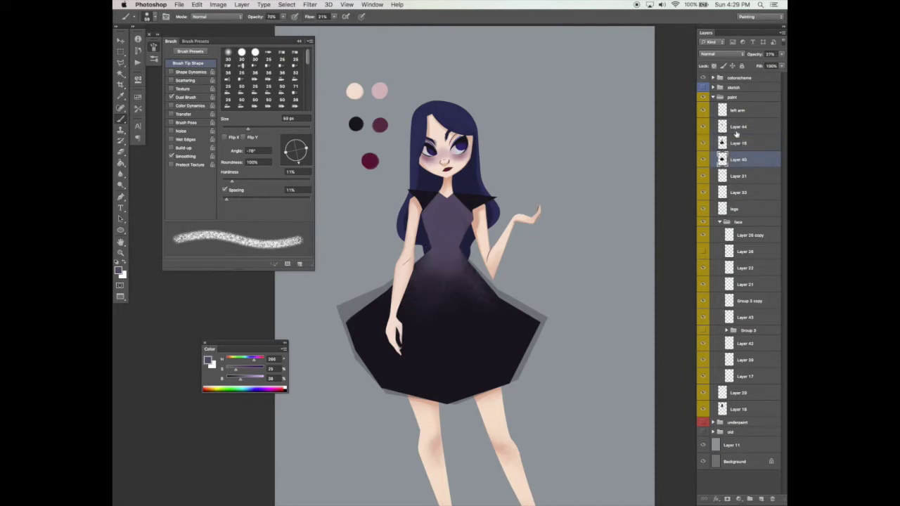
{"action": "left_click", "coordinate": [735, 128]}
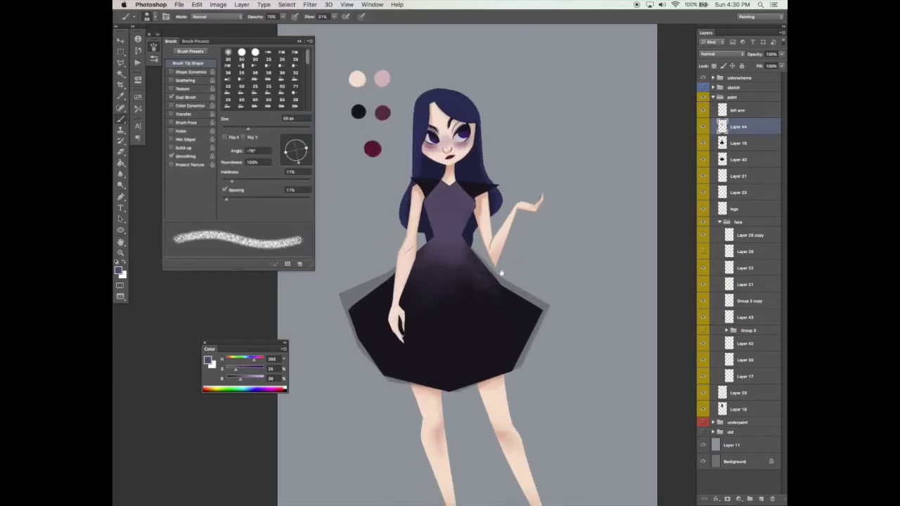
Add a layer above the purple shading and set up a flat brush with the bodice purple, 12% roundness, 100% hardness and Shape Dynamics
{"action": "left_click_drag", "start_coordinate": [501, 273], "coordinate": [534, 243]}
{"action": "mouse_move", "coordinate": [557, 289]}
{"action": "left_mouse_down"}
{"action": "mouse_move", "coordinate": [558, 279]}
{"action": "mouse_move", "coordinate": [557, 287]}
{"action": "left_mouse_up"}
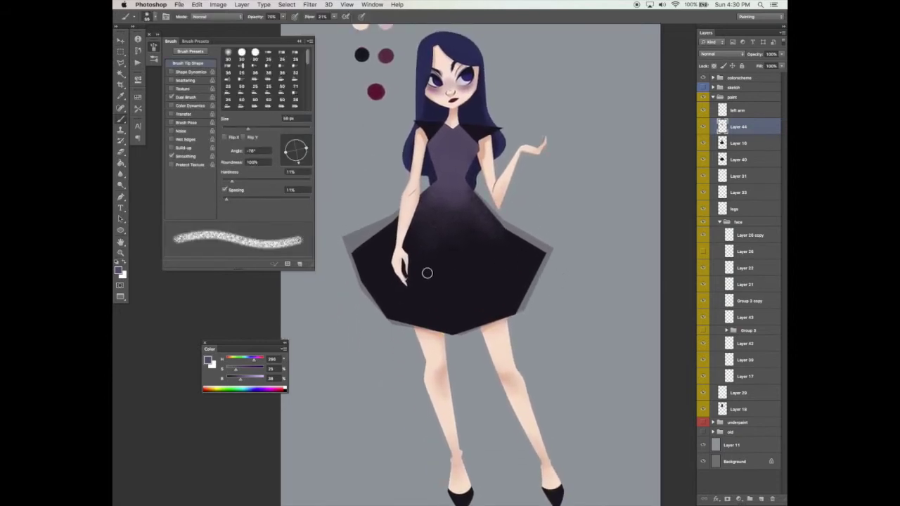
{"action": "mouse_move", "coordinate": [286, 154]}
{"action": "left_mouse_down"}
{"action": "mouse_move", "coordinate": [298, 148]}
{"action": "mouse_move", "coordinate": [290, 162]}
{"action": "left_mouse_up"}
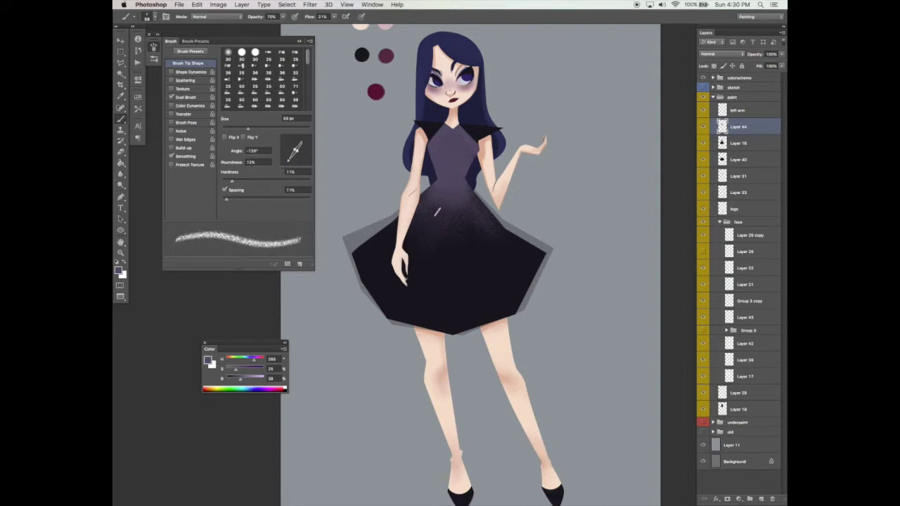
{"action": "left_click", "coordinate": [454, 152], "text": "alt"}
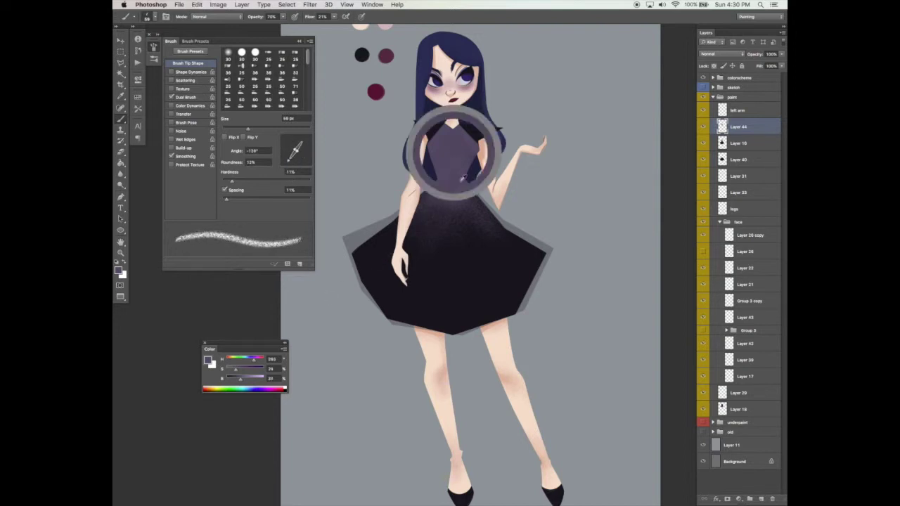
{"action": "left_click", "coordinate": [760, 498]}
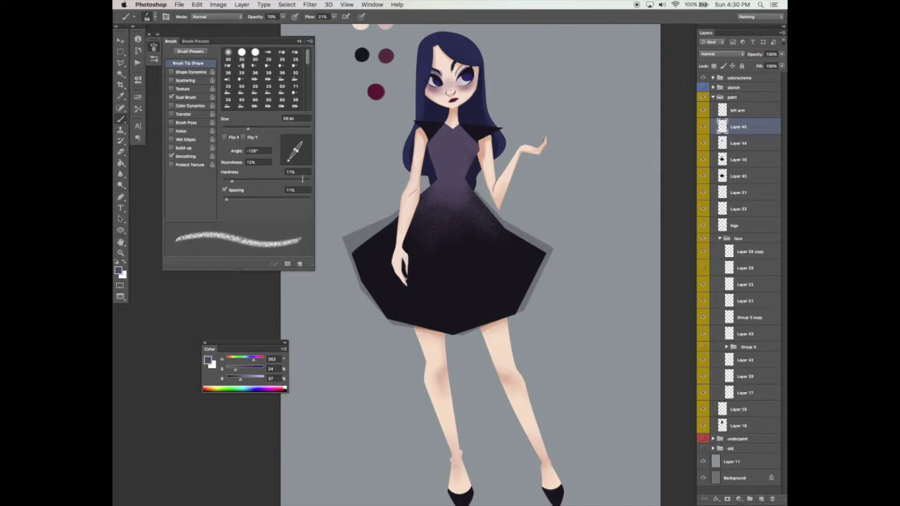
{"action": "left_click_drag", "start_coordinate": [303, 180], "coordinate": [311, 181]}
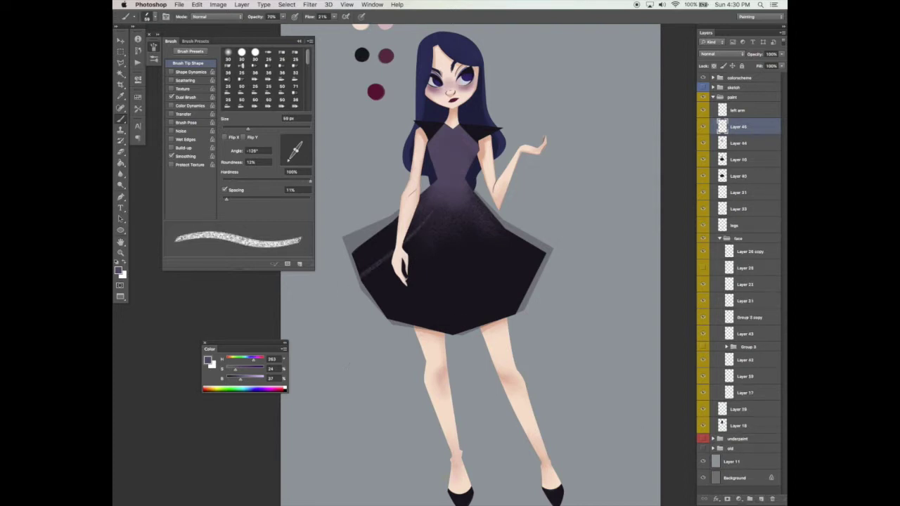
{"action": "left_click", "coordinate": [186, 97]}
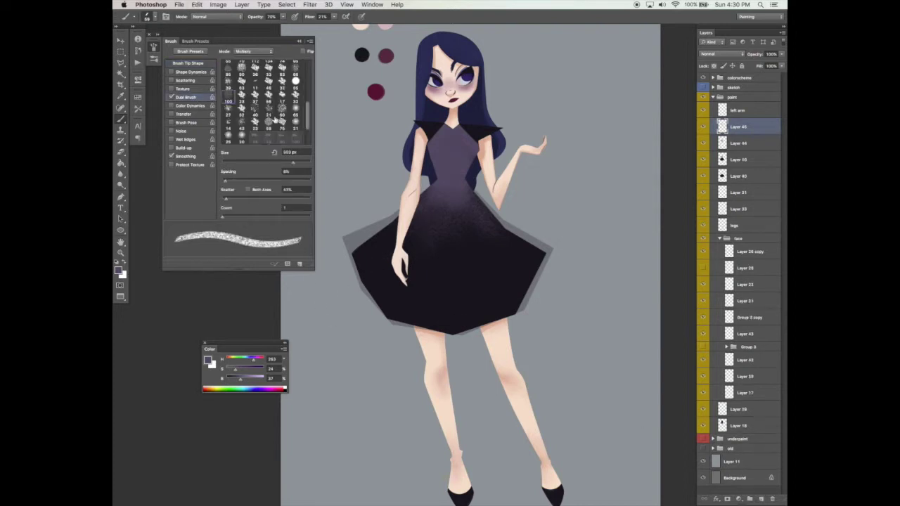
{"action": "left_click", "coordinate": [190, 73]}
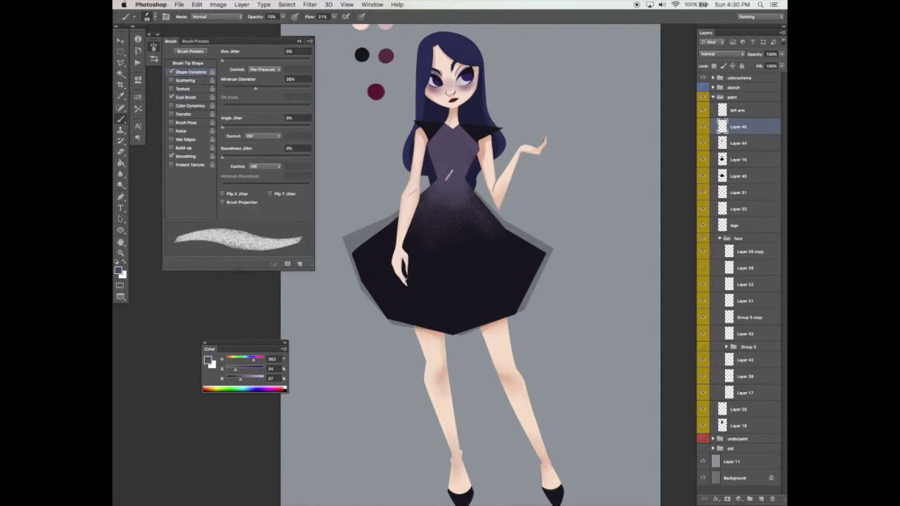
Paint thin purple seam lines radiating from the waist to the skirt's hem corners, re-angling the flat tip to follow each seam
{"action": "left_click_drag", "start_coordinate": [452, 193], "coordinate": [388, 314]}
{"action": "left_click_drag", "start_coordinate": [413, 391], "coordinate": [384, 398]}
{"action": "left_click", "coordinate": [200, 63]}
{"action": "left_click_drag", "start_coordinate": [298, 148], "coordinate": [300, 158]}
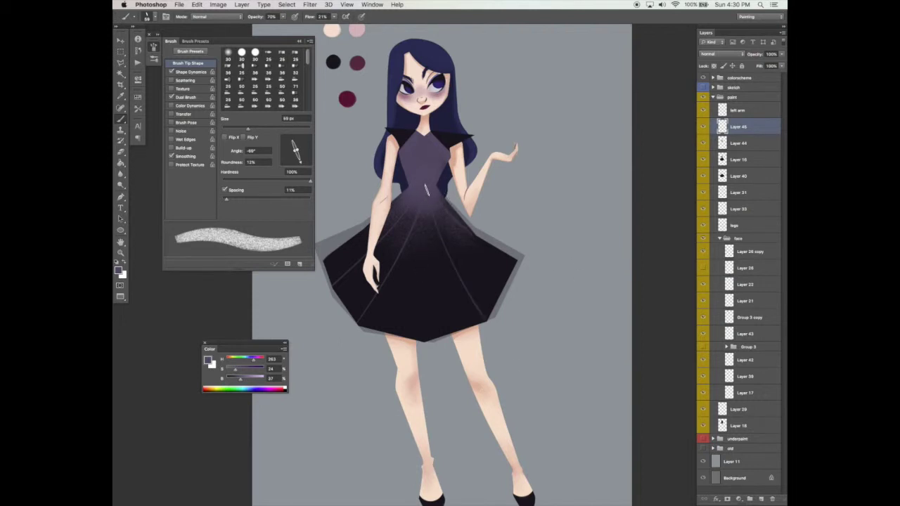
{"action": "left_click_drag", "start_coordinate": [301, 165], "coordinate": [296, 163]}
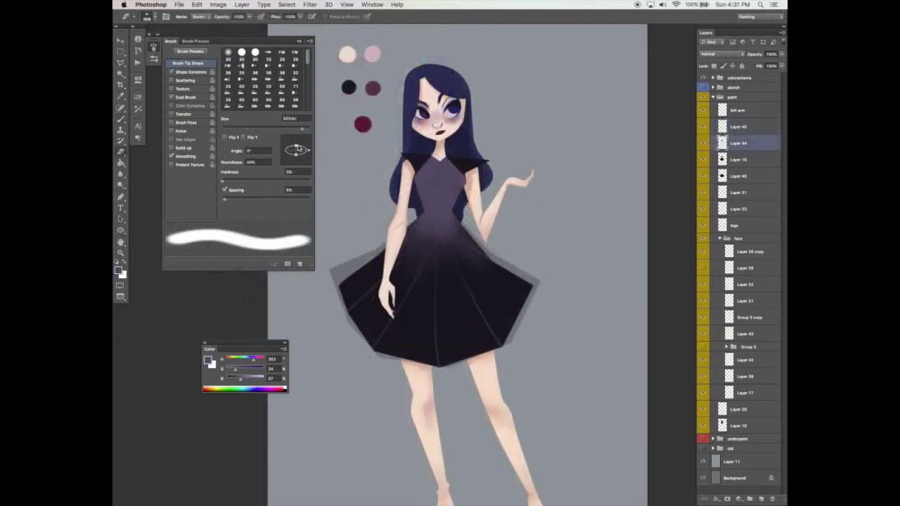
Erase parts of the purple fade on the upper skirt with a soft Eraser flattened to 32% roundness and angled along the seams
{"action": "left_click_drag", "start_coordinate": [298, 150], "coordinate": [297, 141]}
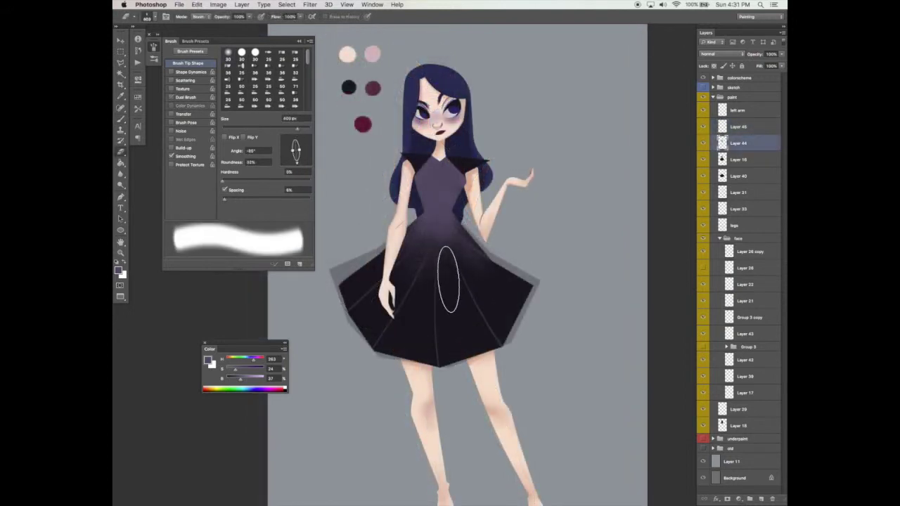
{"action": "left_click_drag", "start_coordinate": [296, 140], "coordinate": [304, 145]}
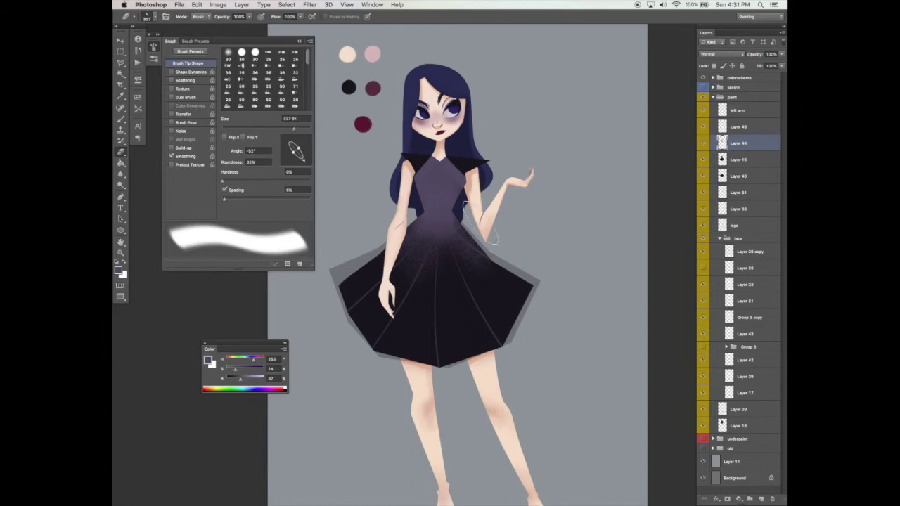
{"action": "mouse_move", "coordinate": [298, 175]}
{"action": "left_mouse_down"}
{"action": "mouse_move", "coordinate": [287, 169]}
{"action": "mouse_move", "coordinate": [294, 166]}
{"action": "left_mouse_up"}
{"action": "left_click_drag", "start_coordinate": [431, 253], "coordinate": [419, 301]}
Restore the brush to a round tip at 36% hardness, enlarge it and repaint the textured purple fade below the waist
{"action": "key", "text": "b"}
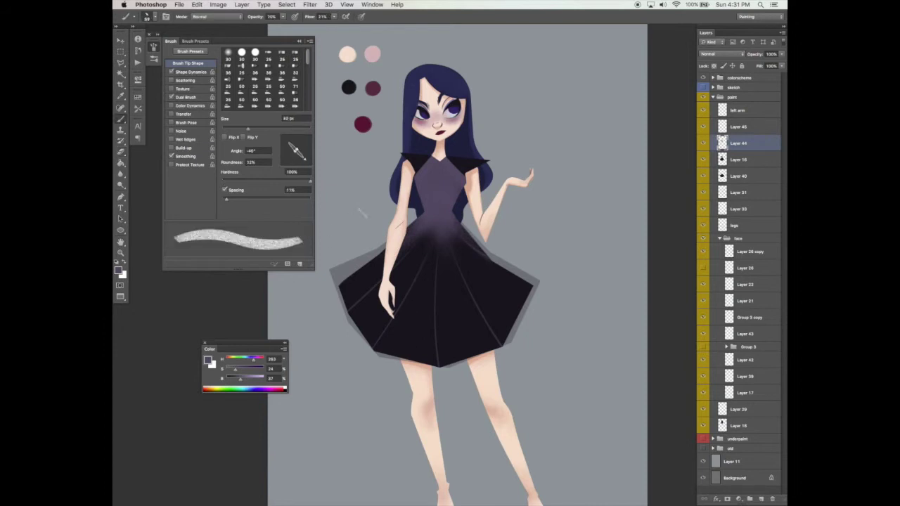
{"action": "left_click", "coordinate": [194, 97]}
{"action": "left_click_drag", "start_coordinate": [256, 163], "coordinate": [267, 163]}
{"action": "left_click", "coordinate": [188, 63]}
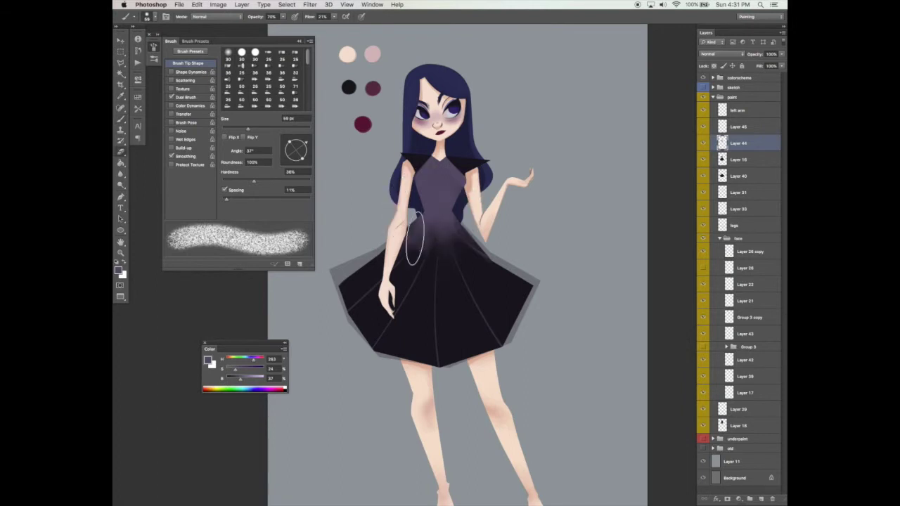
{"action": "left_click_drag", "start_coordinate": [482, 258], "coordinate": [479, 259]}
{"action": "key", "text": "b"}
{"action": "left_click_drag", "start_coordinate": [248, 129], "coordinate": [275, 129]}
{"action": "mouse_move", "coordinate": [412, 233]}
{"action": "left_mouse_down"}
{"action": "mouse_move", "coordinate": [391, 253]}
{"action": "mouse_move", "coordinate": [407, 239]}
{"action": "mouse_move", "coordinate": [393, 253]}
{"action": "mouse_move", "coordinate": [438, 250]}
{"action": "mouse_move", "coordinate": [446, 278]}
{"action": "mouse_move", "coordinate": [463, 249]}
{"action": "mouse_move", "coordinate": [458, 238]}
{"action": "mouse_move", "coordinate": [443, 249]}
{"action": "mouse_move", "coordinate": [428, 238]}
{"action": "mouse_move", "coordinate": [407, 250]}
{"action": "mouse_move", "coordinate": [453, 234]}
{"action": "mouse_move", "coordinate": [416, 246]}
{"action": "left_mouse_up"}
{"action": "left_click_drag", "start_coordinate": [503, 275], "coordinate": [505, 271]}
Save the document and make the skirt's seam-line layer active, leaving no selection on the dress
{"action": "key", "text": "v"}
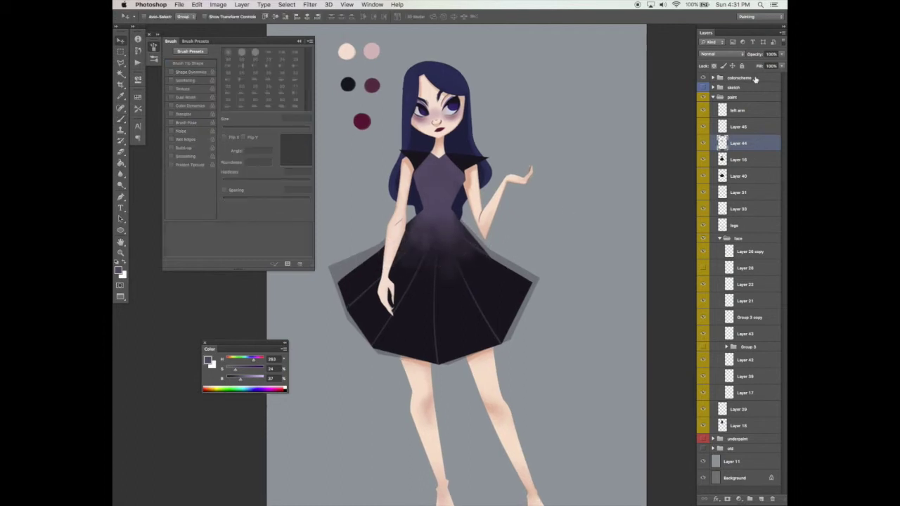
{"action": "left_click_drag", "start_coordinate": [780, 55], "coordinate": [780, 65]}
{"action": "key", "text": "super+s"}
{"action": "left_click_drag", "start_coordinate": [534, 304], "coordinate": [542, 302]}
{"action": "key", "text": "b"}
{"action": "left_click", "coordinate": [724, 127]}
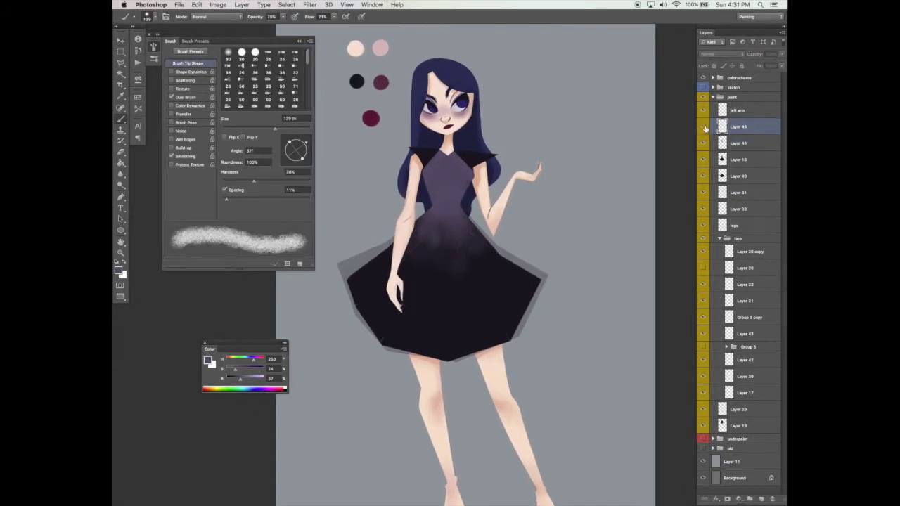
{"action": "left_click", "coordinate": [722, 161], "text": "super"}
{"action": "key", "text": "super+d"}
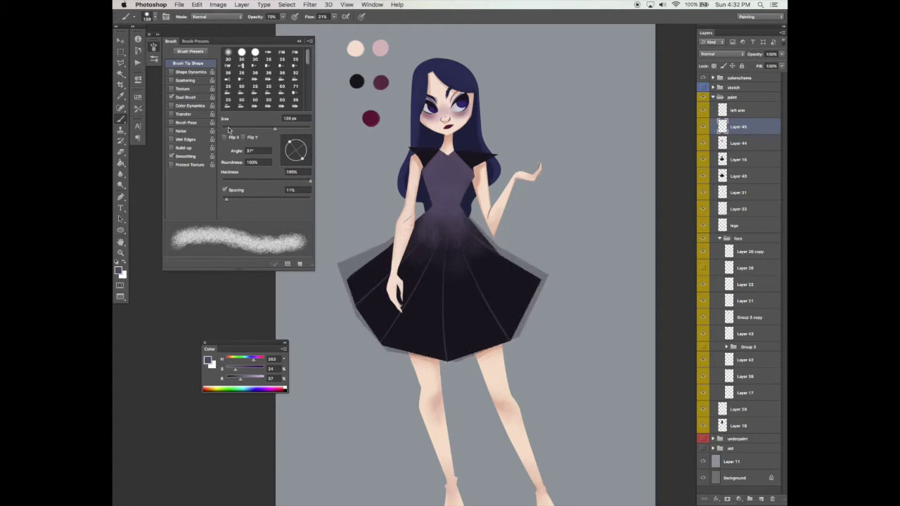
Set up a 28 px flat brush with 12% roundness and Shape Dynamics, sample the bodice purple and raise the flow
{"action": "left_click", "coordinate": [234, 129]}
{"action": "left_click", "coordinate": [191, 71]}
{"action": "left_click", "coordinate": [190, 64]}
{"action": "left_click", "coordinate": [186, 97]}
{"action": "left_click", "coordinate": [250, 162]}
{"action": "left_click", "coordinate": [197, 63]}
{"action": "mouse_move", "coordinate": [290, 144]}
{"action": "left_mouse_down"}
{"action": "mouse_move", "coordinate": [299, 152]}
{"action": "mouse_move", "coordinate": [292, 166]}
{"action": "left_mouse_up"}
{"action": "left_click", "coordinate": [455, 187], "text": "alt"}
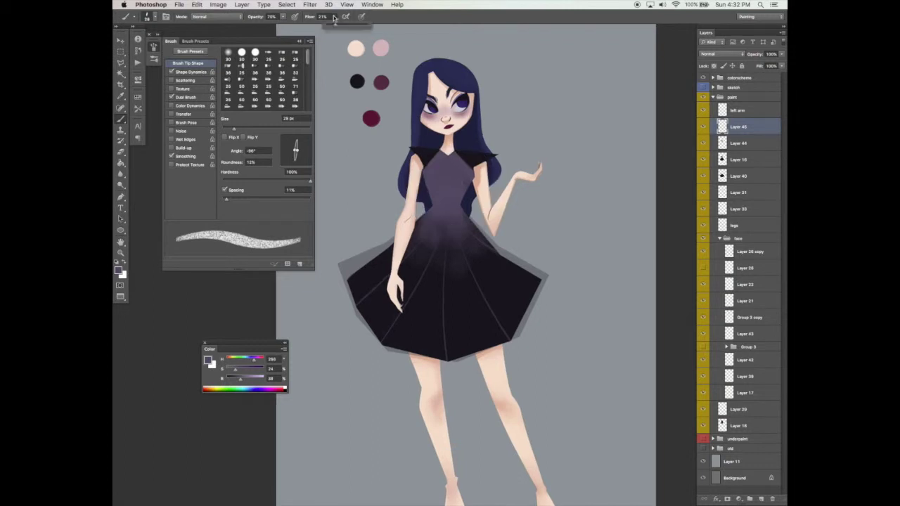
{"action": "key", "text": "Return"}
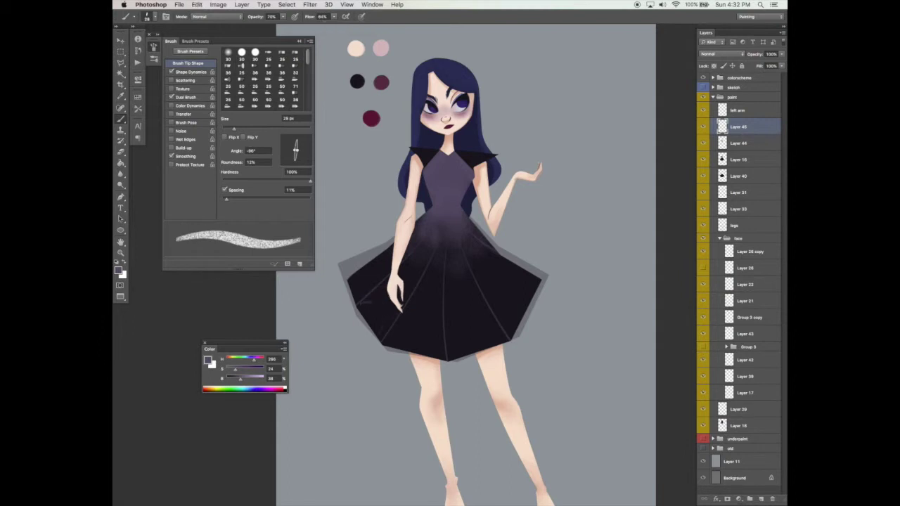
Draw curved spiderweb strands between the seam lines along the skirt's hem, undoing the first attempts
{"action": "key", "text": "super+z"}
{"action": "key", "text": "super+z"}
{"action": "left_click_drag", "start_coordinate": [384, 343], "coordinate": [442, 349]}
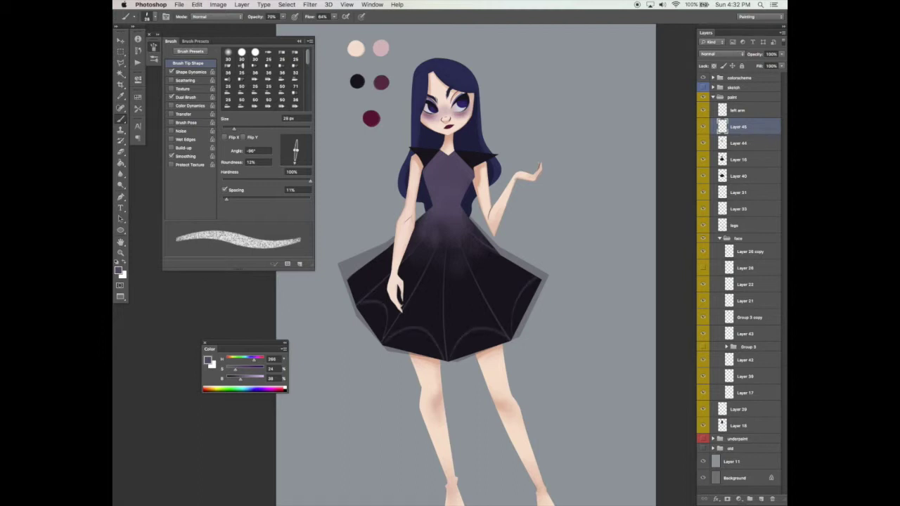
Reduce the brush to 15 px and work on thinner web strands between the seams, undoing unsatisfactory strokes
{"action": "key", "text": "super+z"}
{"action": "key", "text": "bracketleft"}
{"action": "key", "text": "bracketleft"}
{"action": "key", "text": "bracketleft"}
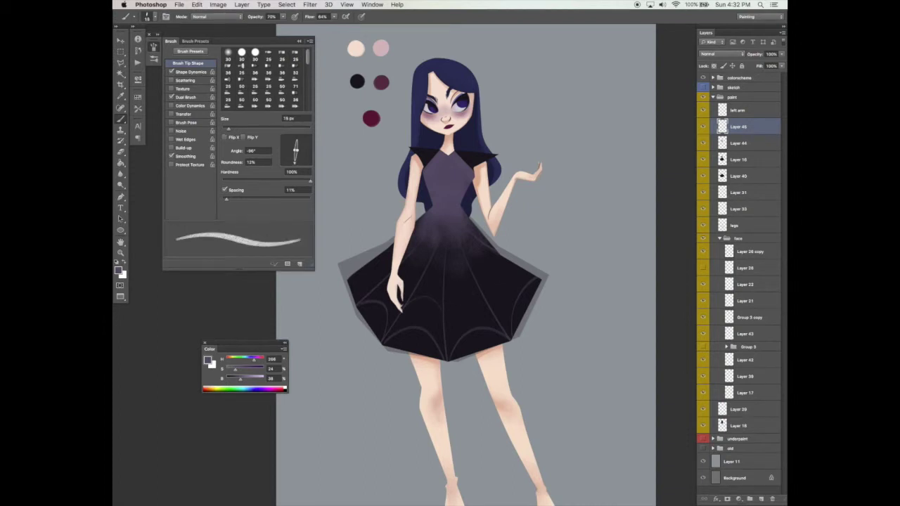
{"action": "key", "text": "super+z"}
{"action": "key", "text": "super+z"}
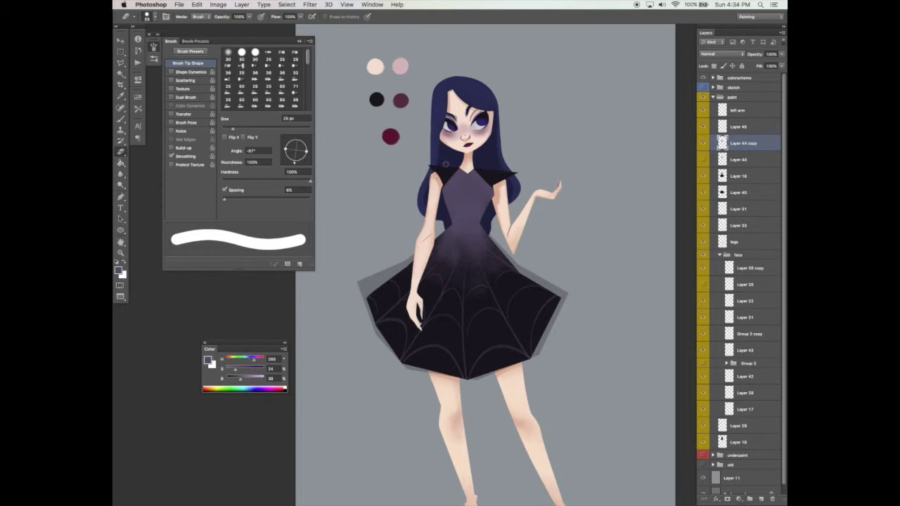
Outline the chest panel beneath the neckline with the freehand Lasso, discarding the first selection
{"action": "key", "text": "l"}
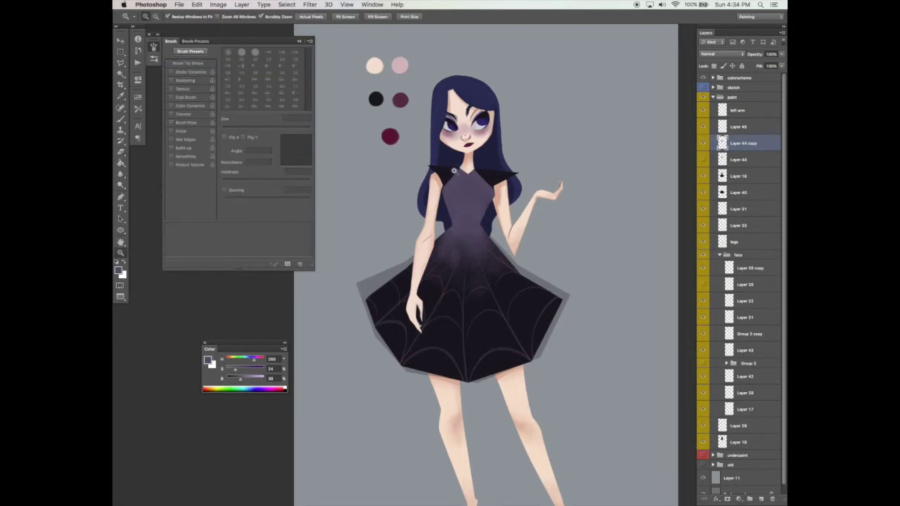
{"action": "scroll", "coordinate": [447, 164], "scroll_direction": "up", "scroll_amount": 2}
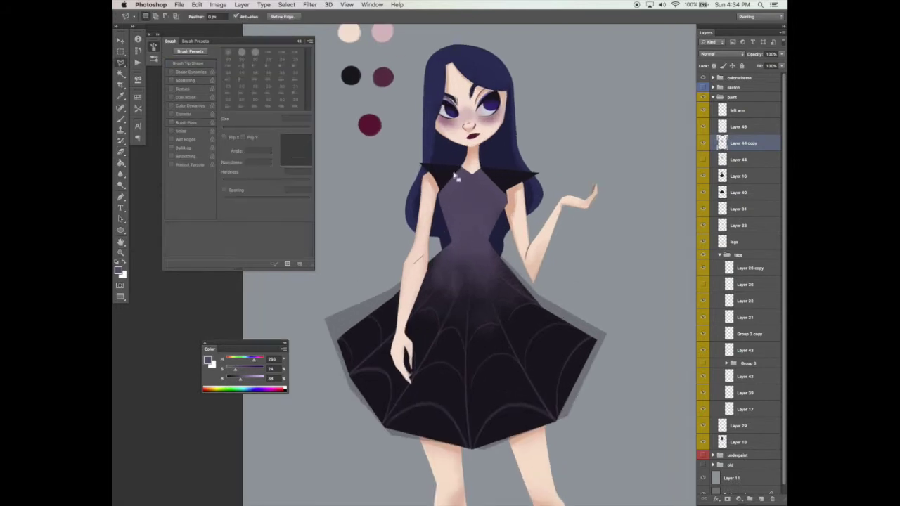
{"action": "left_click", "coordinate": [121, 63]}
{"action": "left_click", "coordinate": [148, 61]}
{"action": "mouse_move", "coordinate": [463, 180]}
{"action": "left_mouse_down"}
{"action": "mouse_move", "coordinate": [444, 199]}
{"action": "mouse_move", "coordinate": [460, 204]}
{"action": "mouse_move", "coordinate": [466, 182]}
{"action": "left_mouse_up"}
{"action": "key", "text": "super+d"}
{"action": "left_click_drag", "start_coordinate": [484, 167], "coordinate": [484, 163]}
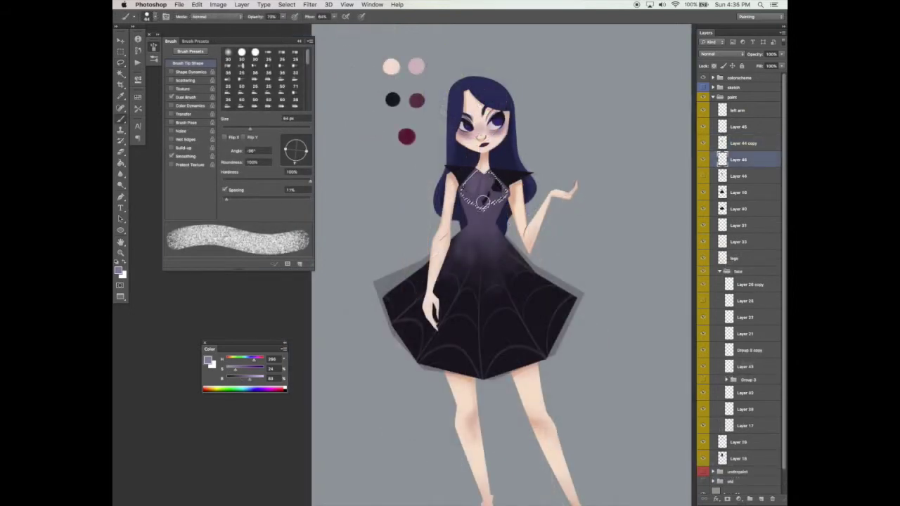
Paint the petal-shaped chest panel in a lighter purple at 77% brightness and clear the selection
{"action": "left_click_drag", "start_coordinate": [482, 203], "coordinate": [489, 184]}
{"action": "key", "text": "super+z"}
{"action": "left_click_drag", "start_coordinate": [250, 379], "coordinate": [255, 380]}
{"action": "mouse_move", "coordinate": [481, 187]}
{"action": "left_mouse_down"}
{"action": "mouse_move", "coordinate": [501, 202]}
{"action": "mouse_move", "coordinate": [465, 190]}
{"action": "mouse_move", "coordinate": [466, 205]}
{"action": "mouse_move", "coordinate": [487, 189]}
{"action": "left_mouse_up"}
{"action": "key", "text": "ctrl+d"}
{"action": "key", "text": "v"}
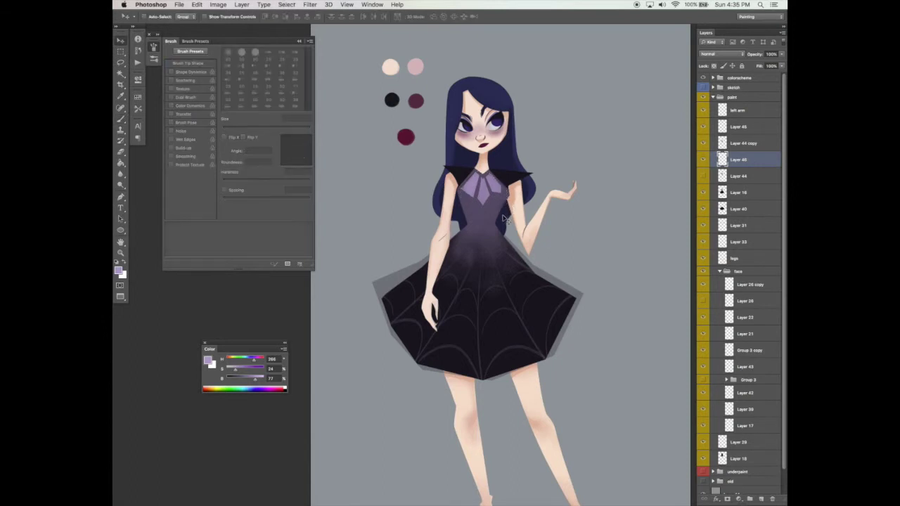
Set the chest panel layer's opacity to 74% and speckle the selected panel with lighter purple using a textured Dual Brush
{"action": "left_click", "coordinate": [780, 54]}
{"action": "mouse_move", "coordinate": [779, 66]}
{"action": "left_mouse_down"}
{"action": "mouse_move", "coordinate": [765, 64]}
{"action": "mouse_move", "coordinate": [774, 64]}
{"action": "left_mouse_up"}
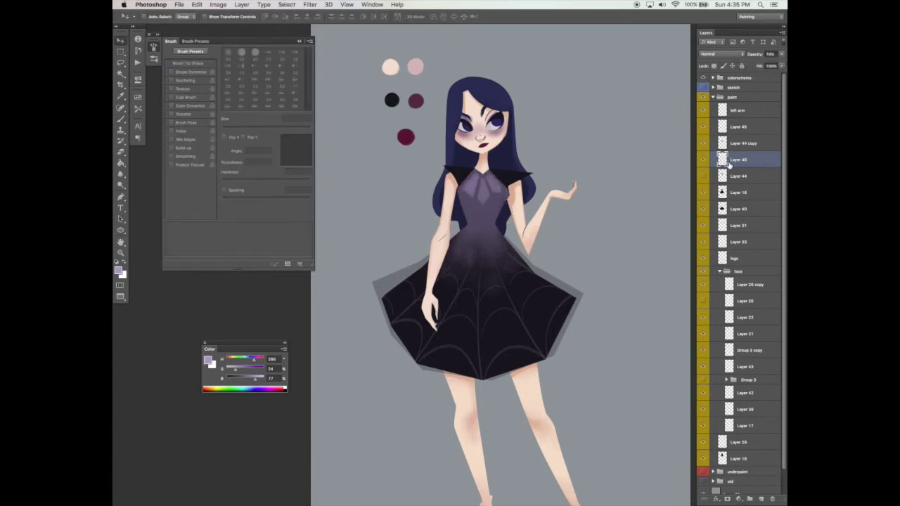
{"action": "left_click", "coordinate": [724, 161], "text": "super"}
{"action": "key", "text": "b"}
{"action": "left_click", "coordinate": [187, 97]}
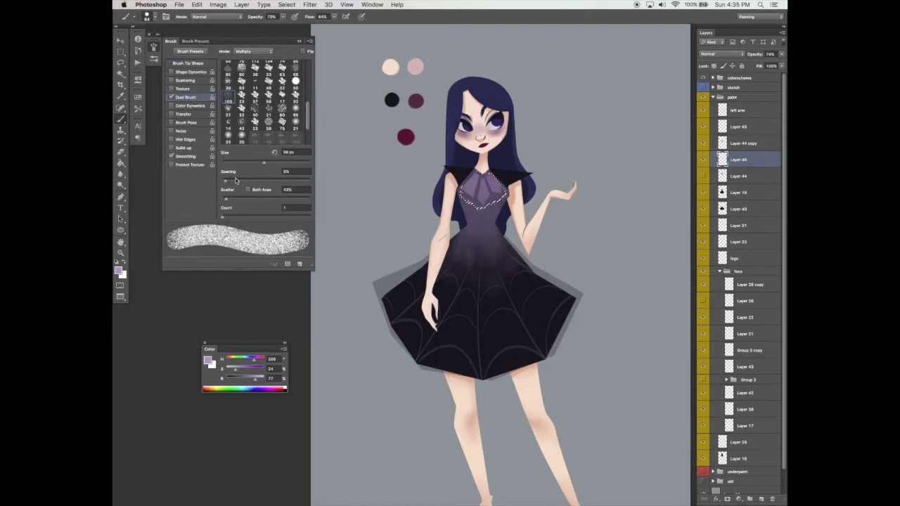
{"action": "left_click_drag", "start_coordinate": [263, 162], "coordinate": [281, 162]}
{"action": "left_click_drag", "start_coordinate": [236, 181], "coordinate": [246, 182]}
{"action": "left_click_drag", "start_coordinate": [256, 380], "coordinate": [261, 379]}
{"action": "left_click_drag", "start_coordinate": [478, 173], "coordinate": [467, 222]}
{"action": "key", "text": "super+d"}
Create a group named apple containing a new empty layer at the head of the paint group
{"action": "key", "text": "v"}
{"action": "right_click", "coordinate": [499, 100]}
{"action": "left_click", "coordinate": [524, 95]}
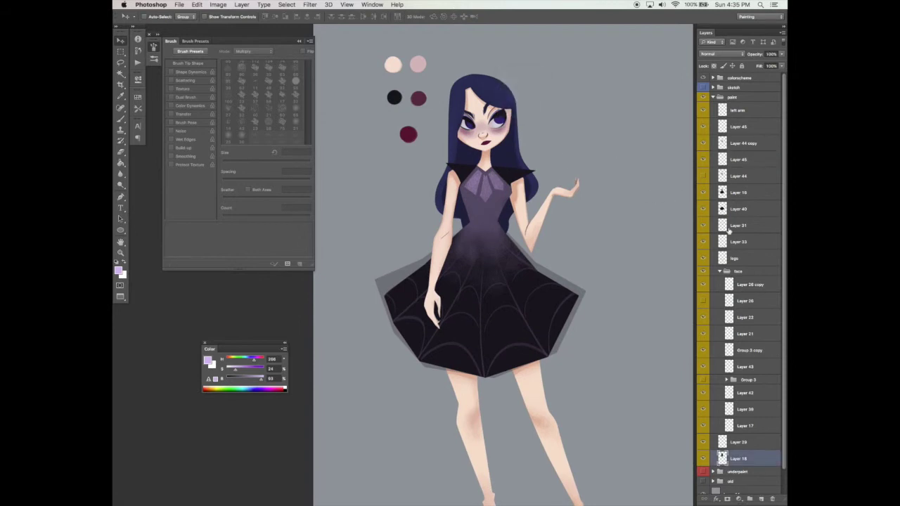
{"action": "left_click", "coordinate": [746, 100]}
{"action": "left_click", "coordinate": [750, 499]}
{"action": "left_click", "coordinate": [760, 499]}
{"action": "double_click", "coordinate": [736, 97]}
{"action": "left_click_drag", "start_coordinate": [765, 101], "coordinate": [754, 124]}
{"action": "double_click", "coordinate": [742, 106]}
{"action": "type", "text": "apple"}
{"action": "key", "text": "Return"}
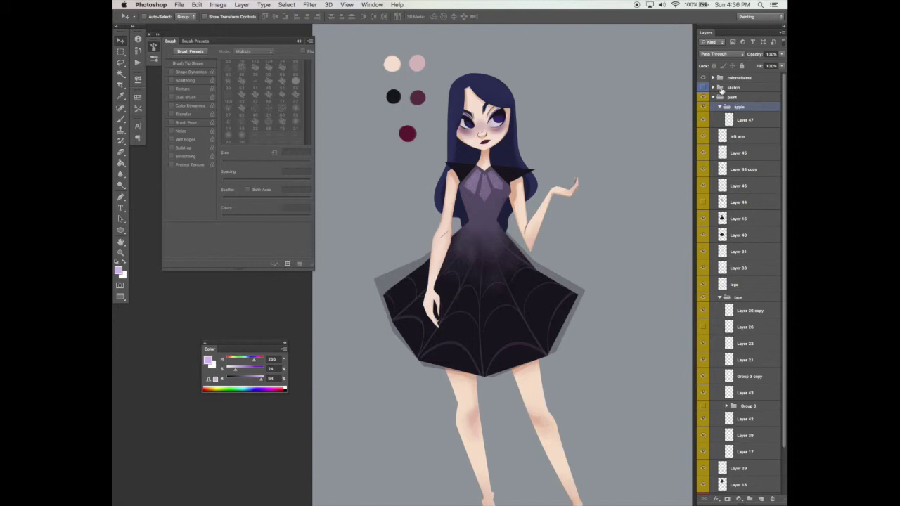
Show the sketch, make the empty apple layer active and adjust the Dual Brush grain for painting over the raised hand
{"action": "left_click", "coordinate": [704, 87]}
{"action": "left_click", "coordinate": [745, 120]}
{"action": "scroll", "coordinate": [568, 179], "scroll_direction": "up", "scroll_amount": 3}
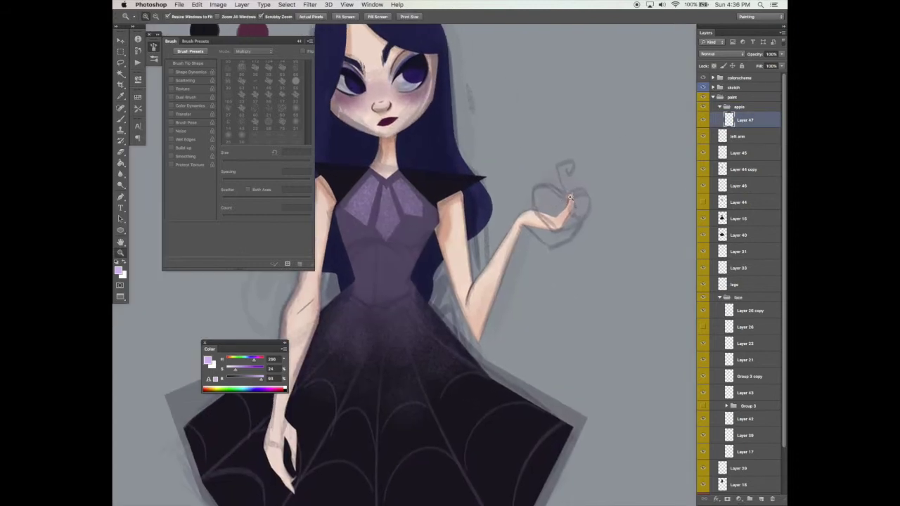
{"action": "key", "text": "b"}
{"action": "left_click", "coordinate": [227, 182]}
{"action": "left_click_drag", "start_coordinate": [240, 163], "coordinate": [255, 164]}
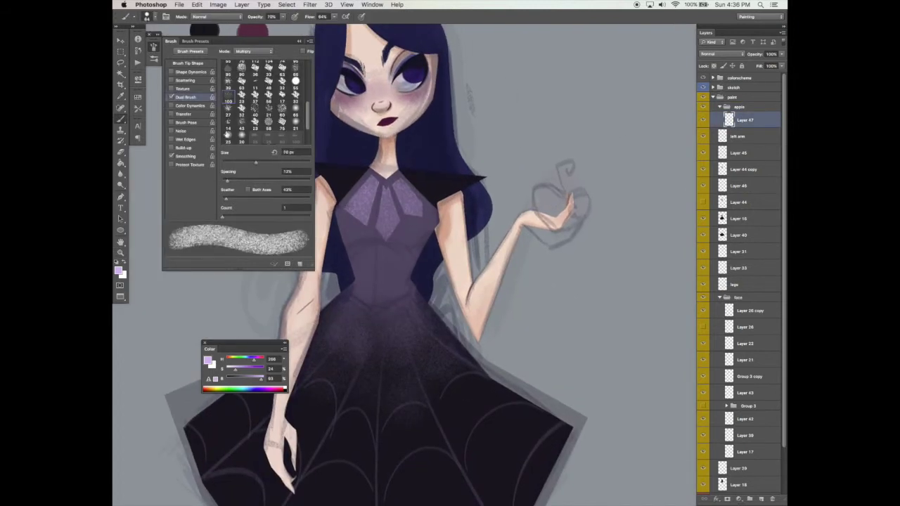
{"action": "left_click", "coordinate": [201, 63]}
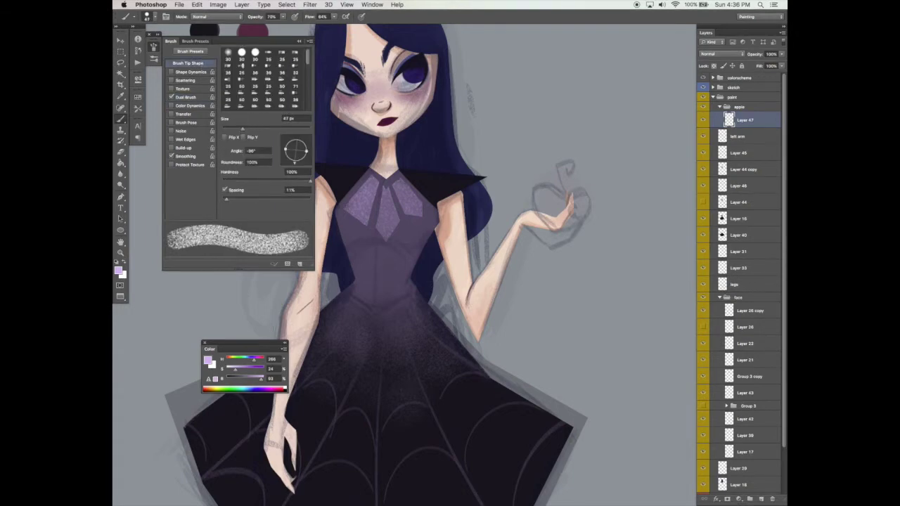
Sample the dark red of the lips and fill a heart-shaped apple above the raised hand at 100% brush opacity and flow
{"action": "left_click_drag", "start_coordinate": [419, 287], "coordinate": [568, 319]}
{"action": "left_click", "coordinate": [385, 137], "text": "alt"}
{"action": "mouse_move", "coordinate": [577, 267]}
{"action": "left_mouse_down"}
{"action": "mouse_move", "coordinate": [514, 258]}
{"action": "mouse_move", "coordinate": [559, 271]}
{"action": "left_mouse_up"}
{"action": "key", "text": "bracketleft"}
{"action": "key", "text": "bracketleft"}
{"action": "left_click_drag", "start_coordinate": [540, 221], "coordinate": [539, 218]}
{"action": "left_click", "coordinate": [283, 16]}
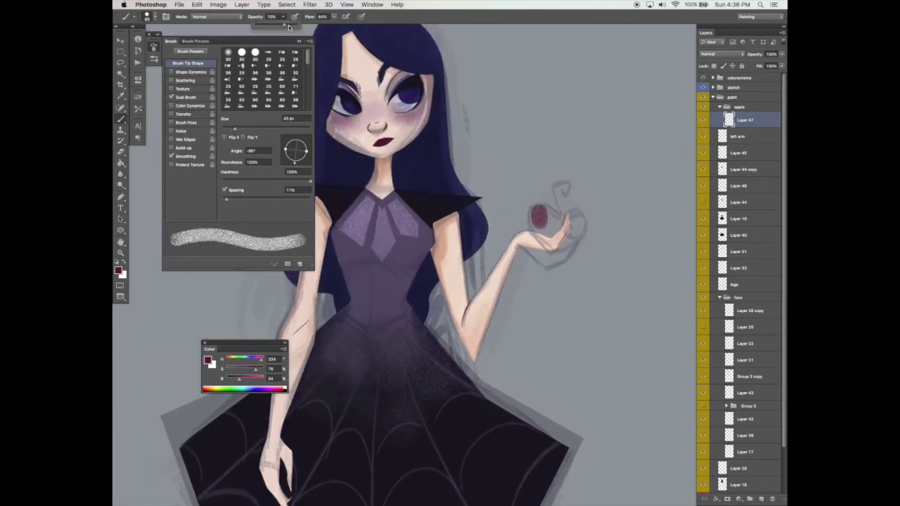
{"action": "left_click_drag", "start_coordinate": [336, 17], "coordinate": [375, 28]}
{"action": "mouse_move", "coordinate": [539, 211]}
{"action": "left_mouse_down"}
{"action": "mouse_move", "coordinate": [574, 224]}
{"action": "mouse_move", "coordinate": [568, 217]}
{"action": "mouse_move", "coordinate": [573, 234]}
{"action": "mouse_move", "coordinate": [576, 223]}
{"action": "mouse_move", "coordinate": [548, 234]}
{"action": "mouse_move", "coordinate": [542, 211]}
{"action": "mouse_move", "coordinate": [555, 244]}
{"action": "mouse_move", "coordinate": [539, 213]}
{"action": "mouse_move", "coordinate": [539, 236]}
{"action": "mouse_move", "coordinate": [553, 247]}
{"action": "mouse_move", "coordinate": [576, 237]}
{"action": "mouse_move", "coordinate": [578, 218]}
{"action": "mouse_move", "coordinate": [562, 225]}
{"action": "mouse_move", "coordinate": [575, 237]}
{"action": "mouse_move", "coordinate": [565, 218]}
{"action": "mouse_move", "coordinate": [569, 241]}
{"action": "mouse_move", "coordinate": [573, 216]}
{"action": "mouse_move", "coordinate": [554, 214]}
{"action": "mouse_move", "coordinate": [578, 227]}
{"action": "left_mouse_up"}
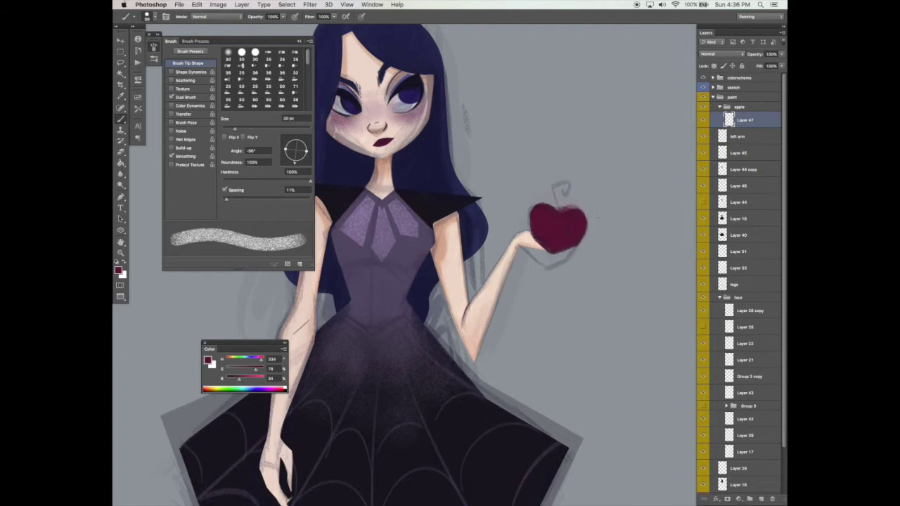
{"action": "left_click_drag", "start_coordinate": [574, 215], "coordinate": [572, 237]}
{"action": "mouse_move", "coordinate": [537, 216]}
{"action": "left_mouse_down"}
{"action": "mouse_move", "coordinate": [535, 228]}
{"action": "mouse_move", "coordinate": [567, 226]}
{"action": "left_mouse_up"}
Shift the apple up from the palm, clean its edges and place the apple group directly below Layer 33
{"action": "key", "text": "v"}
{"action": "key", "text": "e"}
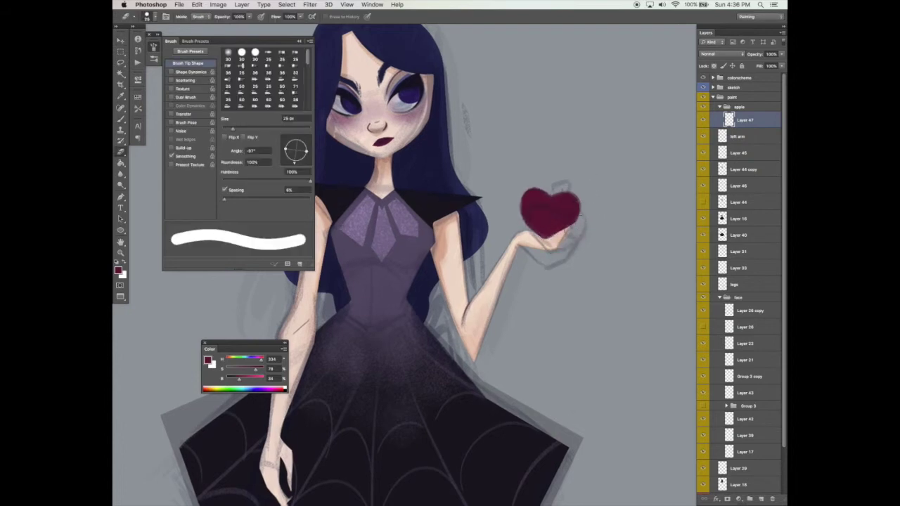
{"action": "key", "text": "v"}
{"action": "left_click", "coordinate": [751, 109]}
{"action": "left_click_drag", "start_coordinate": [752, 109], "coordinate": [744, 271]}
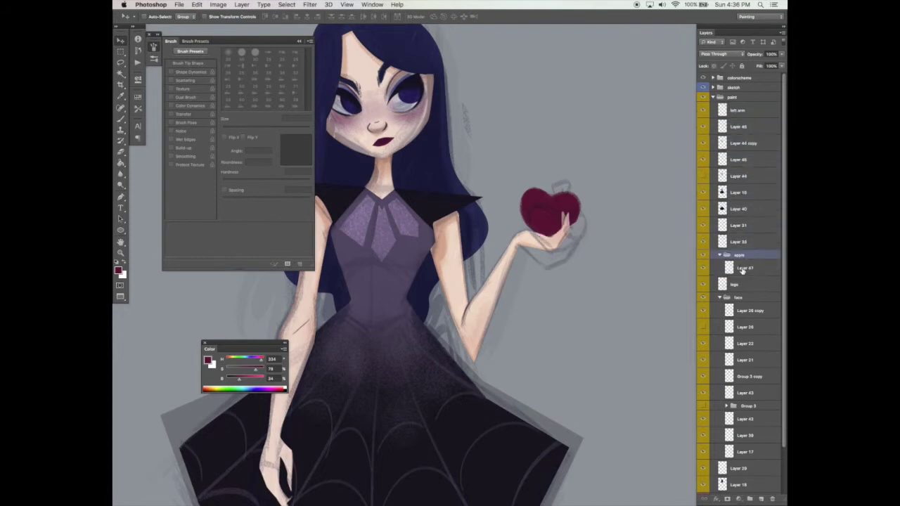
Free-transform the apple smaller and move it so that it sits in the palm behind the fingers
{"action": "left_click", "coordinate": [750, 267]}
{"action": "key", "text": "super+t"}
{"action": "key", "text": "Return"}
{"action": "left_click_drag", "start_coordinate": [580, 213], "coordinate": [563, 228]}
{"action": "key", "text": "super+t"}
{"action": "key", "text": "Return"}
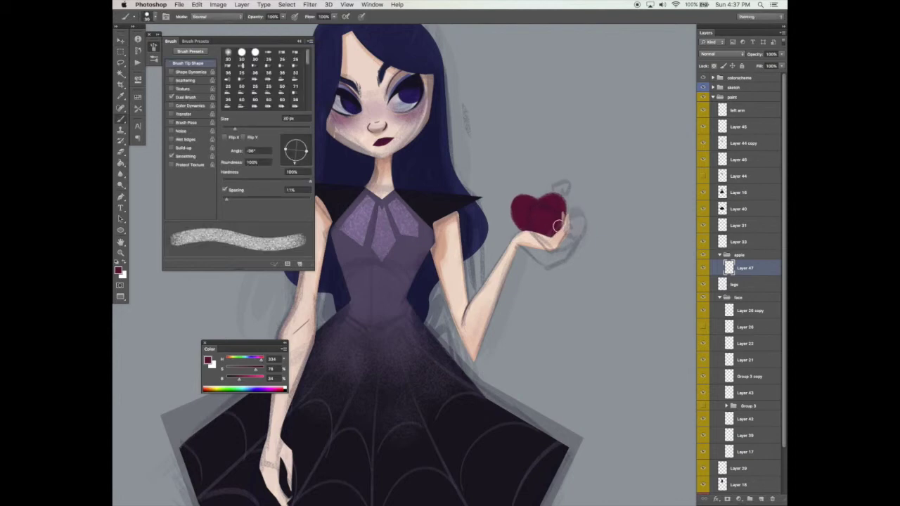
Load the apple's outline as a selection, add a layer above it and mix a muted yellow of hue 45, saturation 48%, brightness 67%
{"action": "left_click_drag", "start_coordinate": [547, 223], "coordinate": [637, 216]}
{"action": "left_click", "coordinate": [730, 272], "text": "super"}
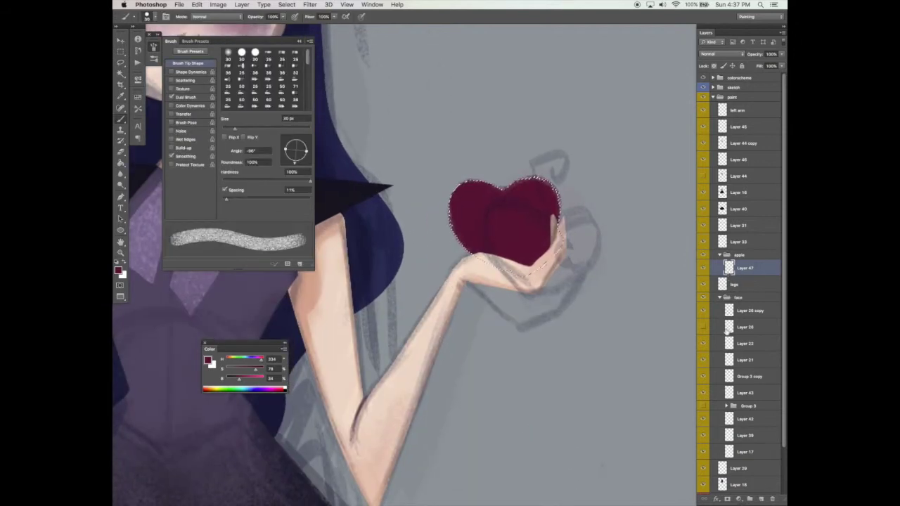
{"action": "left_click", "coordinate": [760, 499]}
{"action": "left_click_drag", "start_coordinate": [235, 129], "coordinate": [230, 130]}
{"action": "left_click", "coordinate": [233, 370]}
{"action": "left_click", "coordinate": [232, 360]}
{"action": "mouse_move", "coordinate": [246, 380]}
{"action": "left_mouse_down"}
{"action": "mouse_move", "coordinate": [254, 378]}
{"action": "mouse_move", "coordinate": [244, 368]}
{"action": "left_mouse_up"}
Paint the yellow bitten area on the apple, undoing the first strokes, clear the selection and hide the sketch
{"action": "mouse_move", "coordinate": [475, 227]}
{"action": "left_mouse_down"}
{"action": "mouse_move", "coordinate": [500, 240]}
{"action": "mouse_move", "coordinate": [487, 216]}
{"action": "mouse_move", "coordinate": [519, 246]}
{"action": "mouse_move", "coordinate": [506, 223]}
{"action": "mouse_move", "coordinate": [489, 245]}
{"action": "mouse_move", "coordinate": [515, 212]}
{"action": "mouse_move", "coordinate": [521, 220]}
{"action": "mouse_move", "coordinate": [512, 257]}
{"action": "mouse_move", "coordinate": [475, 248]}
{"action": "mouse_move", "coordinate": [482, 253]}
{"action": "left_mouse_up"}
{"action": "key", "text": "super+z"}
{"action": "mouse_move", "coordinate": [489, 200]}
{"action": "left_mouse_down"}
{"action": "mouse_move", "coordinate": [497, 211]}
{"action": "mouse_move", "coordinate": [480, 251]}
{"action": "mouse_move", "coordinate": [474, 236]}
{"action": "left_mouse_up"}
{"action": "key", "text": "super+z"}
{"action": "left_click_drag", "start_coordinate": [563, 176], "coordinate": [515, 224]}
{"action": "key", "text": "super+d"}
{"action": "key", "text": "v"}
{"action": "left_click", "coordinate": [704, 88]}
Give the Eraser pen-pressure size dynamics for tidying the apple's edges
{"action": "mouse_move", "coordinate": [497, 260]}
{"action": "left_mouse_down"}
{"action": "mouse_move", "coordinate": [543, 252]}
{"action": "mouse_move", "coordinate": [546, 244]}
{"action": "left_mouse_up"}
{"action": "key", "text": "z"}
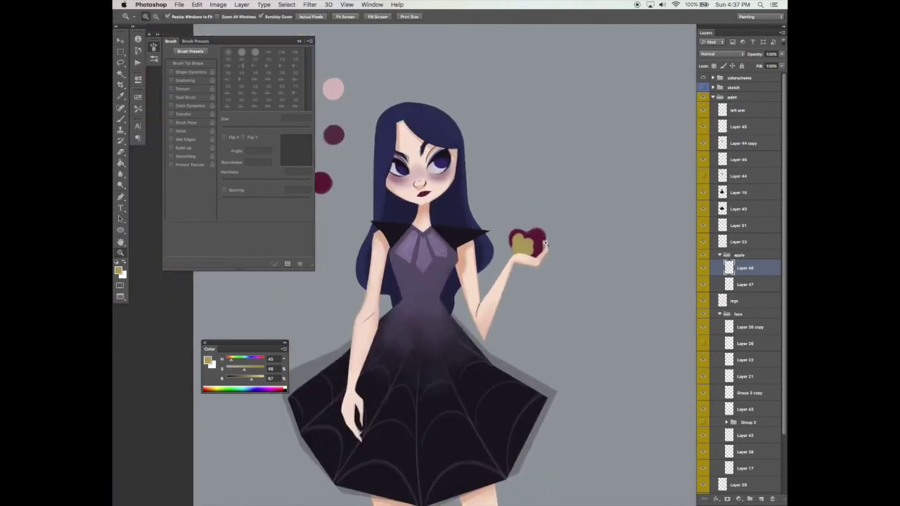
{"action": "left_click", "coordinate": [545, 244], "text": "alt"}
{"action": "key", "text": "v"}
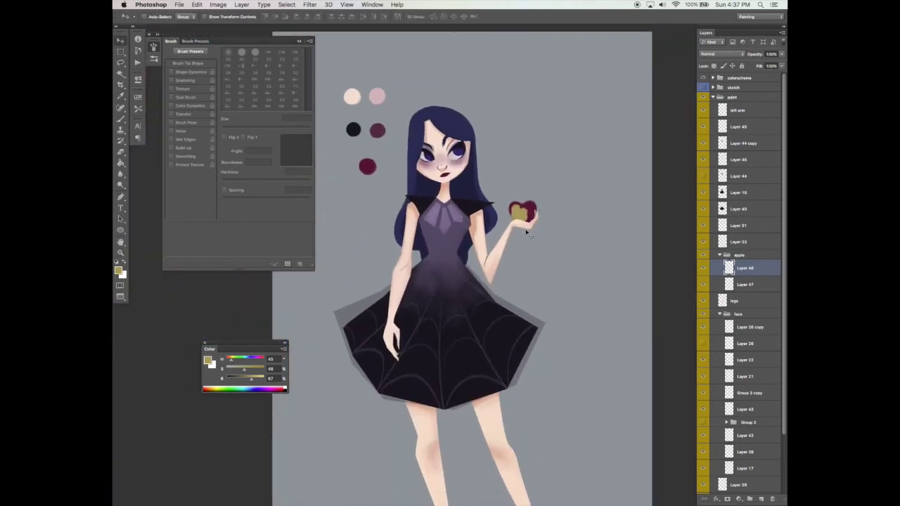
{"action": "key", "text": "z"}
{"action": "left_click", "coordinate": [533, 220]}
{"action": "left_click_drag", "start_coordinate": [531, 209], "coordinate": [545, 275]}
{"action": "left_click", "coordinate": [544, 271]}
{"action": "key", "text": "e"}
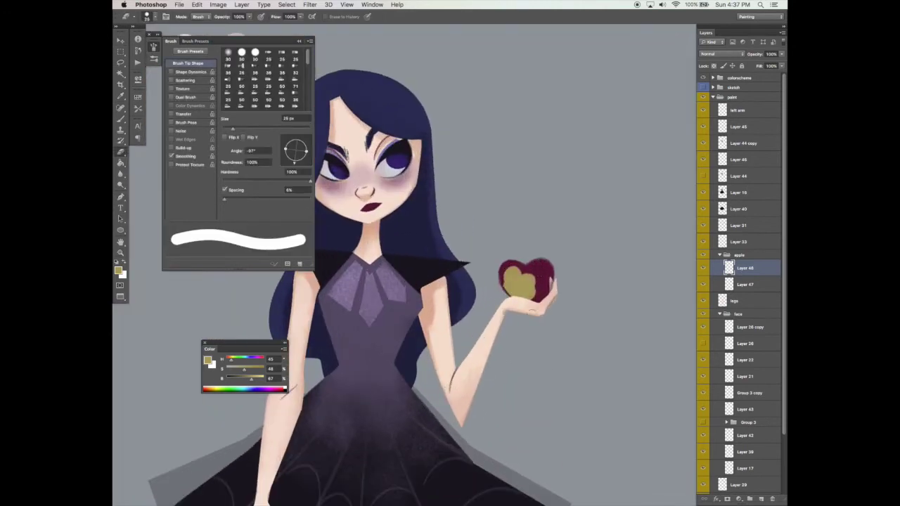
{"action": "left_click", "coordinate": [203, 72]}
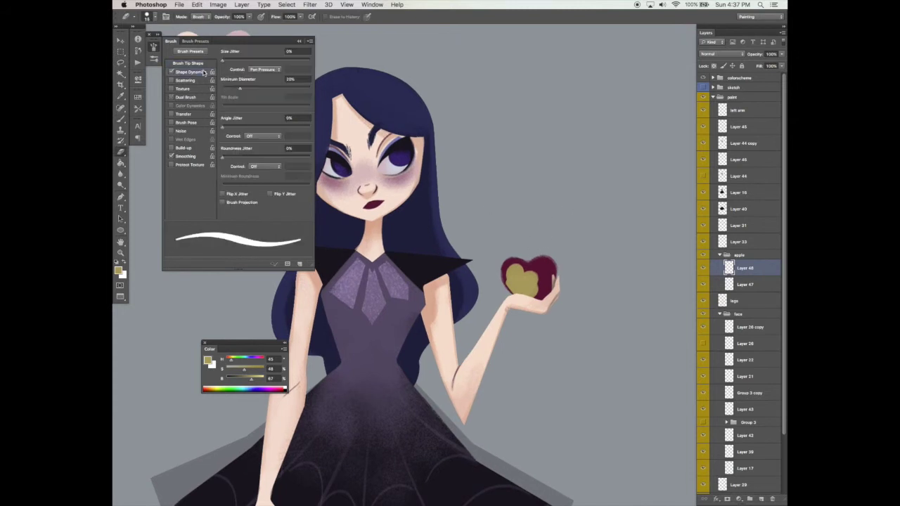
Touch up the apple's lower edge beside the bite on Layer 47 with its sampled dark red, undoing an unwanted erasure
{"action": "left_click", "coordinate": [741, 284]}
{"action": "key", "text": "b"}
{"action": "left_click", "coordinate": [513, 264], "text": "alt"}
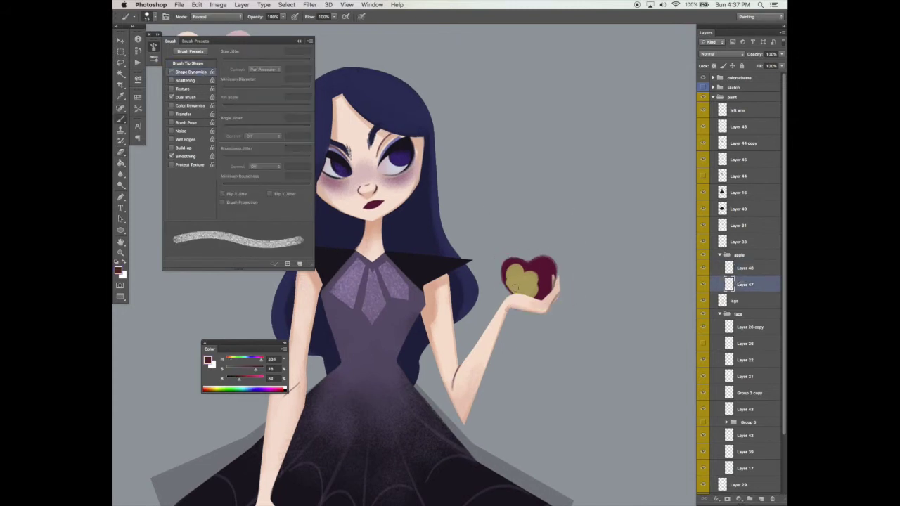
{"action": "mouse_move", "coordinate": [504, 286]}
{"action": "left_mouse_down"}
{"action": "mouse_move", "coordinate": [505, 261]}
{"action": "mouse_move", "coordinate": [514, 295]}
{"action": "left_mouse_up"}
{"action": "key", "text": "e"}
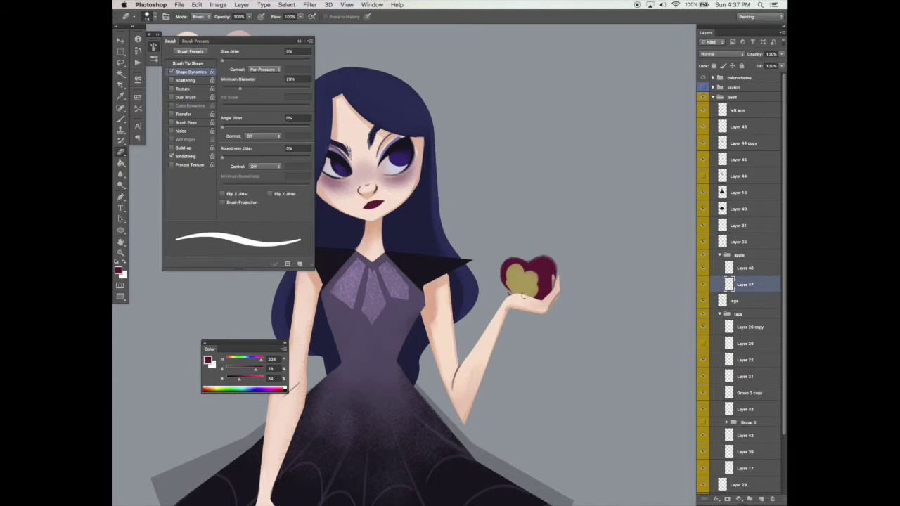
{"action": "key", "text": "super+z"}
{"action": "key", "text": "b"}
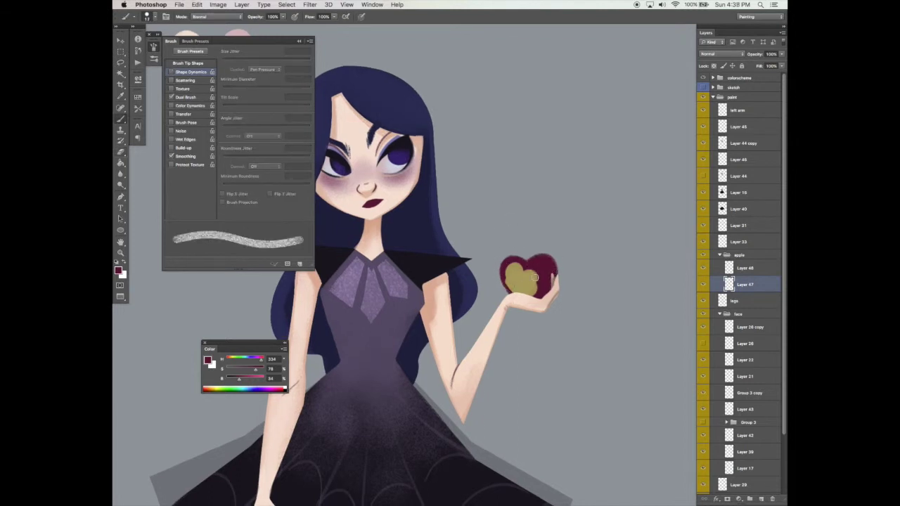
{"action": "key", "text": "e"}
Paint a curled brown stem on the apple with a flattened 17 px brush at -54° angle and 24% roundness
{"action": "key", "text": "b"}
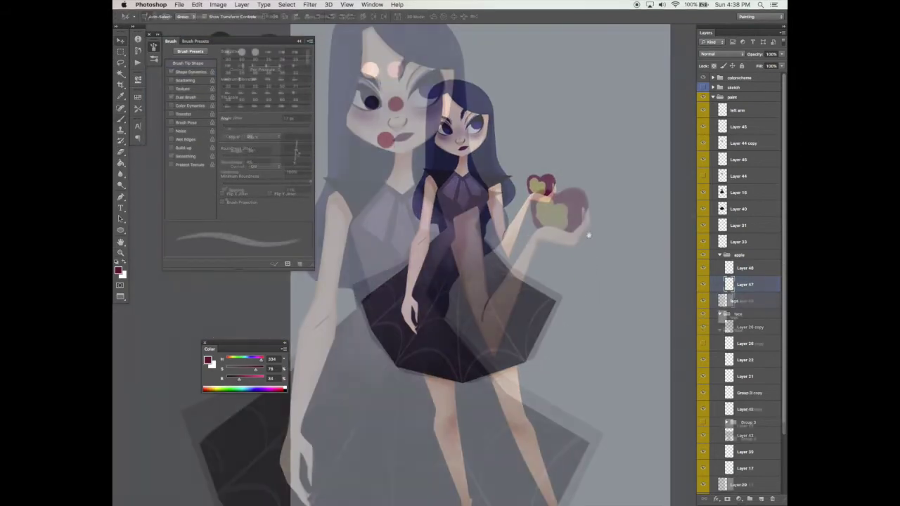
{"action": "left_click_drag", "start_coordinate": [296, 153], "coordinate": [304, 164]}
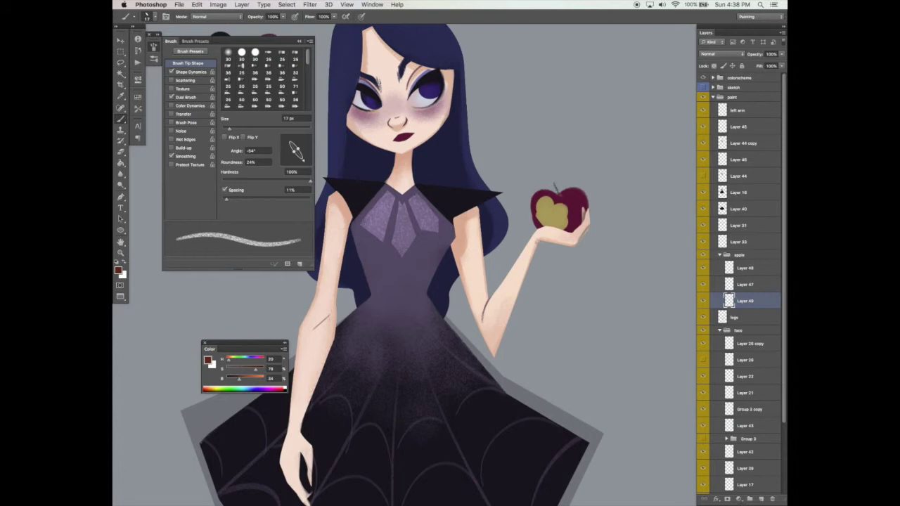
{"action": "left_click_drag", "start_coordinate": [554, 185], "coordinate": [560, 172]}
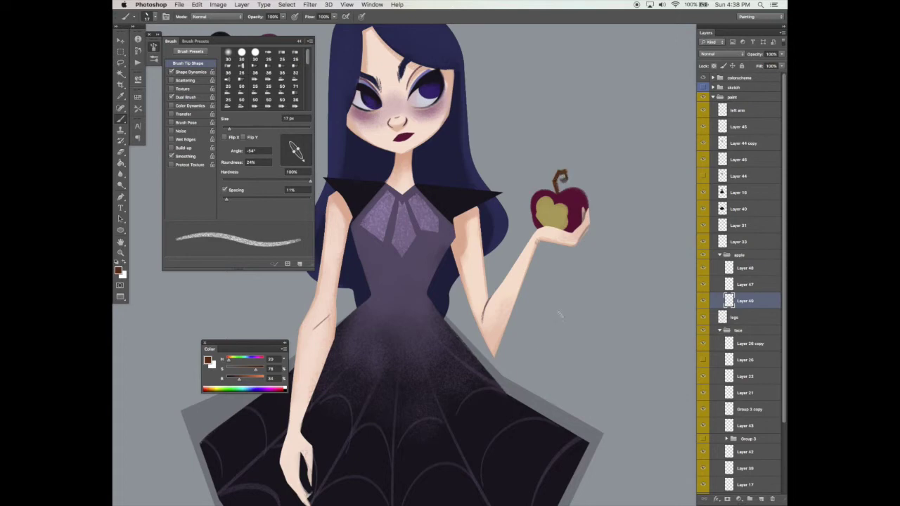
Free-transform the yellow bite on Layer 48 so it sits closer to the apple's outer edge
{"action": "left_click", "coordinate": [738, 273]}
{"action": "left_click", "coordinate": [732, 288]}
{"action": "left_click", "coordinate": [704, 285]}
{"action": "left_click", "coordinate": [704, 284]}
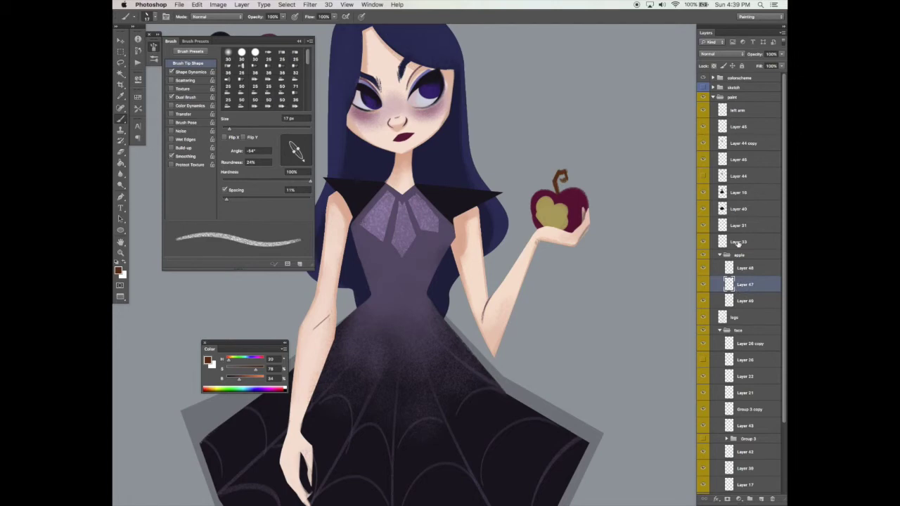
{"action": "left_click", "coordinate": [744, 268]}
{"action": "key", "text": "ctrl+t"}
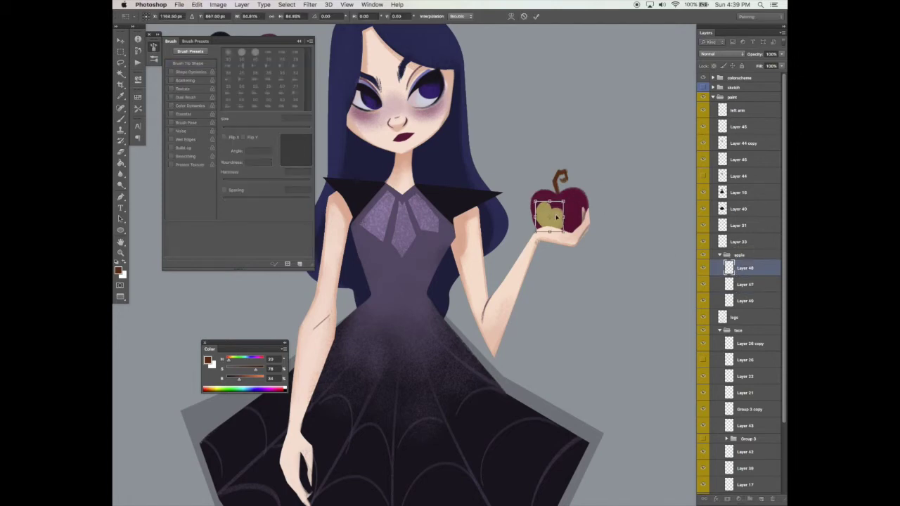
{"action": "key", "text": "Return"}
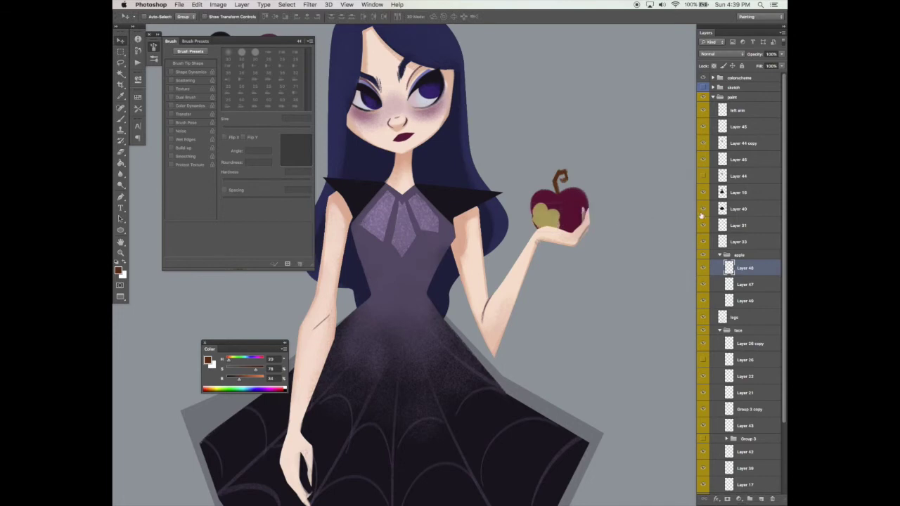
Brush a lighter red over the upper part of the apple on Layer 47 with a larger, softer round brush
{"action": "left_click", "coordinate": [731, 284]}
{"action": "key", "text": "b"}
{"action": "left_click_drag", "start_coordinate": [298, 151], "coordinate": [303, 184]}
{"action": "left_click", "coordinate": [245, 379]}
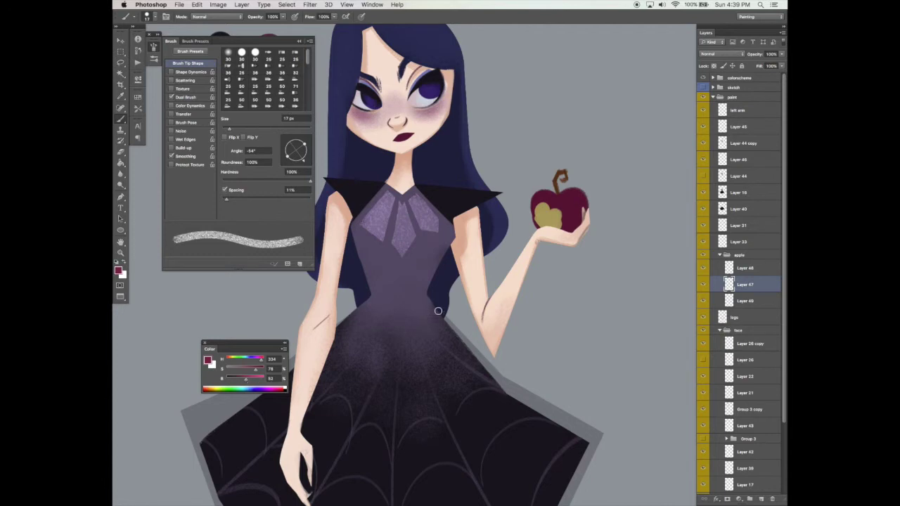
{"action": "key", "text": "]"}
{"action": "key", "text": "]"}
{"action": "key", "text": "]"}
{"action": "left_click_drag", "start_coordinate": [310, 182], "coordinate": [240, 182]}
{"action": "mouse_move", "coordinate": [565, 191]}
{"action": "left_mouse_down"}
{"action": "mouse_move", "coordinate": [575, 193]}
{"action": "mouse_move", "coordinate": [552, 197]}
{"action": "mouse_move", "coordinate": [571, 202]}
{"action": "left_mouse_up"}
{"action": "left_click", "coordinate": [704, 285]}
{"action": "left_click", "coordinate": [703, 285]}
Refine the apple's shading with sampled light and dark reds, using a finer Dual Brush grain and varying brush sizes
{"action": "left_click", "coordinate": [571, 219], "text": "alt"}
{"action": "left_click_drag", "start_coordinate": [239, 128], "coordinate": [229, 128]}
{"action": "left_click", "coordinate": [195, 97]}
{"action": "left_click_drag", "start_coordinate": [246, 162], "coordinate": [239, 162]}
{"action": "left_click", "coordinate": [203, 64]}
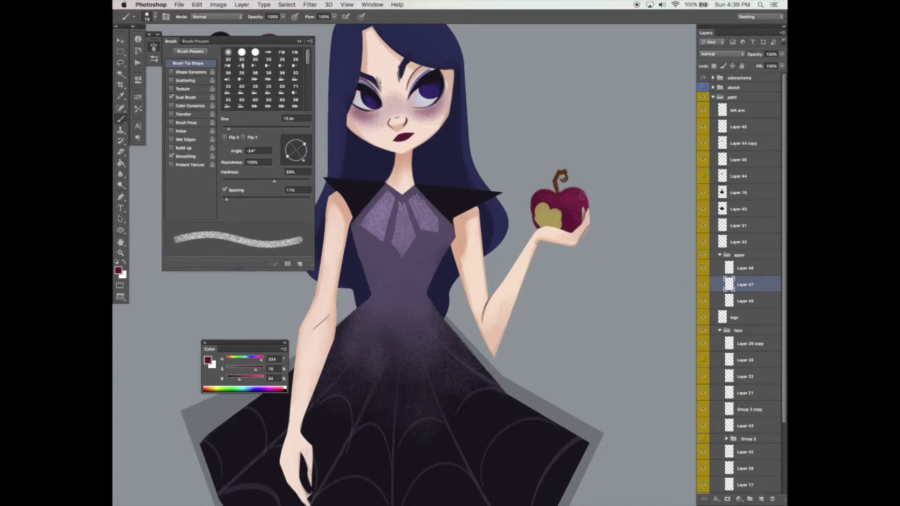
{"action": "left_click", "coordinate": [578, 193], "text": "alt"}
{"action": "left_click", "coordinate": [251, 130]}
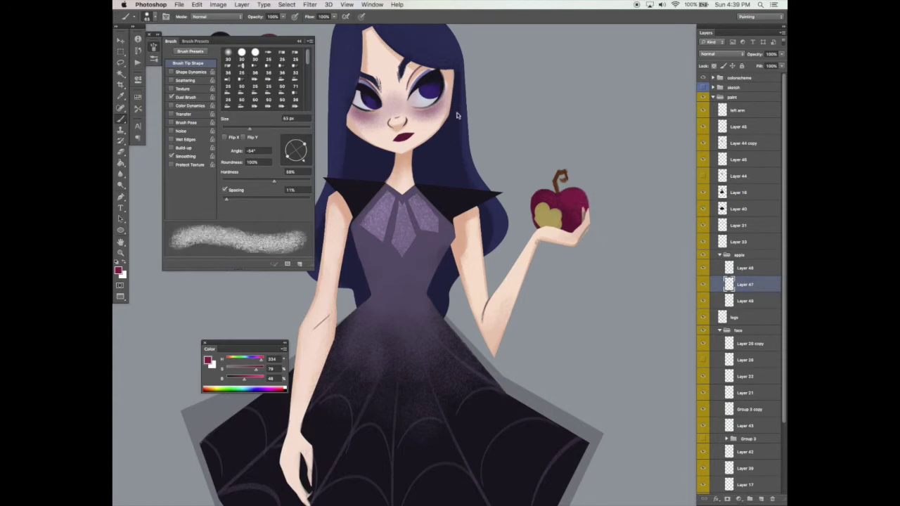
{"action": "left_click", "coordinate": [540, 186], "text": "alt"}
{"action": "left_click", "coordinate": [234, 129]}
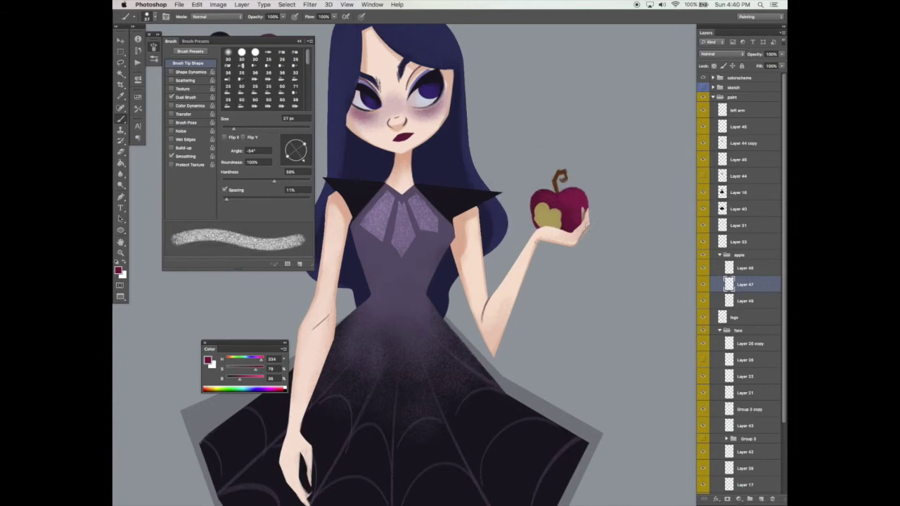
Add a small bright pink shine near the apple's top with a 17 px hard brush using pen-pressure size dynamics
{"action": "left_click", "coordinate": [606, 244], "text": "alt+super"}
{"action": "left_click_drag", "start_coordinate": [616, 227], "coordinate": [606, 221]}
{"action": "scroll", "coordinate": [606, 221], "scroll_direction": "up", "scroll_amount": 2}
{"action": "key", "text": "b"}
{"action": "left_click", "coordinate": [574, 216], "text": "alt"}
{"action": "left_click", "coordinate": [228, 129]}
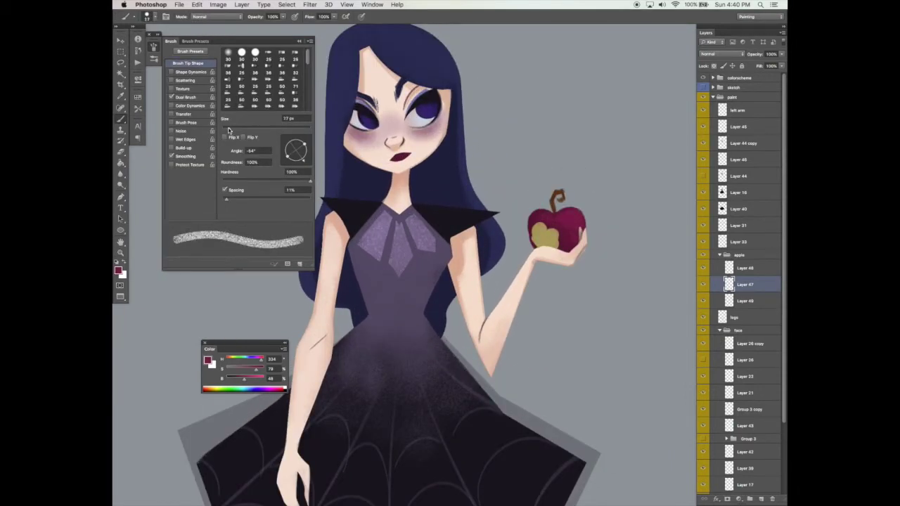
{"action": "left_click", "coordinate": [201, 72]}
{"action": "mouse_move", "coordinate": [574, 215]}
{"action": "left_mouse_down"}
{"action": "mouse_move", "coordinate": [598, 210]}
{"action": "mouse_move", "coordinate": [577, 219]}
{"action": "left_mouse_up"}
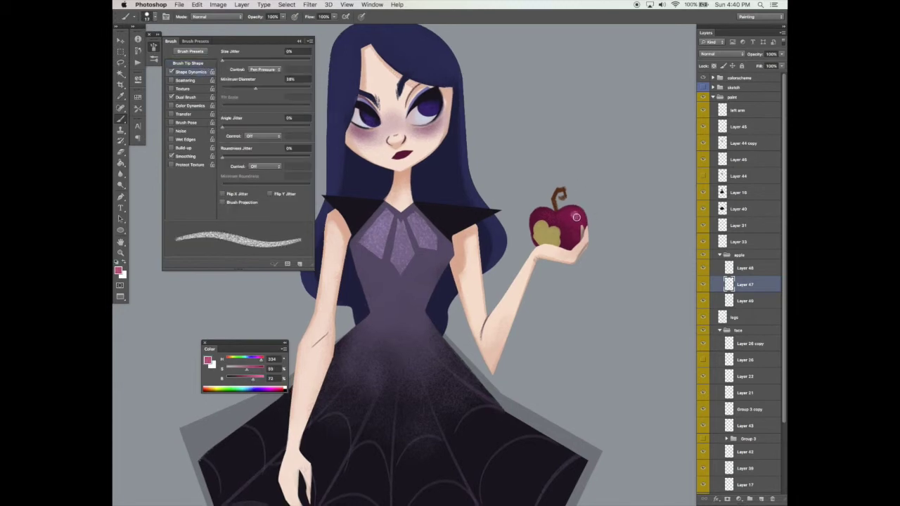
{"action": "left_click", "coordinate": [603, 216], "text": "alt+super"}
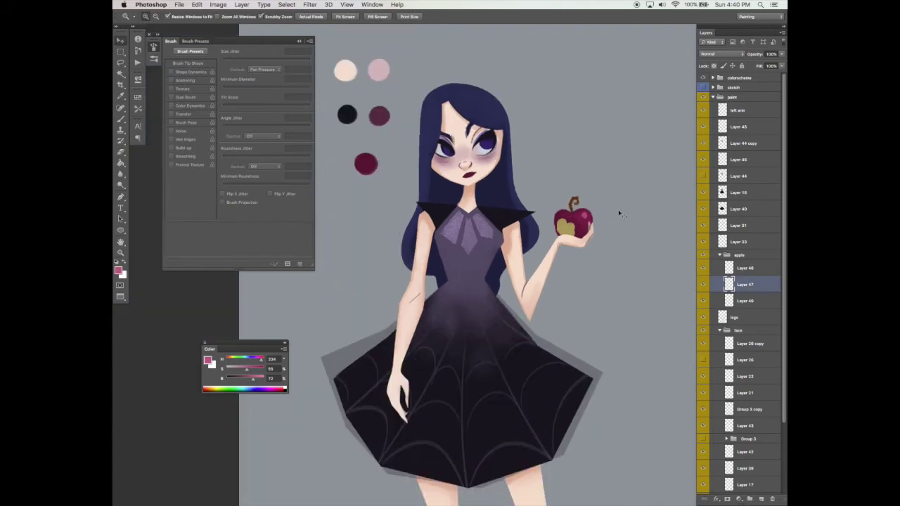
Highlight the apple's stem on Layer 49 using its sampled brown lightened to 61% brightness
{"action": "left_click", "coordinate": [743, 301]}
{"action": "key", "text": "b"}
{"action": "left_click", "coordinate": [576, 198], "text": "alt"}
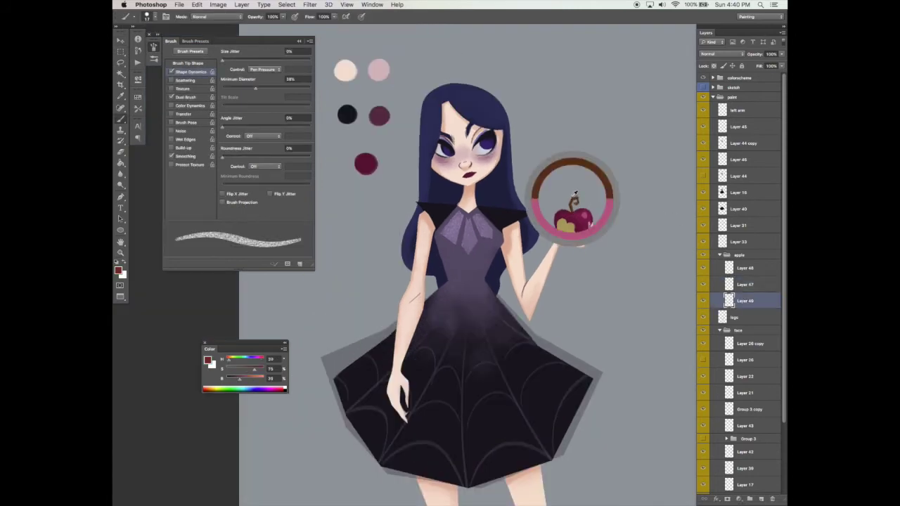
{"action": "left_click_drag", "start_coordinate": [239, 379], "coordinate": [247, 378]}
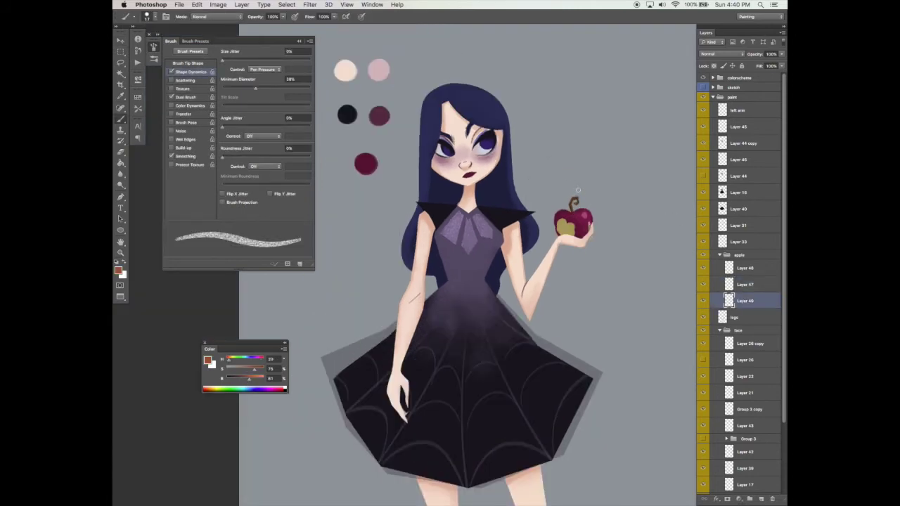
{"action": "left_click_drag", "start_coordinate": [585, 192], "coordinate": [583, 201]}
{"action": "left_click", "coordinate": [587, 199], "text": "super"}
{"action": "key", "text": "super+z"}
{"action": "left_click", "coordinate": [579, 201]}
{"action": "key", "text": "b"}
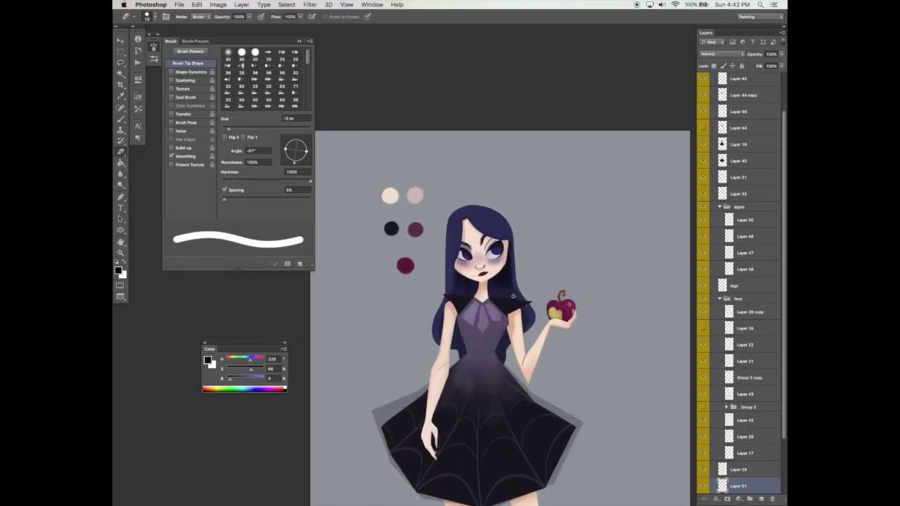
Set the eraser to a soft 300 px tip with 5% hardness
{"action": "key", "text": "e"}
{"action": "key", "text": "b"}
{"action": "key", "text": "e"}
{"action": "left_click_drag", "start_coordinate": [310, 181], "coordinate": [227, 182]}
{"action": "left_click_drag", "start_coordinate": [229, 128], "coordinate": [278, 128]}
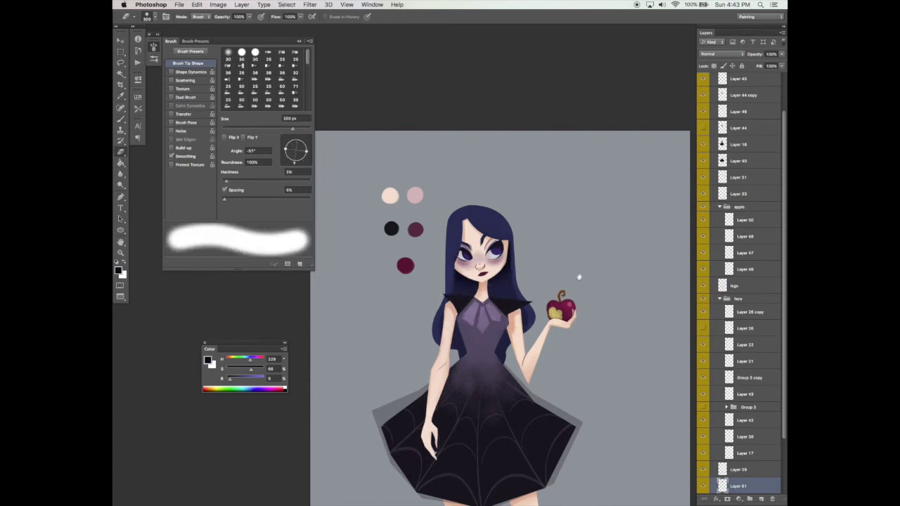
Brush dark shading into the lower hair on Layer 51 and soften it with the large eraser
{"action": "key", "text": "v"}
{"action": "scroll", "coordinate": [556, 337], "scroll_direction": "down", "scroll_amount": 4}
{"action": "key", "text": "b"}
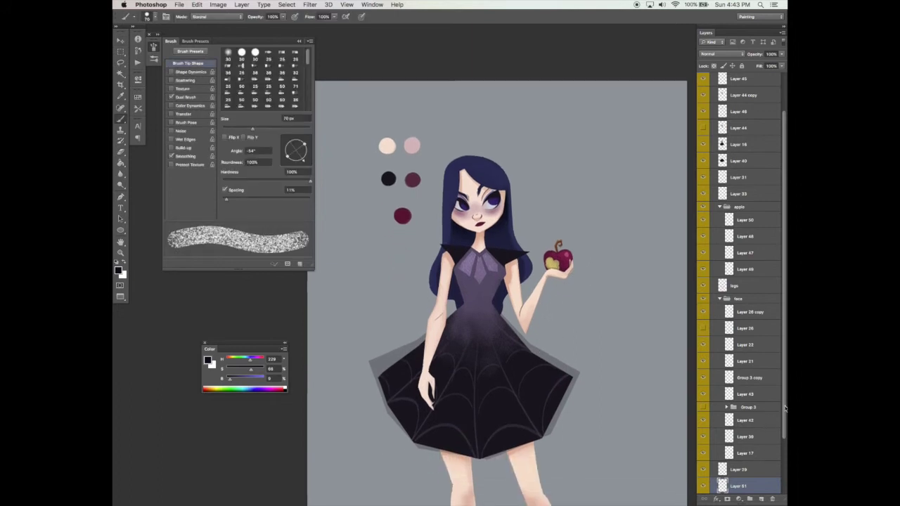
{"action": "scroll", "coordinate": [785, 408], "scroll_direction": "down", "scroll_amount": 3}
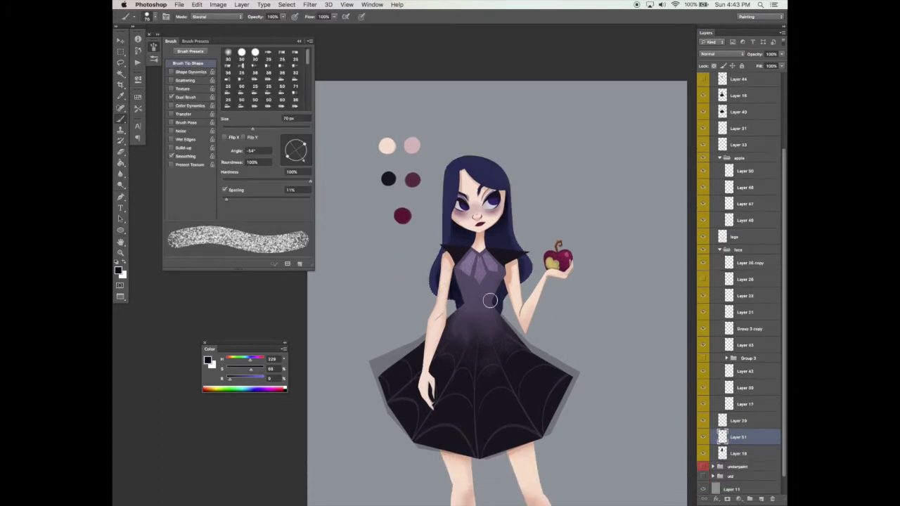
{"action": "key", "text": "e"}
{"action": "key", "text": "b"}
{"action": "key", "text": "e"}
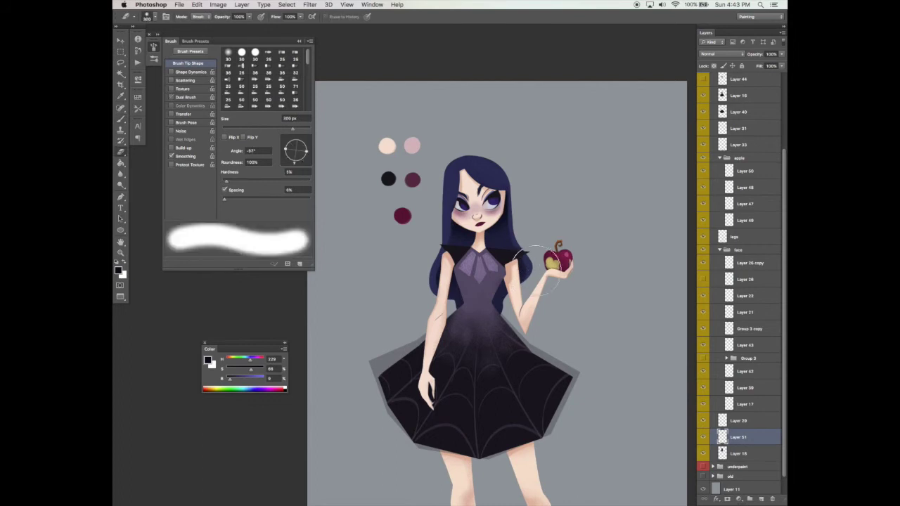
{"action": "key", "text": "b"}
{"action": "key", "text": "e"}
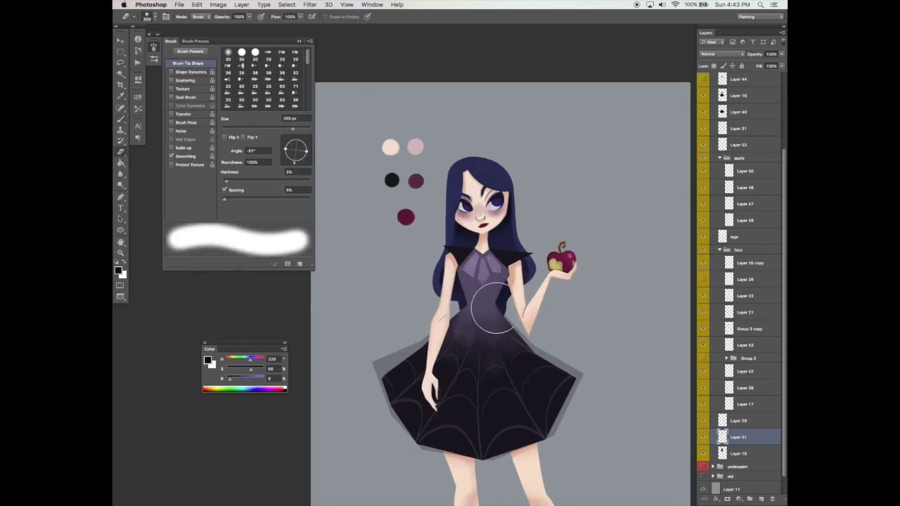
{"action": "key", "text": "v"}
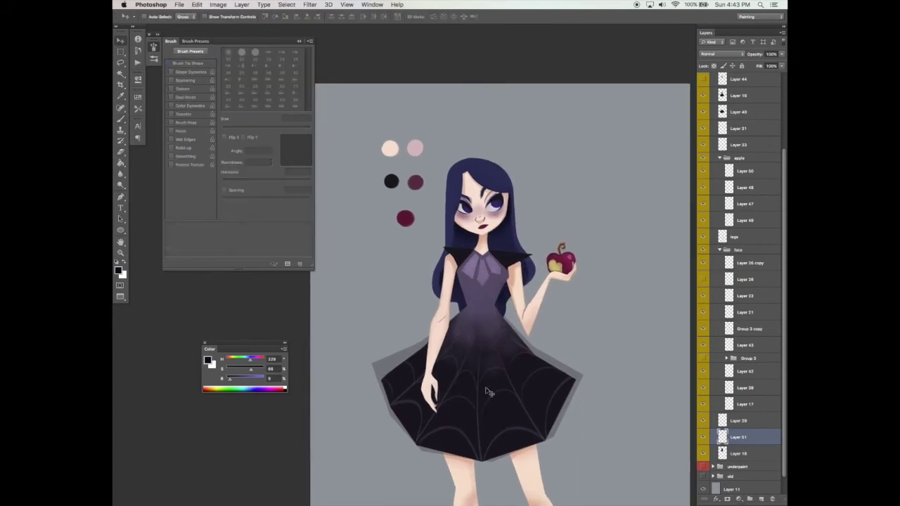
Load the hair shape of Layer 18 as a selection and add a new layer above Layer 51
{"action": "left_click", "coordinate": [732, 457]}
{"action": "left_click", "coordinate": [722, 455], "text": "super"}
{"action": "left_click", "coordinate": [743, 440], "text": "super"}
{"action": "left_click", "coordinate": [762, 499], "text": "super"}
{"action": "left_click", "coordinate": [748, 438]}
{"action": "left_click_drag", "start_coordinate": [765, 473], "coordinate": [755, 429]}
Hide the selection edges and brush a lighter hair blue at 61% brightness over the crown with the textured 70 px brush
{"action": "key", "text": "b"}
{"action": "left_click", "coordinate": [488, 172], "text": "alt"}
{"action": "key", "text": "ctrl+h"}
{"action": "left_click", "coordinate": [245, 378]}
{"action": "mouse_move", "coordinate": [455, 172]}
{"action": "left_mouse_down"}
{"action": "mouse_move", "coordinate": [449, 233]}
{"action": "mouse_move", "coordinate": [449, 209]}
{"action": "left_mouse_up"}
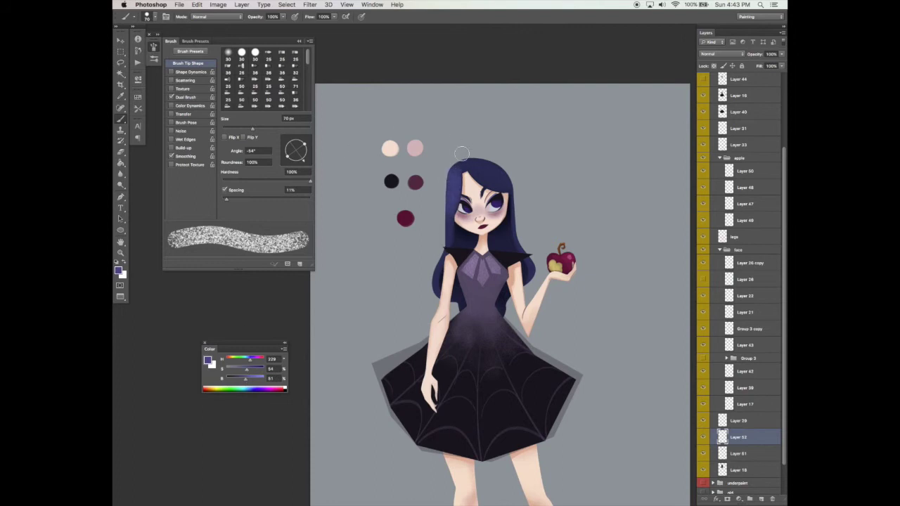
{"action": "mouse_move", "coordinate": [477, 167]}
{"action": "left_mouse_down"}
{"action": "mouse_move", "coordinate": [506, 180]}
{"action": "mouse_move", "coordinate": [504, 171]}
{"action": "left_mouse_up"}
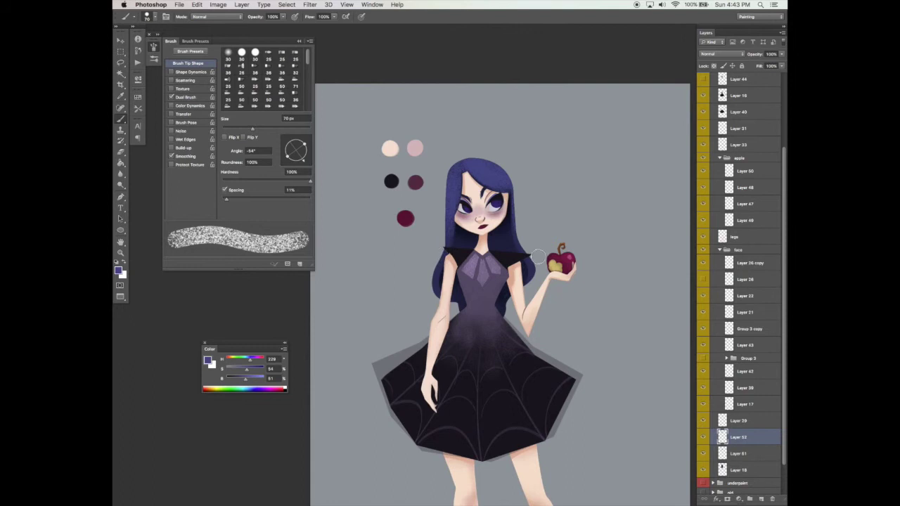
Soften the lighter hair color with the eraser and reduce Layer 52's opacity to 73%
{"action": "key", "text": "e"}
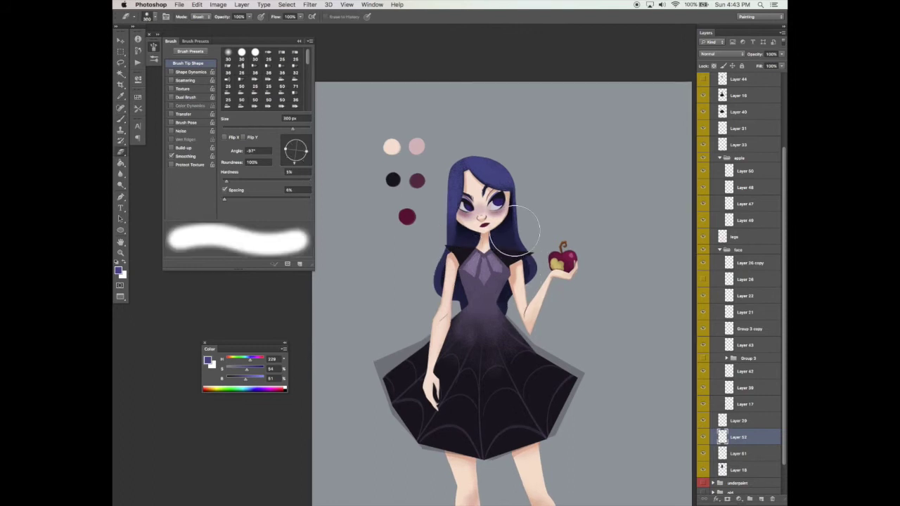
{"action": "key", "text": "v"}
{"action": "left_click_drag", "start_coordinate": [782, 54], "coordinate": [772, 65]}
{"action": "scroll", "coordinate": [568, 233], "scroll_direction": "down", "scroll_amount": 1}
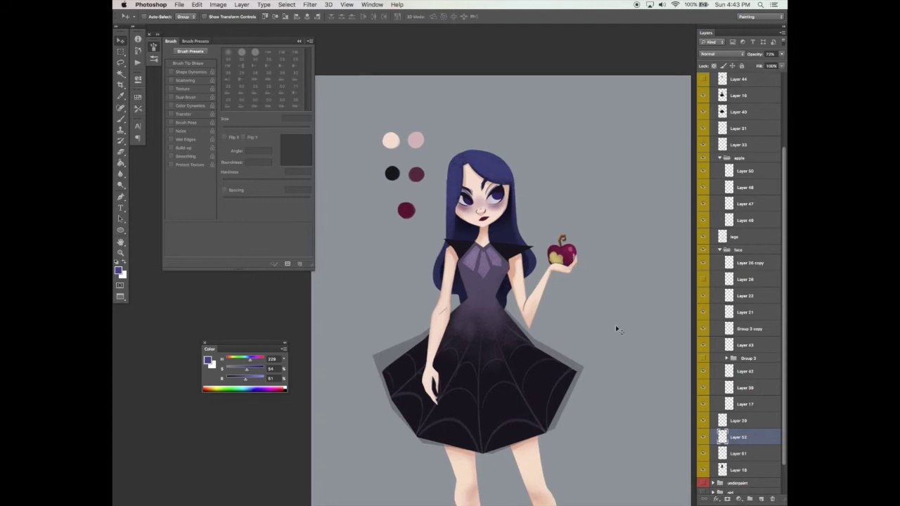
Add a new layer and set up a narrow upright 37 px brush with Shape Dynamics and a 74 px Dual Brush
{"action": "left_click", "coordinate": [761, 499]}
{"action": "key", "text": "b"}
{"action": "mouse_move", "coordinate": [304, 147]}
{"action": "left_mouse_down"}
{"action": "mouse_move", "coordinate": [297, 165]}
{"action": "mouse_move", "coordinate": [297, 151]}
{"action": "left_mouse_up"}
{"action": "left_click", "coordinate": [185, 97]}
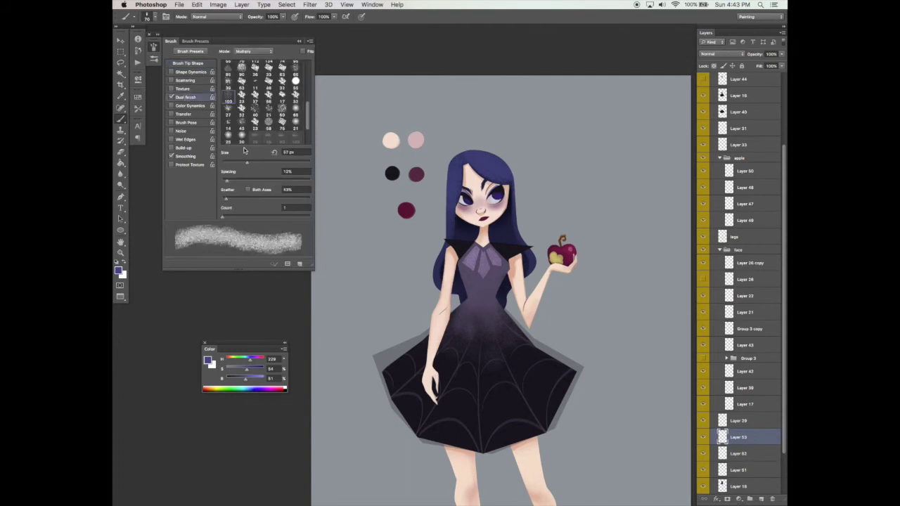
{"action": "left_click", "coordinate": [256, 163]}
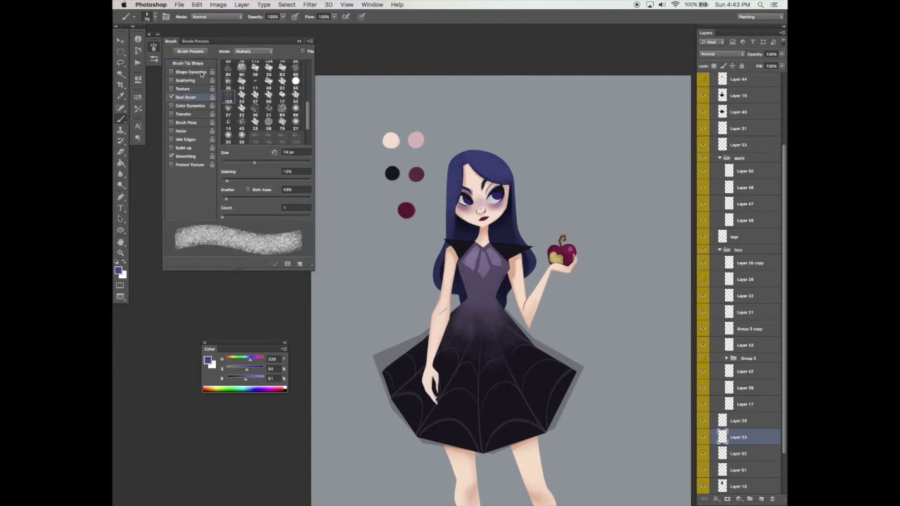
{"action": "left_click", "coordinate": [200, 72]}
{"action": "left_click", "coordinate": [201, 64]}
{"action": "left_click", "coordinate": [238, 129]}
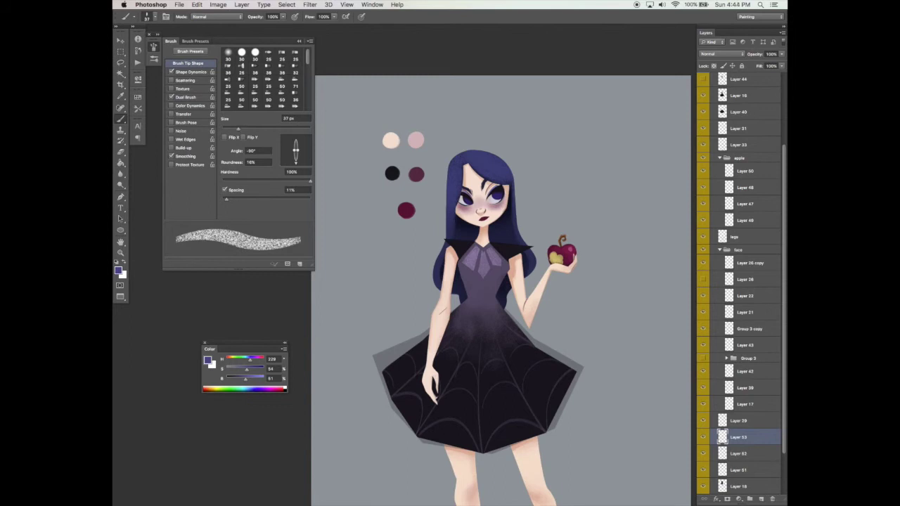
Draw a light strand from the hair's parting with a 28 px brush and the blue raised to 74% brightness
{"action": "key", "text": "super+z"}
{"action": "left_click_drag", "start_coordinate": [235, 129], "coordinate": [232, 129]}
{"action": "left_click_drag", "start_coordinate": [245, 380], "coordinate": [253, 380]}
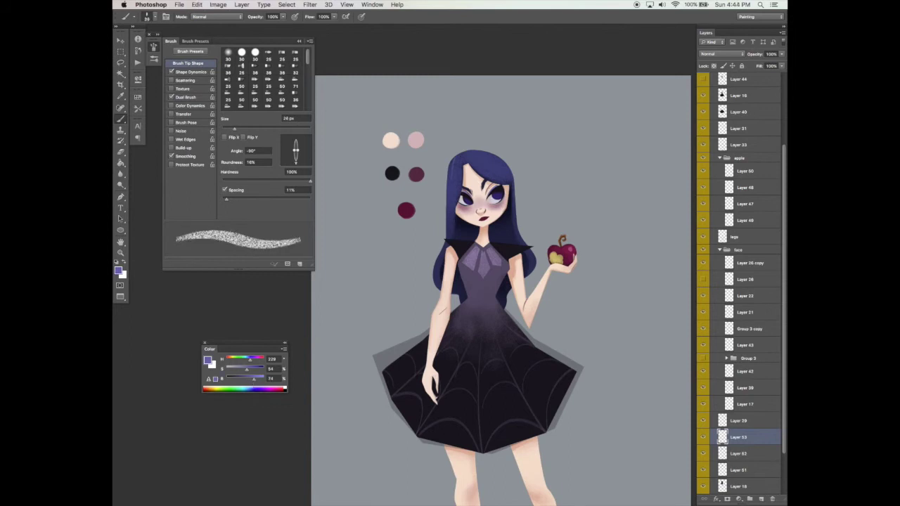
{"action": "key", "text": "super+z"}
{"action": "key", "text": "super+z"}
{"action": "left_click_drag", "start_coordinate": [473, 153], "coordinate": [462, 169]}
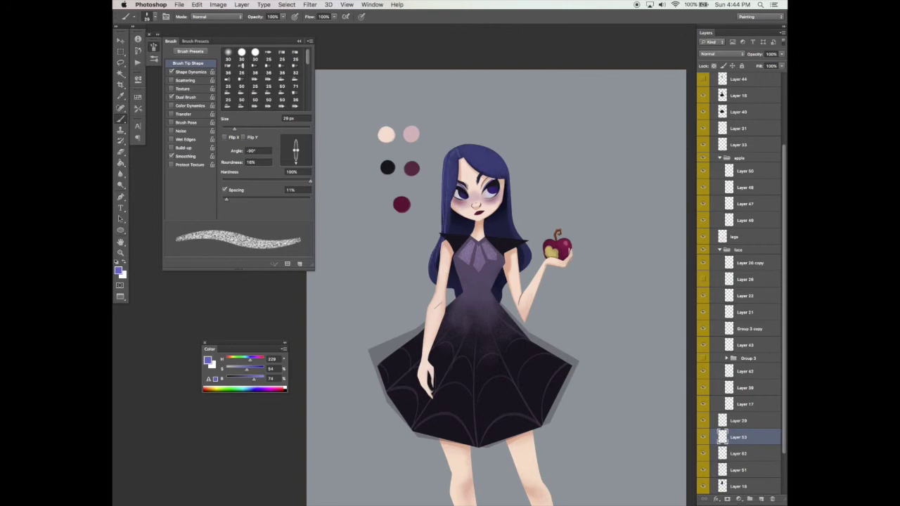
Tilt the brush tip, reduce it to 21 px and draw light strands across the fringe and down the apple-side hair
{"action": "left_click_drag", "start_coordinate": [306, 161], "coordinate": [302, 144]}
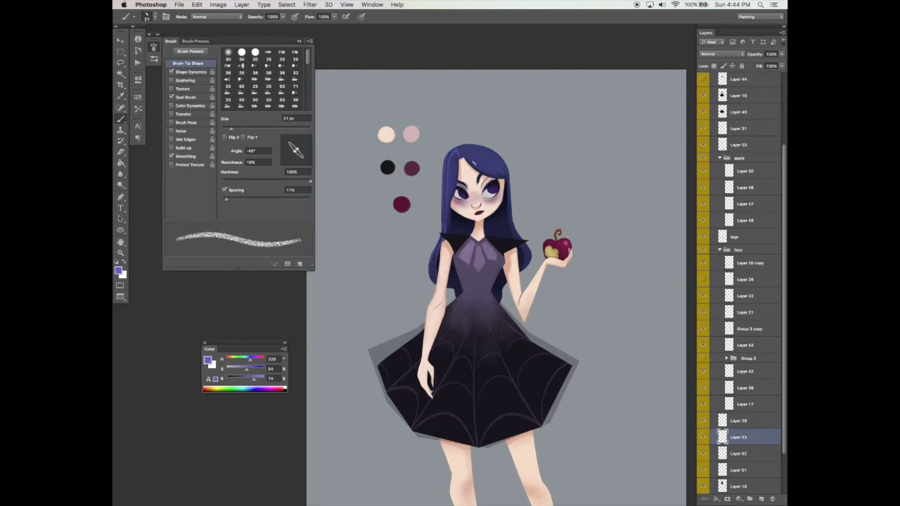
{"action": "left_click_drag", "start_coordinate": [508, 179], "coordinate": [525, 237]}
{"action": "mouse_move", "coordinate": [554, 305]}
{"action": "left_mouse_down"}
{"action": "mouse_move", "coordinate": [555, 295]}
{"action": "mouse_move", "coordinate": [541, 358]}
{"action": "mouse_move", "coordinate": [567, 277]}
{"action": "mouse_move", "coordinate": [561, 292]}
{"action": "left_mouse_up"}
Add a new layer, sample the hair's blue and set a 28 px tip at -77° with 7% Dual Brush spacing
{"action": "left_click", "coordinate": [762, 498]}
{"action": "left_click", "coordinate": [491, 153], "text": "alt"}
{"action": "left_click_drag", "start_coordinate": [303, 160], "coordinate": [299, 164]}
{"action": "left_click_drag", "start_coordinate": [232, 129], "coordinate": [235, 130]}
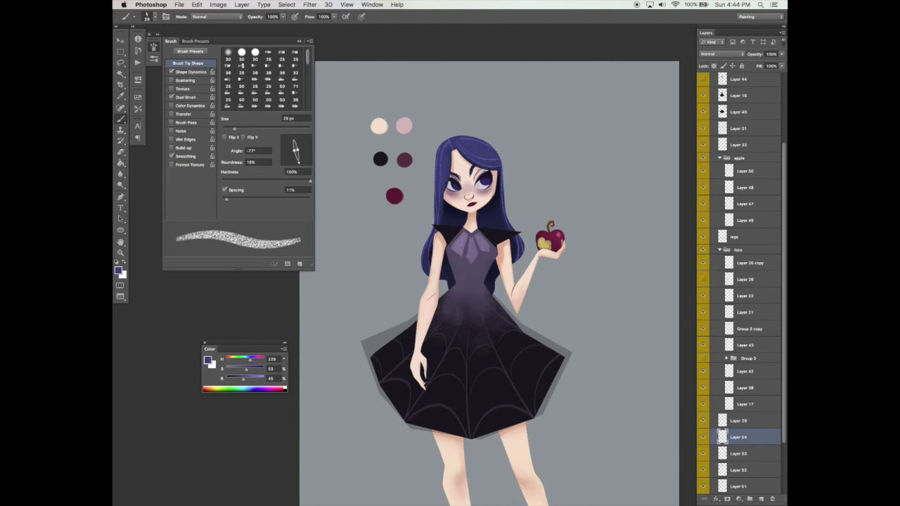
{"action": "left_click_drag", "start_coordinate": [435, 158], "coordinate": [416, 272]}
{"action": "key", "text": "super+z"}
{"action": "left_click_drag", "start_coordinate": [227, 181], "coordinate": [223, 181]}
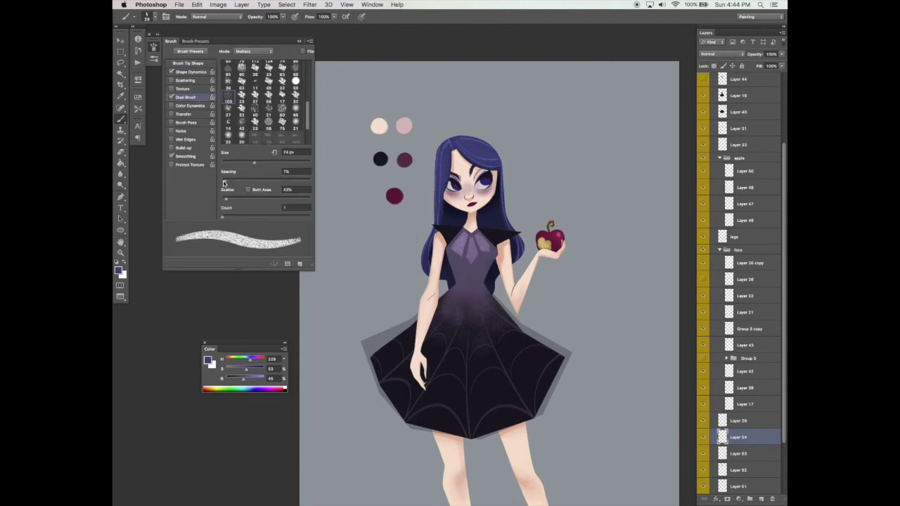
{"action": "left_click_drag", "start_coordinate": [436, 154], "coordinate": [406, 295]}
{"action": "key", "text": "super+z"}
{"action": "left_click_drag", "start_coordinate": [443, 142], "coordinate": [420, 291]}
{"action": "key", "text": "super+z"}
{"action": "left_click_drag", "start_coordinate": [437, 151], "coordinate": [415, 290]}
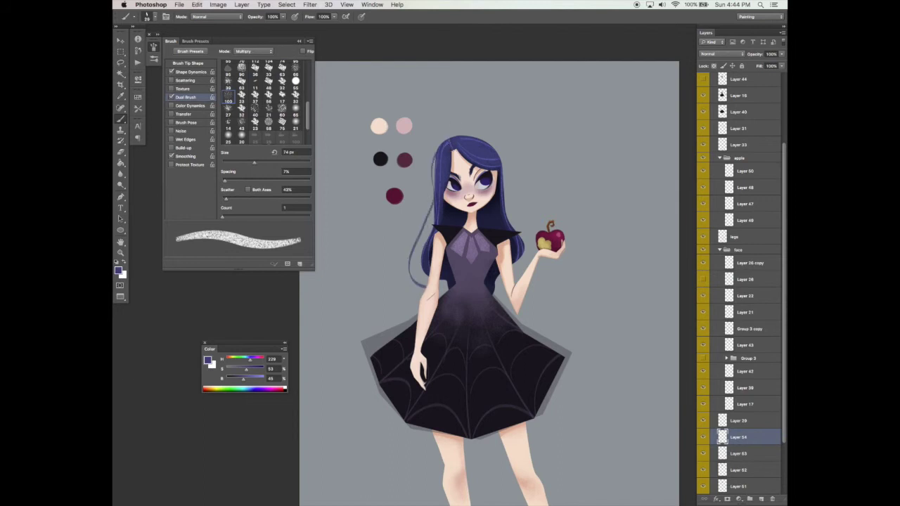
{"action": "key", "text": "super+z"}
Draw a long loose strand beside the hair on the lowered-arm side and move it against the hair
{"action": "left_click_drag", "start_coordinate": [430, 160], "coordinate": [412, 273]}
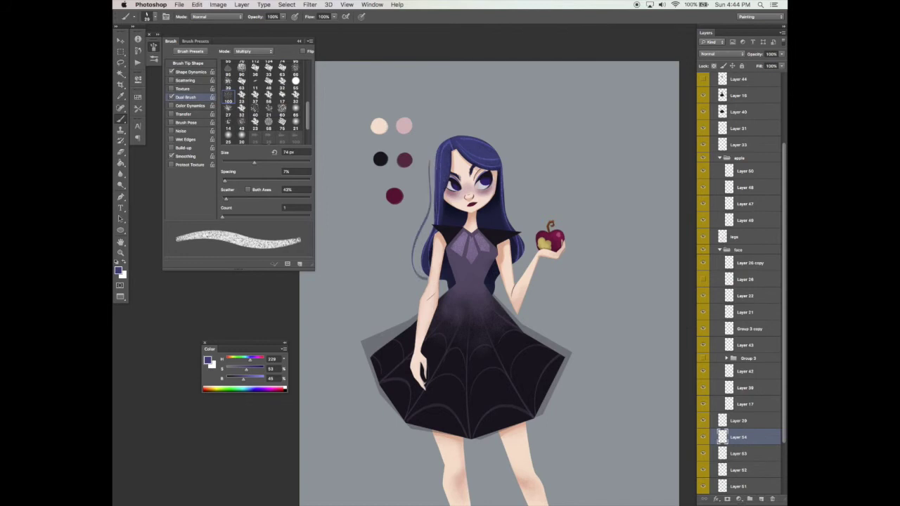
{"action": "key", "text": "v"}
{"action": "left_click_drag", "start_coordinate": [436, 171], "coordinate": [446, 174]}
{"action": "key", "text": "b"}
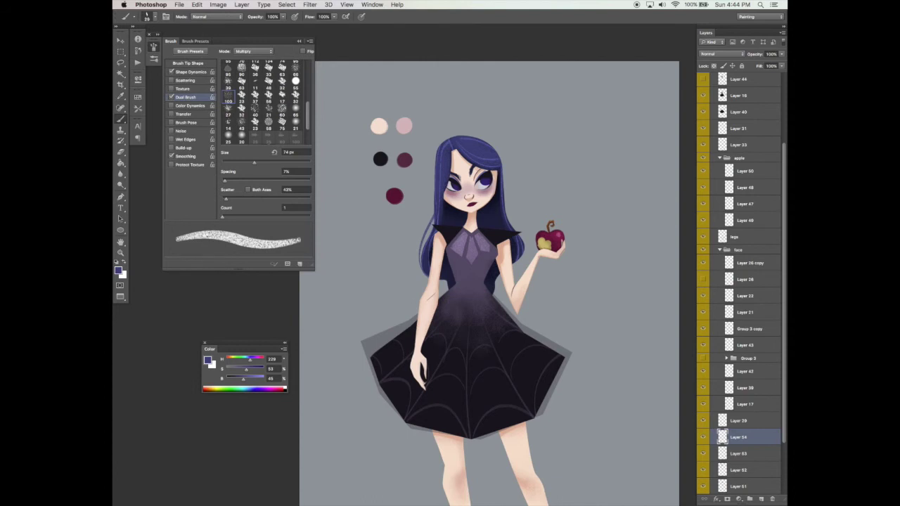
Draw a thin loose strand down the outer edge of the hair on the apple side, undoing the unwanted strokes
{"action": "left_click_drag", "start_coordinate": [497, 152], "coordinate": [507, 205]}
{"action": "key", "text": "e"}
{"action": "key", "text": "b"}
{"action": "key", "text": "bracketleft"}
{"action": "key", "text": "super+z"}
{"action": "left_click_drag", "start_coordinate": [523, 238], "coordinate": [514, 270]}
{"action": "key", "text": "super+z"}
{"action": "key", "text": "super+z"}
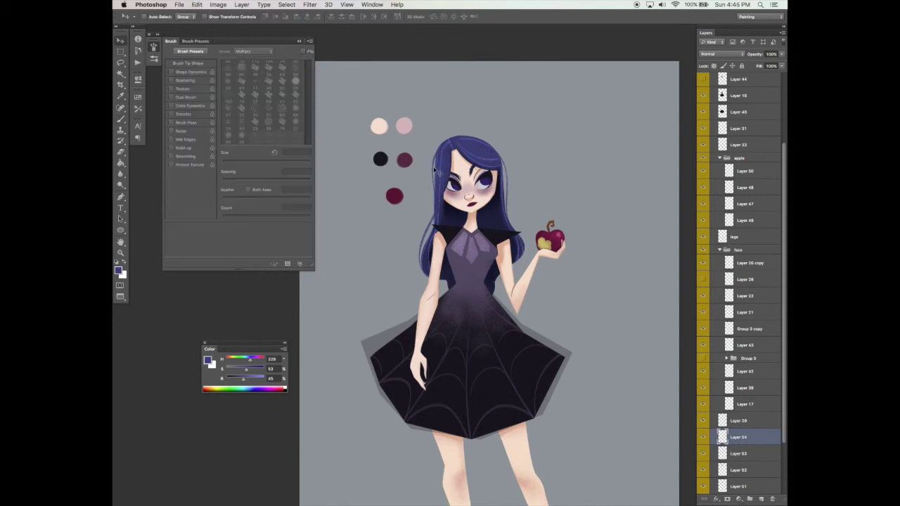
Hide the interface panels to review the drawing and bring them back
{"action": "key", "text": "Tab"}
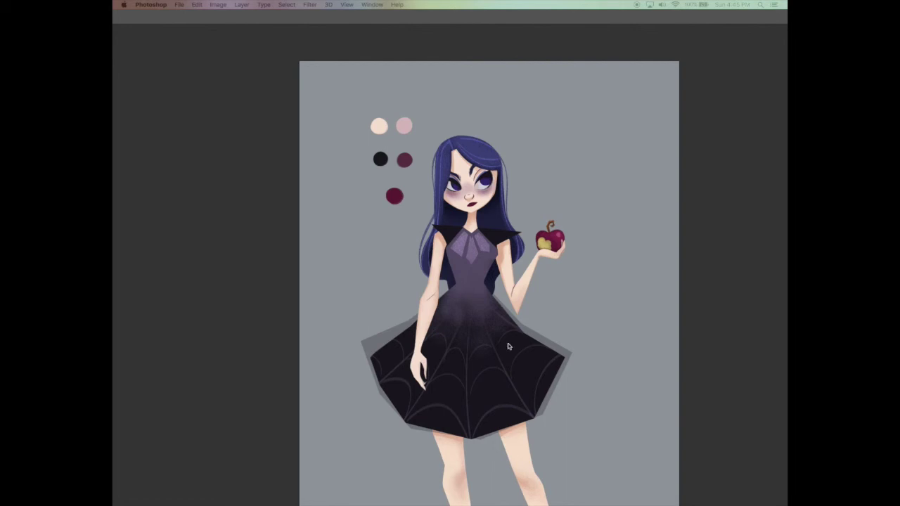
{"action": "key", "text": "Tab"}
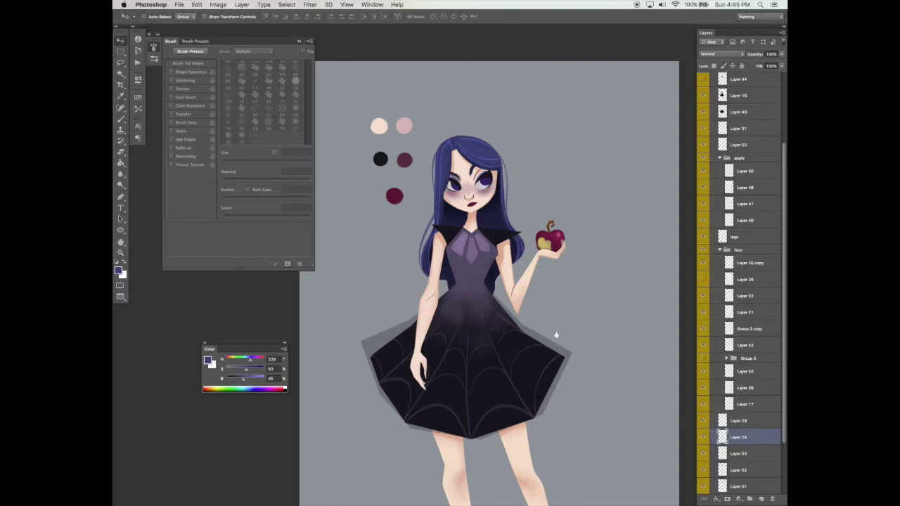
{"action": "scroll", "coordinate": [555, 296], "scroll_direction": "down", "scroll_amount": 3}
{"action": "key", "text": "b"}
{"action": "scroll", "coordinate": [486, 264], "scroll_direction": "up", "scroll_amount": 2}
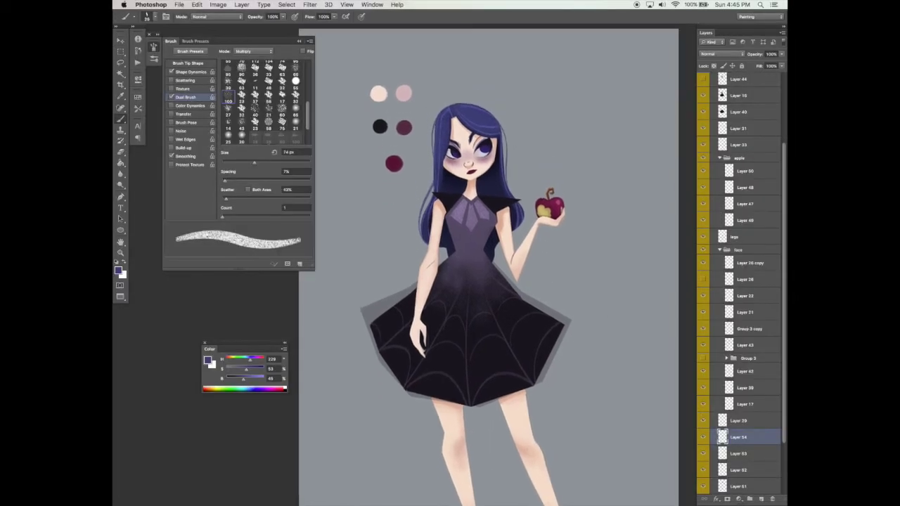
{"action": "key", "text": "super+z"}
{"action": "key", "text": "XF86AudioLowerVolume"}
{"action": "key", "text": "XF86AudioLowerVolume"}
{"action": "key", "text": "XF86AudioLowerVolume"}
Try to add wider loose strands around both sides of the hair on a new layer
{"action": "left_click", "coordinate": [761, 499]}
{"action": "left_click_drag", "start_coordinate": [502, 126], "coordinate": [510, 190]}
{"action": "key", "text": "super+z"}
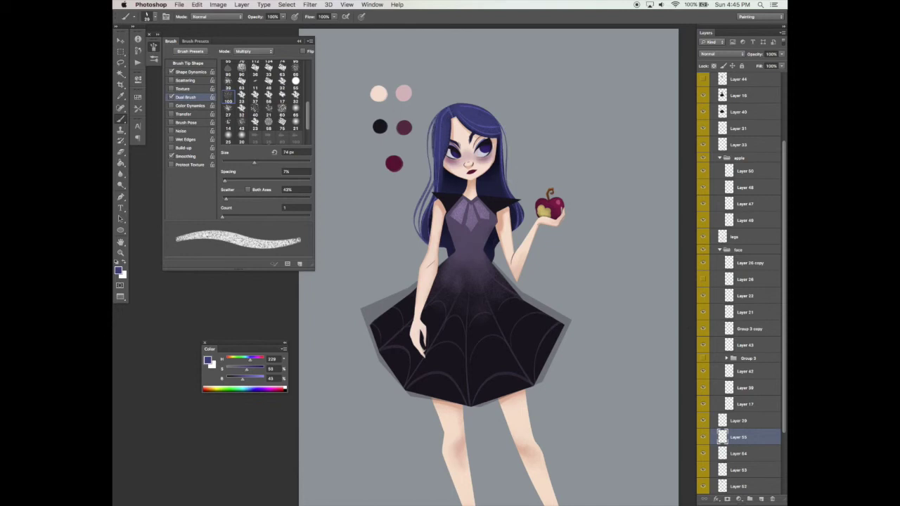
{"action": "key", "text": "super+z"}
{"action": "left_click", "coordinate": [446, 173], "text": "alt"}
{"action": "key", "text": "super+z"}
{"action": "left_click", "coordinate": [703, 437]}
{"action": "left_click", "coordinate": [704, 439]}
{"action": "left_click", "coordinate": [436, 130], "text": "alt"}
{"action": "left_click_drag", "start_coordinate": [433, 128], "coordinate": [428, 161]}
{"action": "key", "text": "e"}
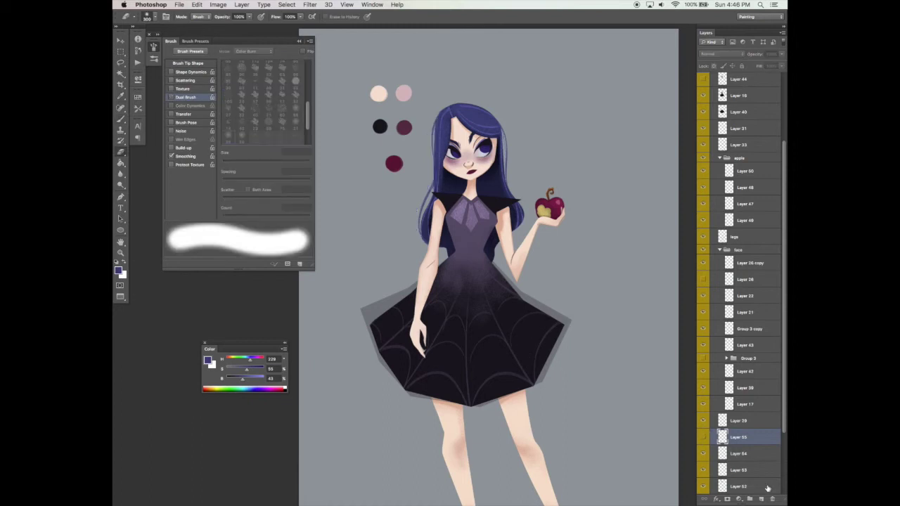
Add short loose strands beside the hair on Layer 55, adjusting the brush tip angle and undoing the unwanted strokes
{"action": "key", "text": "b"}
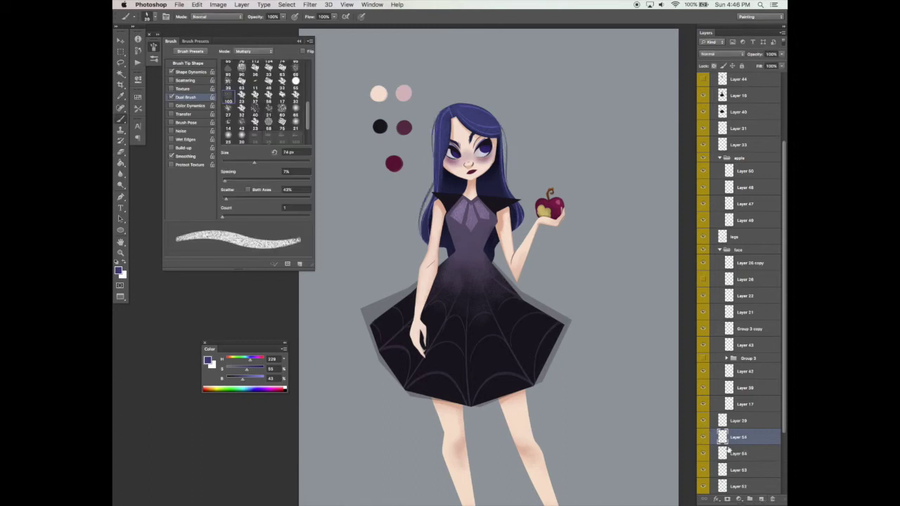
{"action": "key", "text": "super+z"}
{"action": "mouse_move", "coordinate": [502, 125]}
{"action": "left_mouse_down"}
{"action": "mouse_move", "coordinate": [516, 198]}
{"action": "mouse_move", "coordinate": [496, 265]}
{"action": "left_mouse_up"}
{"action": "key", "text": "super+z"}
{"action": "left_click_drag", "start_coordinate": [502, 131], "coordinate": [505, 172]}
{"action": "left_click_drag", "start_coordinate": [432, 190], "coordinate": [422, 220]}
{"action": "key", "text": "super+z"}
{"action": "left_click", "coordinate": [187, 63]}
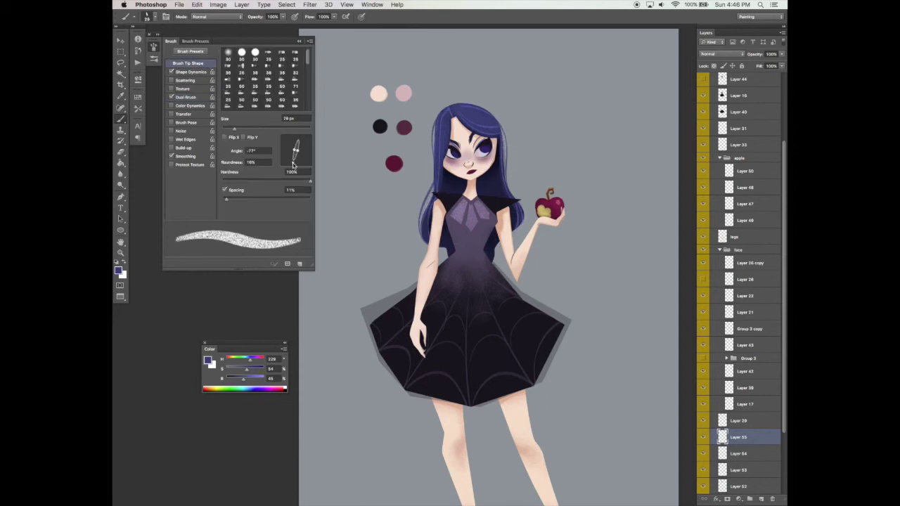
{"action": "left_click_drag", "start_coordinate": [432, 185], "coordinate": [423, 250]}
{"action": "key", "text": "super+z"}
Look over the figure down to the shoes and the upper part of the layer stack
{"action": "key", "text": "v"}
{"action": "left_click_drag", "start_coordinate": [504, 312], "coordinate": [490, 285]}
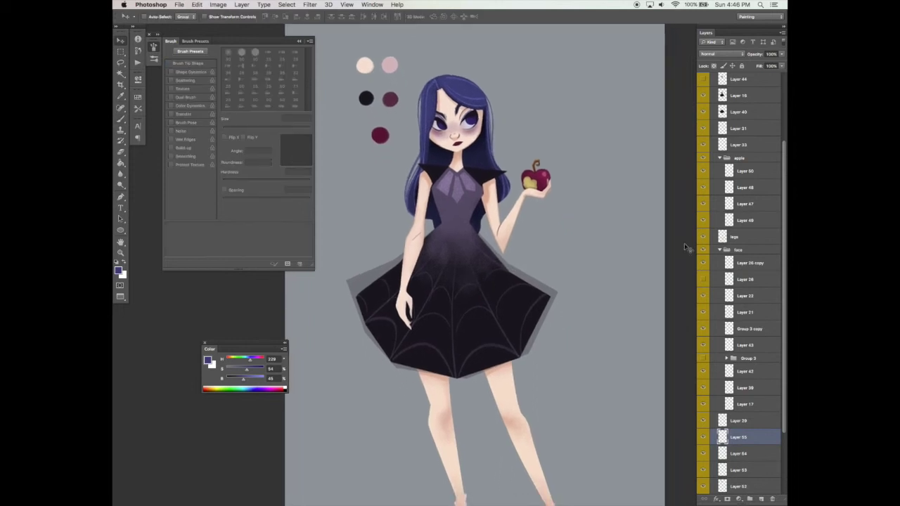
{"action": "left_click_drag", "start_coordinate": [535, 410], "coordinate": [502, 369]}
{"action": "left_click", "coordinate": [531, 366], "text": "alt+super"}
{"action": "left_click", "coordinate": [524, 339], "text": "super"}
{"action": "key", "text": "v"}
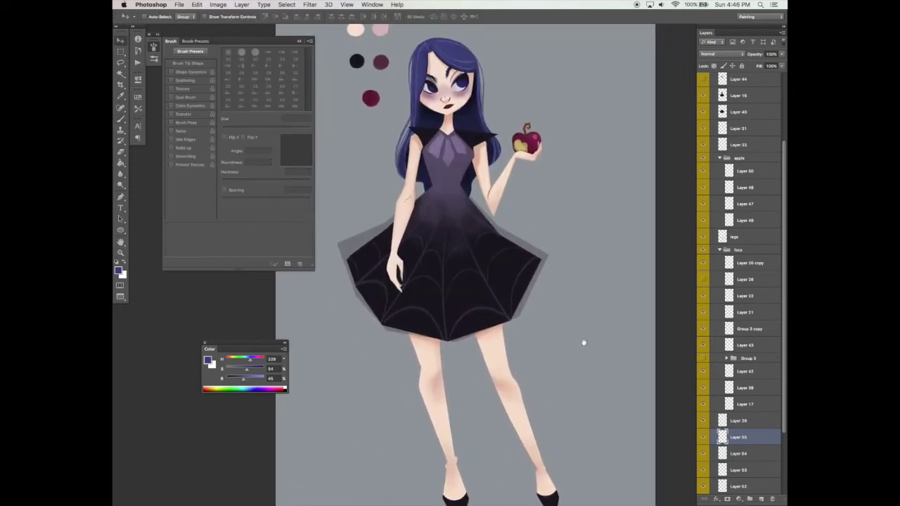
{"action": "left_click", "coordinate": [757, 146]}
{"action": "scroll", "coordinate": [756, 147], "scroll_direction": "up", "scroll_amount": 3}
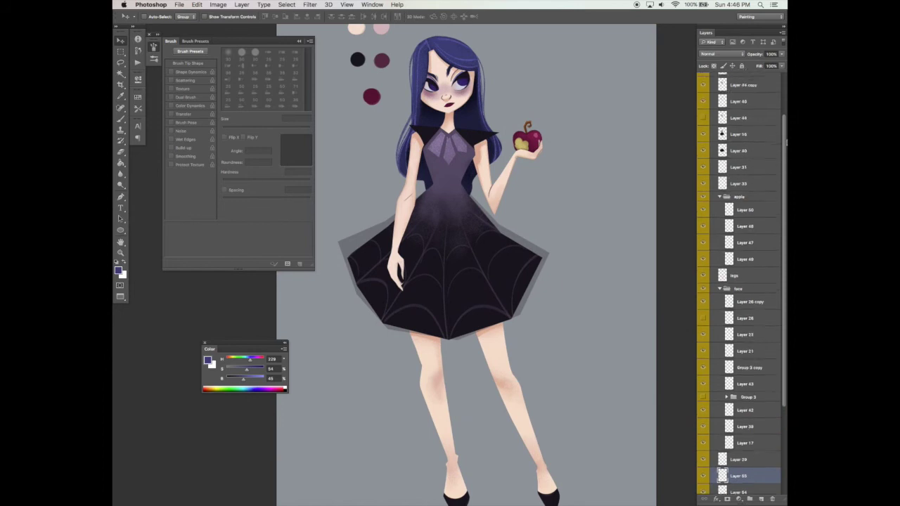
Load the legs layer's outline as a selection, add a new layer above it, and hide the selection edges for painting
{"action": "left_click", "coordinate": [746, 295]}
{"action": "left_click", "coordinate": [722, 294], "text": "super"}
{"action": "left_click", "coordinate": [761, 499]}
{"action": "left_click_drag", "start_coordinate": [591, 403], "coordinate": [586, 360]}
{"action": "key", "text": "z"}
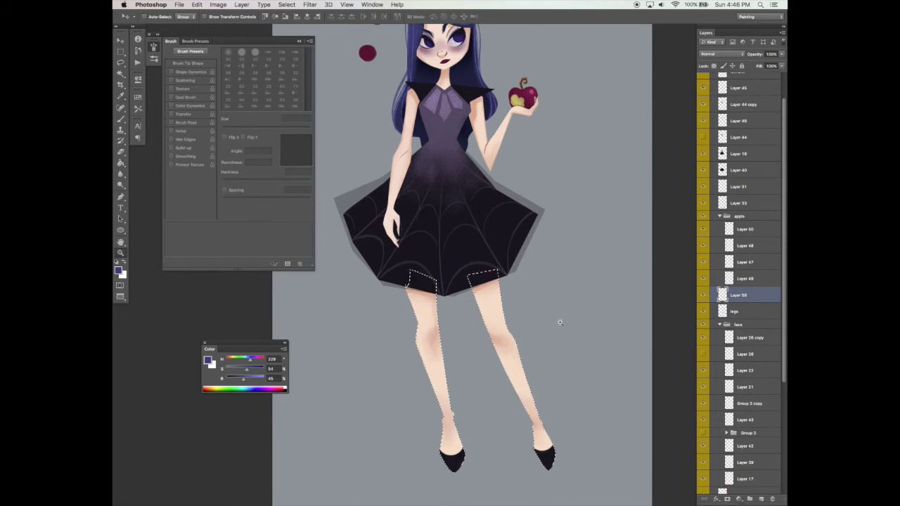
{"action": "left_click", "coordinate": [561, 321], "text": "alt"}
{"action": "key", "text": "b"}
{"action": "key", "text": "super+h"}
Configure a 10 px brush with Shape Dynamics on and Dual Brush off, and sample the near-black colour from the dress
{"action": "mouse_move", "coordinate": [298, 159]}
{"action": "left_mouse_down"}
{"action": "mouse_move", "coordinate": [304, 143]}
{"action": "mouse_move", "coordinate": [319, 140]}
{"action": "left_mouse_up"}
{"action": "left_click", "coordinate": [172, 72]}
{"action": "left_click", "coordinate": [298, 155]}
{"action": "left_click_drag", "start_coordinate": [228, 130], "coordinate": [223, 129]}
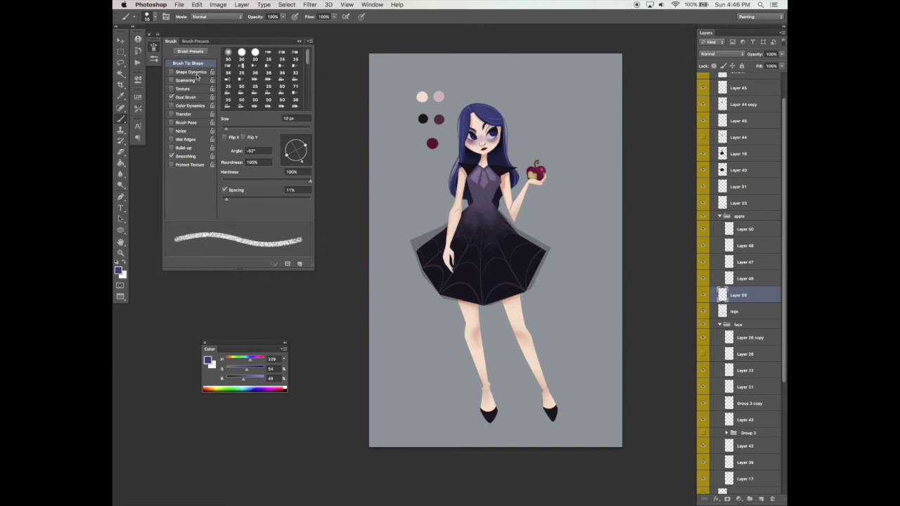
{"action": "left_click", "coordinate": [190, 72]}
{"action": "left_click", "coordinate": [172, 98]}
{"action": "left_click", "coordinate": [468, 165], "text": "alt"}
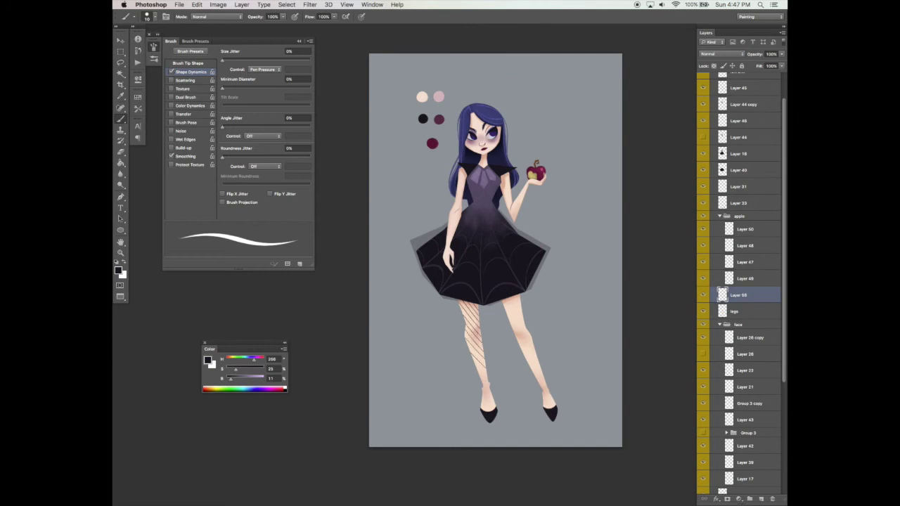
Draw parallel diagonal fishnet lines down both legs, from the skirt hem to the shoes
{"action": "left_click_drag", "start_coordinate": [467, 346], "coordinate": [485, 364]}
{"action": "left_click_drag", "start_coordinate": [507, 294], "coordinate": [523, 314]}
{"action": "left_click_drag", "start_coordinate": [505, 298], "coordinate": [530, 335]}
{"action": "left_click_drag", "start_coordinate": [509, 319], "coordinate": [535, 346]}
{"action": "left_click_drag", "start_coordinate": [513, 332], "coordinate": [537, 357]}
{"action": "left_click_drag", "start_coordinate": [517, 343], "coordinate": [540, 363]}
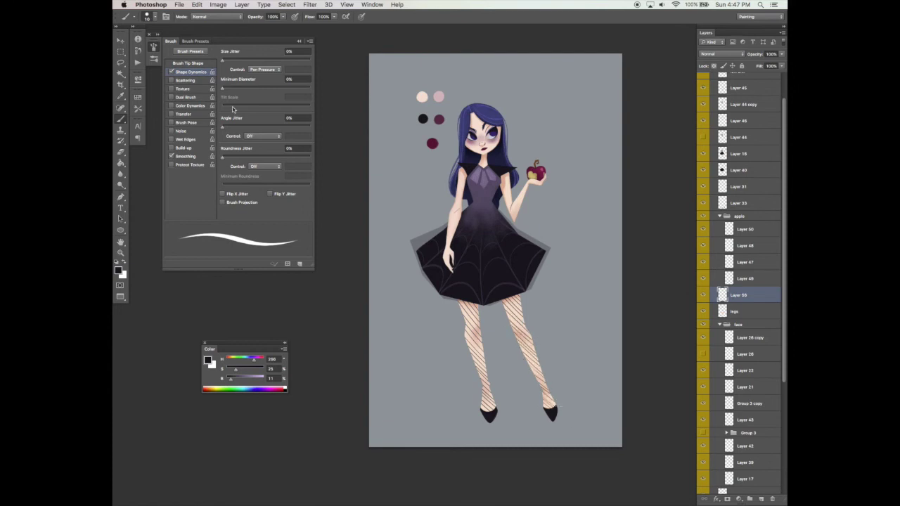
Cross the lines on the figure's left-hand leg with opposite diagonals to form a fishnet mesh down to the shoe
{"action": "left_click", "coordinate": [211, 63]}
{"action": "scroll", "coordinate": [484, 284], "scroll_direction": "down", "scroll_amount": 2}
{"action": "scroll", "coordinate": [484, 285], "scroll_direction": "right", "scroll_amount": 2}
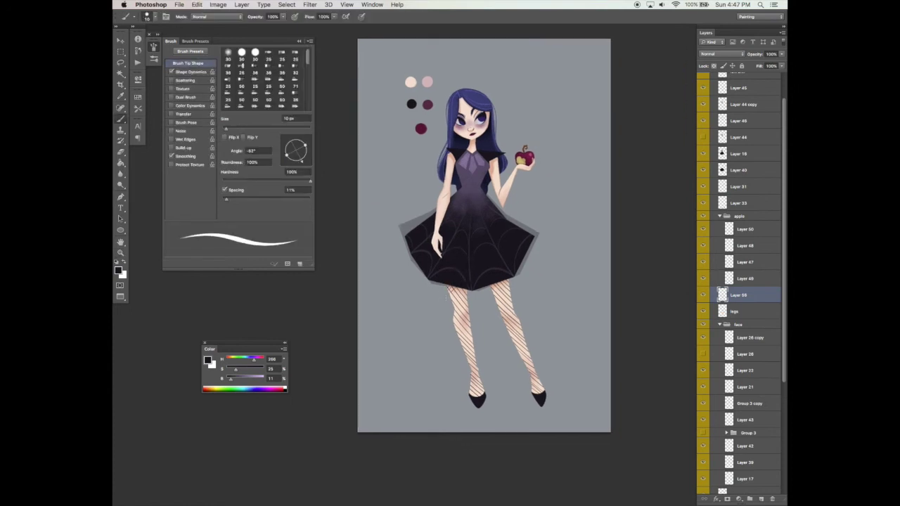
{"action": "scroll", "coordinate": [443, 302], "scroll_direction": "down", "scroll_amount": 5}
{"action": "scroll", "coordinate": [443, 303], "scroll_direction": "right", "scroll_amount": 4}
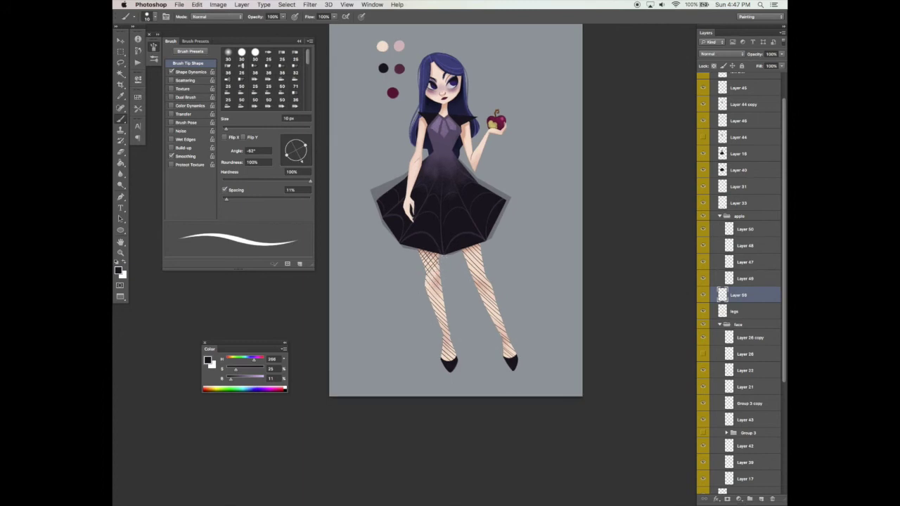
{"action": "left_click_drag", "start_coordinate": [426, 278], "coordinate": [437, 292]}
{"action": "left_click_drag", "start_coordinate": [446, 346], "coordinate": [449, 357]}
Complete the fishnet mesh on the right-hand leg with opposite diagonals, undoing the misplaced strokes
{"action": "left_click_drag", "start_coordinate": [480, 249], "coordinate": [468, 261]}
{"action": "left_click_drag", "start_coordinate": [481, 254], "coordinate": [469, 266]}
{"action": "mouse_move", "coordinate": [482, 261]}
{"action": "left_mouse_down"}
{"action": "mouse_move", "coordinate": [470, 270]}
{"action": "mouse_move", "coordinate": [468, 261]}
{"action": "left_mouse_up"}
{"action": "key", "text": "super+z"}
{"action": "key", "text": "super+z"}
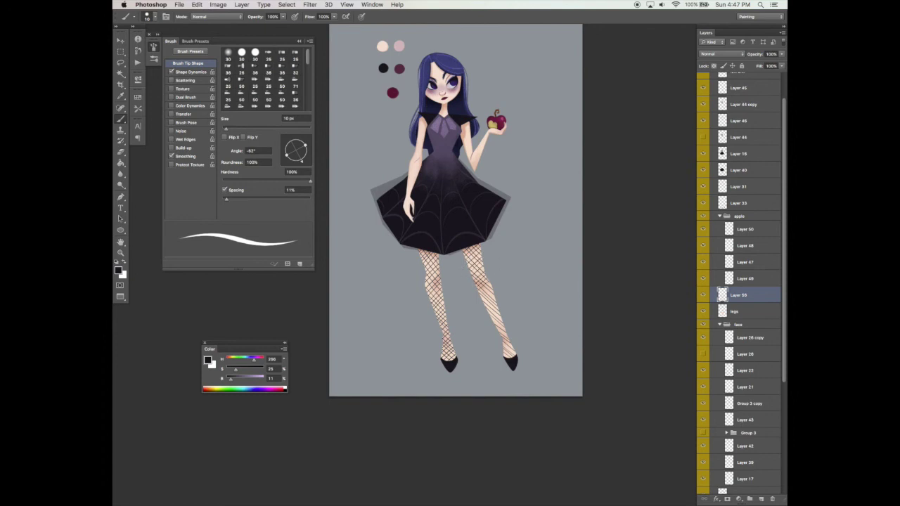
{"action": "left_click_drag", "start_coordinate": [493, 295], "coordinate": [485, 306]}
{"action": "left_click_drag", "start_coordinate": [496, 304], "coordinate": [488, 312]}
{"action": "scroll", "coordinate": [556, 316], "scroll_direction": "up", "scroll_amount": 2}
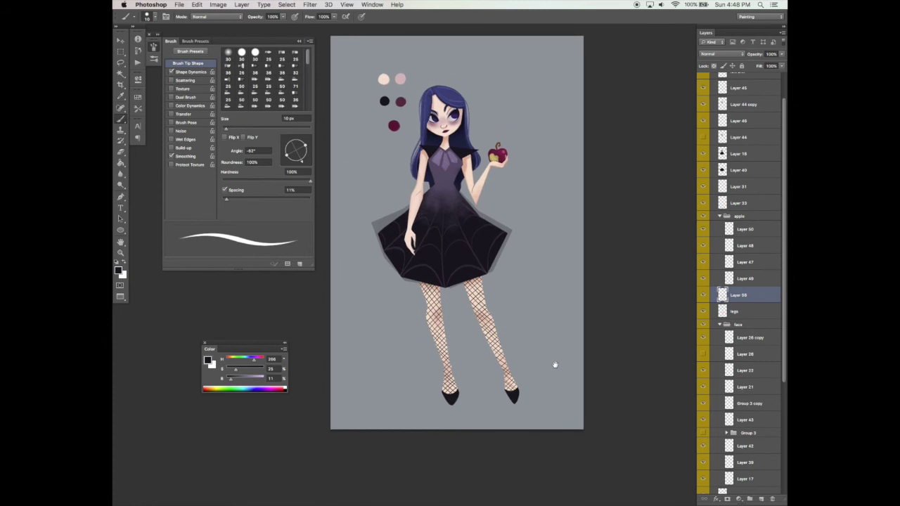
Set the fishnet layer's blend mode to Multiply and lower its opacity to about 46%
{"action": "key", "text": "v"}
{"action": "left_click", "coordinate": [722, 55]}
{"action": "left_click", "coordinate": [734, 73]}
{"action": "left_click_drag", "start_coordinate": [780, 55], "coordinate": [766, 62]}
{"action": "scroll", "coordinate": [581, 255], "scroll_direction": "left", "scroll_amount": 1}
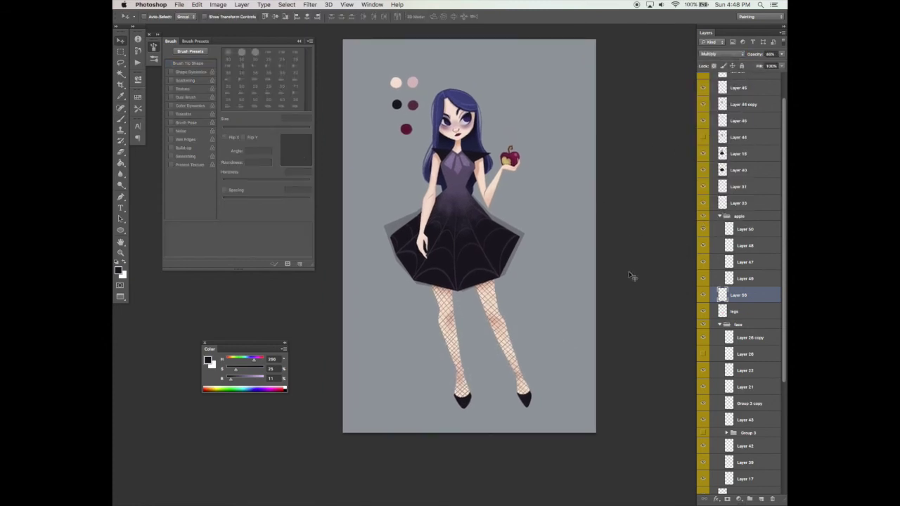
{"action": "scroll", "coordinate": [618, 275], "scroll_direction": "up", "scroll_amount": 2}
{"action": "scroll", "coordinate": [619, 275], "scroll_direction": "left", "scroll_amount": 2}
Duplicate the fishnet layer, keeping the original hidden, and set the eraser to about 27 px with 100% hardness
{"action": "key", "text": "b"}
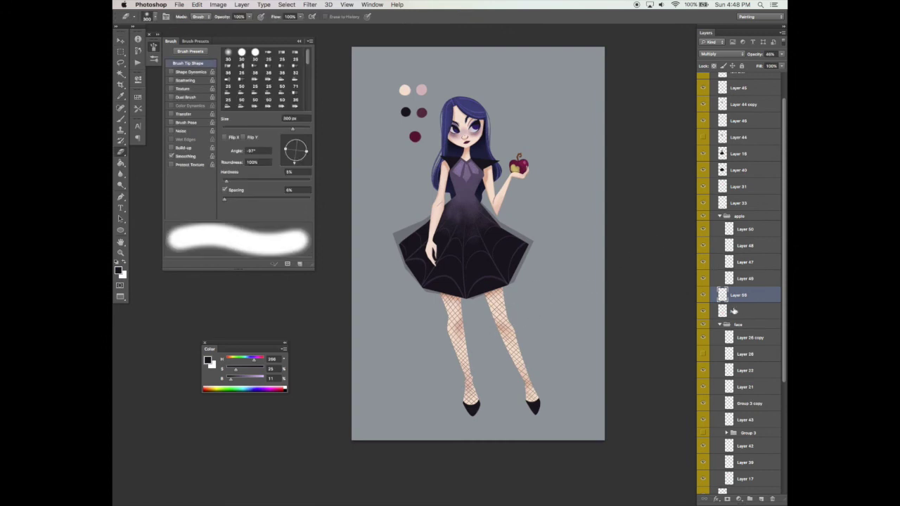
{"action": "mouse_move", "coordinate": [747, 298]}
{"action": "left_mouse_down"}
{"action": "mouse_move", "coordinate": [745, 387]}
{"action": "mouse_move", "coordinate": [762, 496]}
{"action": "left_mouse_up"}
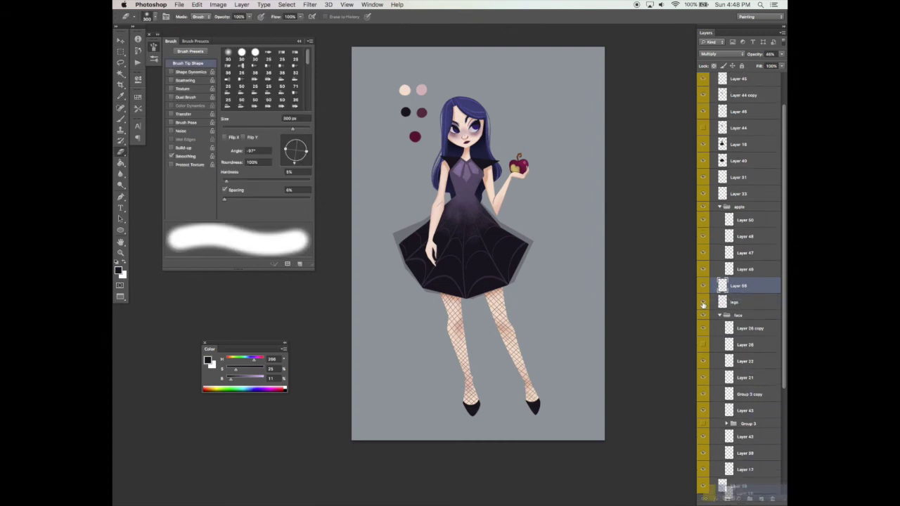
{"action": "left_click_drag", "start_coordinate": [310, 181], "coordinate": [320, 177]}
{"action": "left_click", "coordinate": [233, 129]}
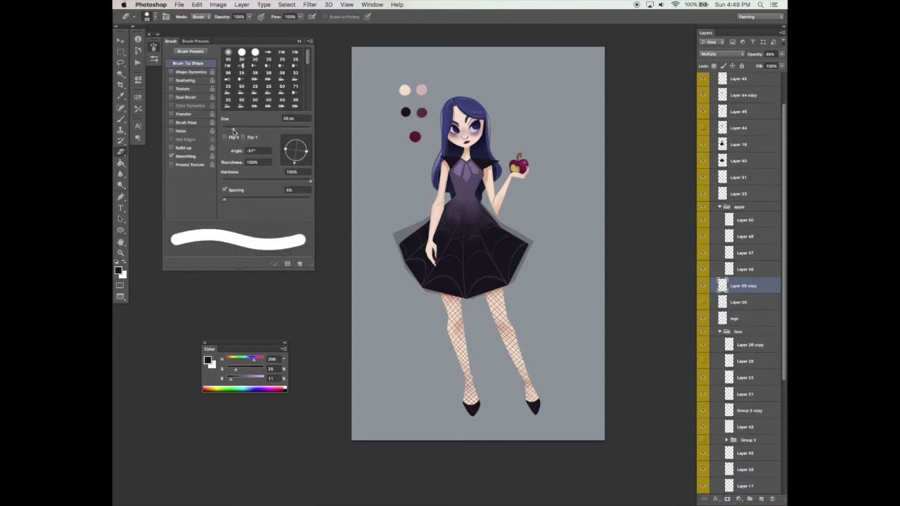
Erase a ragged hole in the fishnet above the right-hand leg's knee and outline its torn edge with the brush
{"action": "left_click", "coordinate": [518, 267], "text": "super"}
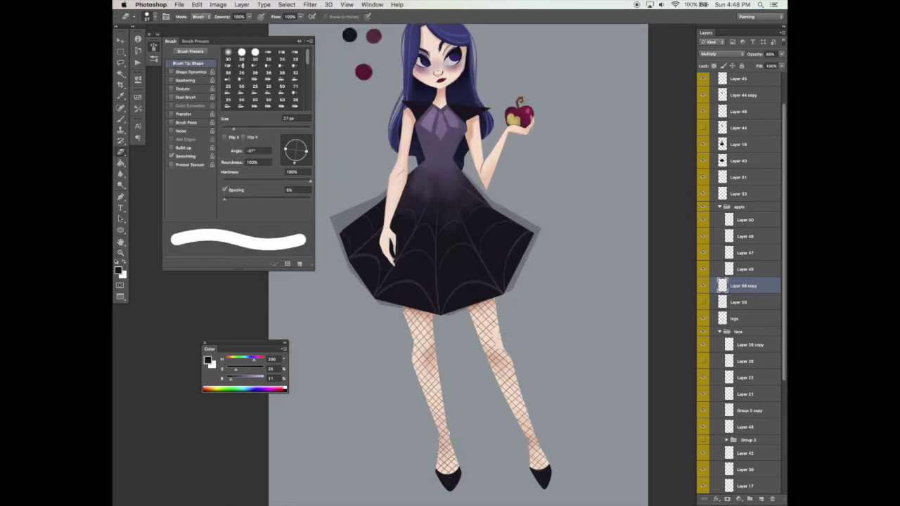
{"action": "left_click", "coordinate": [512, 322], "text": "super"}
{"action": "left_click", "coordinate": [511, 323], "text": "super"}
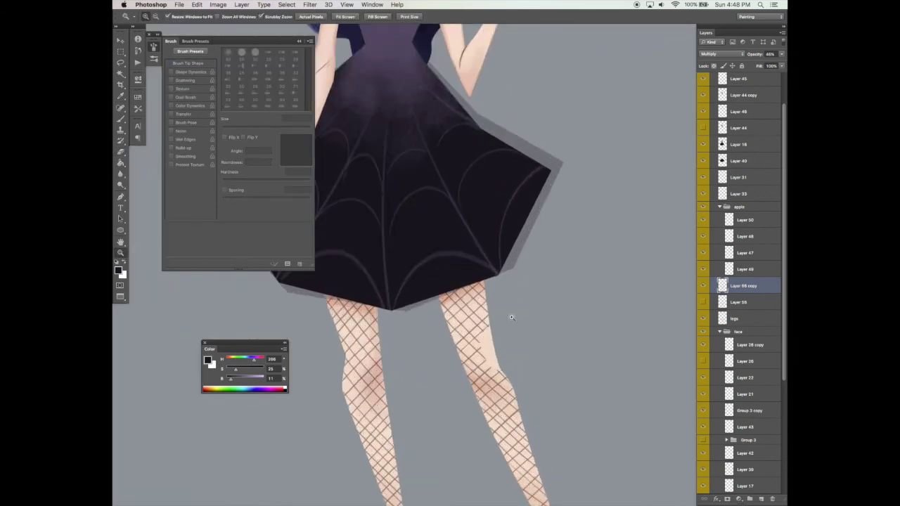
{"action": "key", "text": "b"}
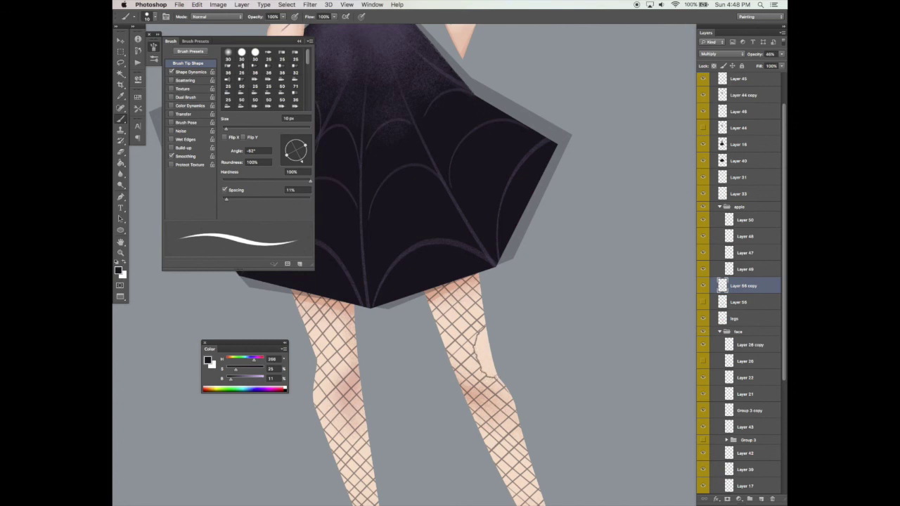
{"action": "left_click_drag", "start_coordinate": [545, 340], "coordinate": [577, 233]}
Erase a second hole in the fishnet on the left-hand leg's shin and outline its torn edge
{"action": "left_click", "coordinate": [562, 298], "text": "alt+super"}
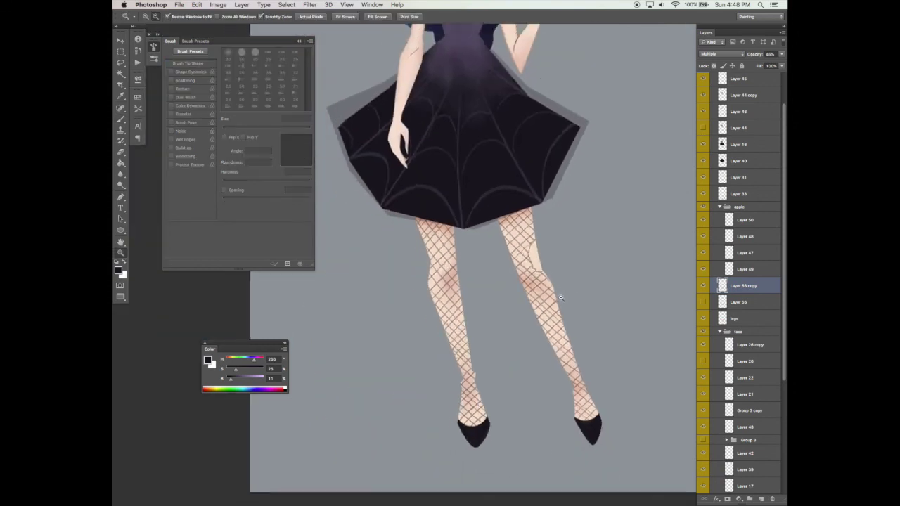
{"action": "left_click", "coordinate": [562, 299], "text": "alt+super"}
{"action": "left_click", "coordinate": [562, 298], "text": "alt+super"}
{"action": "key", "text": "b"}
{"action": "scroll", "coordinate": [521, 306], "scroll_direction": "up", "scroll_amount": 3}
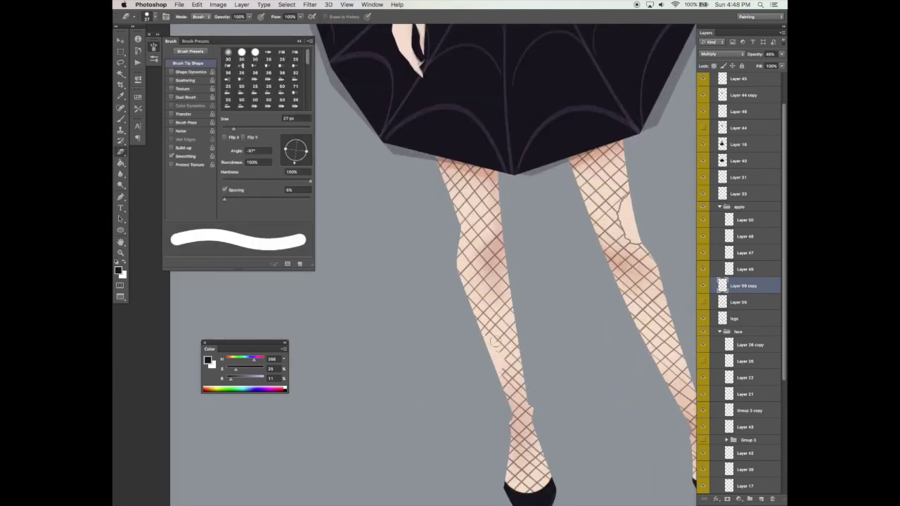
{"action": "key", "text": "b"}
{"action": "scroll", "coordinate": [495, 338], "scroll_direction": "up", "scroll_amount": 2}
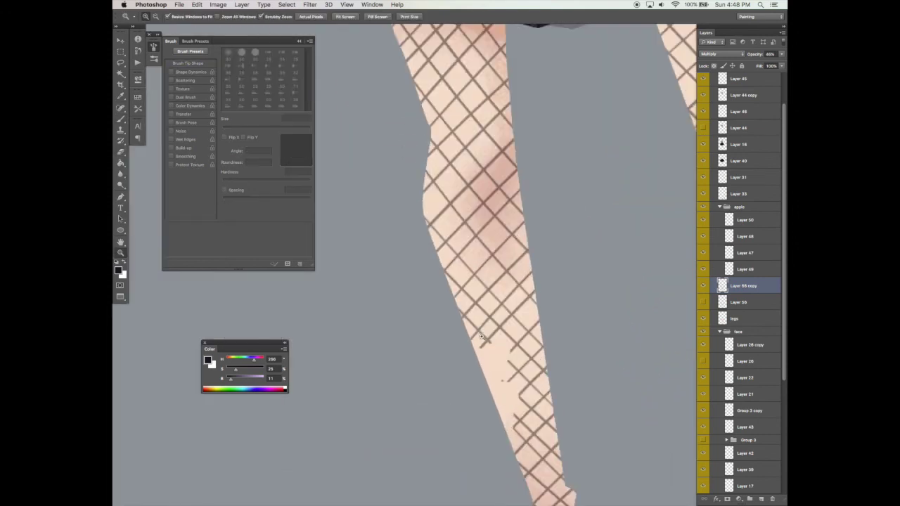
{"action": "mouse_move", "coordinate": [475, 343]}
{"action": "left_mouse_down"}
{"action": "mouse_move", "coordinate": [510, 349]}
{"action": "mouse_move", "coordinate": [504, 378]}
{"action": "mouse_move", "coordinate": [519, 398]}
{"action": "mouse_move", "coordinate": [512, 436]}
{"action": "left_mouse_up"}
{"action": "left_click_drag", "start_coordinate": [512, 375], "coordinate": [494, 349]}
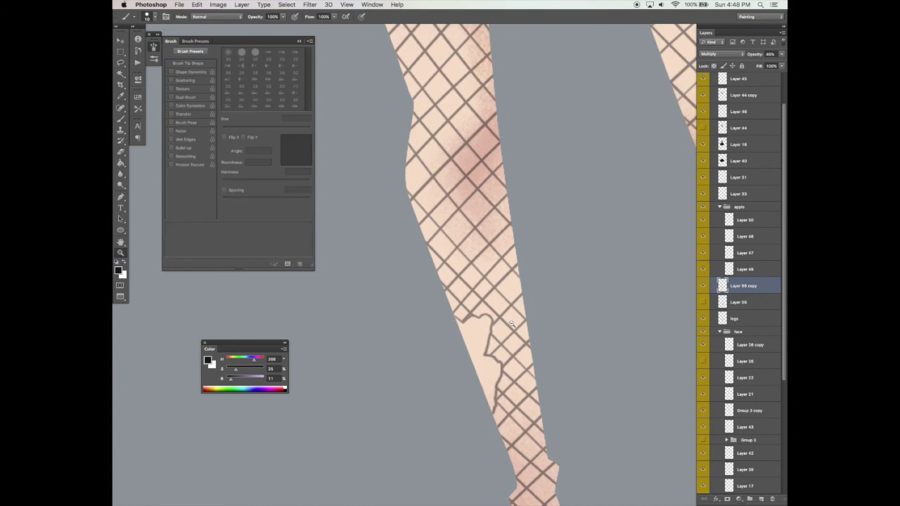
Review the whole figure with the torn fishnet stockings
{"action": "left_click", "coordinate": [508, 344], "text": "alt+super"}
{"action": "left_click", "coordinate": [507, 343], "text": "alt+super"}
{"action": "left_click", "coordinate": [527, 313], "text": "alt+super"}
{"action": "left_click", "coordinate": [528, 313], "text": "alt+super"}
{"action": "left_click", "coordinate": [564, 285], "text": "alt+super"}
{"action": "left_click_drag", "start_coordinate": [580, 257], "coordinate": [567, 291]}
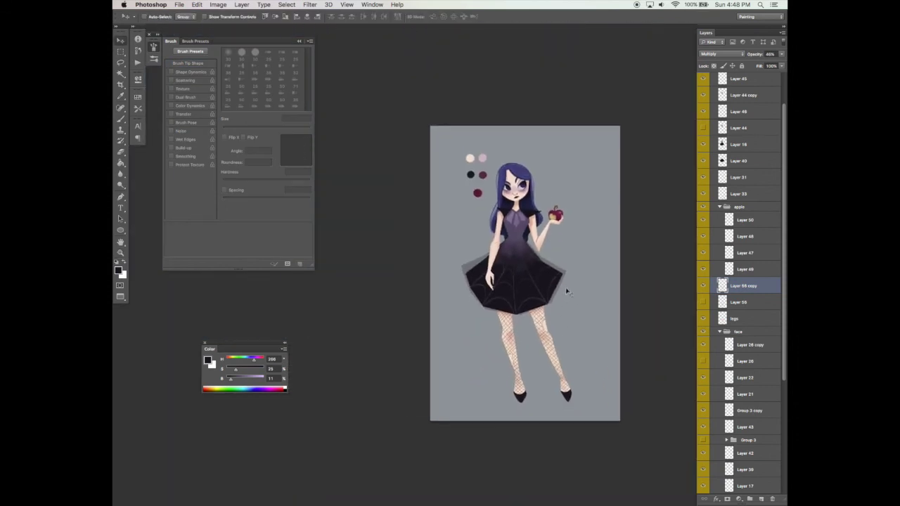
{"action": "left_click", "coordinate": [571, 270], "text": "super"}
{"action": "key", "text": "v"}
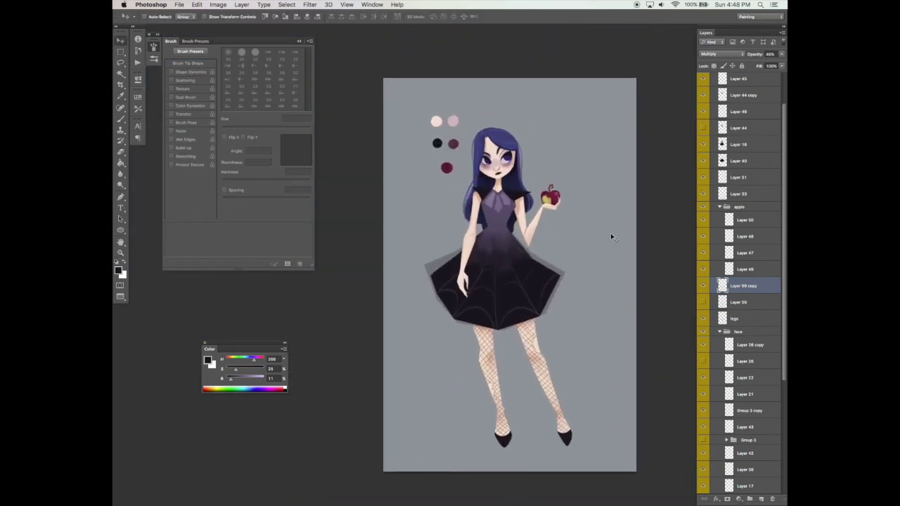
{"action": "scroll", "coordinate": [599, 260], "scroll_direction": "up", "scroll_amount": 1}
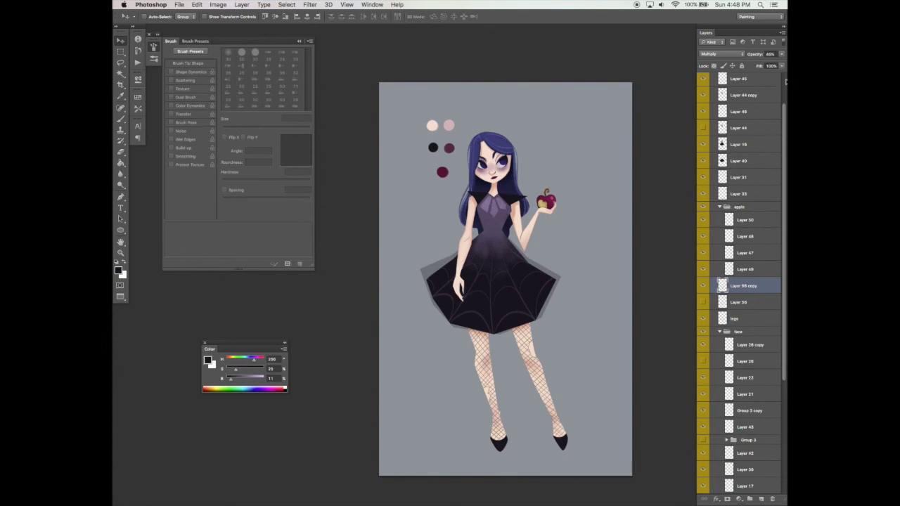
Hide the colour scheme swatches and collapse the apple and face layer groups
{"action": "scroll", "coordinate": [718, 209], "scroll_direction": "up", "scroll_amount": 3}
{"action": "left_click", "coordinate": [703, 78]}
{"action": "scroll", "coordinate": [583, 298], "scroll_direction": "down", "scroll_amount": 1}
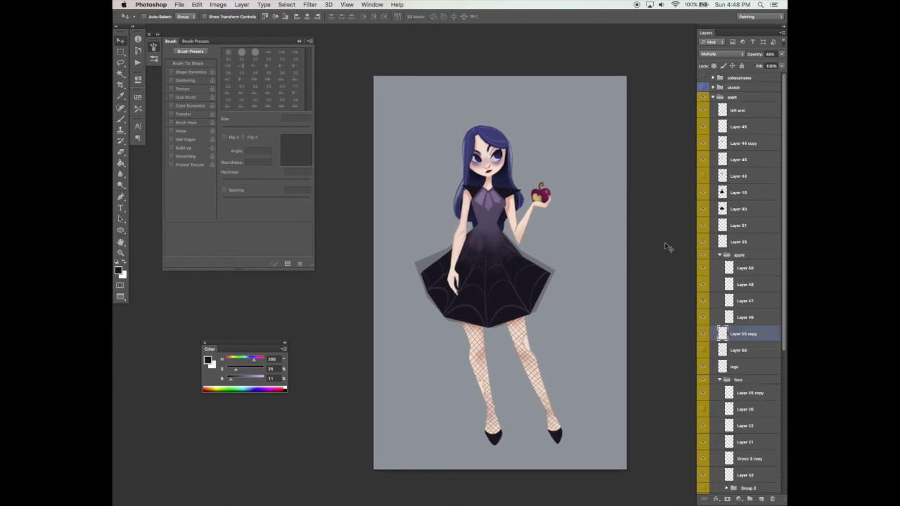
{"action": "left_click", "coordinate": [722, 256]}
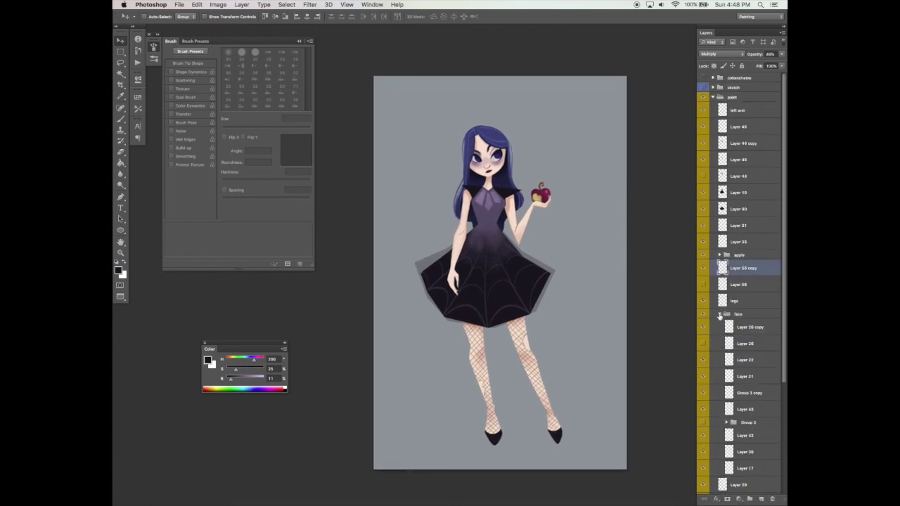
{"action": "left_click", "coordinate": [719, 314]}
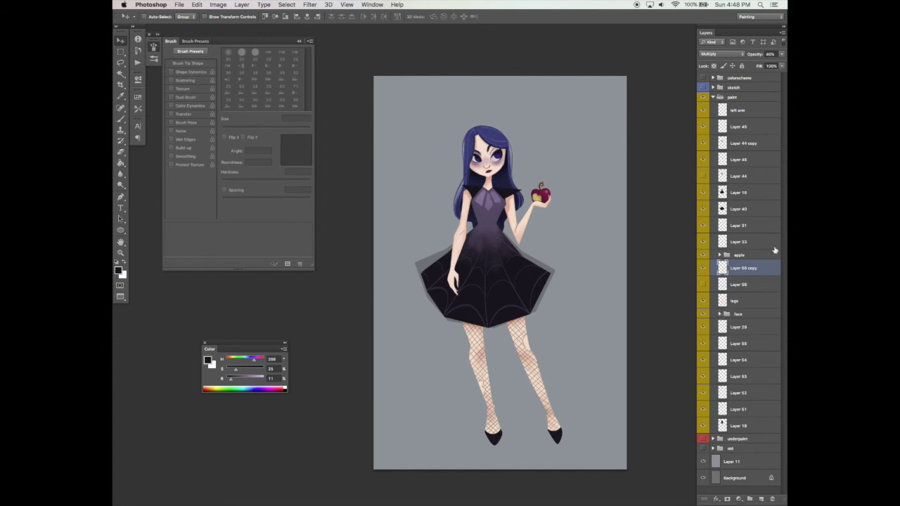
Try a Color Balance adjustment layer above the left arm layer, and delete it
{"action": "left_click", "coordinate": [749, 109]}
{"action": "left_click", "coordinate": [738, 499]}
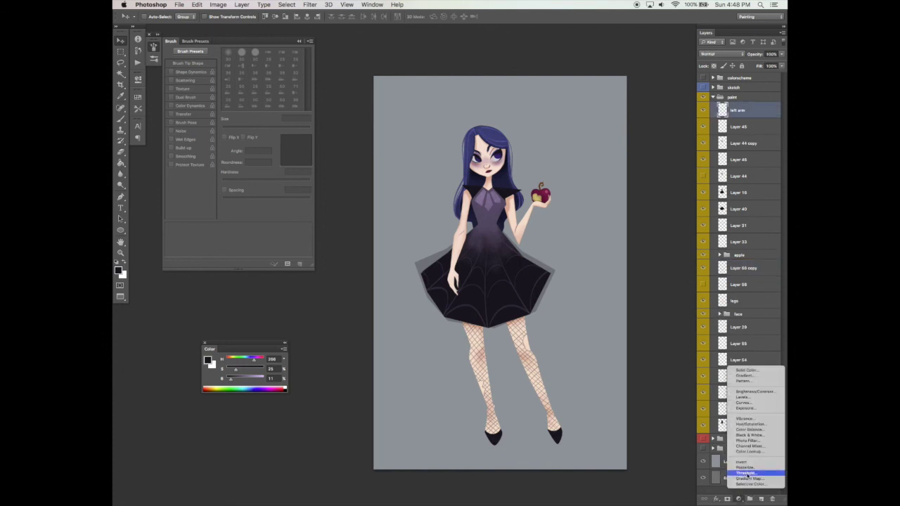
{"action": "left_click", "coordinate": [758, 430]}
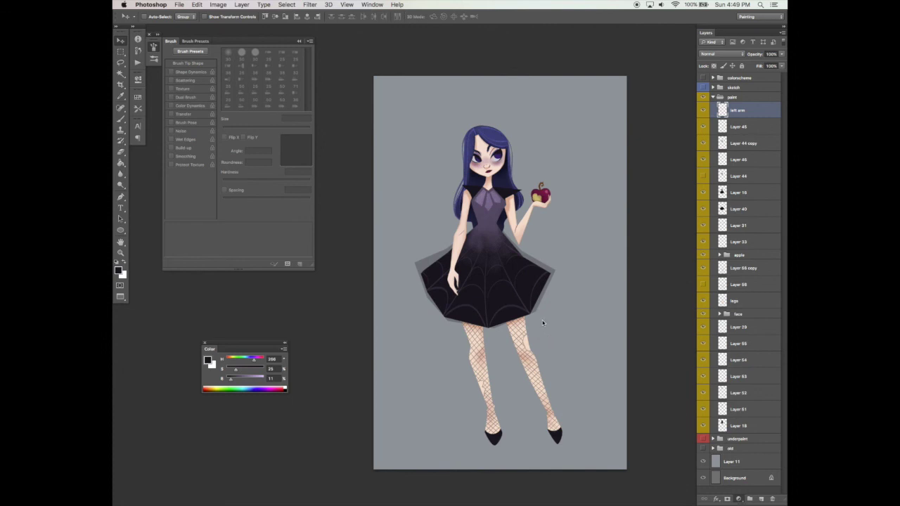
{"action": "left_click", "coordinate": [195, 117]}
{"action": "key", "text": "ctrl+z"}
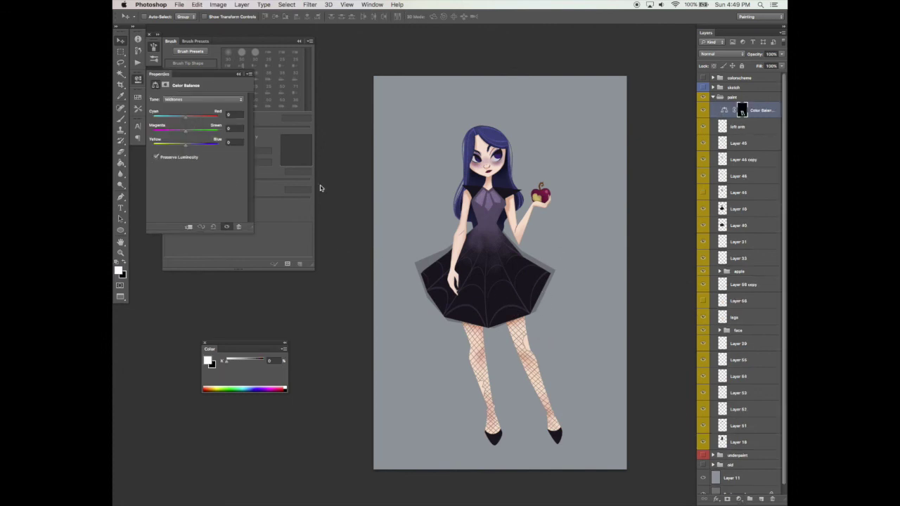
{"action": "left_click_drag", "start_coordinate": [767, 117], "coordinate": [772, 499]}
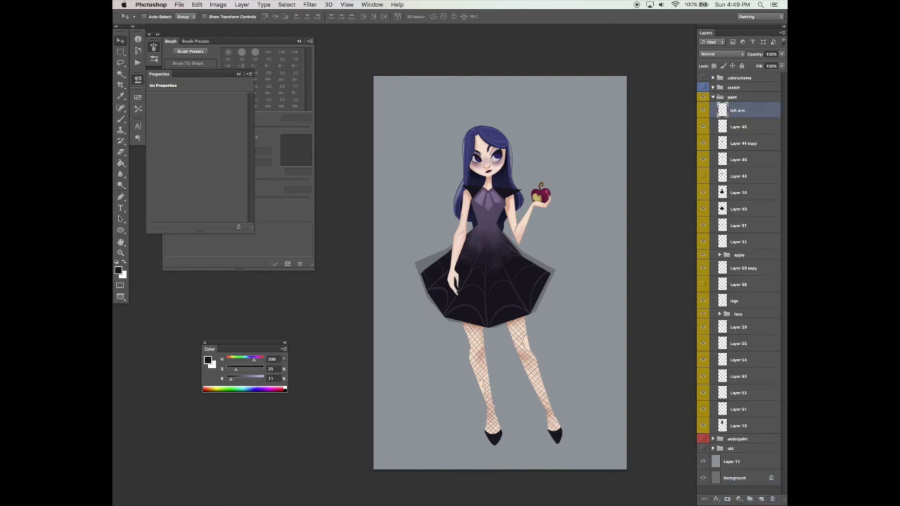